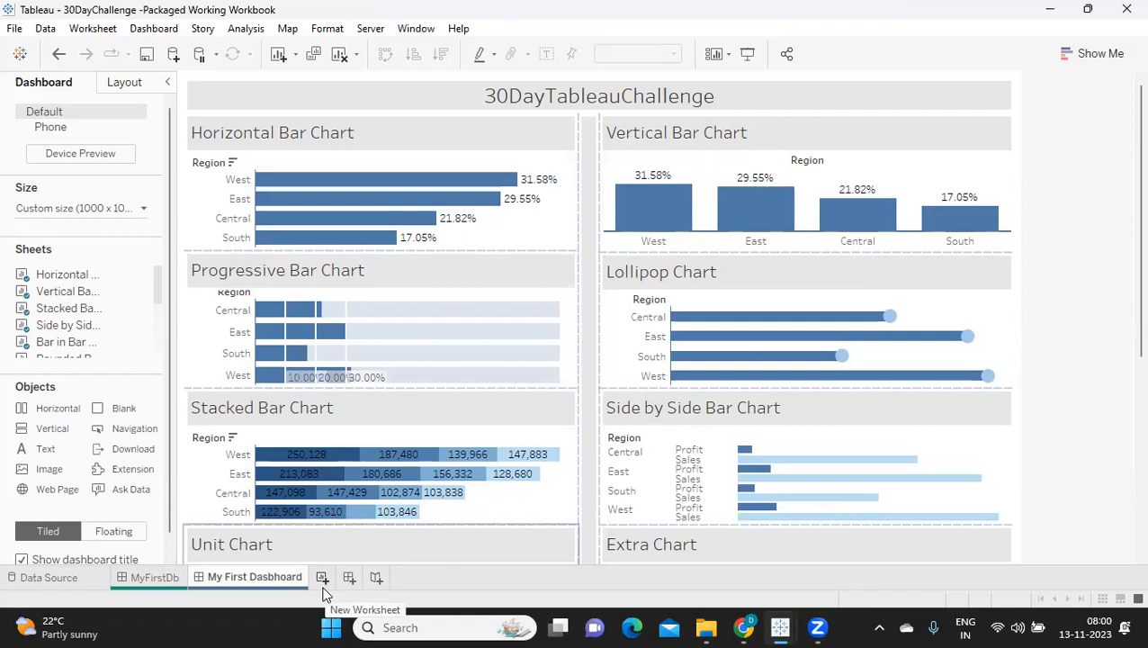
Step: Create a new worksheet and build a pie chart of Sales by Region
{"action": "left_click", "coordinate": [322, 577]}
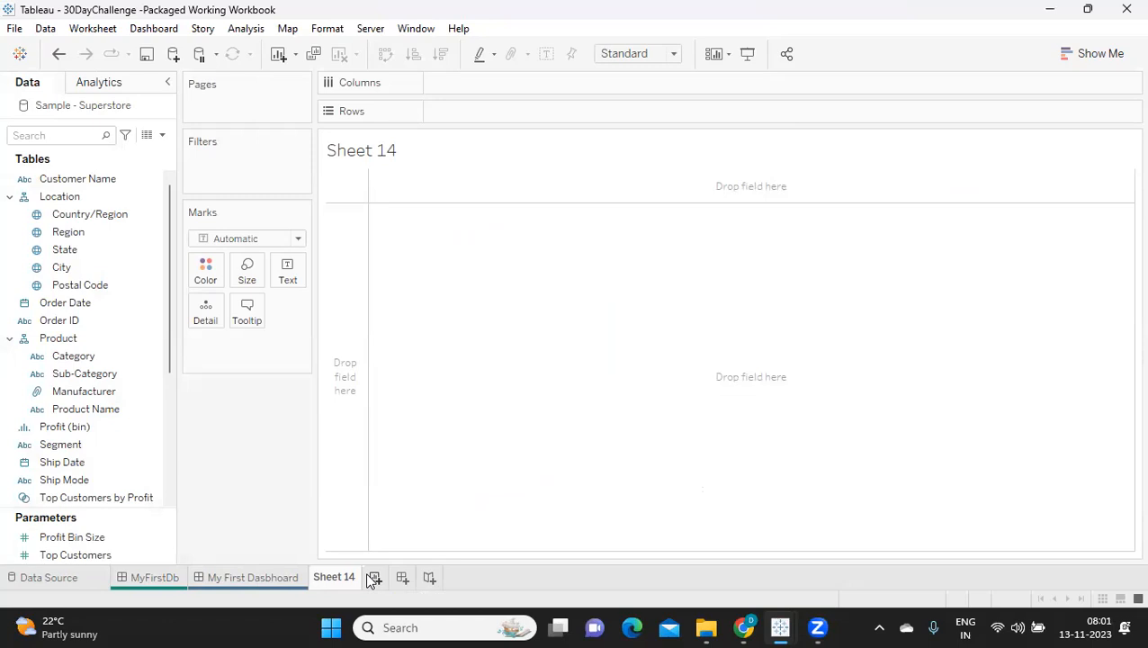
{"action": "left_click", "coordinate": [1110, 59]}
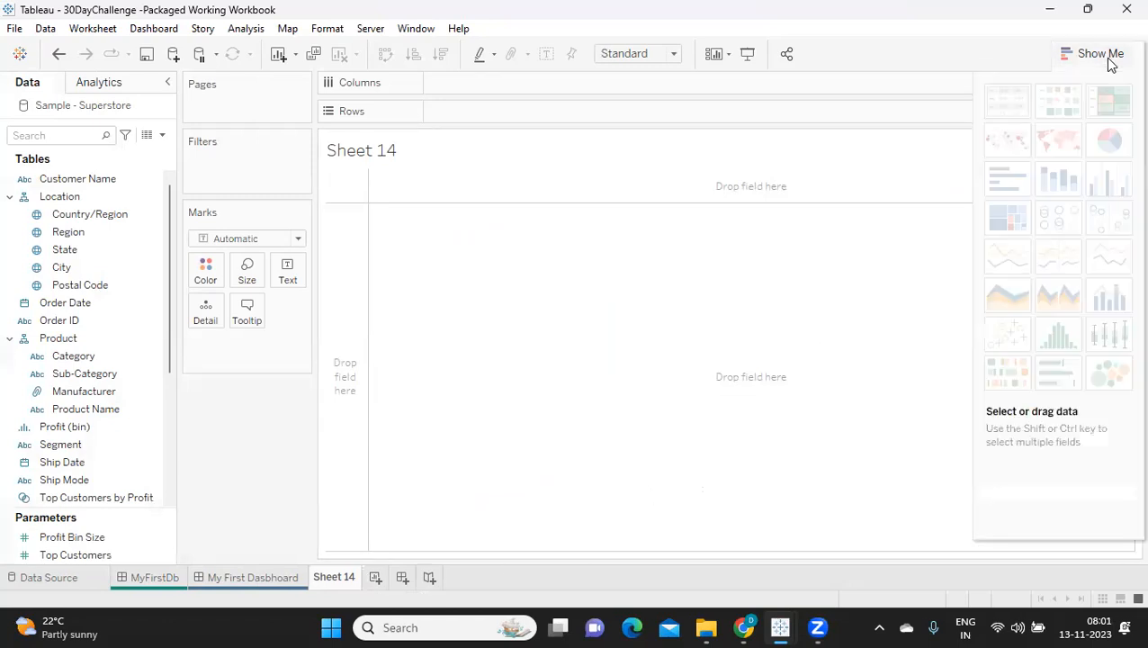
{"action": "mouse_move", "coordinate": [1093, 157]}
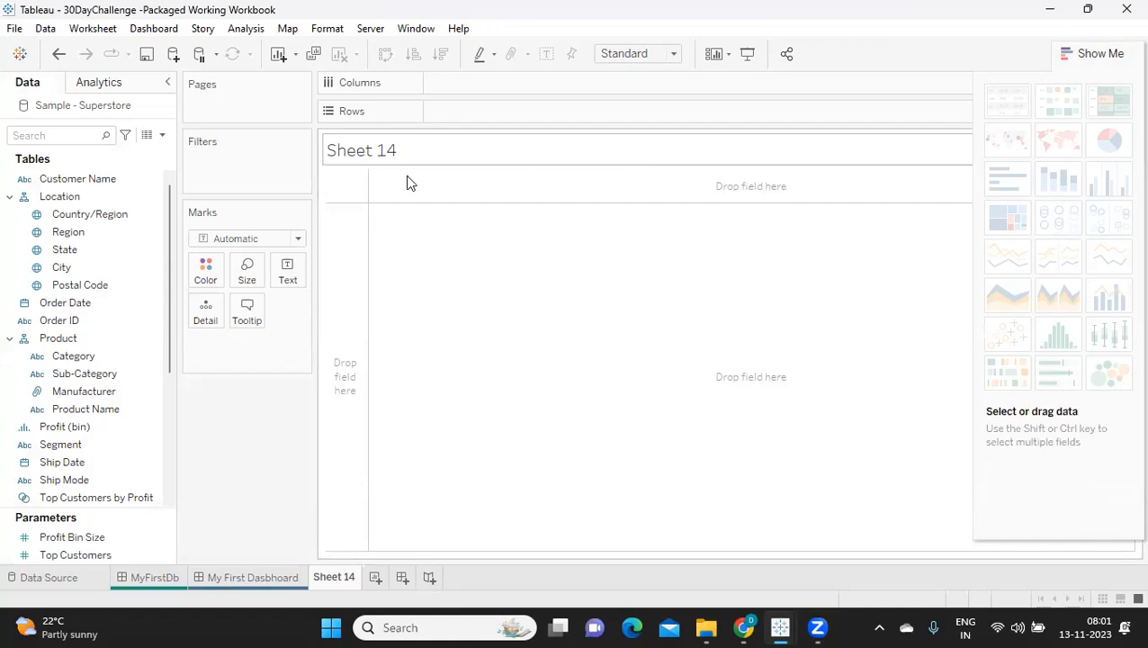
{"action": "left_click", "coordinate": [87, 233]}
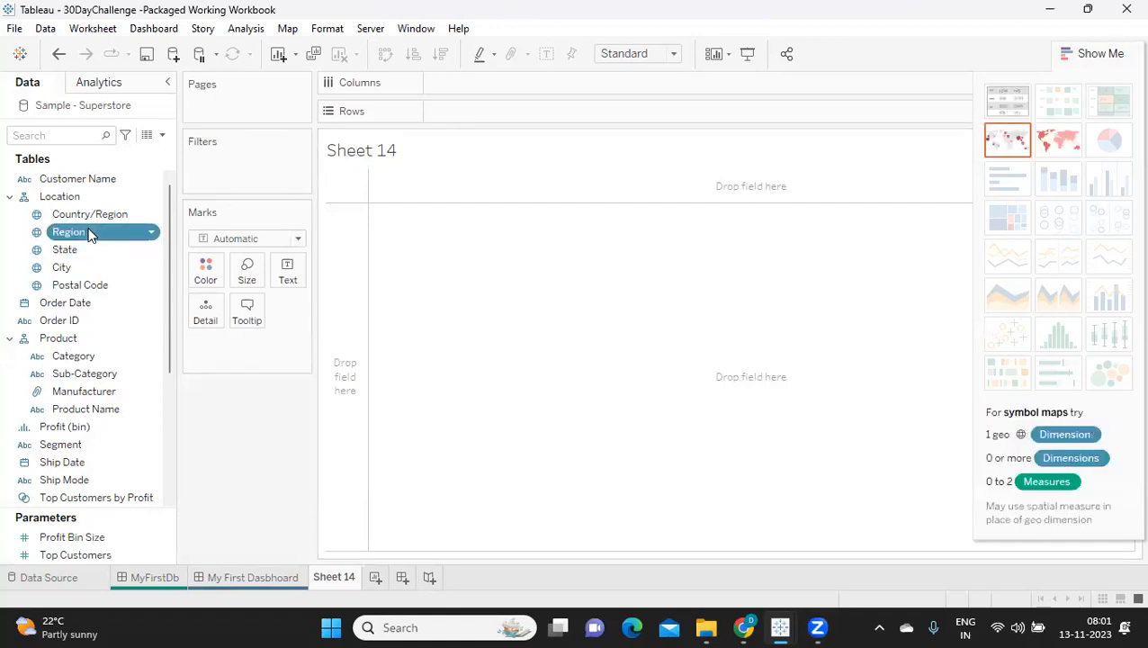
{"action": "scroll", "coordinate": [102, 357], "scroll_direction": "down", "scroll_amount": 4}
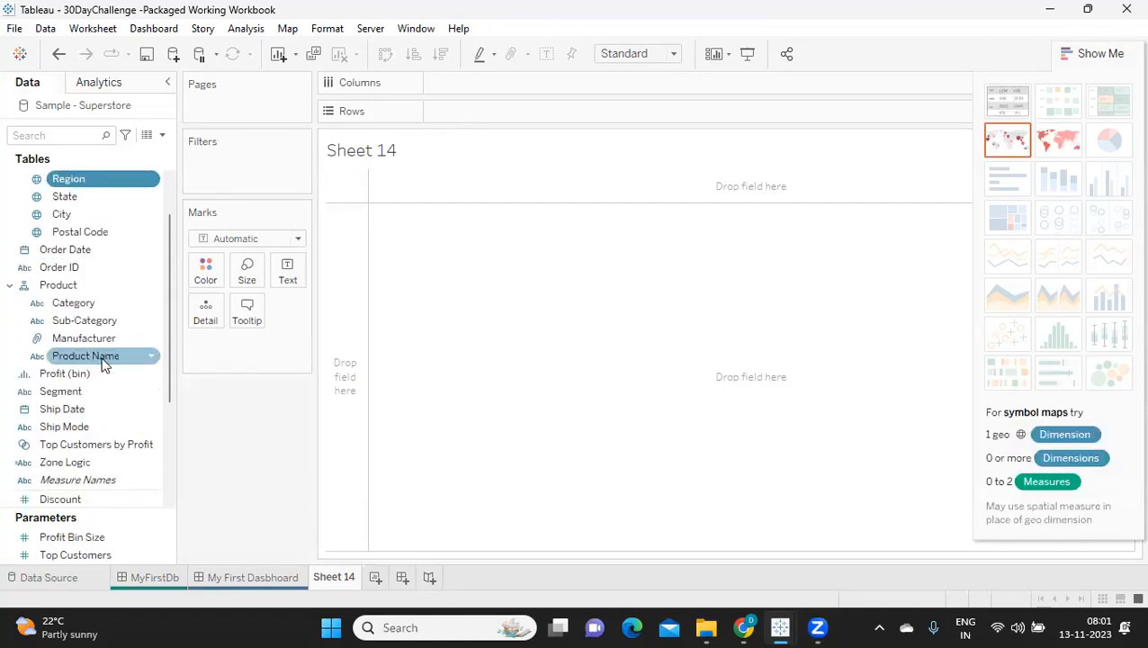
{"action": "scroll", "coordinate": [102, 357], "scroll_direction": "down", "scroll_amount": 1}
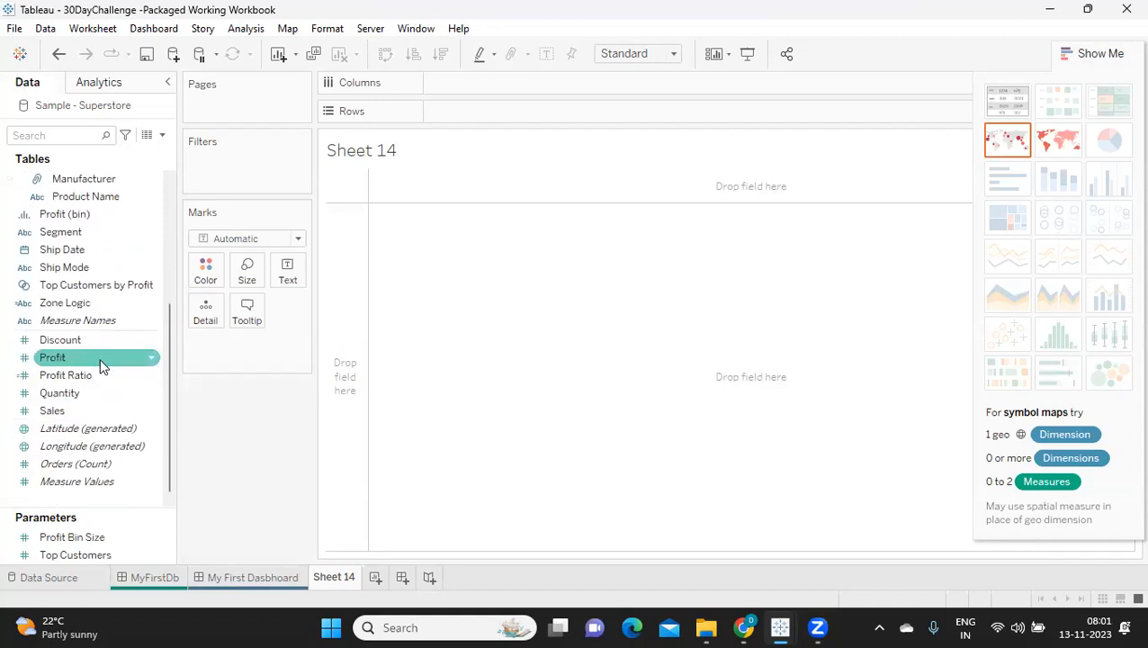
{"action": "left_click", "coordinate": [78, 420]}
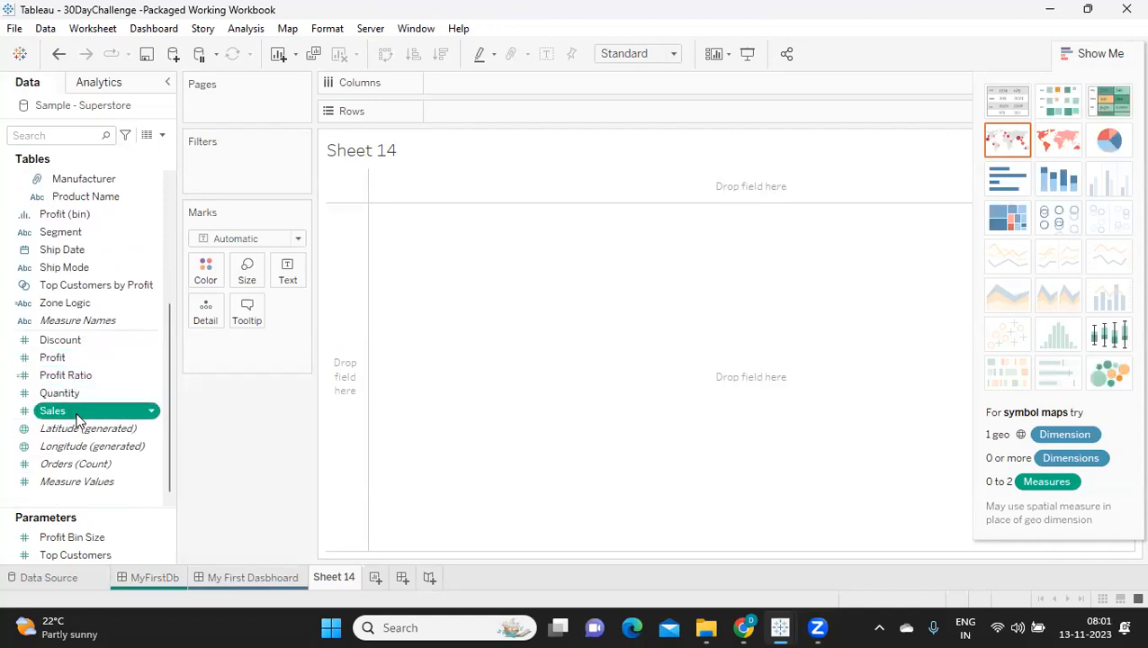
{"action": "scroll", "coordinate": [88, 411], "scroll_direction": "up", "scroll_amount": 3}
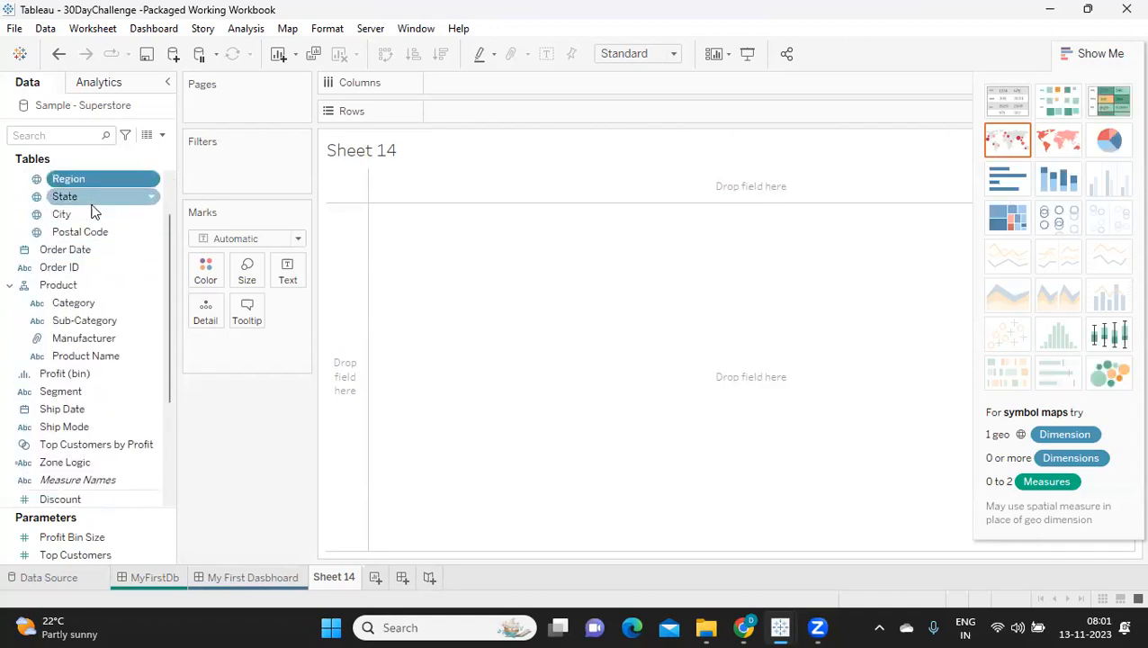
{"action": "scroll", "coordinate": [146, 360], "scroll_direction": "down", "scroll_amount": 2}
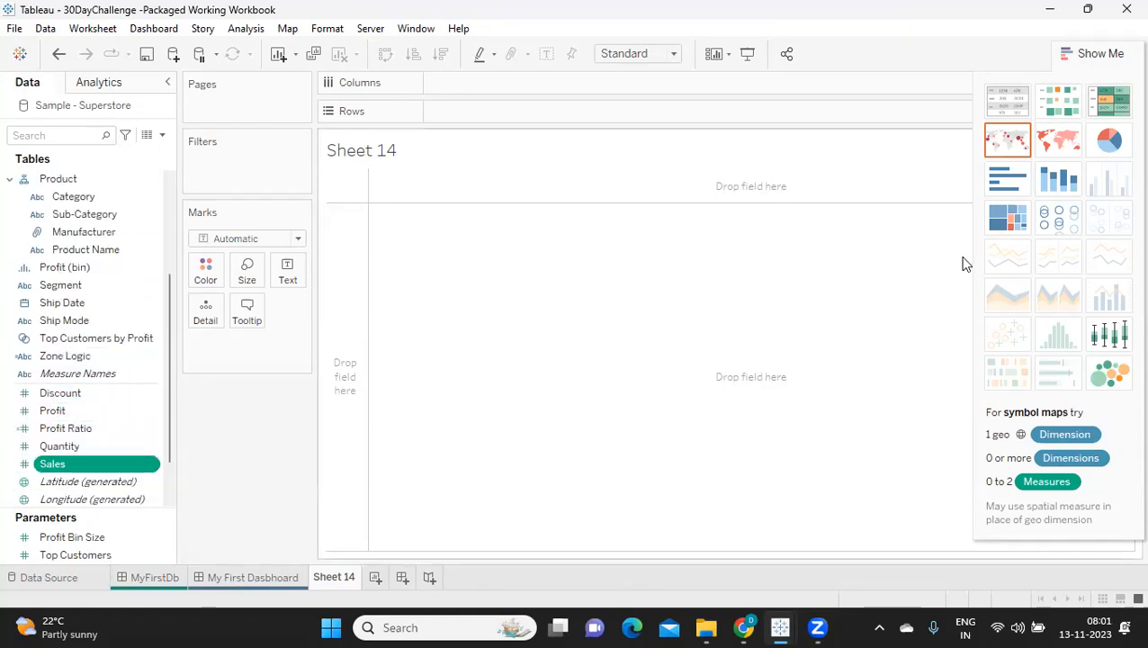
{"action": "left_click", "coordinate": [1111, 140]}
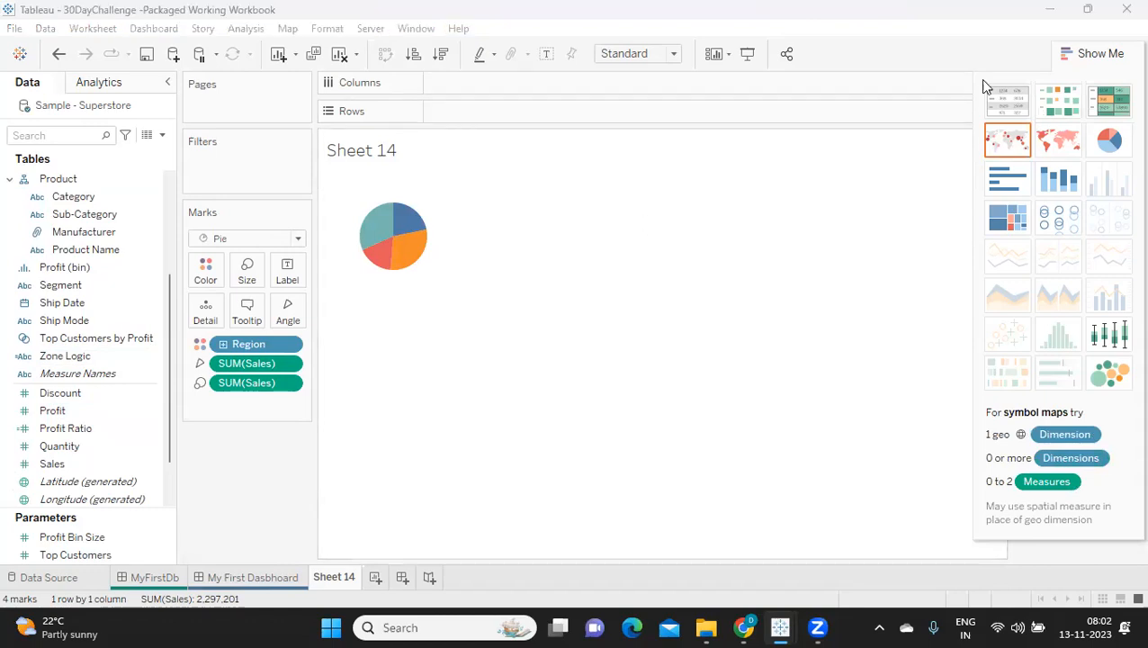
Step: Fit the pie chart to Entire View and hide the chart type suggestions
{"action": "left_click", "coordinate": [639, 54]}
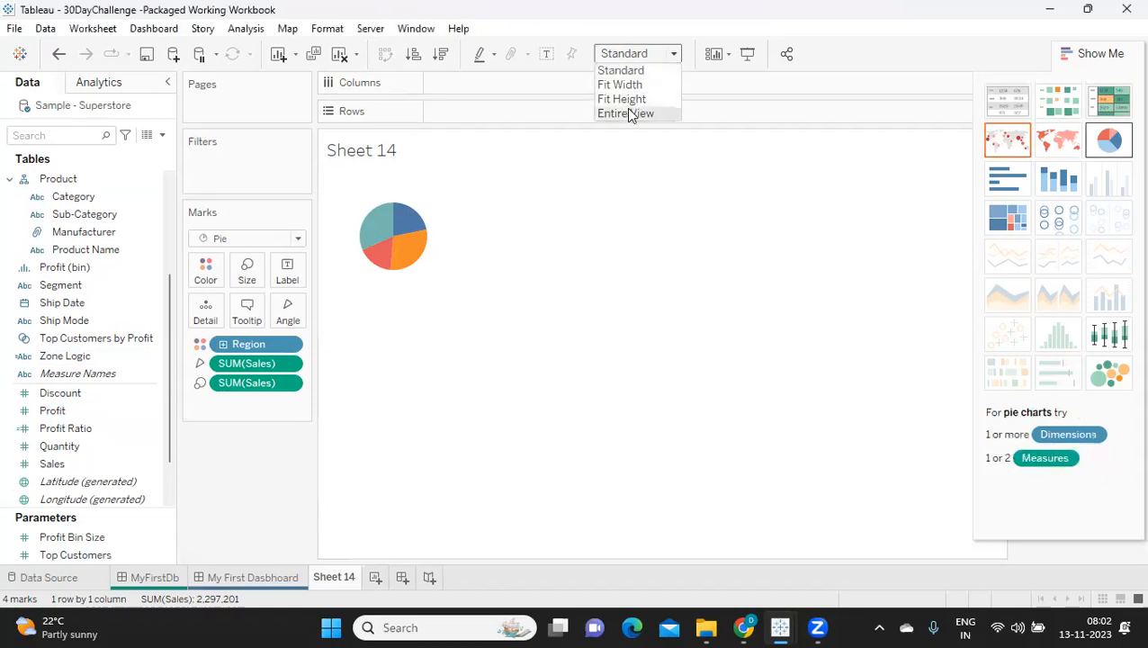
{"action": "left_click", "coordinate": [630, 114]}
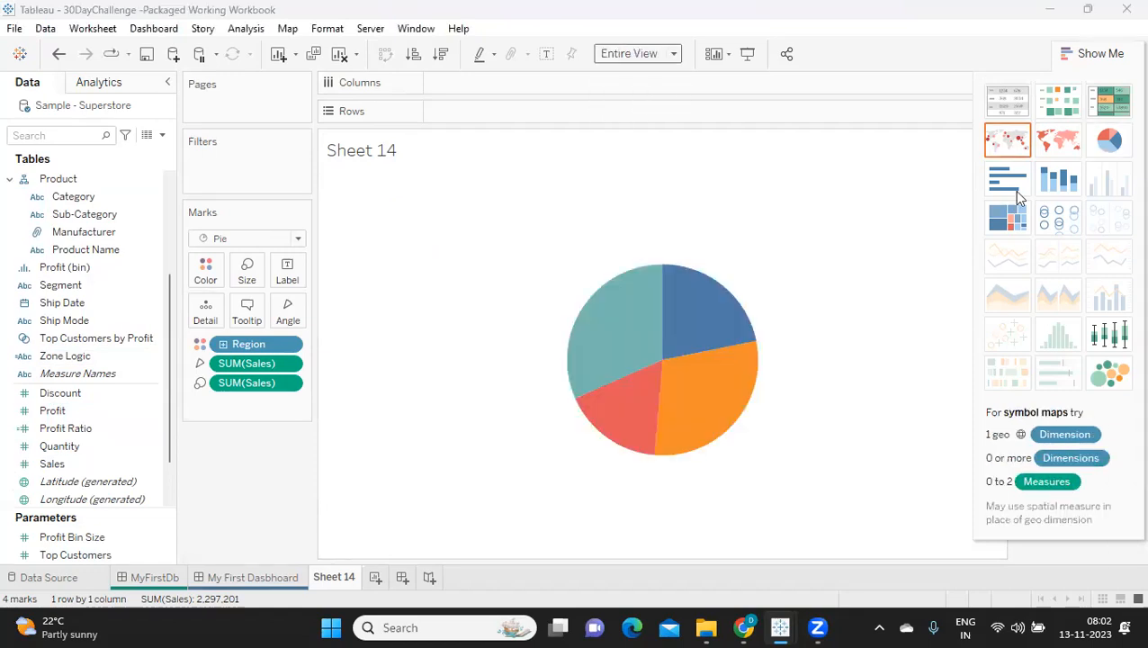
{"action": "left_click", "coordinate": [1093, 54]}
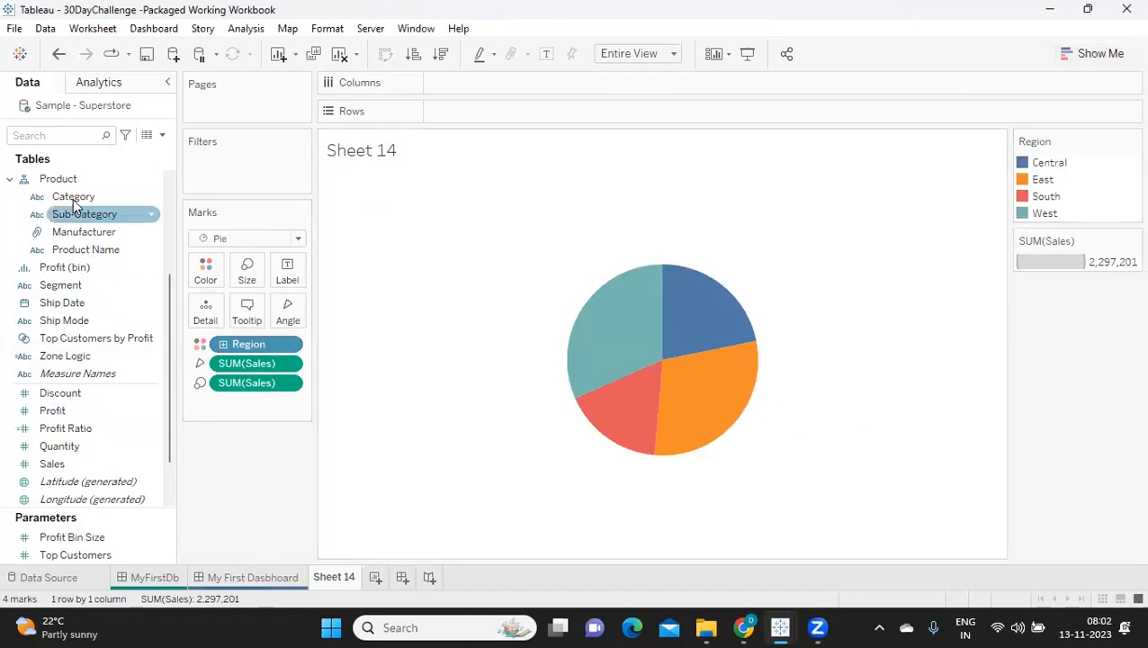
Step: Label the pie slices with Sales and Region
{"action": "type", "text": "sa"}
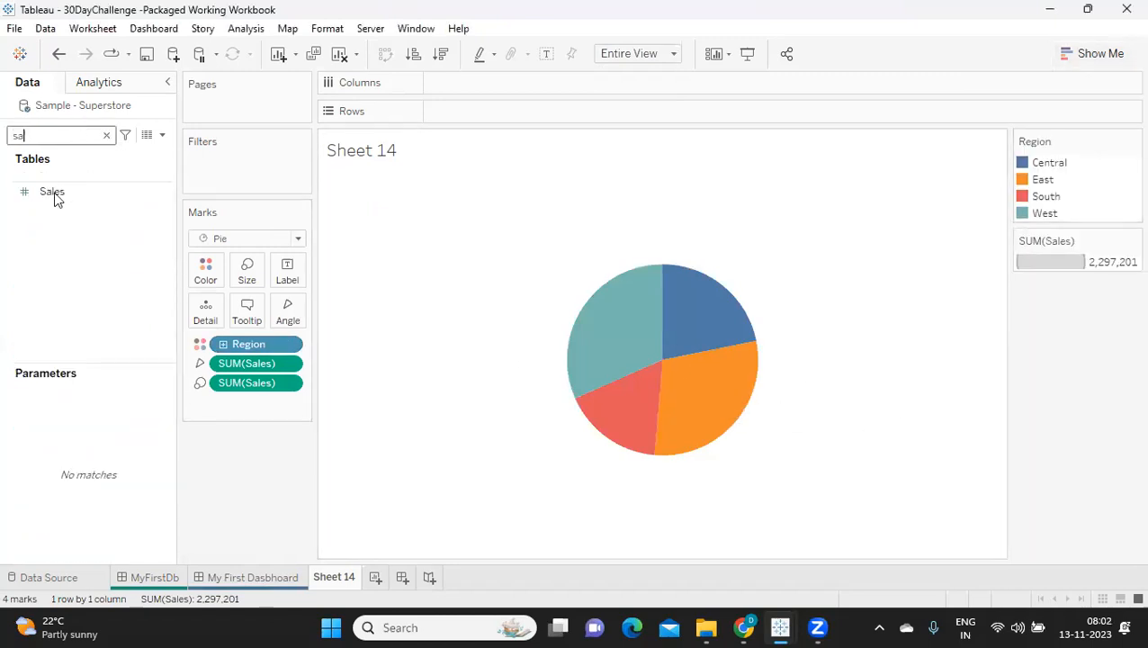
{"action": "left_click_drag", "start_coordinate": [50, 192], "coordinate": [290, 281]}
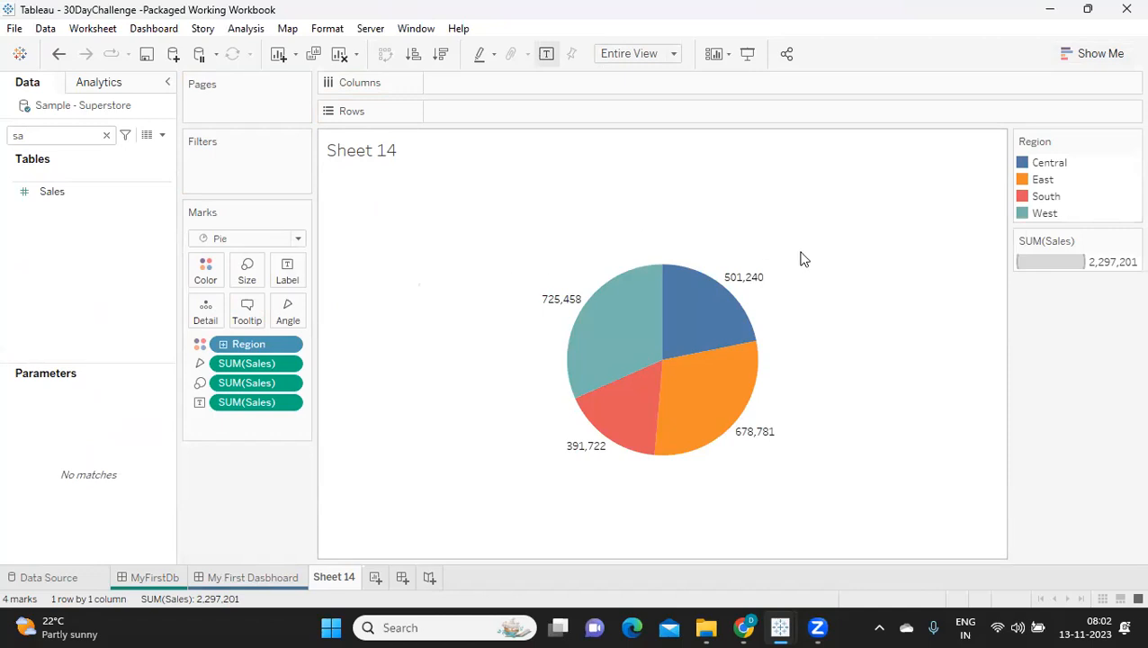
{"action": "left_click", "coordinate": [68, 137]}
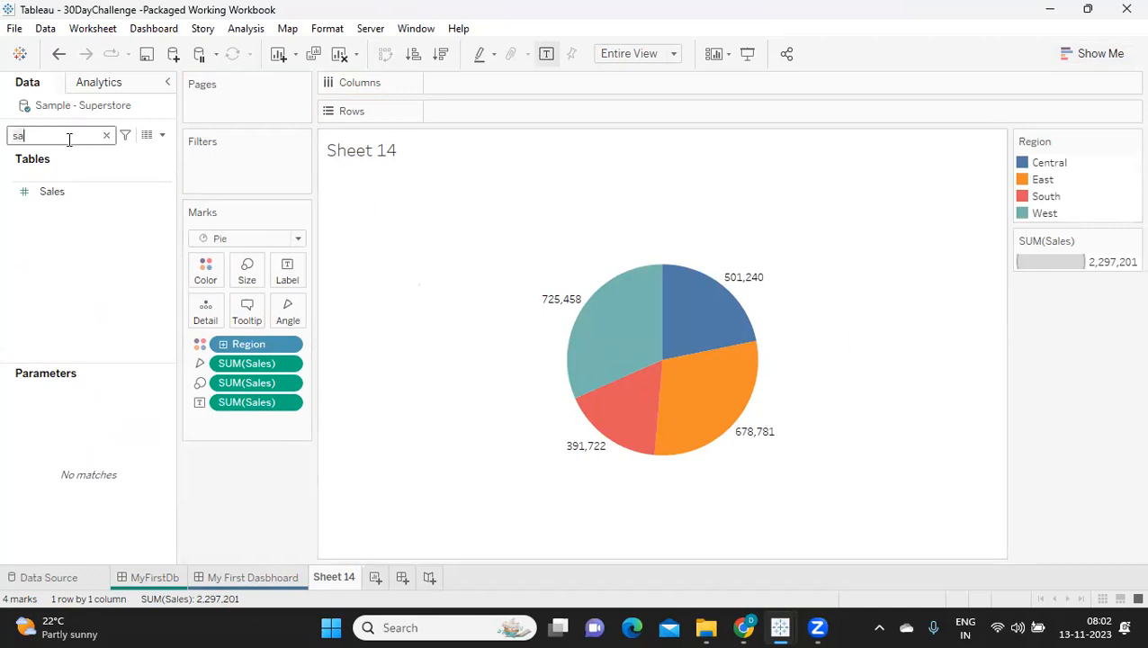
{"action": "type", "text": "re"}
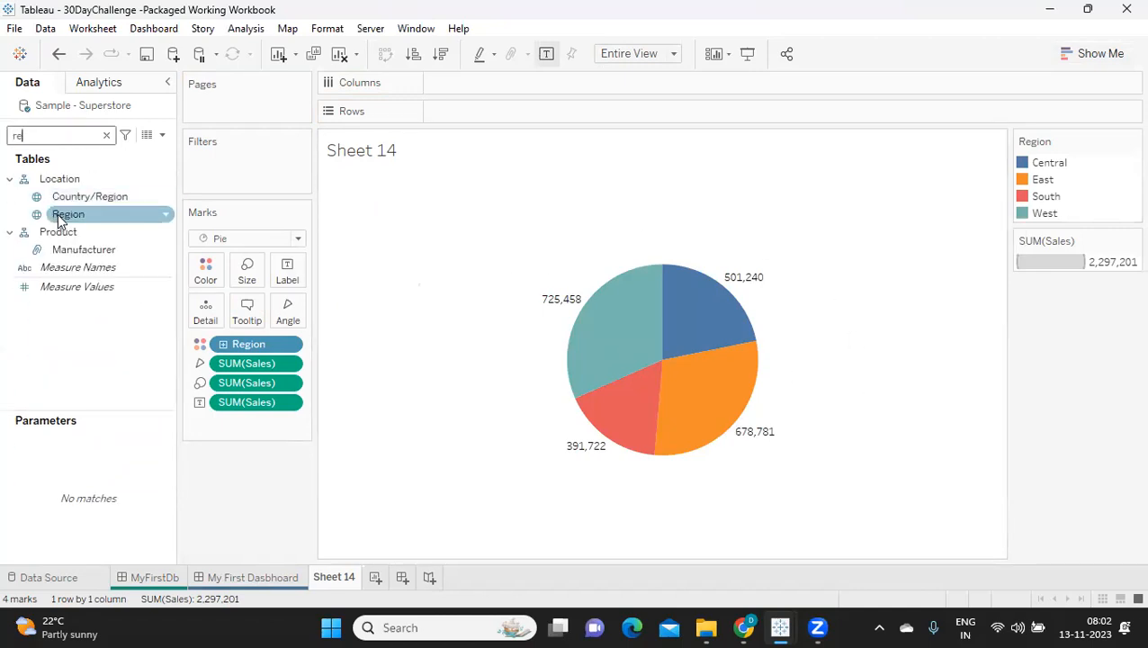
{"action": "left_click_drag", "start_coordinate": [58, 213], "coordinate": [288, 281]}
{"action": "mouse_move", "coordinate": [555, 290]}
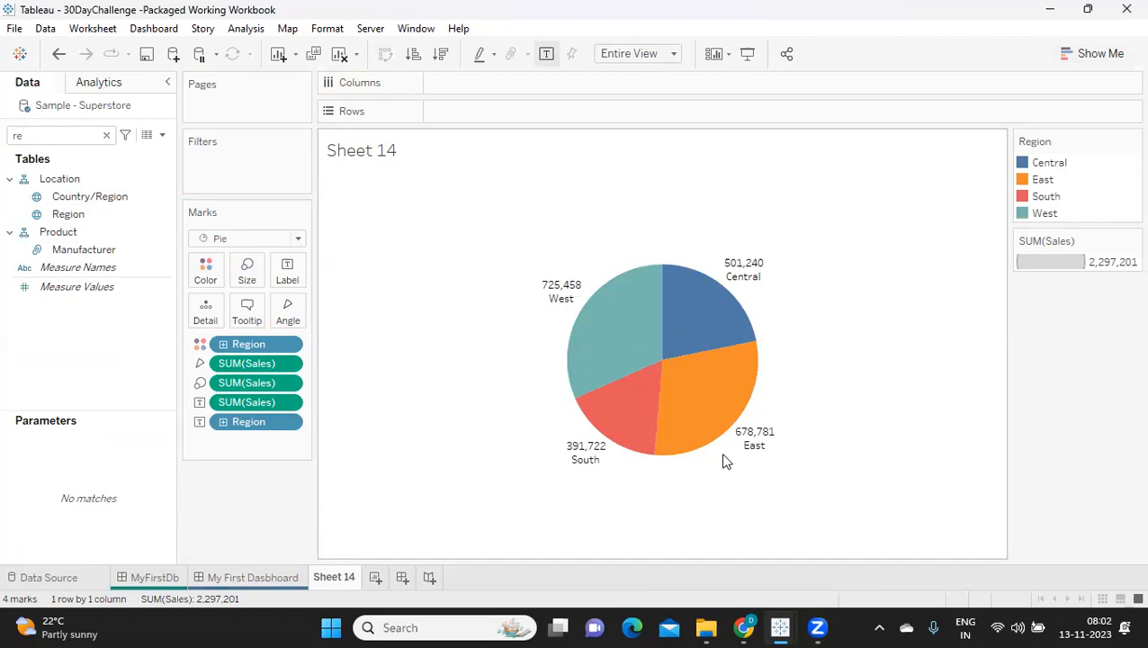
Step: Convert the Sales label to a Percent of Total quick table calculation
{"action": "mouse_move", "coordinate": [762, 271]}
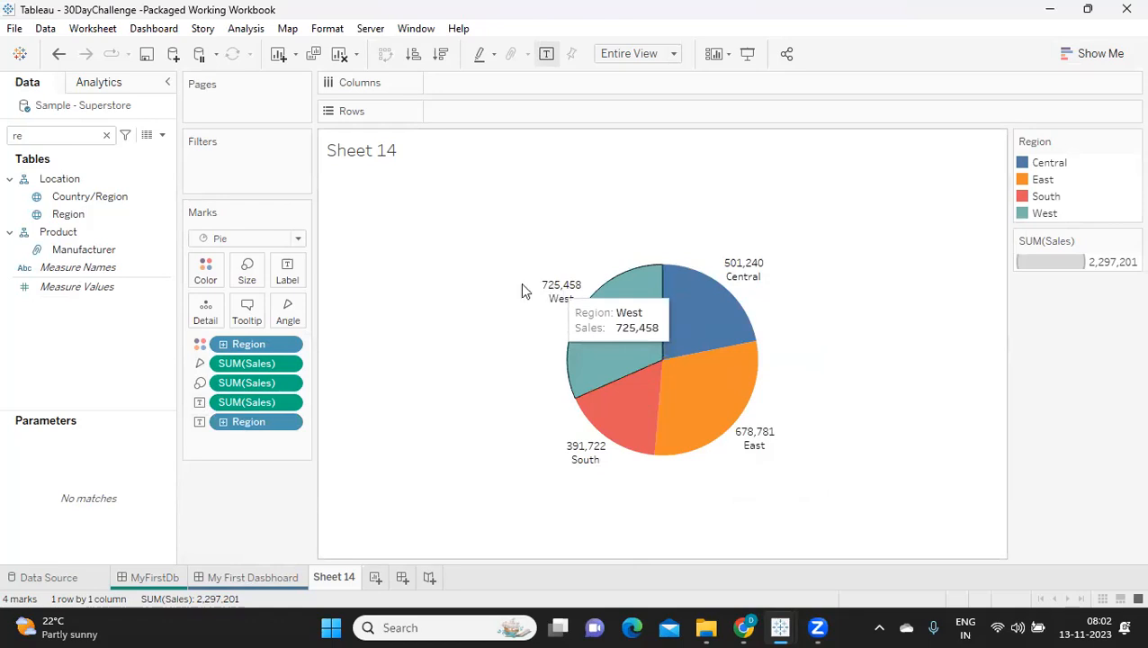
{"action": "right_click", "coordinate": [289, 403]}
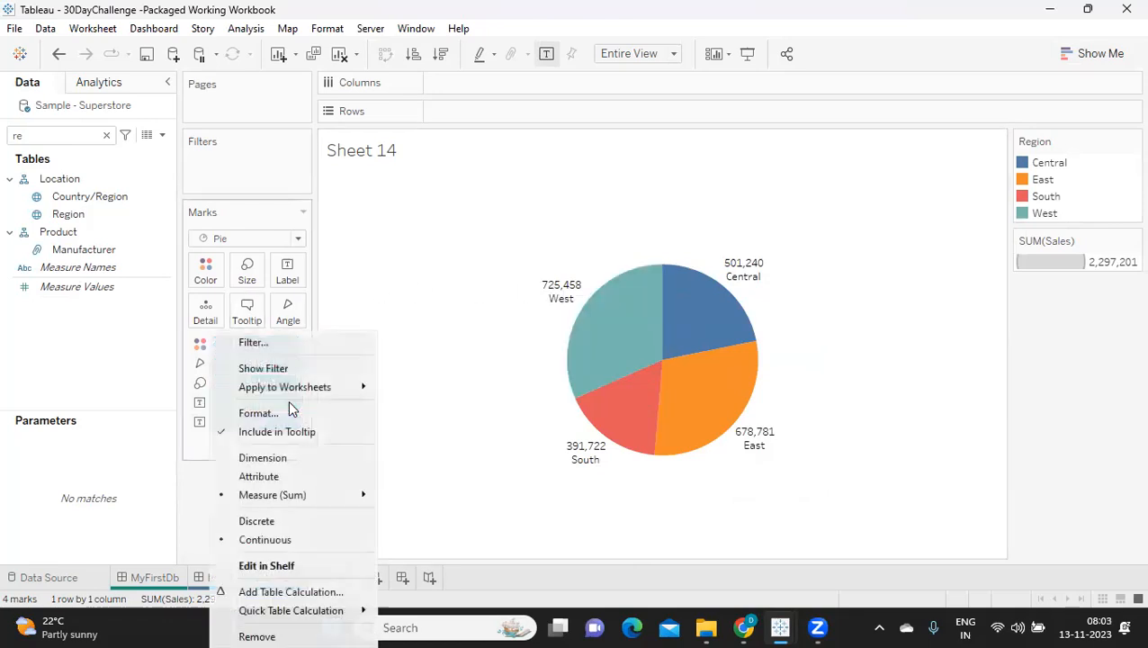
{"action": "mouse_move", "coordinate": [293, 612]}
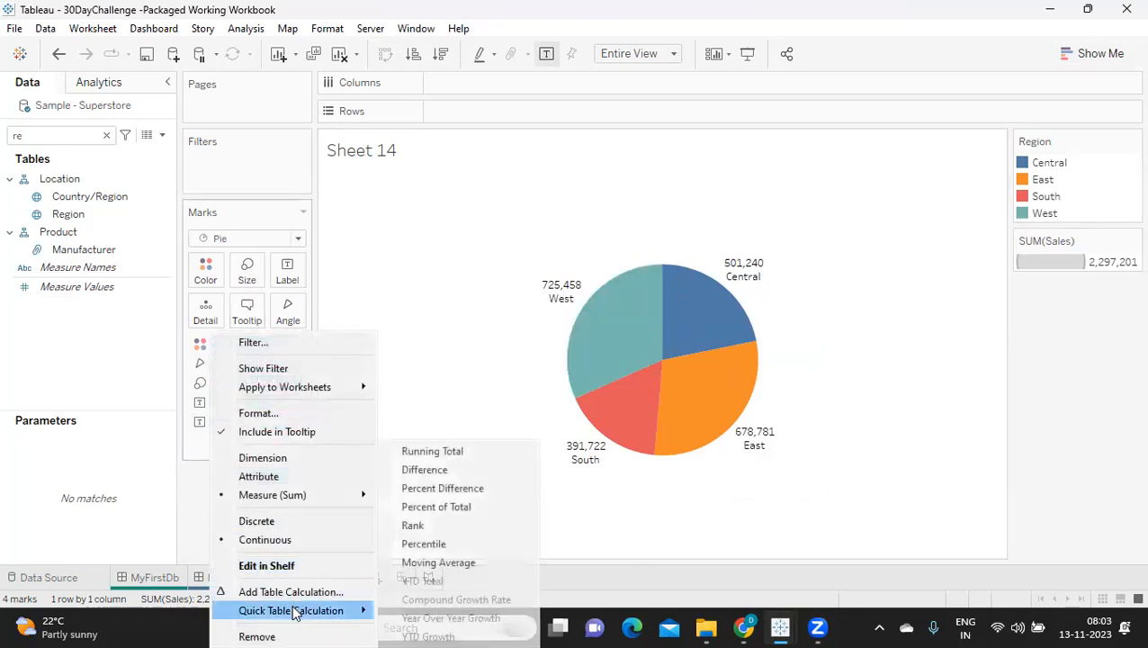
{"action": "left_click", "coordinate": [440, 508]}
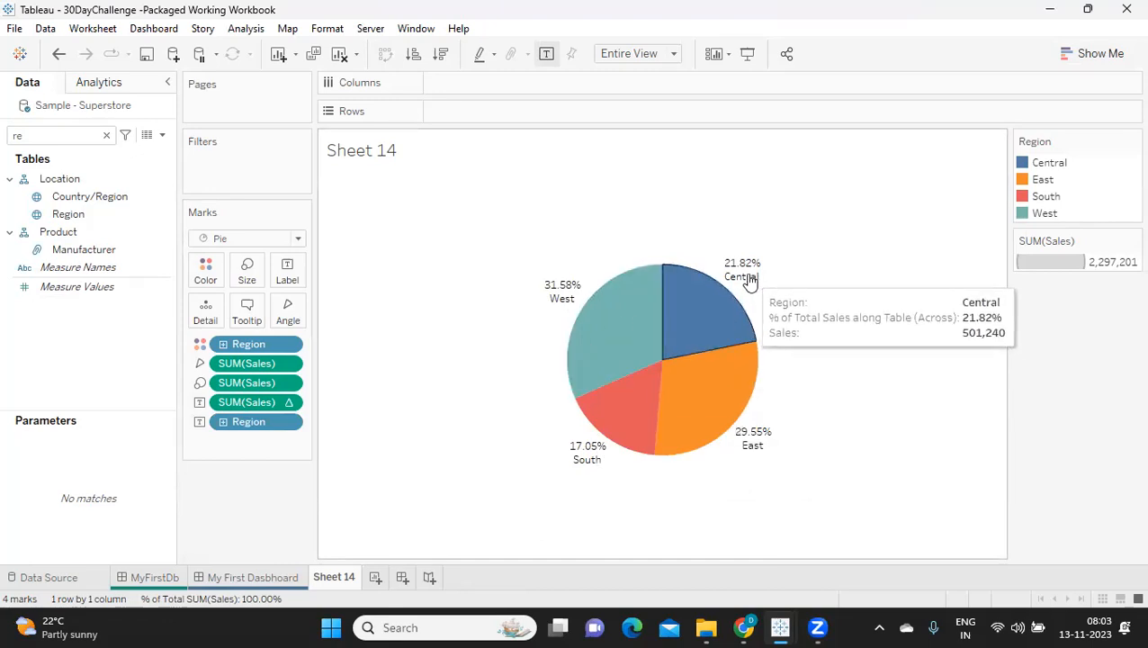
Step: Add Sales once more as a label on the pie slices, alongside the percentage and Region
{"action": "double_click", "coordinate": [49, 142]}
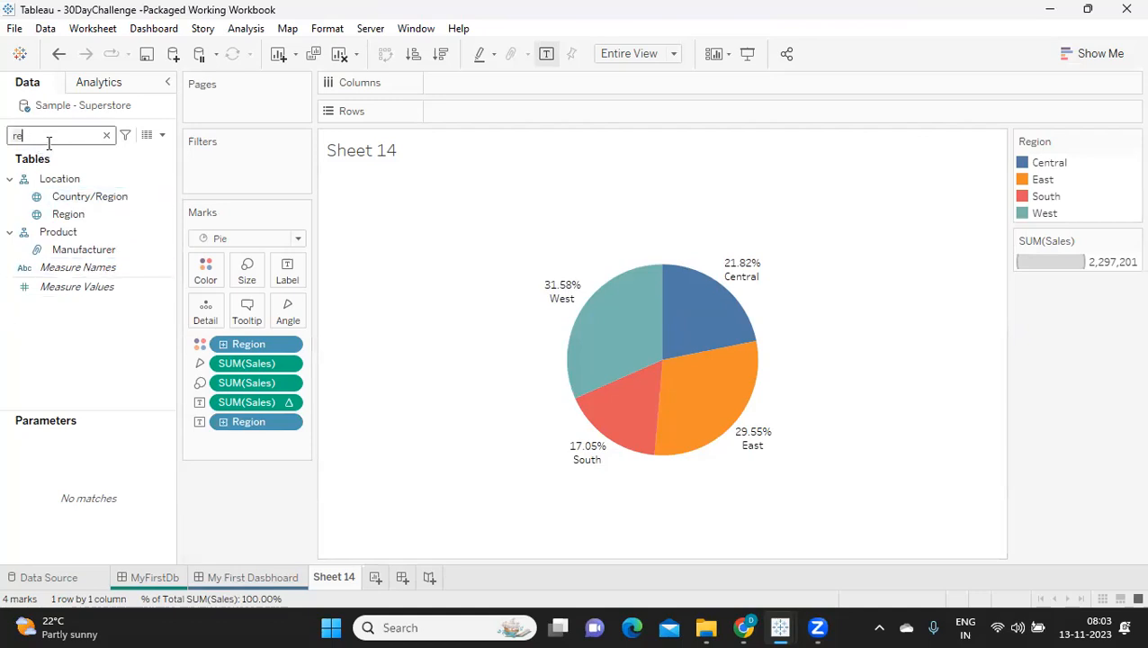
{"action": "type", "text": "sa"}
{"action": "left_click_drag", "start_coordinate": [47, 192], "coordinate": [275, 274]}
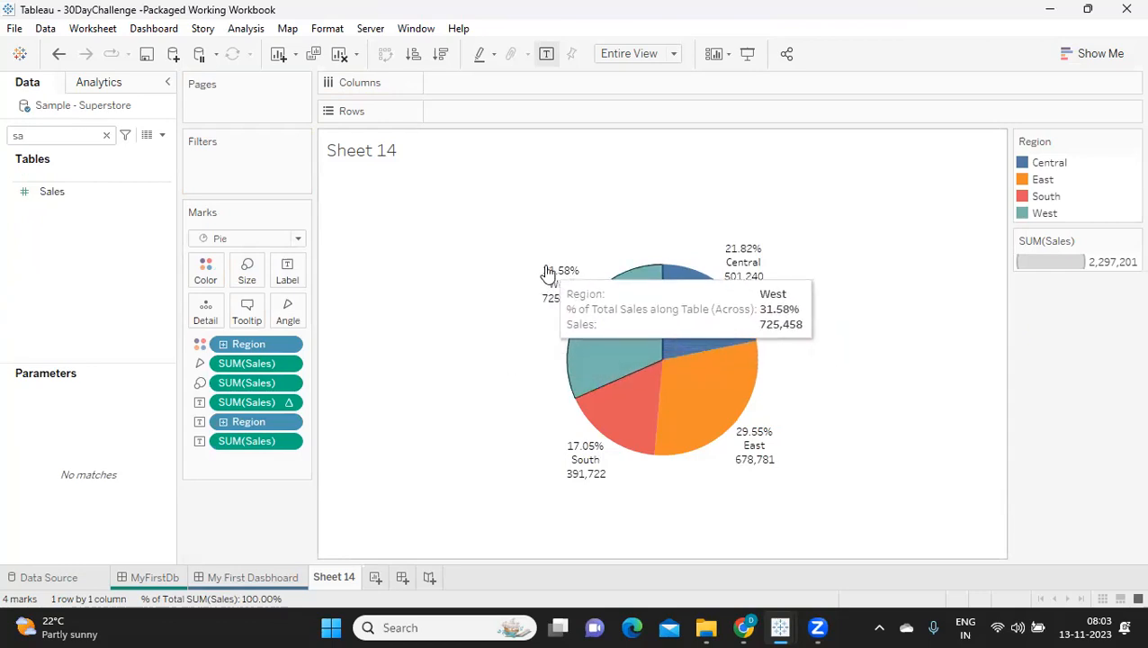
Step: Edit the label text so the percent of total Sales follows SUM(Sales) in parentheses on the same line
{"action": "left_click", "coordinate": [287, 270]}
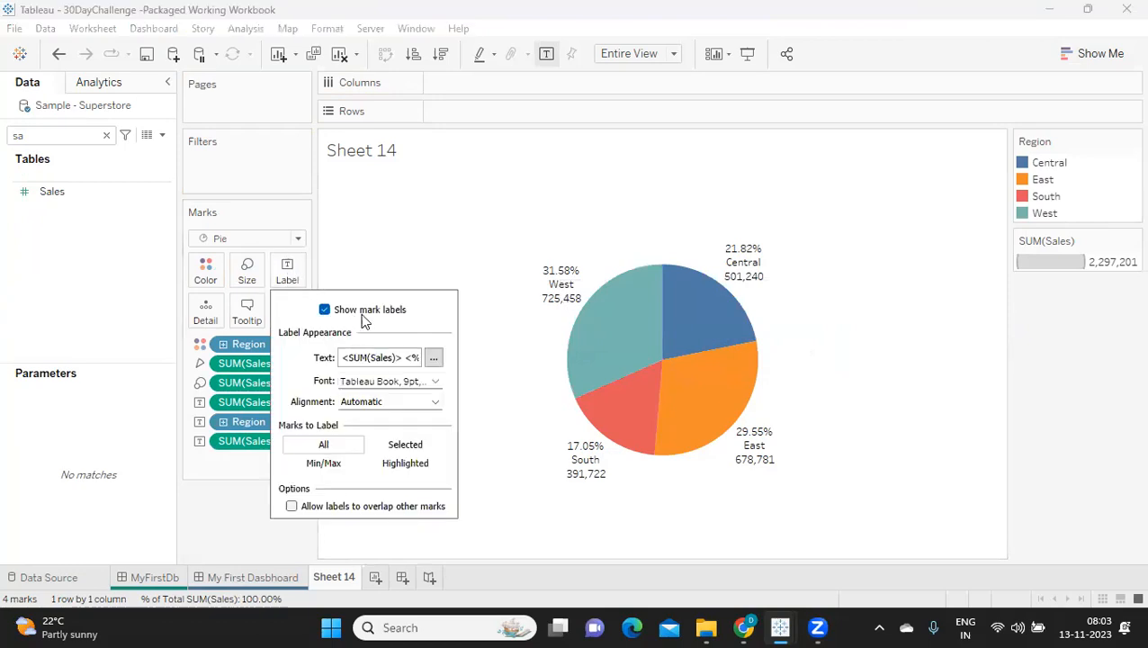
{"action": "left_click", "coordinate": [433, 357]}
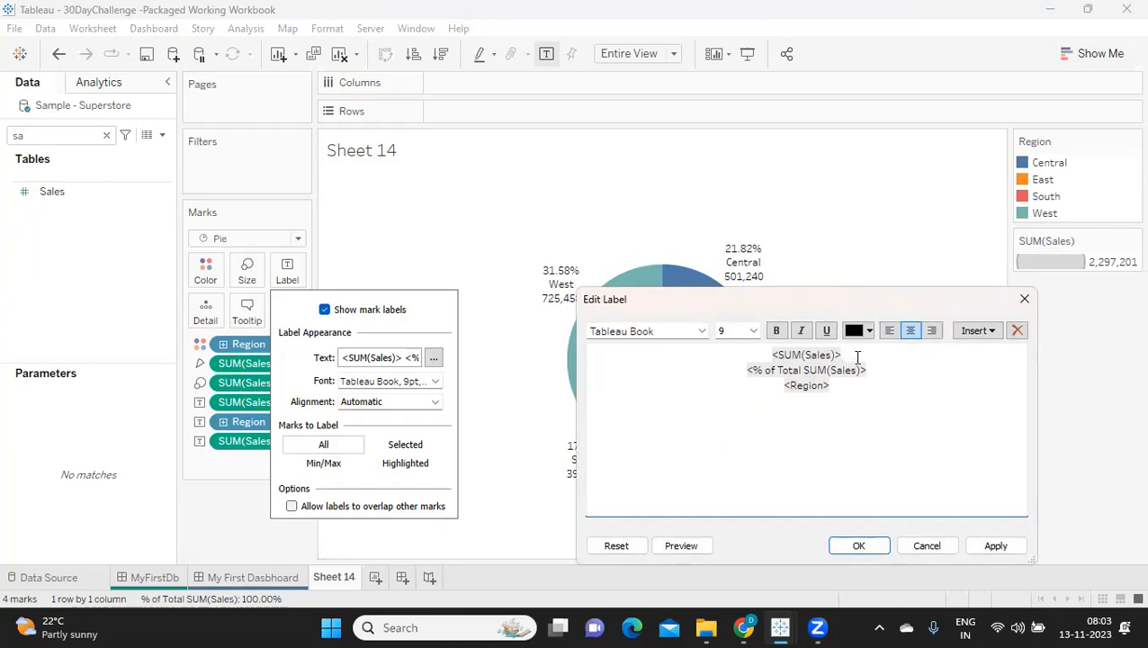
{"action": "type", "text": "("}
{"action": "key", "text": "Delete"}
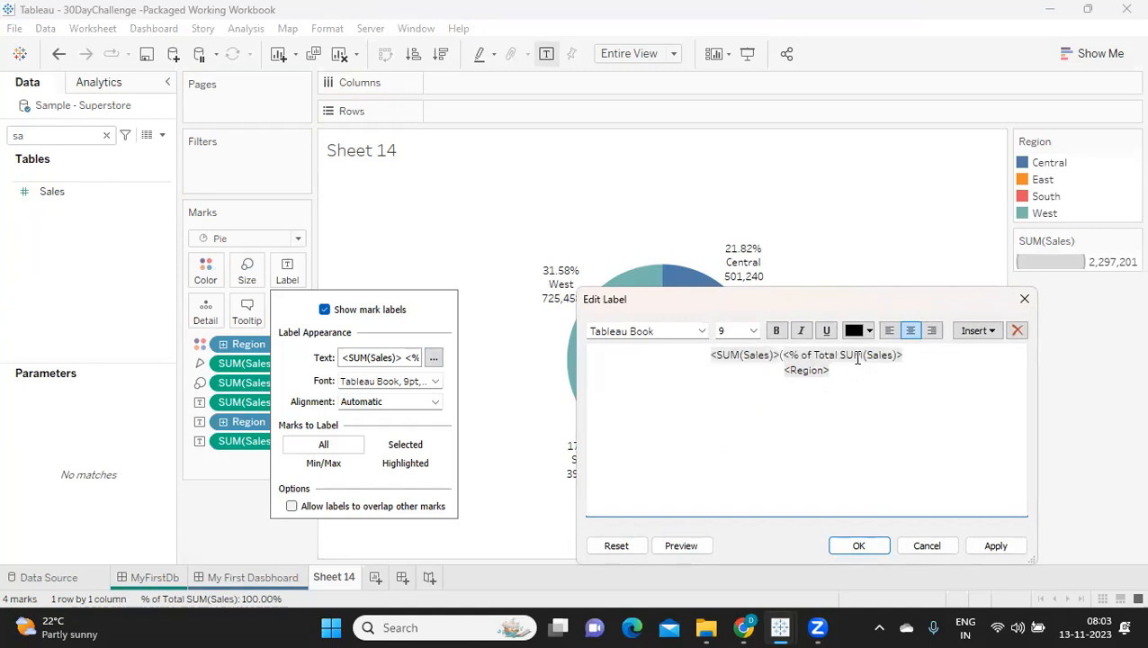
{"action": "left_click", "coordinate": [923, 355]}
{"action": "type", "text": ")"}
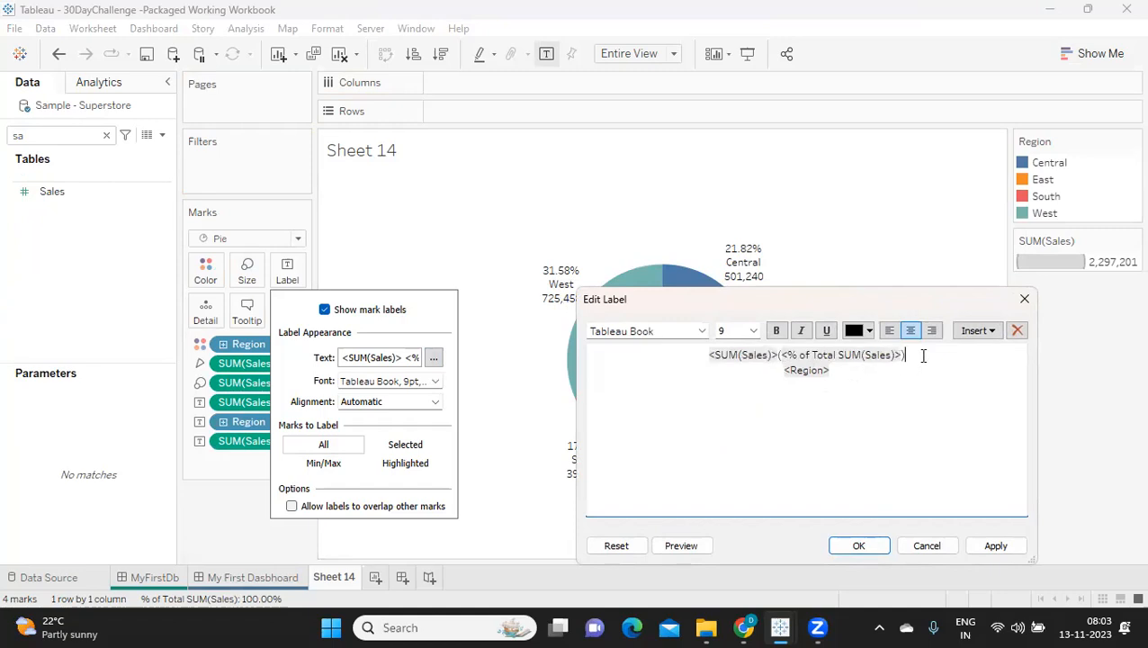
Step: Set the parenthesised percentage in the label to font size 8 and apply the label changes
{"action": "left_click_drag", "start_coordinate": [918, 355], "coordinate": [776, 351]}
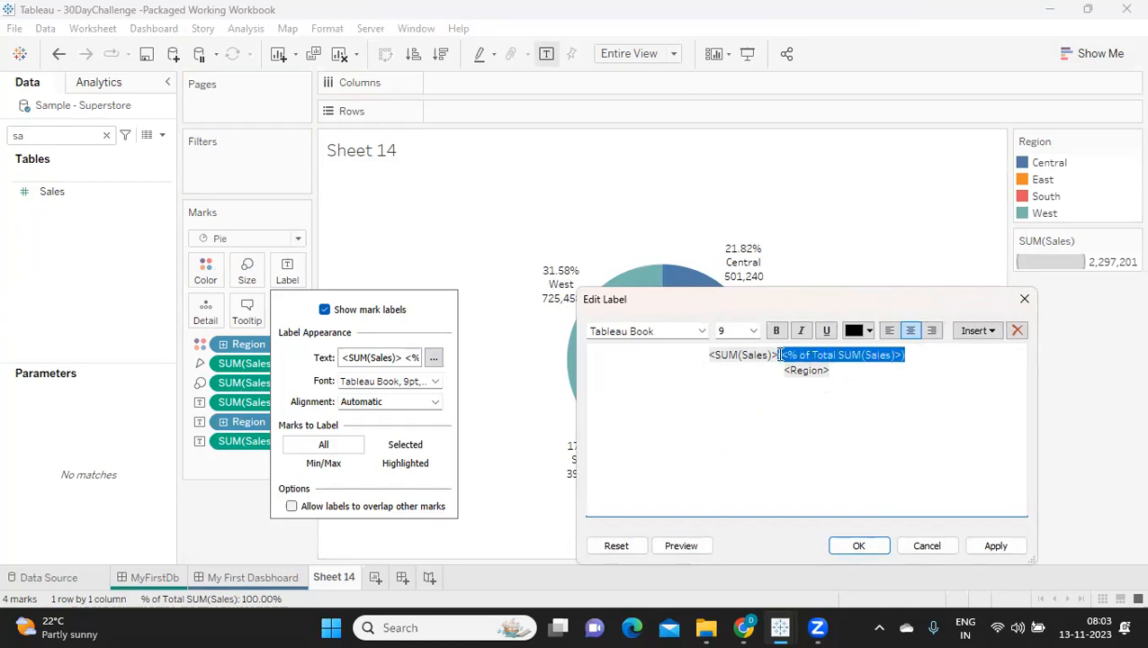
{"action": "left_click", "coordinate": [752, 338]}
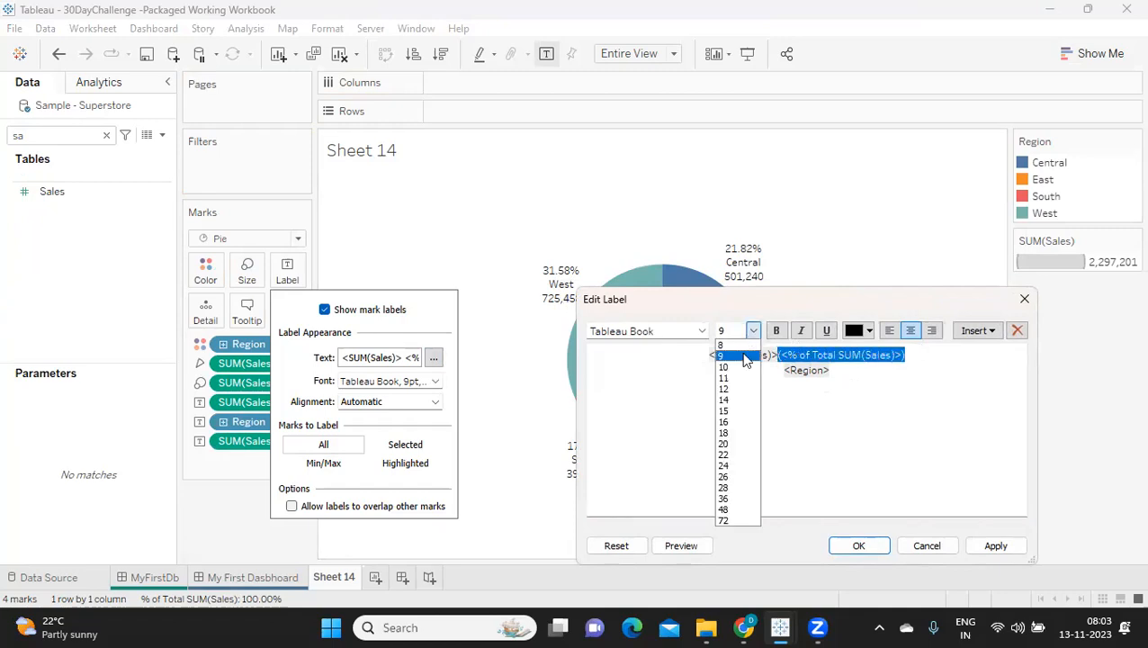
{"action": "left_click", "coordinate": [744, 349]}
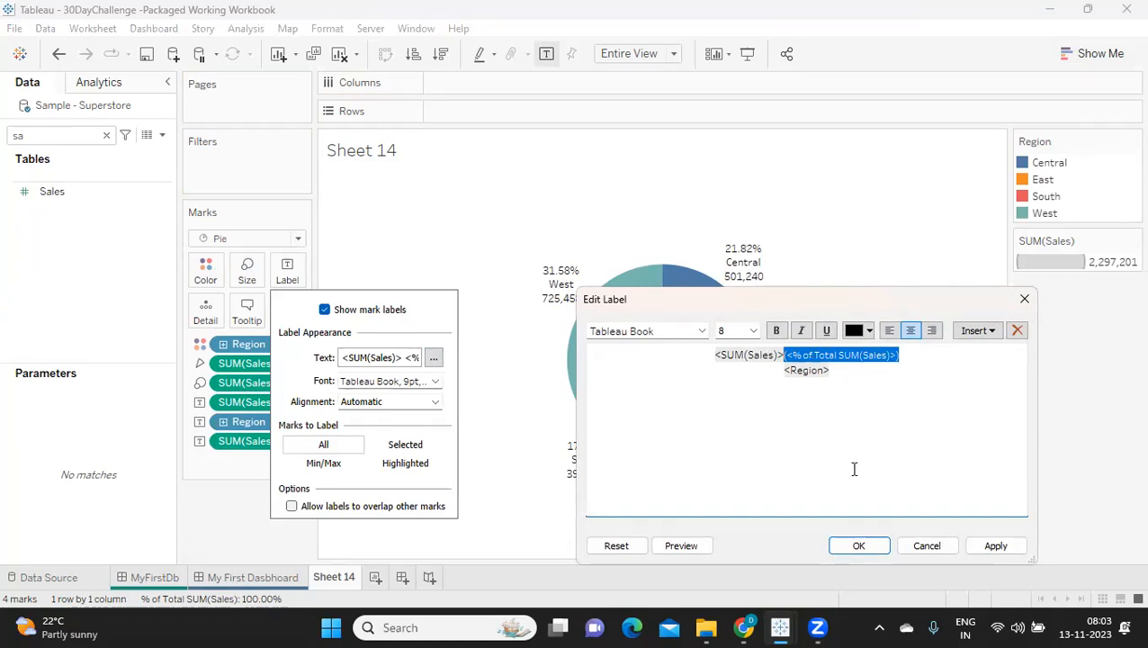
{"action": "left_click", "coordinate": [987, 546]}
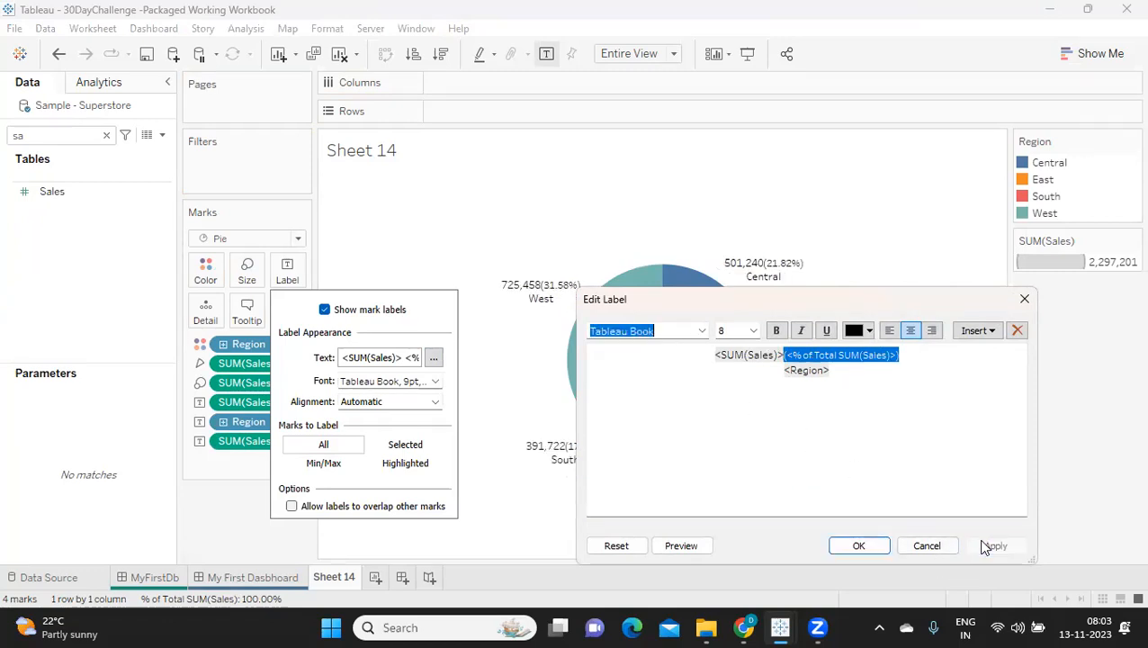
{"action": "left_click", "coordinate": [859, 546]}
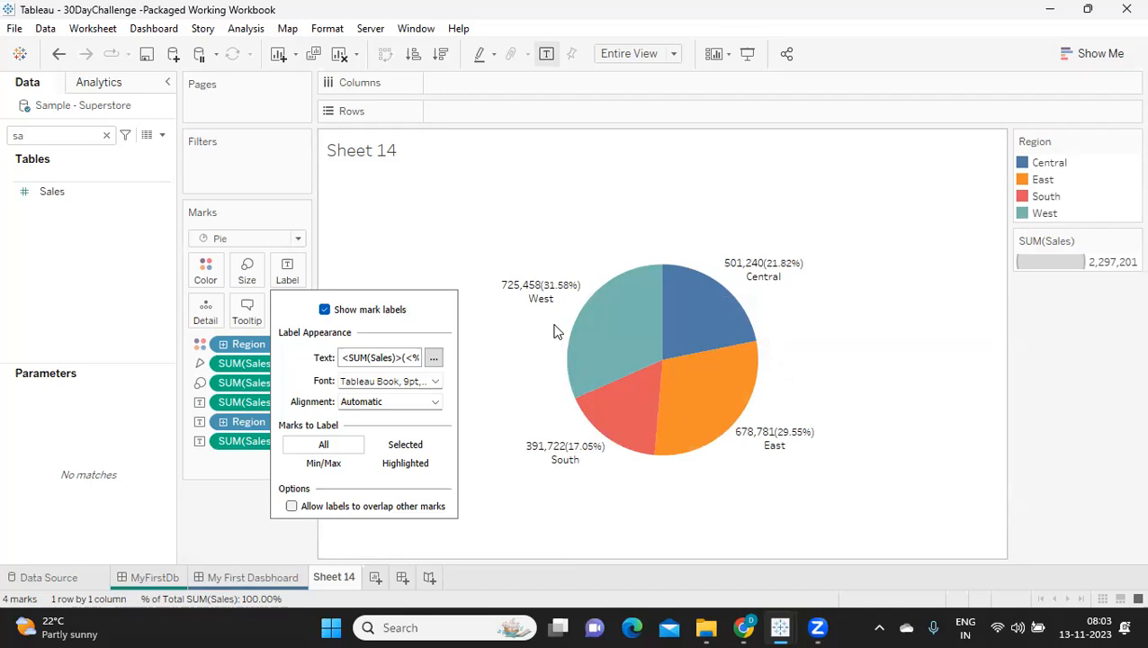
Step: Move the Region field in the label text to its own line above the Sales and percentage line
{"action": "left_click", "coordinate": [433, 358]}
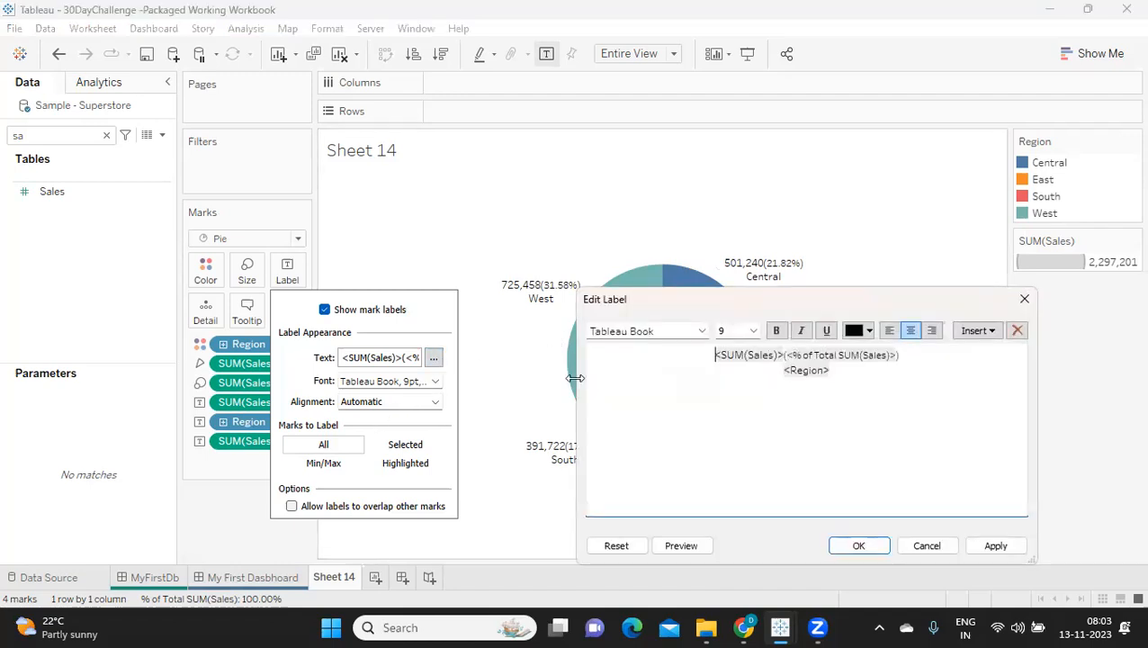
{"action": "double_click", "coordinate": [754, 374]}
{"action": "key", "text": "ctrl+c"}
{"action": "key", "text": "BackSpace"}
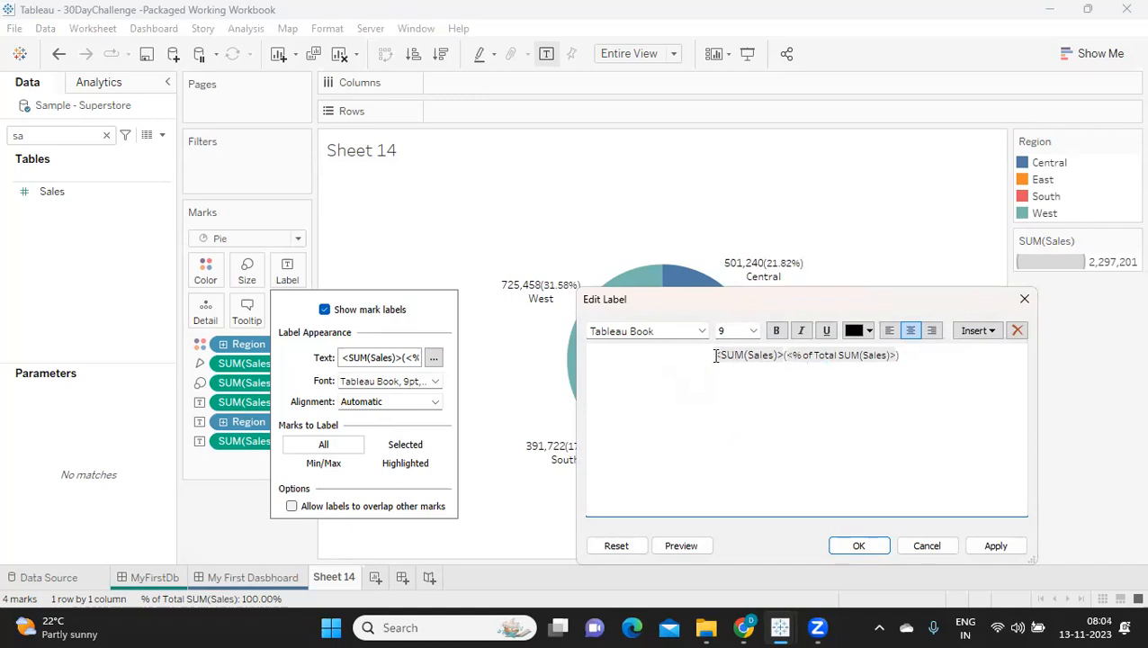
{"action": "left_click", "coordinate": [716, 355]}
{"action": "key", "text": "Return"}
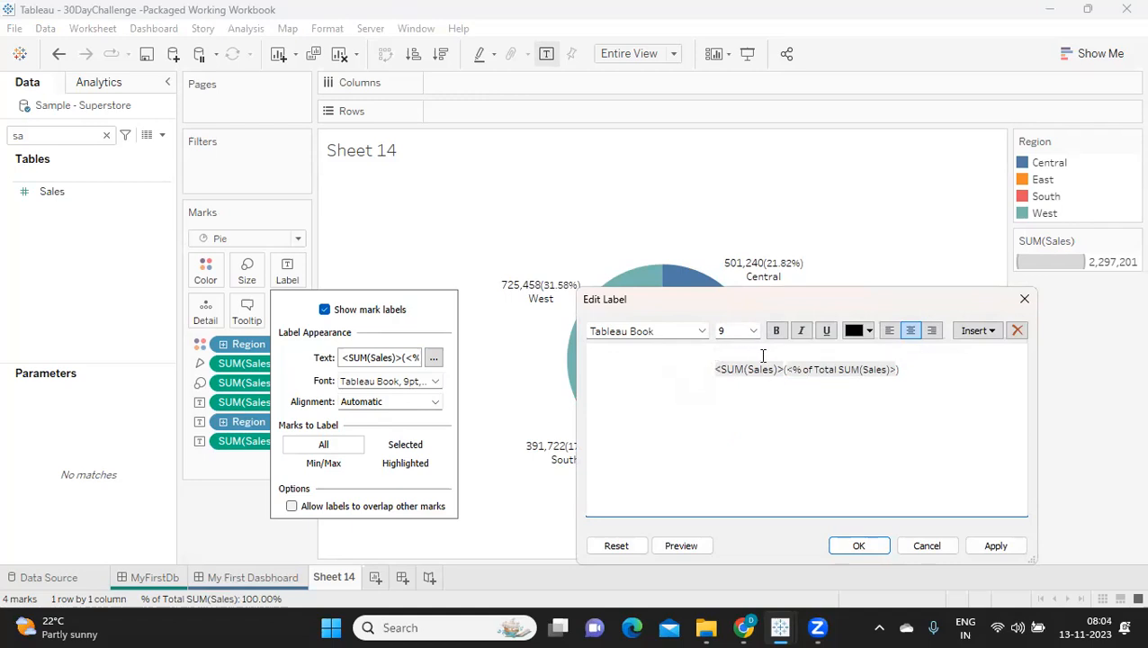
{"action": "key", "text": "ctrl+v"}
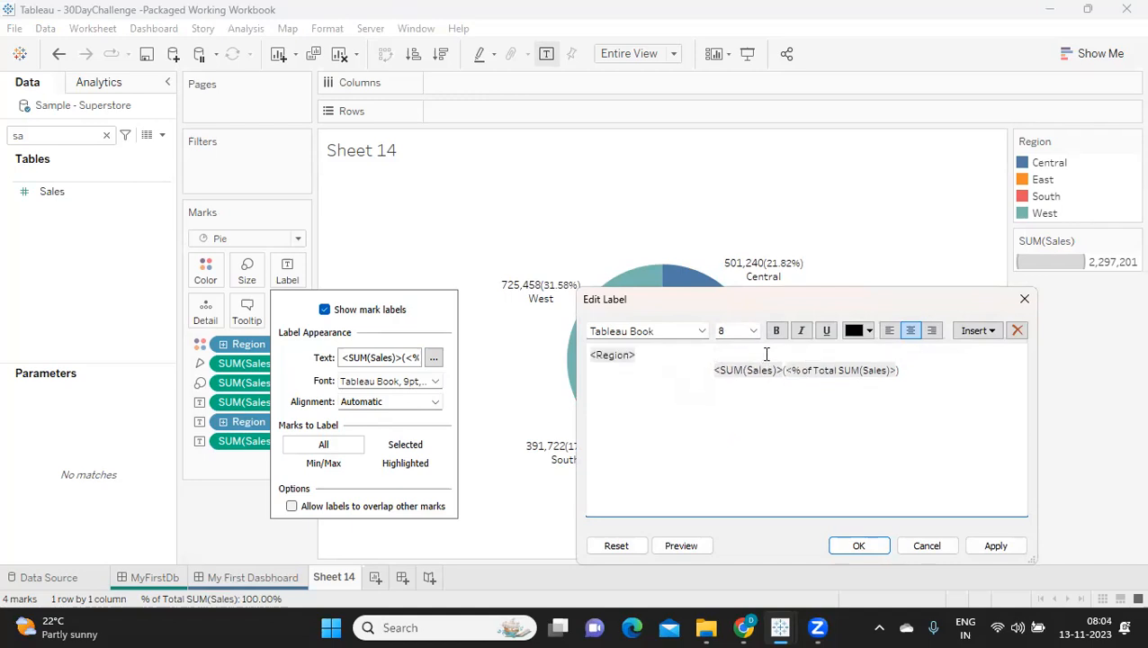
Step: Center the Region line in the label text, apply the label changes and close the label settings
{"action": "left_click", "coordinate": [594, 359]}
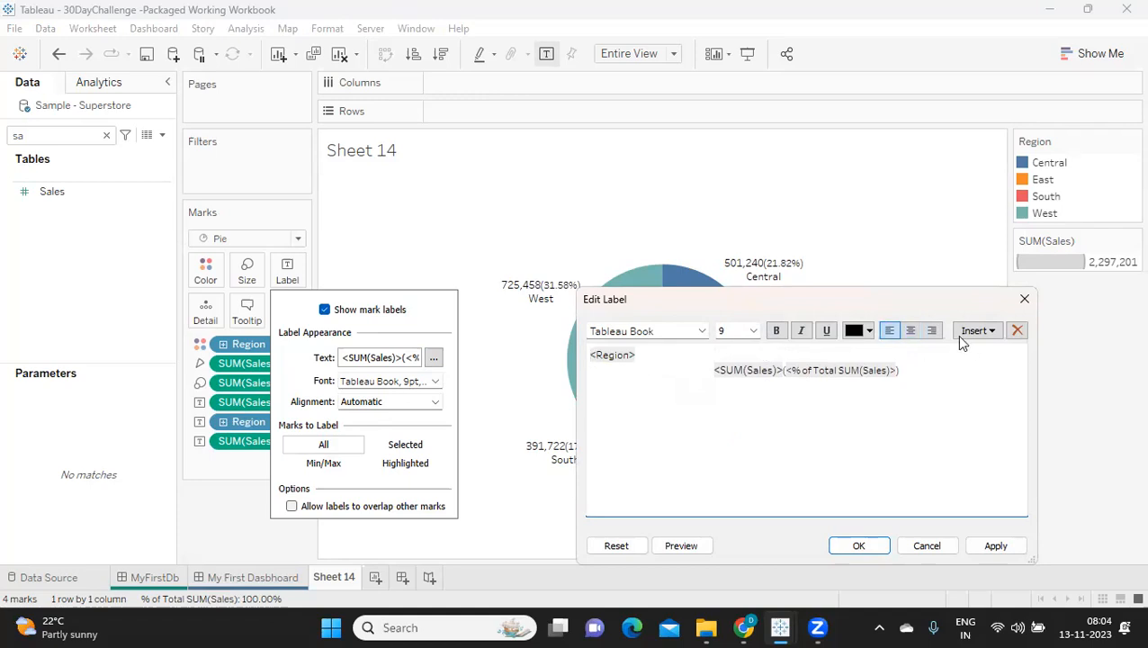
{"action": "left_click", "coordinate": [911, 331]}
{"action": "left_click", "coordinate": [996, 545]}
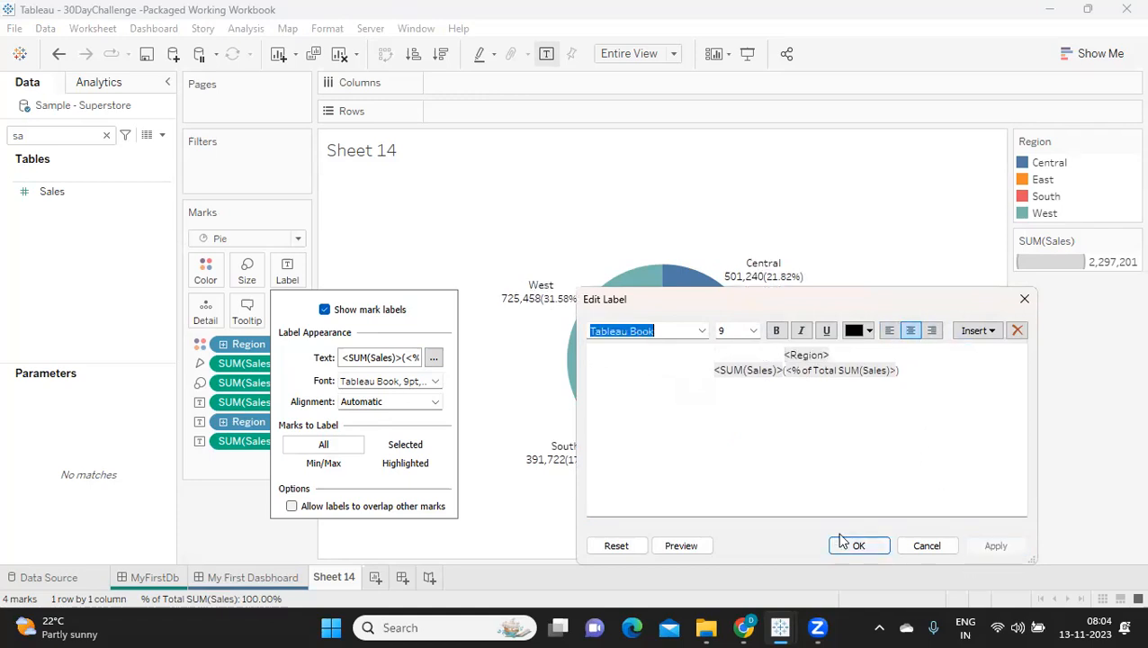
{"action": "left_click", "coordinate": [859, 546]}
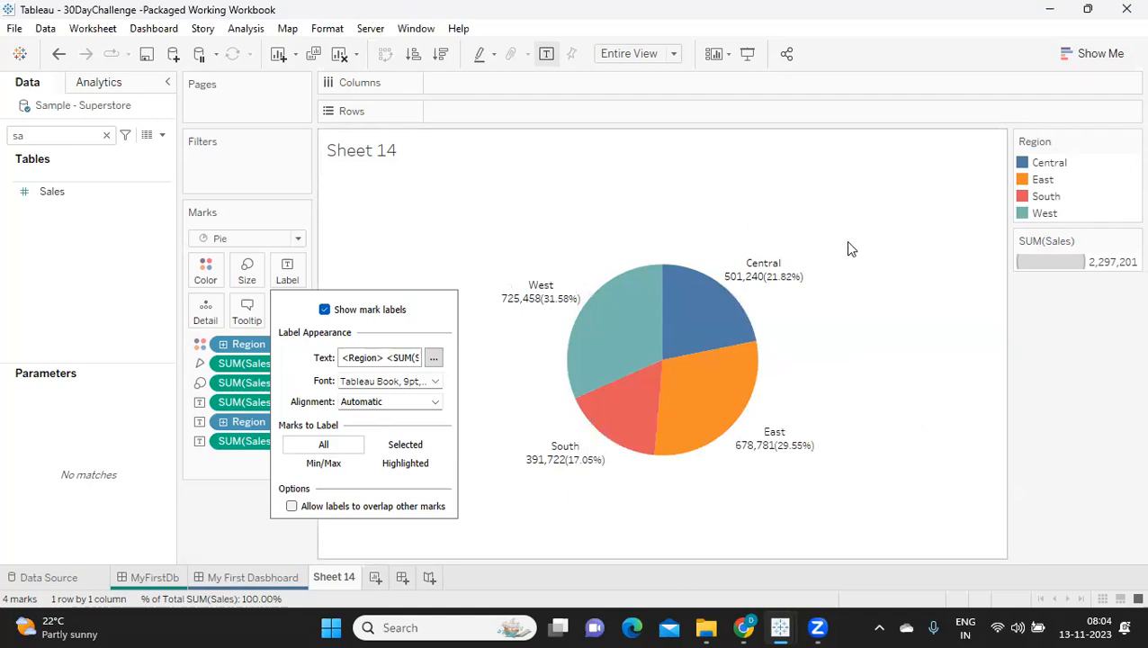
{"action": "mouse_move", "coordinate": [658, 383]}
{"action": "mouse_move", "coordinate": [680, 360]}
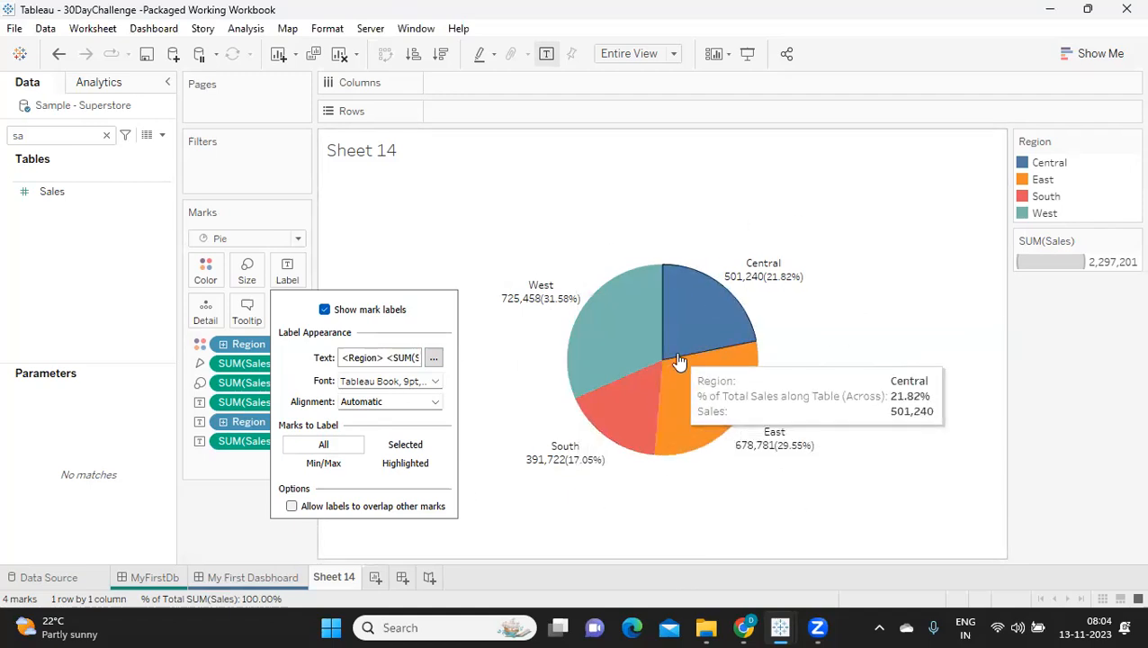
{"action": "left_click", "coordinate": [1077, 372]}
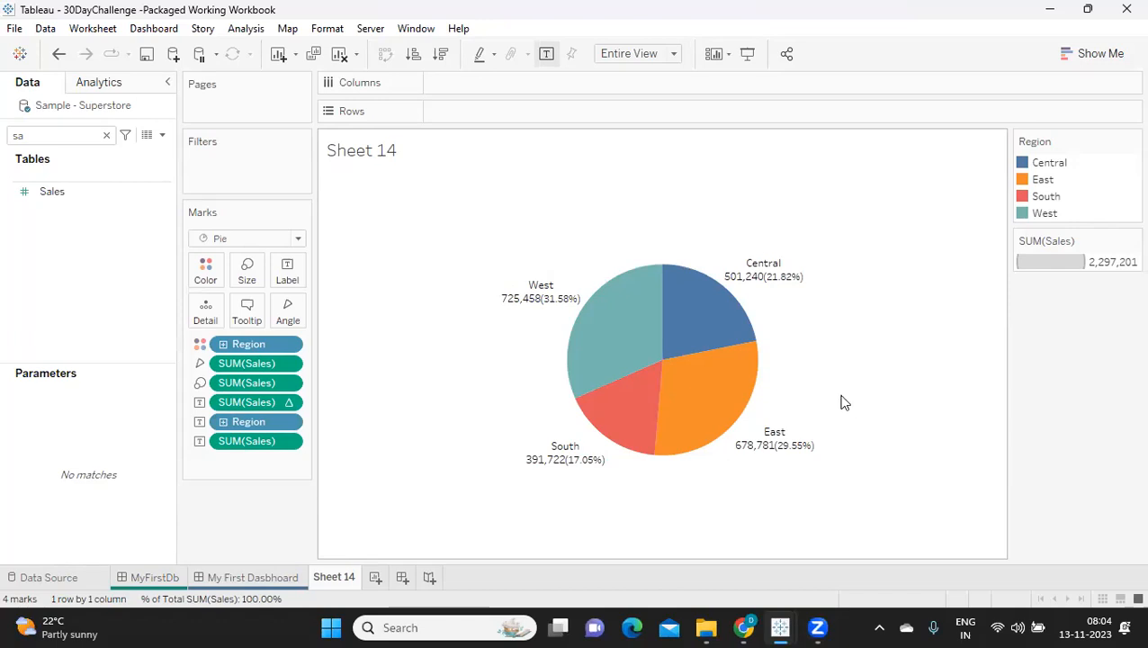
Step: Clear the field search, split the pie by year of Order Date across Columns and examine the slices' label percentages
{"action": "left_click", "coordinate": [108, 135]}
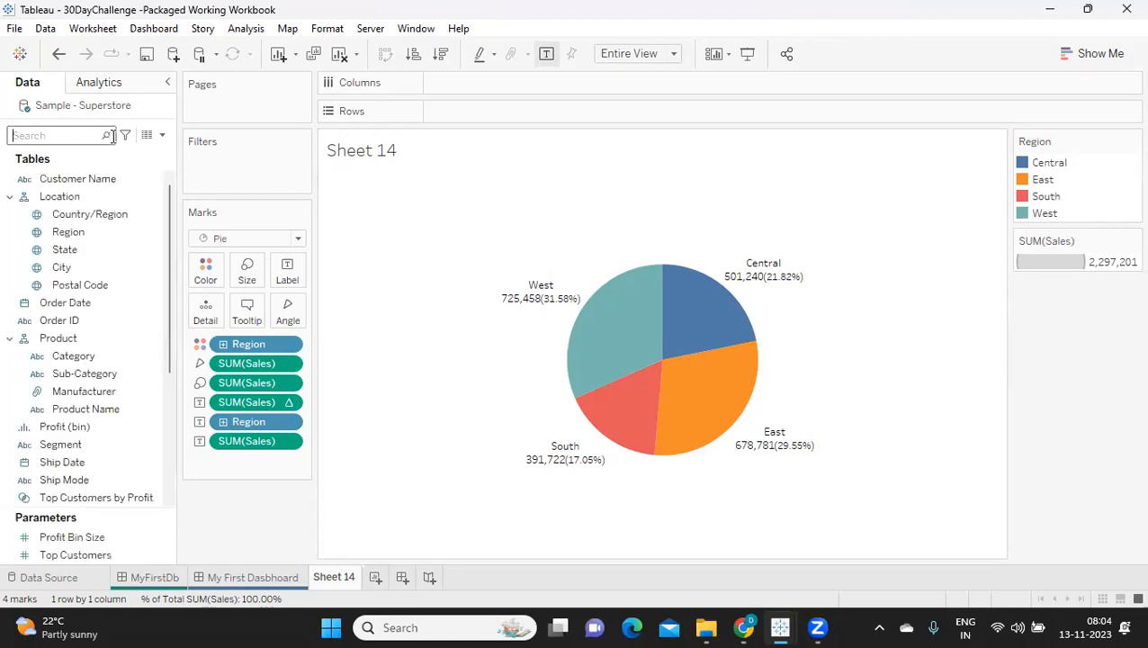
{"action": "left_click_drag", "start_coordinate": [59, 302], "coordinate": [481, 86]}
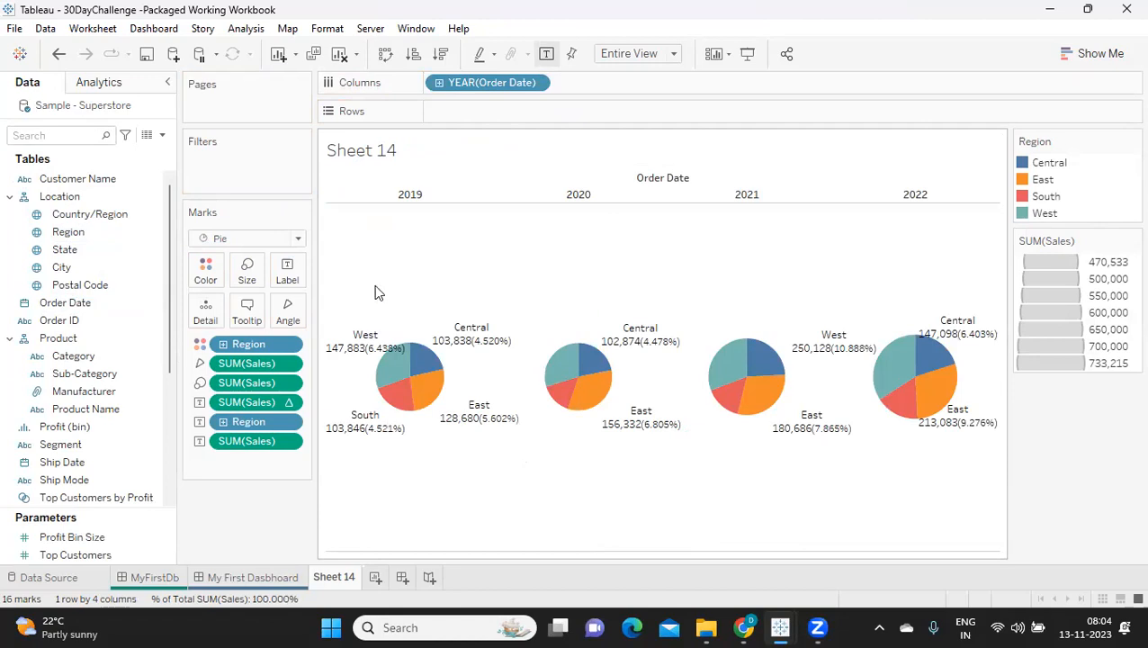
{"action": "mouse_move", "coordinate": [510, 421]}
{"action": "mouse_move", "coordinate": [507, 349]}
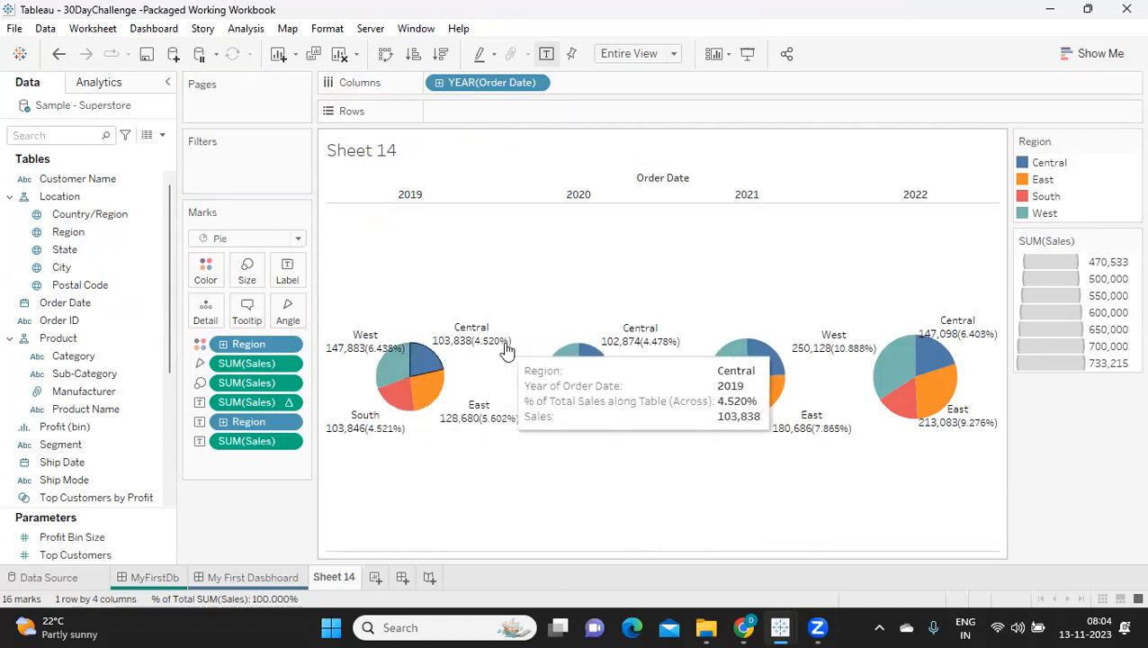
{"action": "mouse_move", "coordinate": [641, 347]}
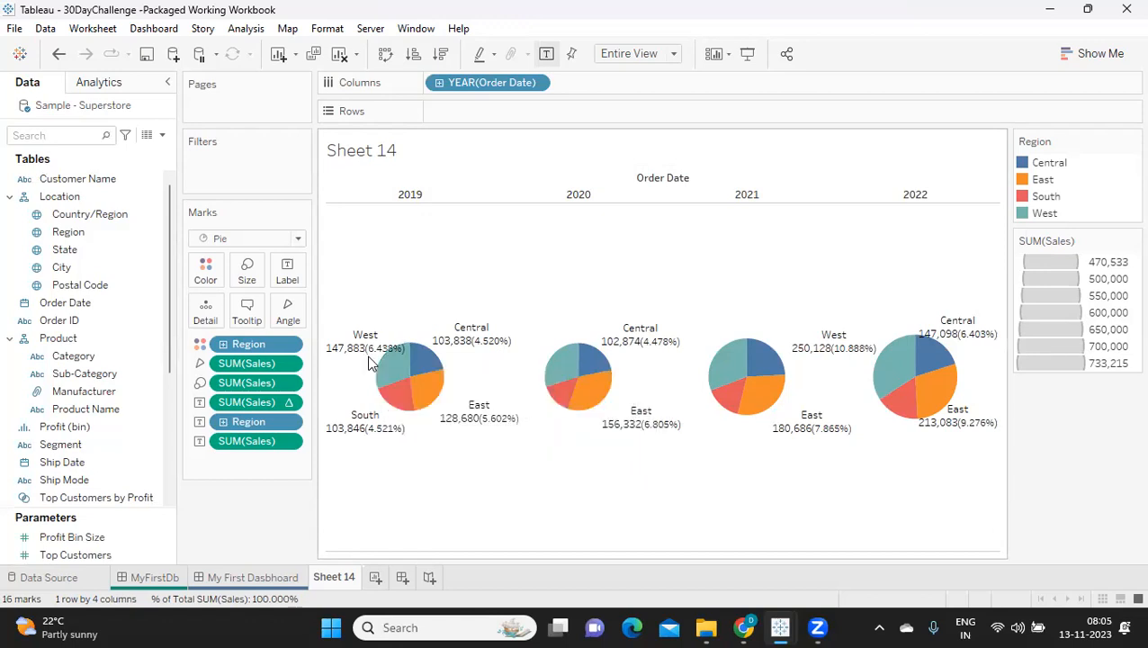
{"action": "mouse_move", "coordinate": [396, 361]}
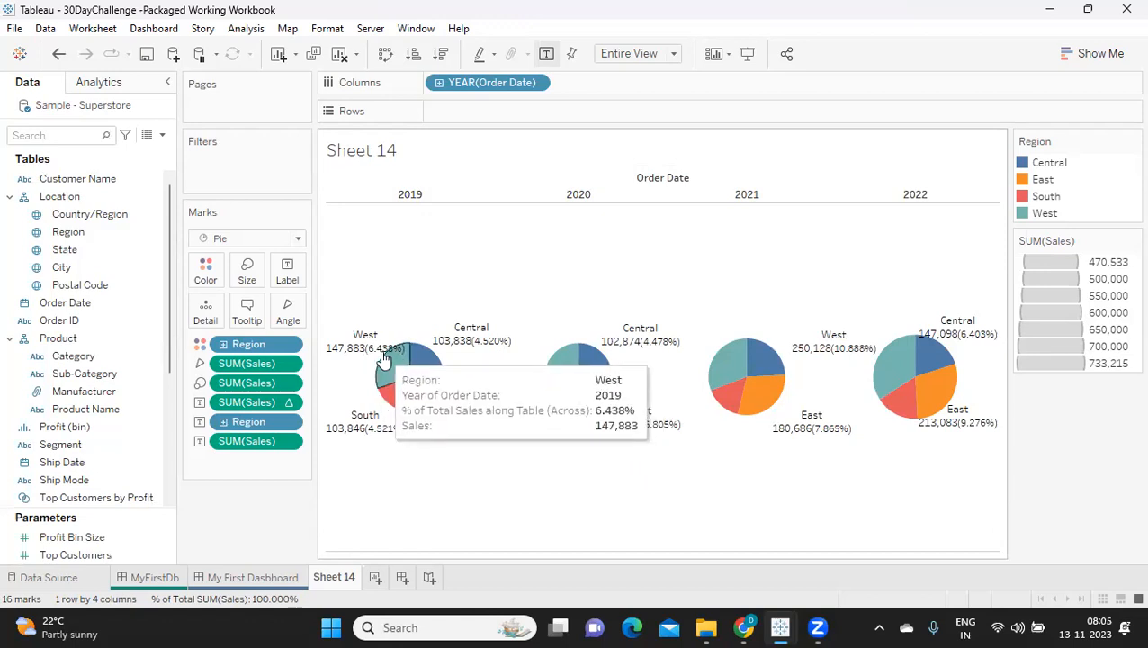
{"action": "mouse_move", "coordinate": [405, 403]}
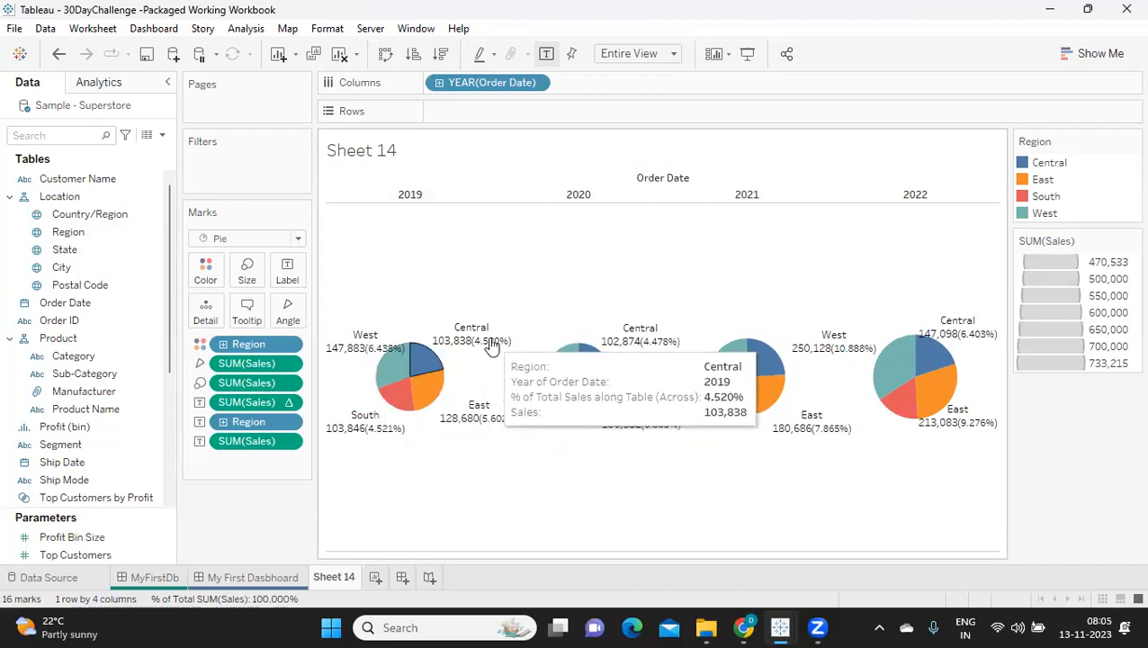
{"action": "mouse_move", "coordinate": [371, 437]}
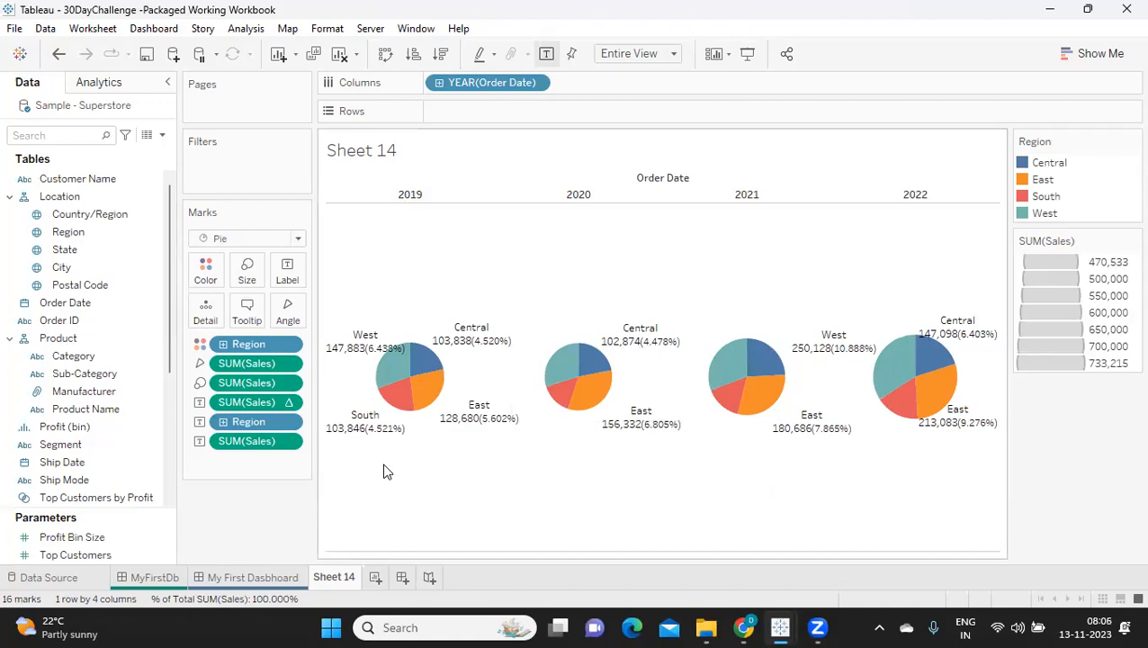
Step: Add a Difference From table calculation across the table to the plain Sales label, and remove the Order Date year from Columns
{"action": "left_click", "coordinate": [293, 446]}
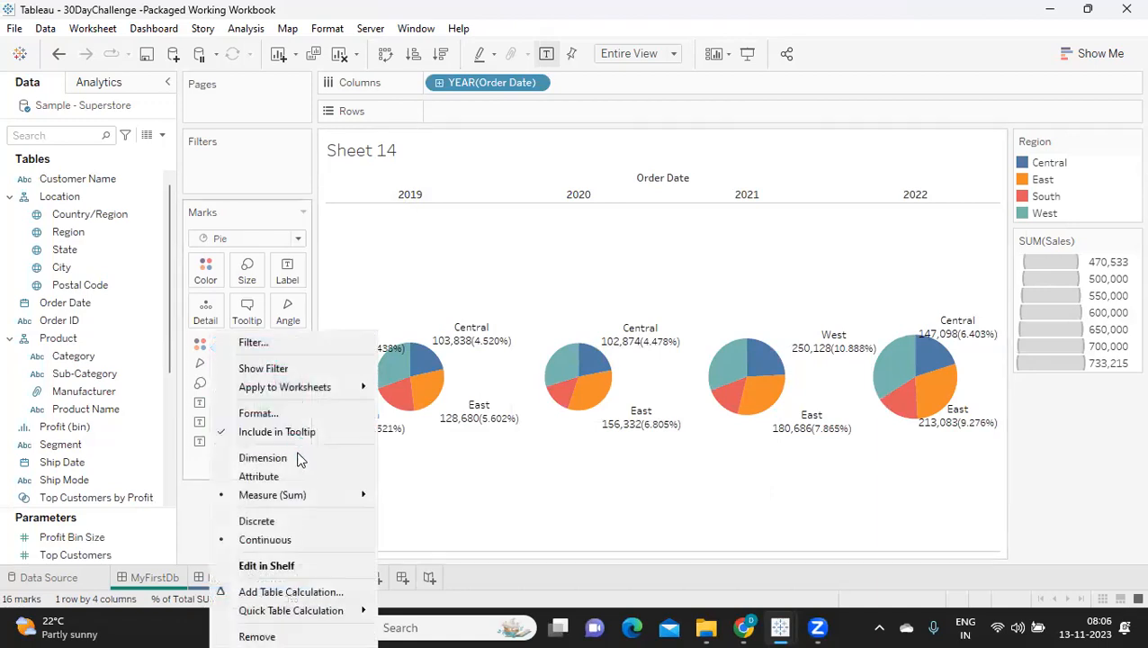
{"action": "mouse_move", "coordinate": [307, 614]}
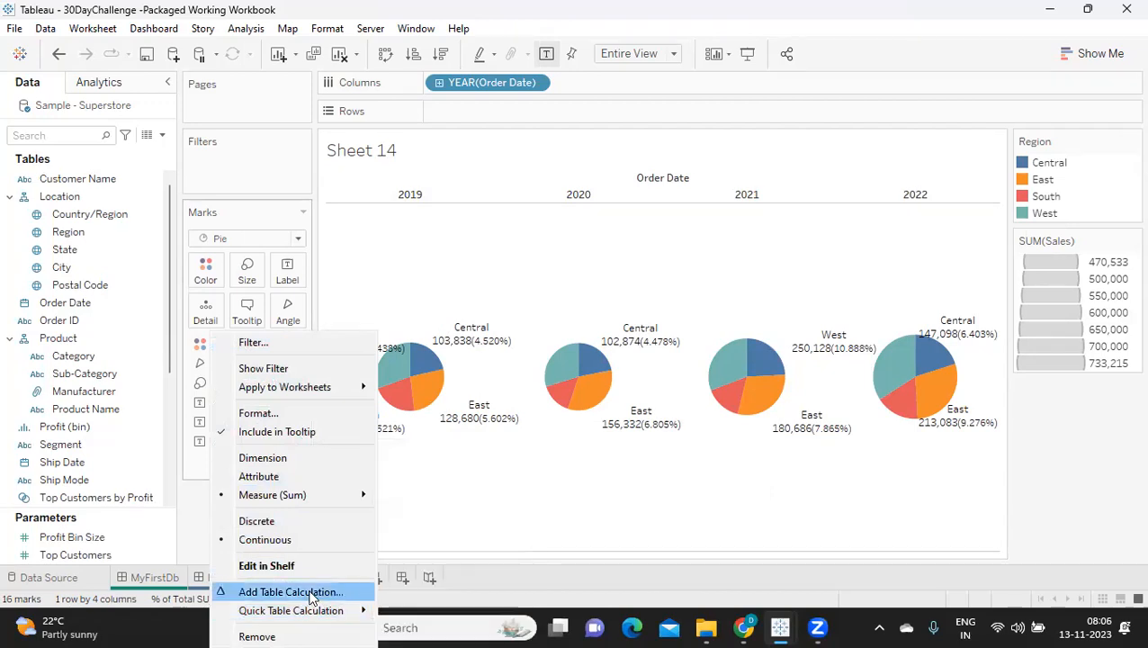
{"action": "left_click", "coordinate": [311, 598]}
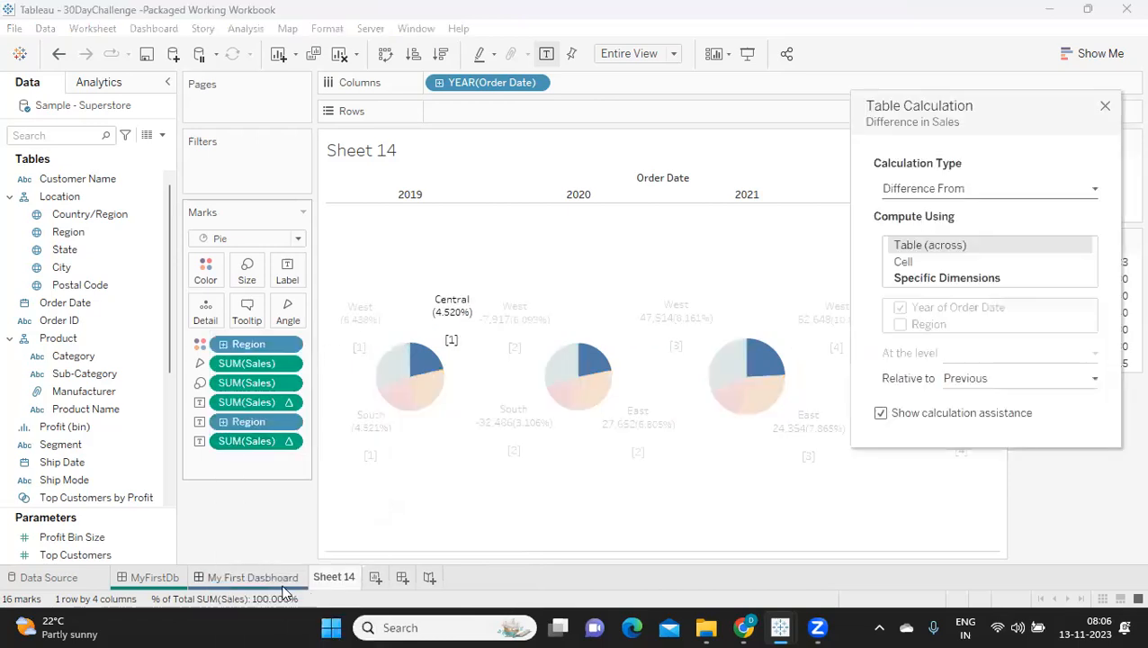
{"action": "left_click", "coordinate": [1105, 106]}
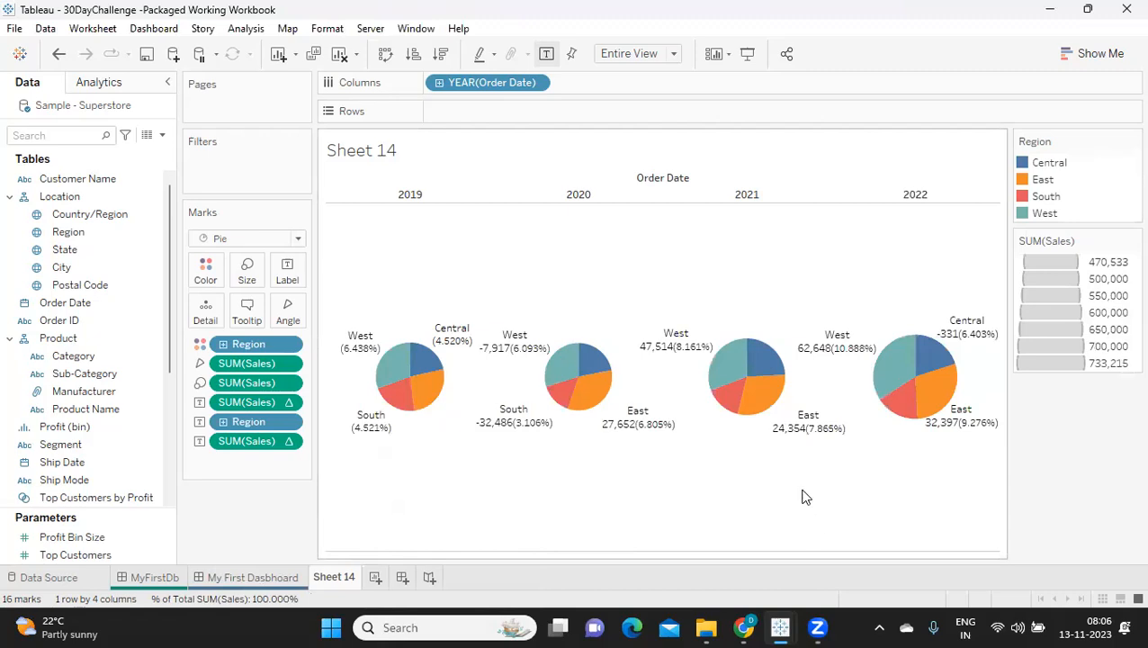
{"action": "left_click_drag", "start_coordinate": [509, 82], "coordinate": [277, 522]}
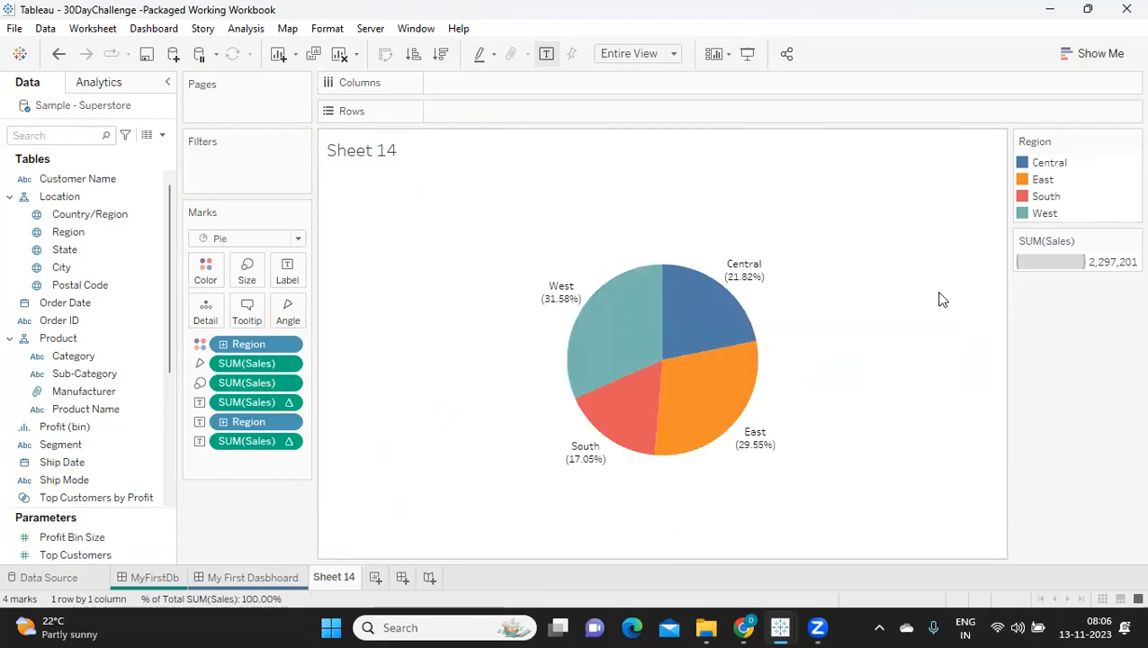
Step: Rename the worksheet as Pie Chart and duplicate it
{"action": "double_click", "coordinate": [347, 577]}
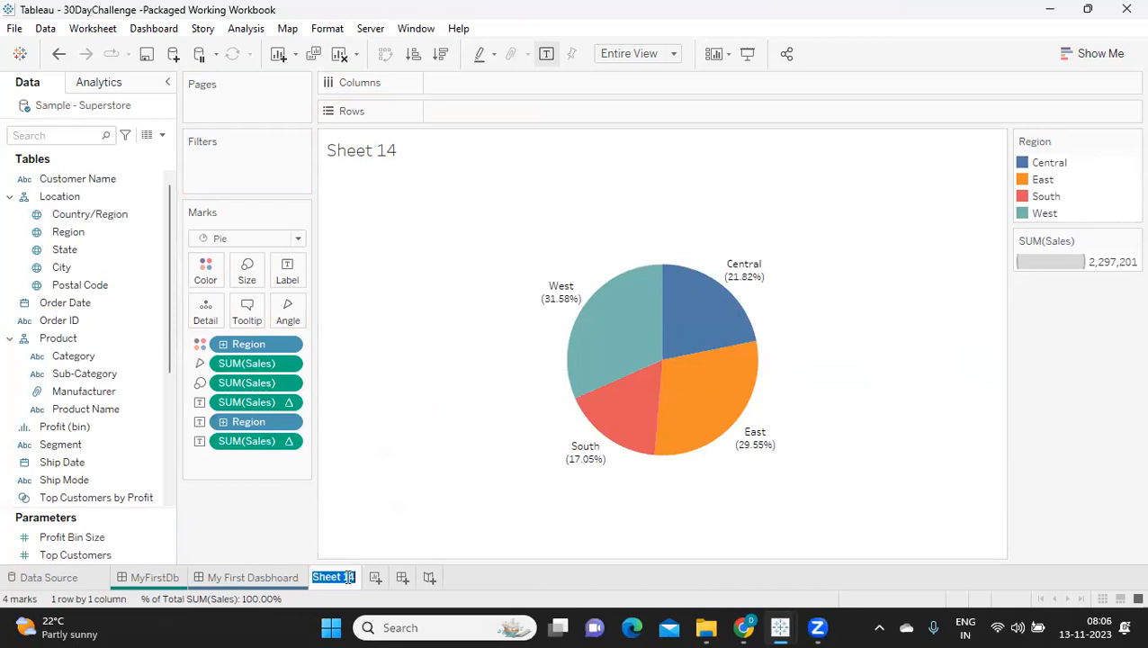
{"action": "type", "text": "Pie Chart"}
{"action": "key", "text": "Return"}
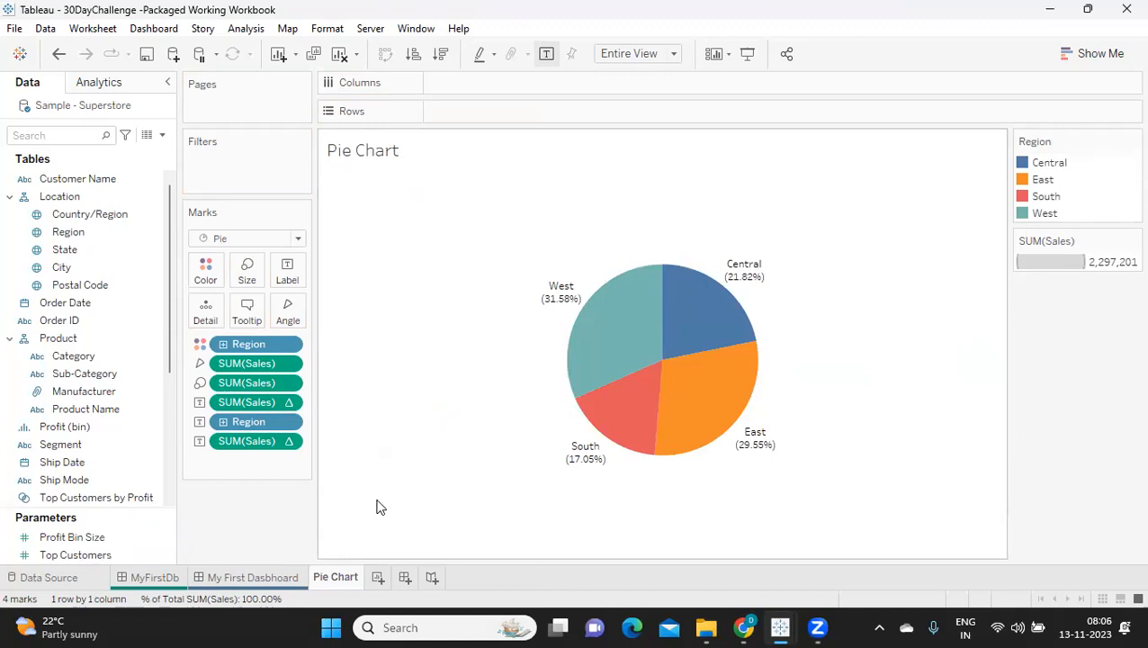
{"action": "right_click", "coordinate": [340, 577]}
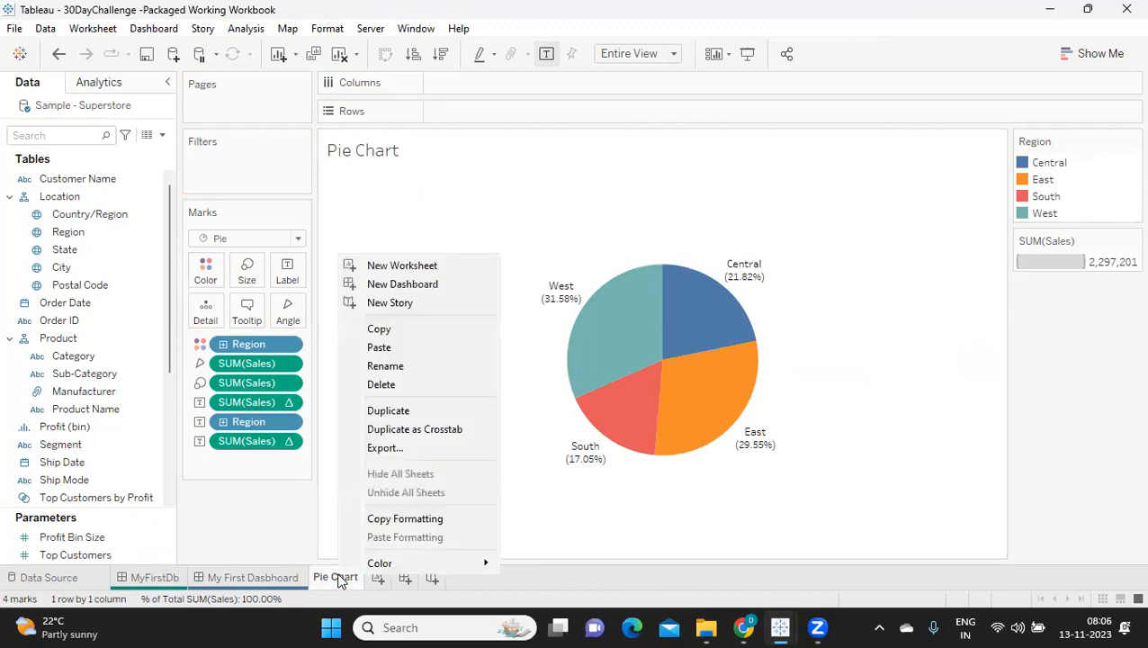
{"action": "left_click", "coordinate": [413, 412]}
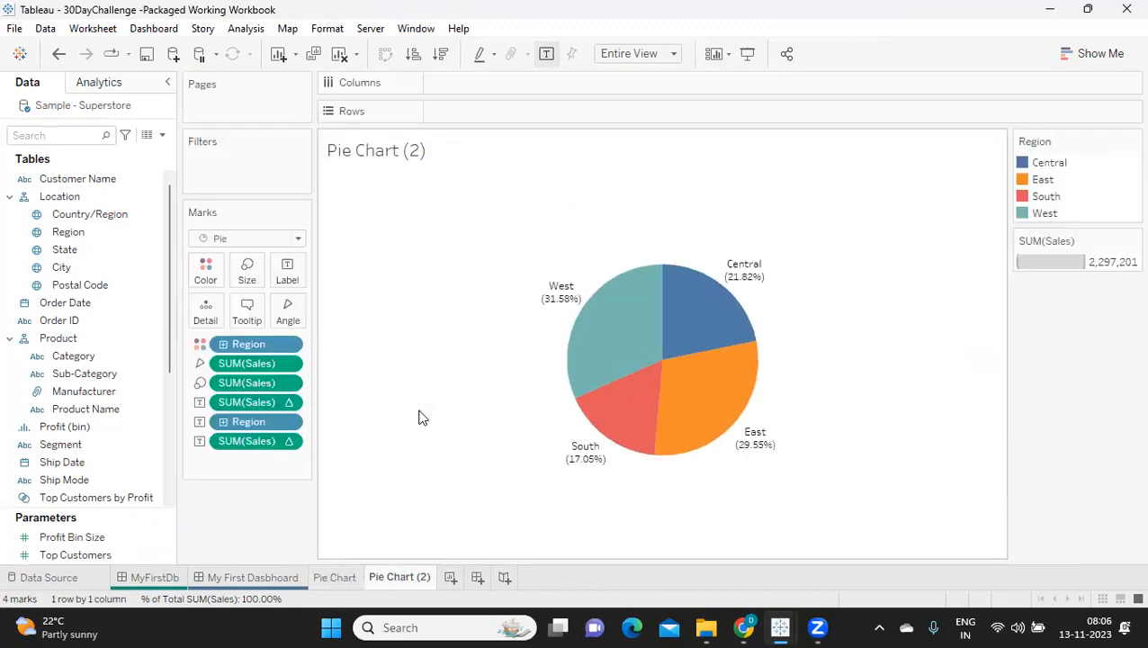
Step: Add a min(1) calculation to Columns and duplicate it there to create a second pie beside the first
{"action": "double_click", "coordinate": [545, 85]}
{"action": "type", "text": "min(1)"}
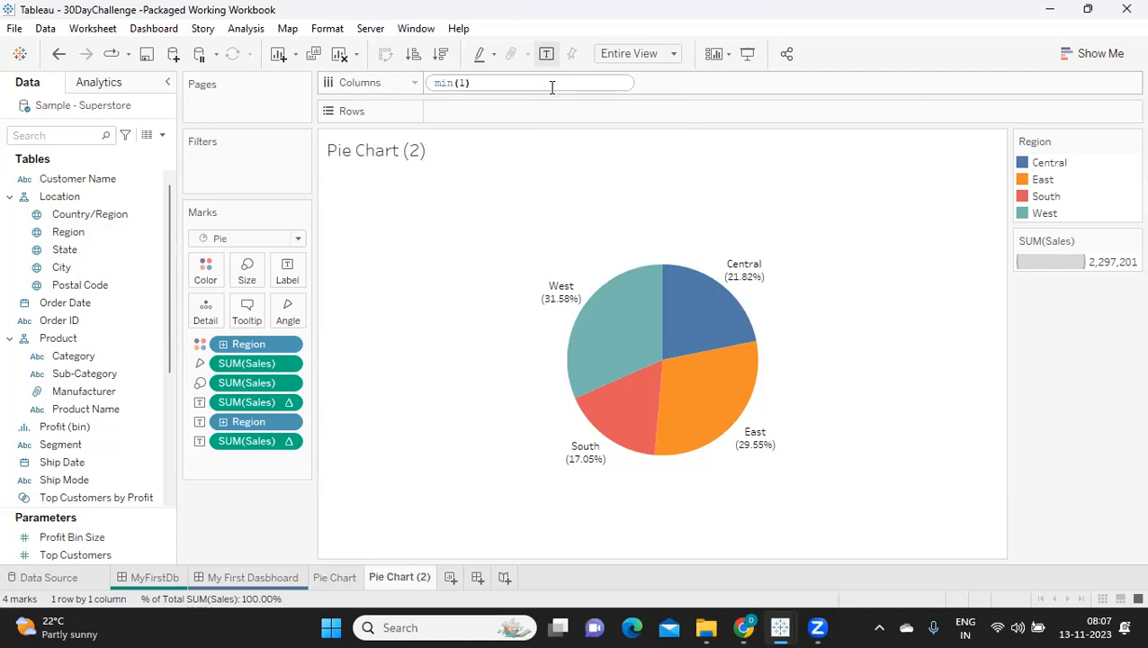
{"action": "key", "text": "Return"}
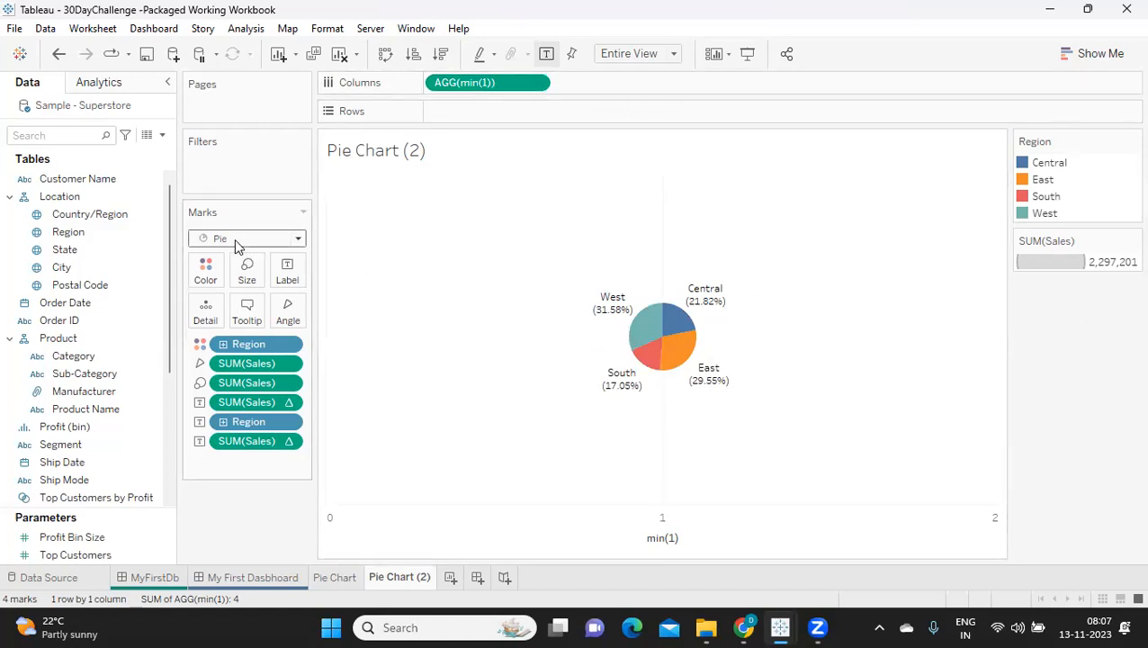
{"action": "left_click_drag", "start_coordinate": [486, 82], "coordinate": [642, 79]}
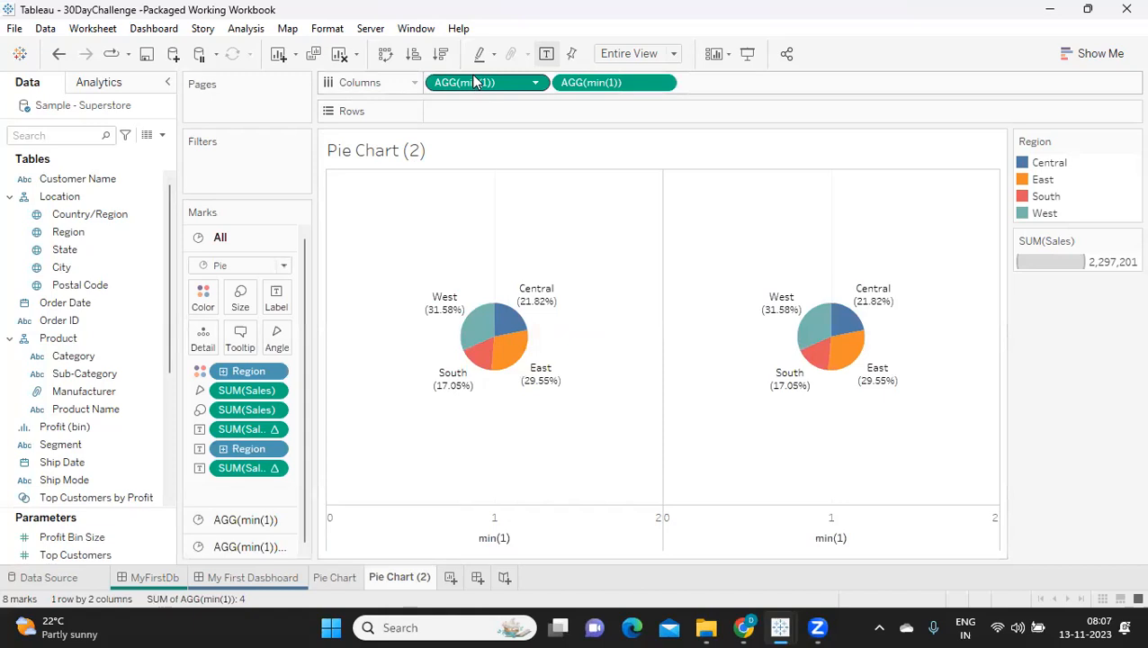
{"action": "left_click_drag", "start_coordinate": [610, 96], "coordinate": [465, 85]}
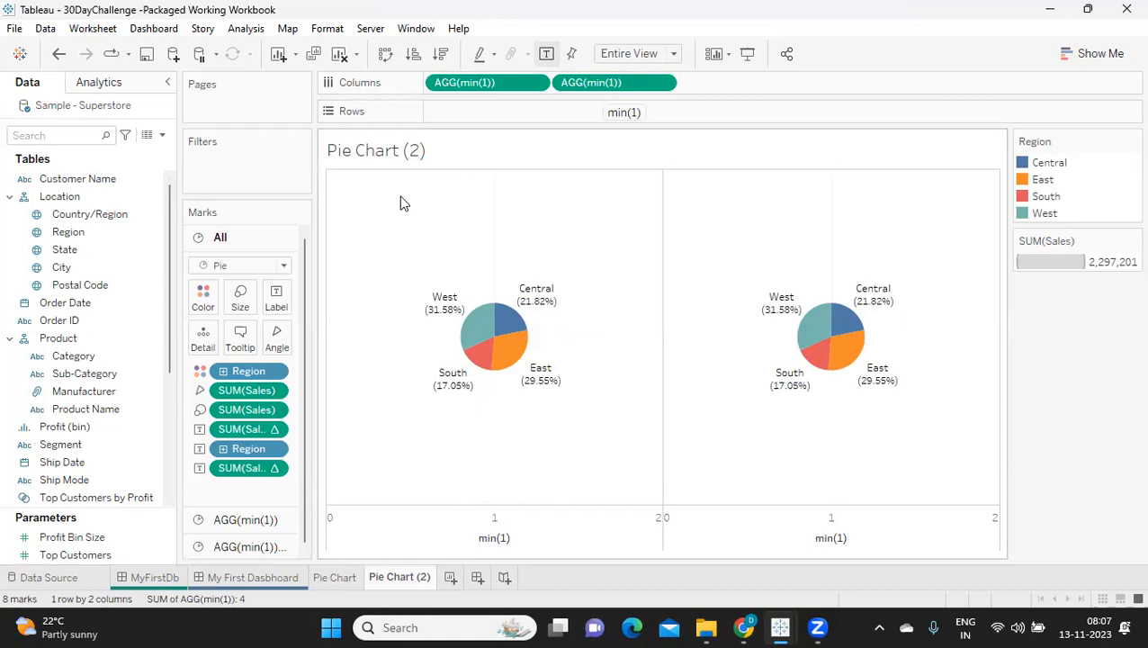
Step: Remove all Sales and Region fields from the marks of the second min(1) pie
{"action": "left_click_drag", "start_coordinate": [305, 317], "coordinate": [304, 330]}
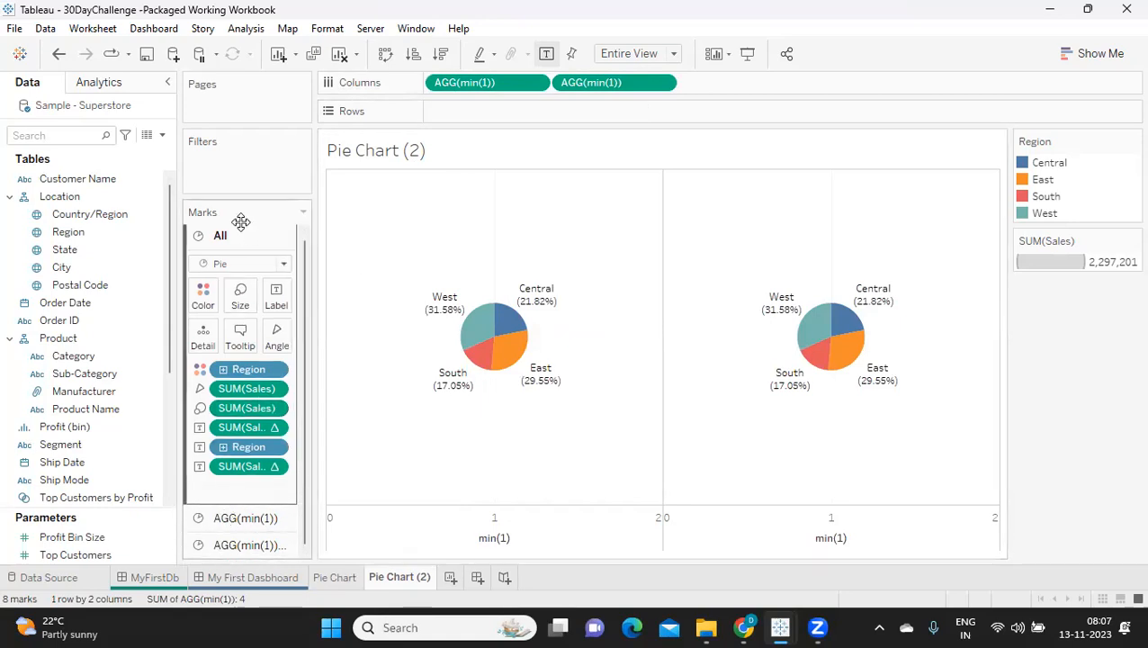
{"action": "left_click", "coordinate": [233, 520]}
{"action": "left_click", "coordinate": [244, 540]}
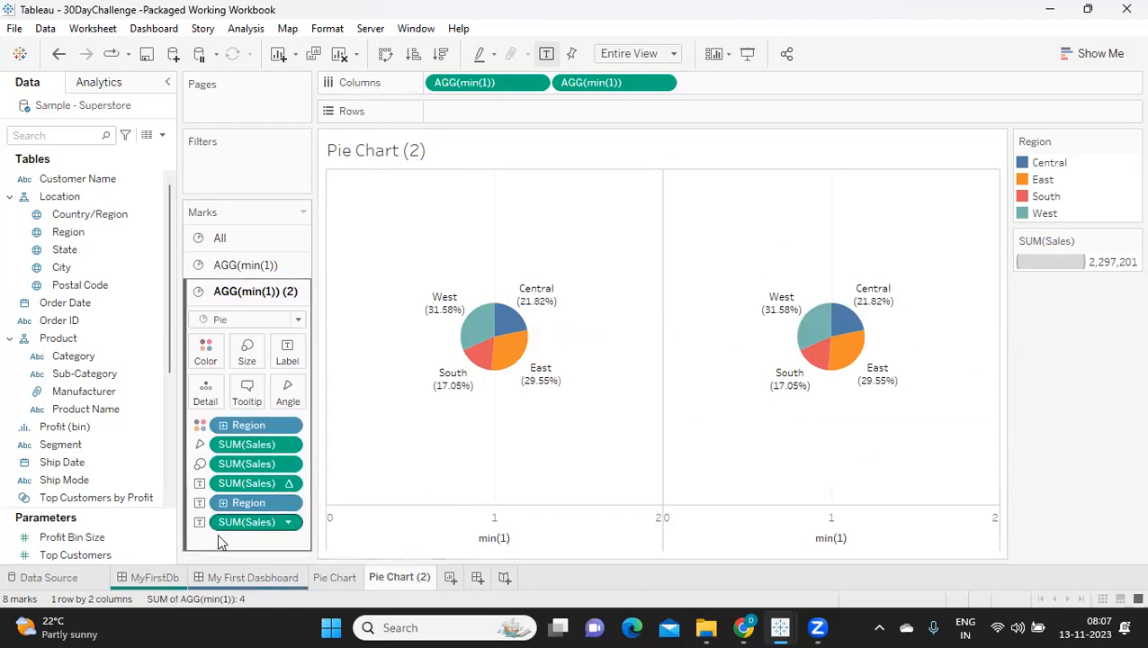
{"action": "left_click_drag", "start_coordinate": [254, 524], "coordinate": [170, 551]}
{"action": "key", "text": "Return"}
{"action": "left_click_drag", "start_coordinate": [244, 504], "coordinate": [224, 551]}
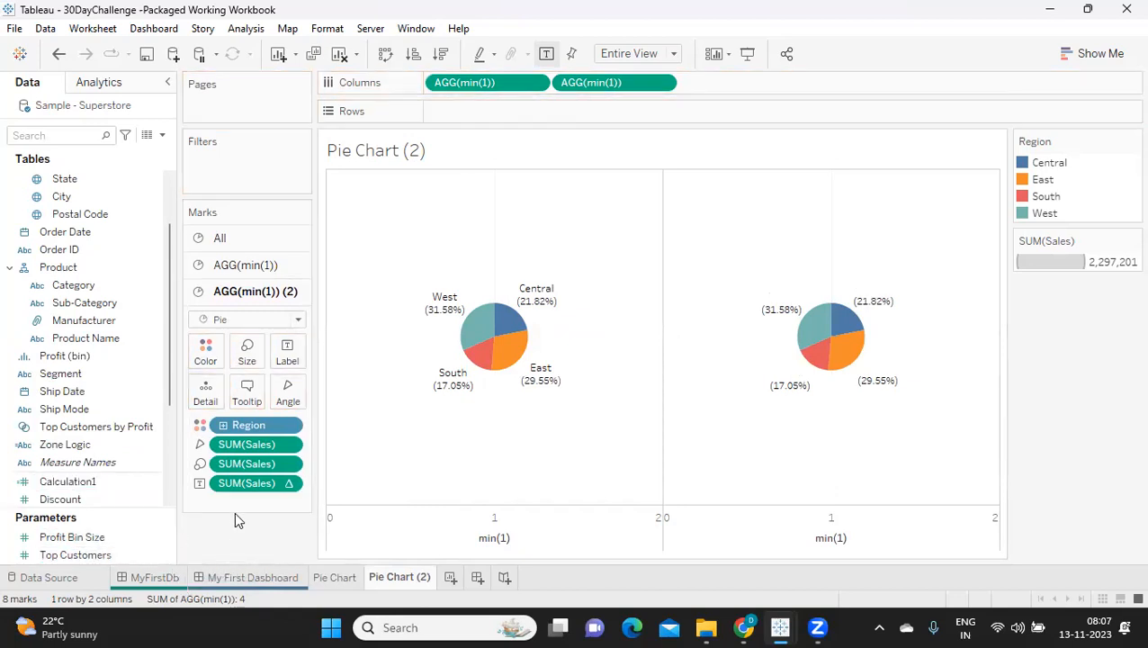
{"action": "left_click_drag", "start_coordinate": [245, 482], "coordinate": [241, 546]}
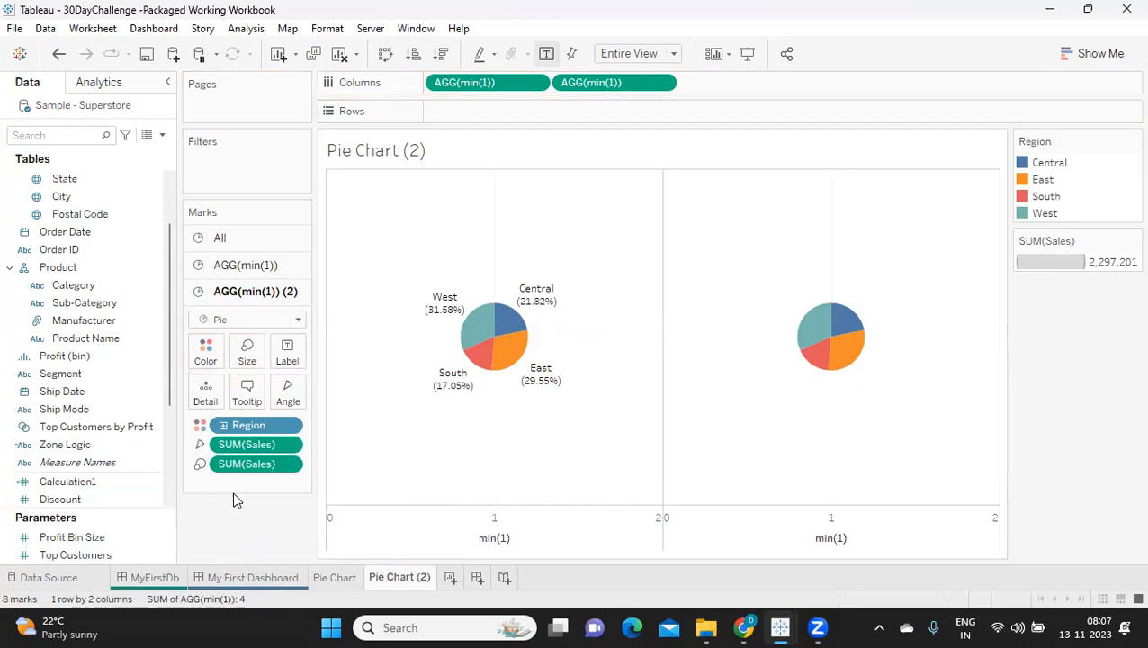
{"action": "left_click_drag", "start_coordinate": [247, 463], "coordinate": [252, 504]}
{"action": "left_click_drag", "start_coordinate": [258, 428], "coordinate": [630, 428]}
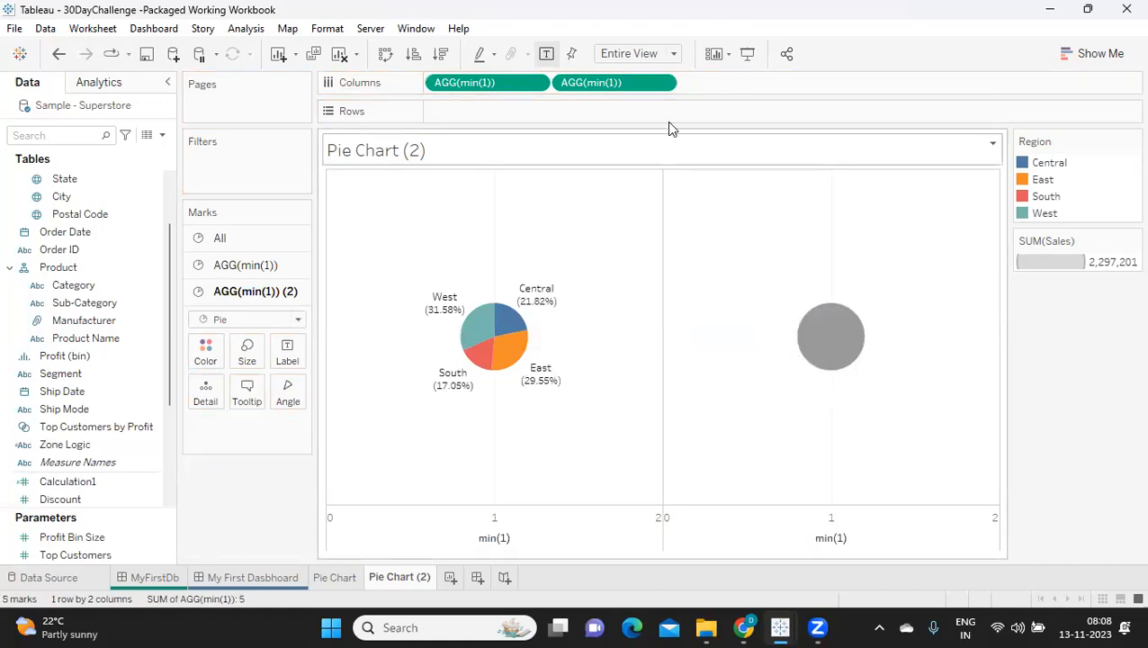
Step: Combine the two min(1) measures in Columns into a dual axis so the pies overlap
{"action": "left_click", "coordinate": [665, 83]}
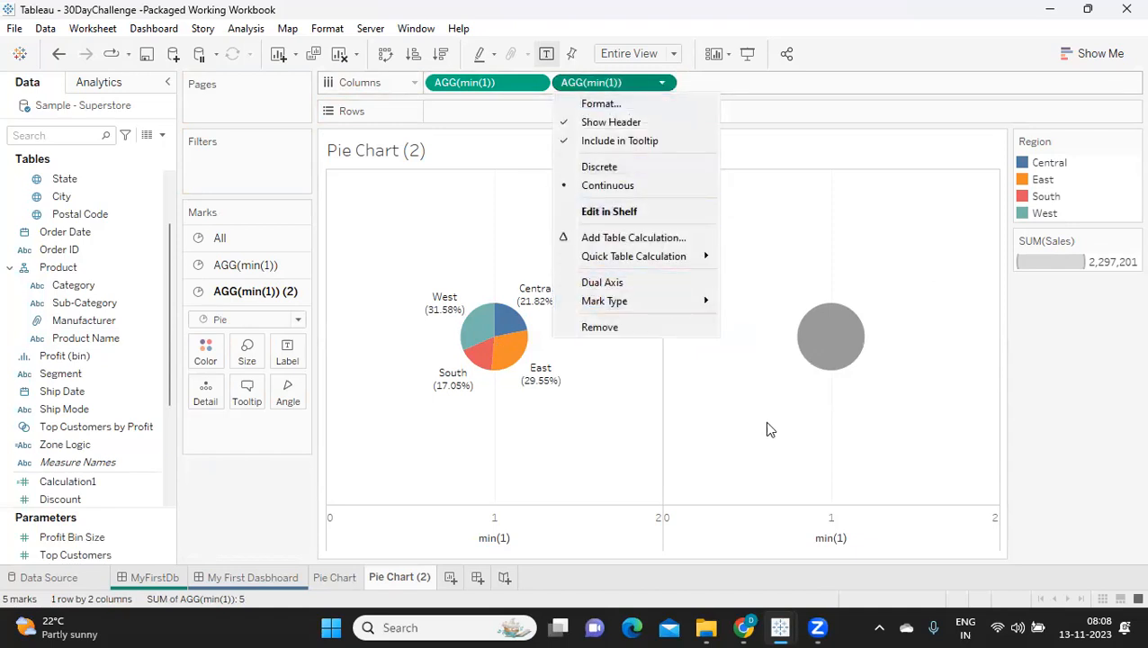
{"action": "left_click", "coordinate": [602, 282]}
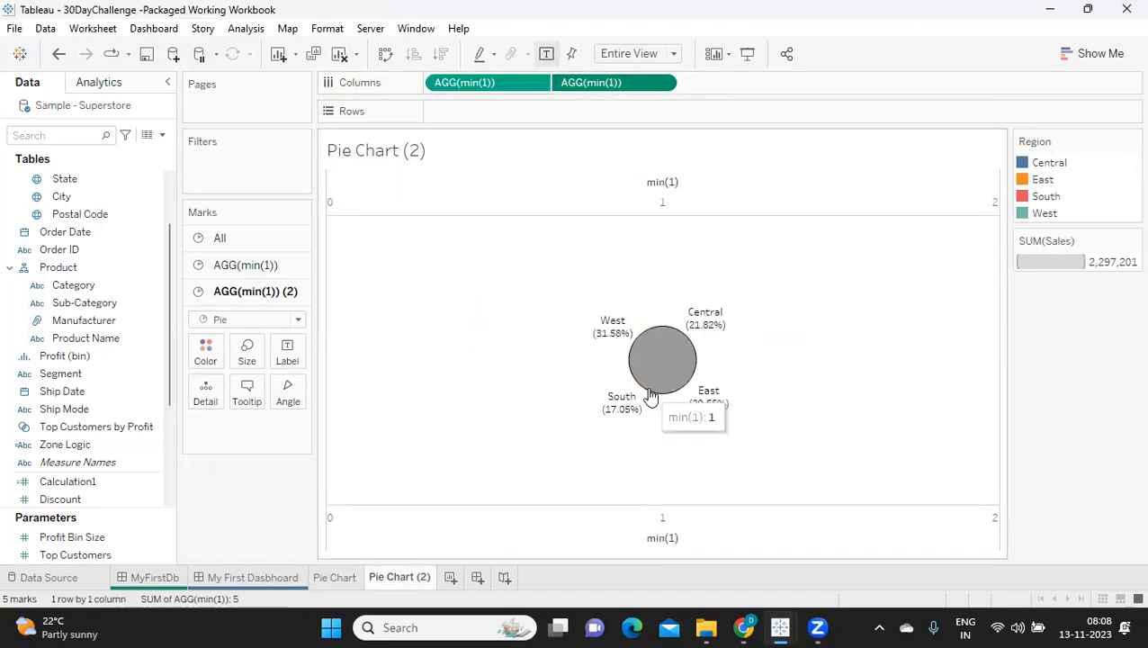
Step: Shrink the second min(1) pie below the outer pie's size and colour it white to form the donut hole
{"action": "left_click", "coordinate": [246, 359]}
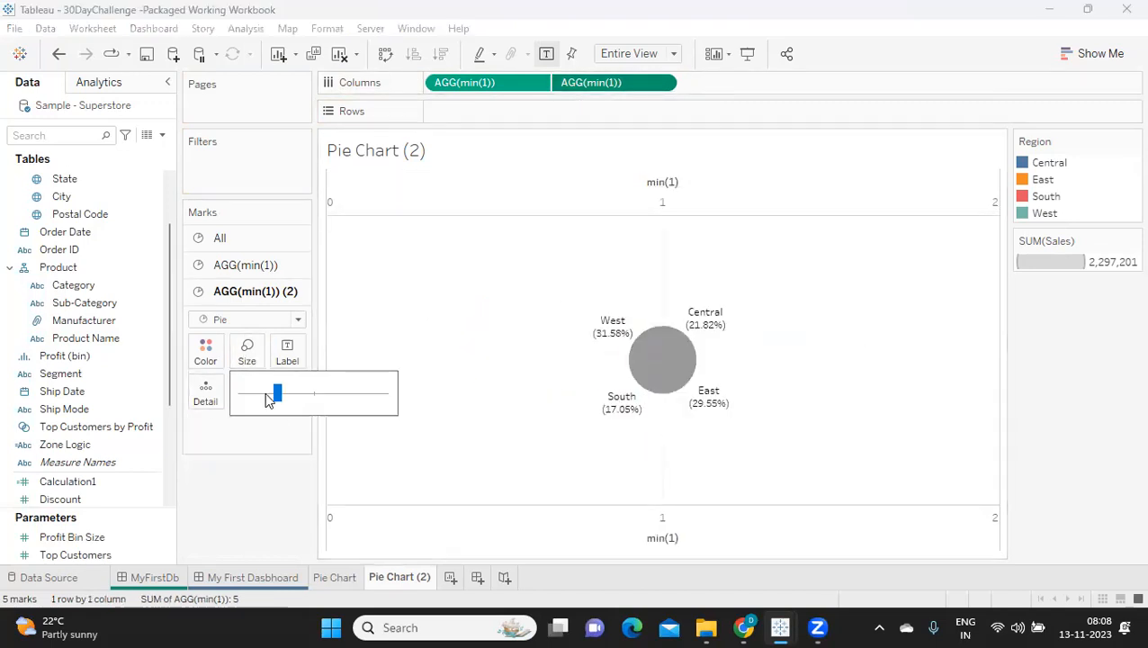
{"action": "left_click", "coordinate": [259, 393]}
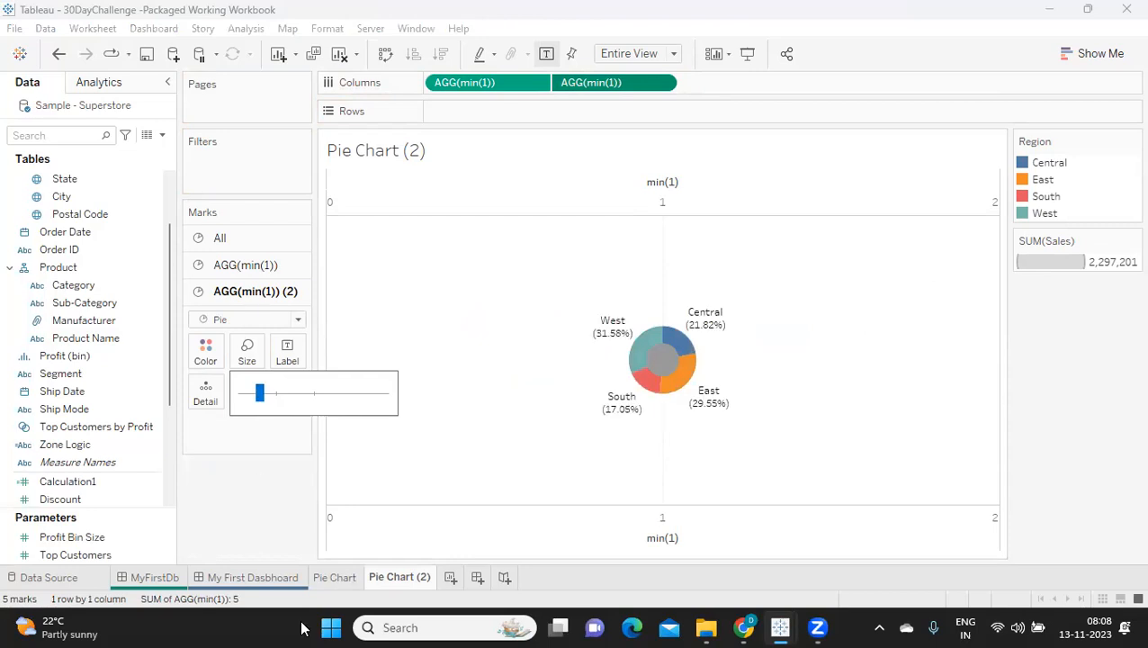
{"action": "left_click", "coordinate": [205, 354]}
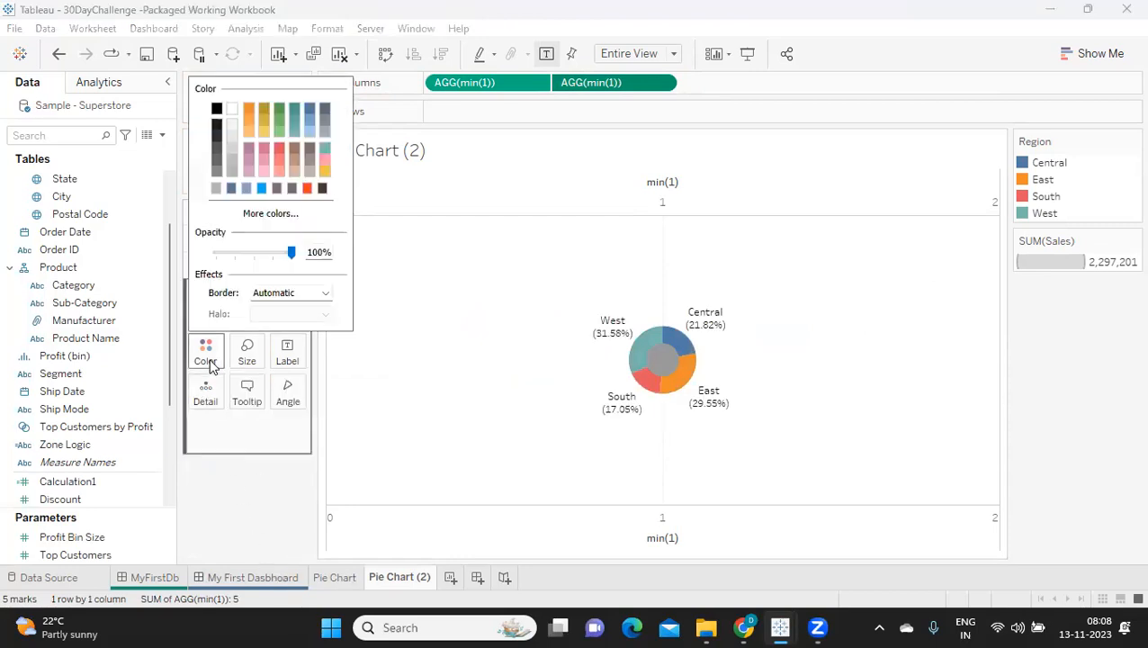
{"action": "left_click", "coordinate": [232, 110]}
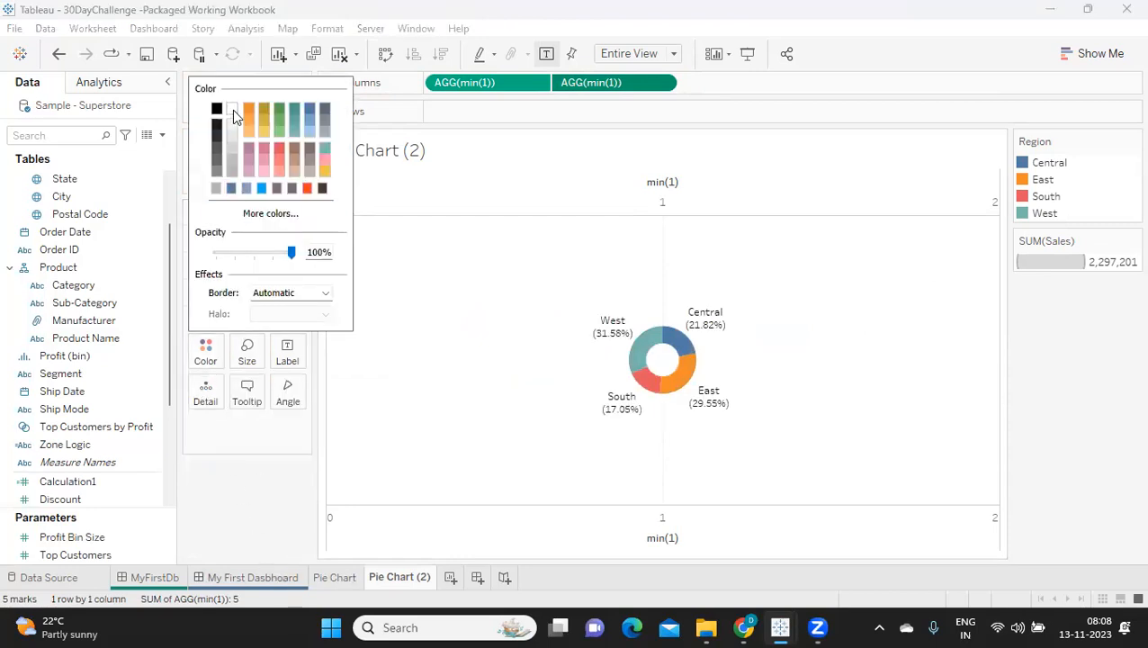
{"action": "left_click", "coordinate": [362, 482]}
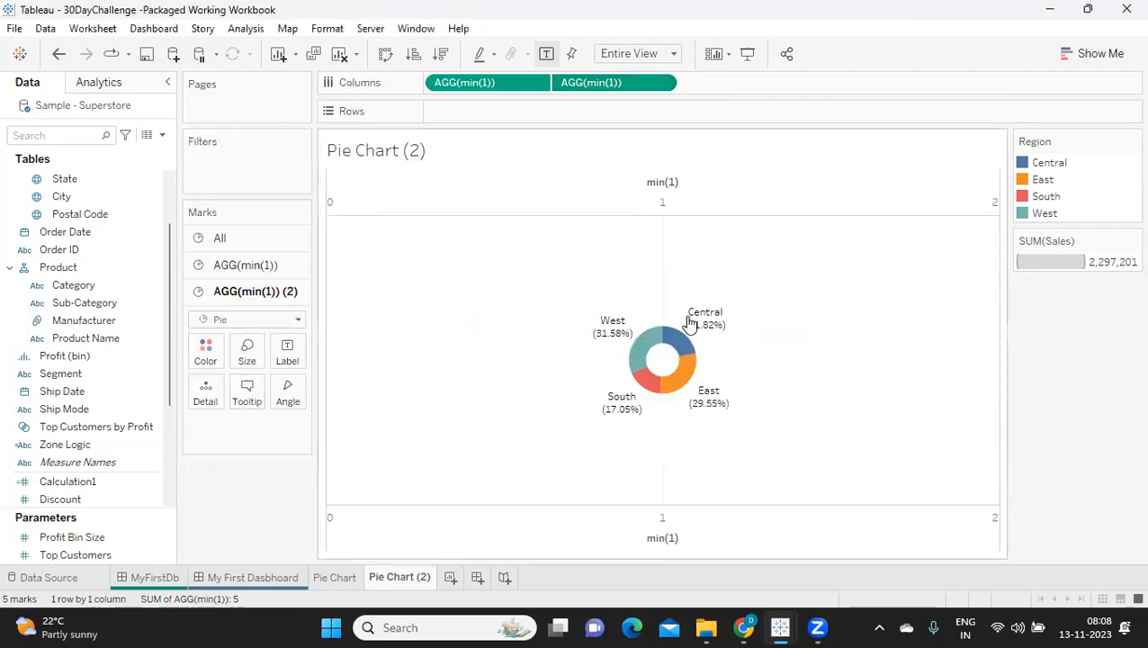
Step: Rename the duplicated pie chart worksheet as Donut chart
{"action": "mouse_move", "coordinate": [646, 362]}
{"action": "double_click", "coordinate": [404, 578]}
{"action": "type", "text": "Donut chart"}
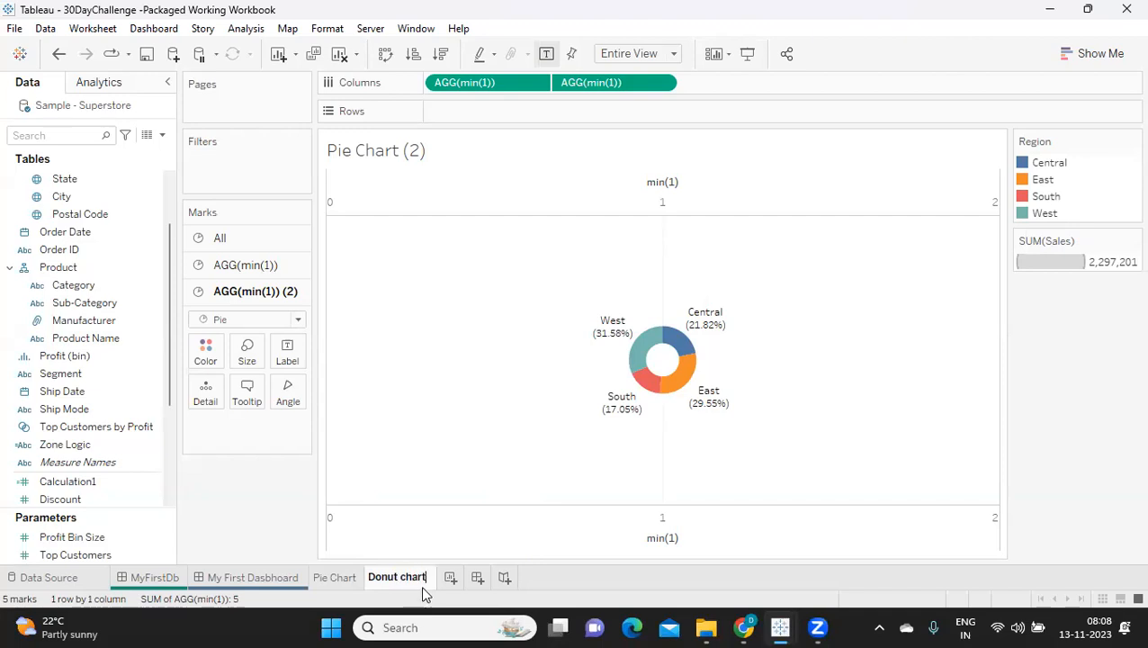
{"action": "key", "text": "Return"}
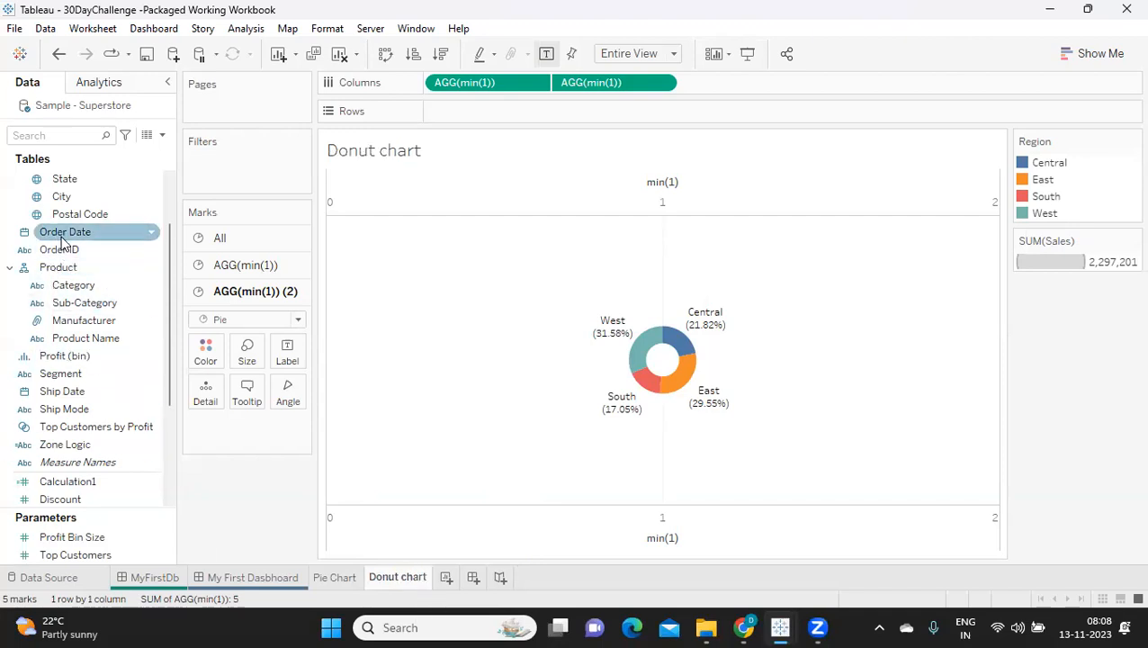
Step: Try splitting the donut chart by year of Order Date, remove the field again, and compare the result with the Pie Chart sheet
{"action": "left_click_drag", "start_coordinate": [63, 237], "coordinate": [431, 90]}
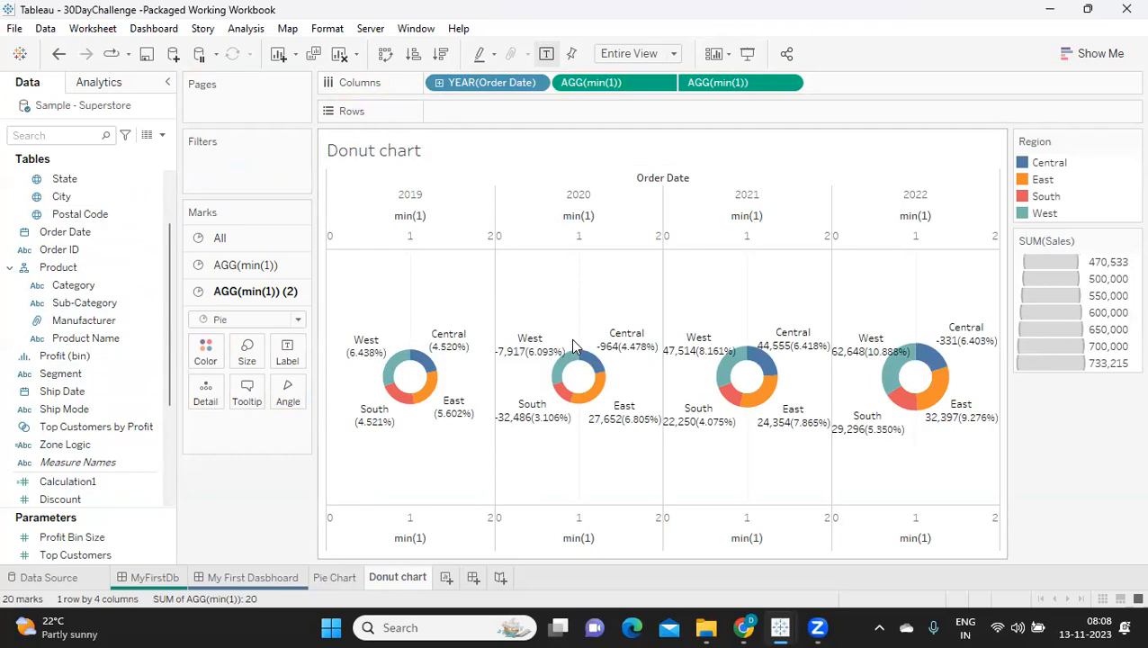
{"action": "left_click_drag", "start_coordinate": [477, 87], "coordinate": [245, 491]}
{"action": "left_click", "coordinate": [339, 579]}
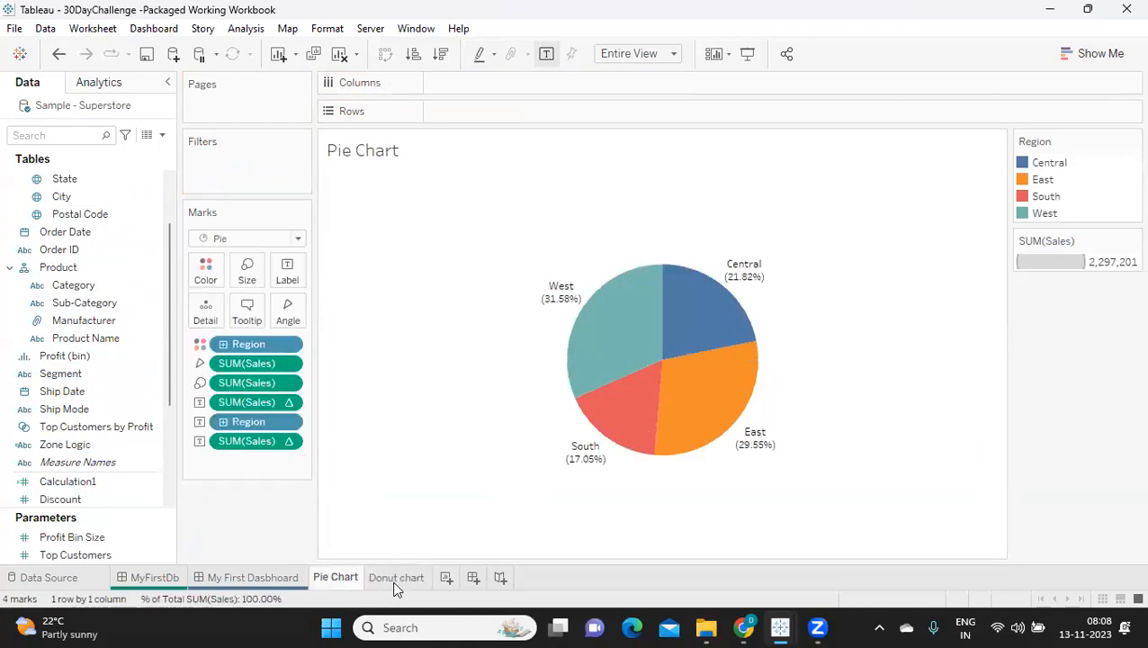
{"action": "left_click", "coordinate": [396, 582]}
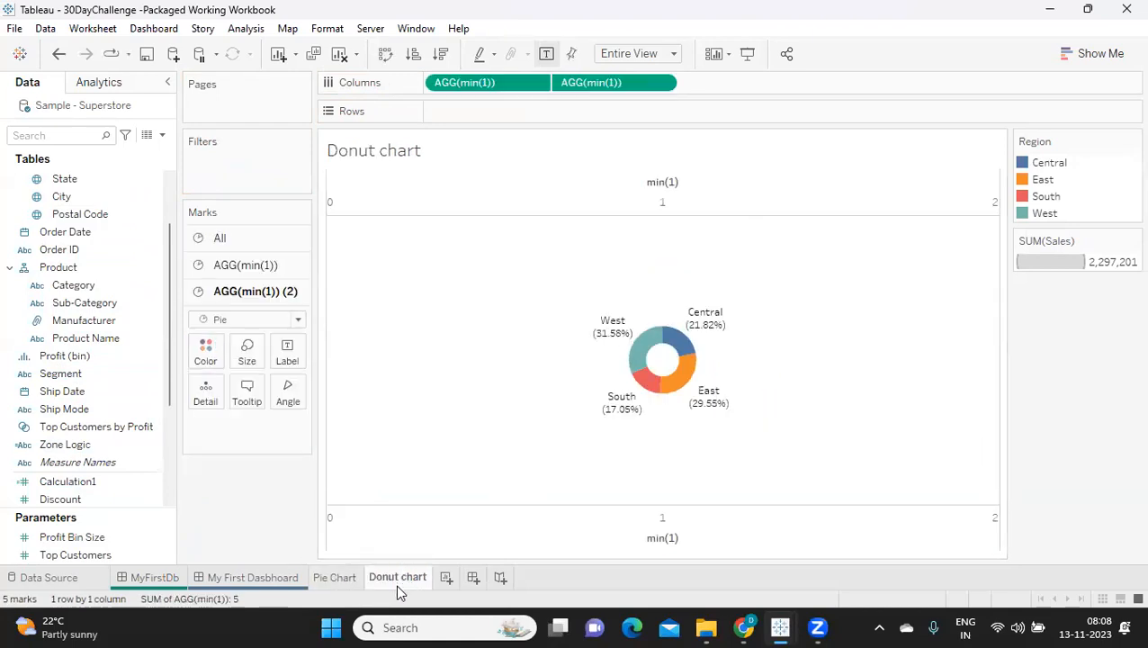
Step: Create a new worksheet and show the sum of Sales as its text mark
{"action": "left_click", "coordinate": [446, 578]}
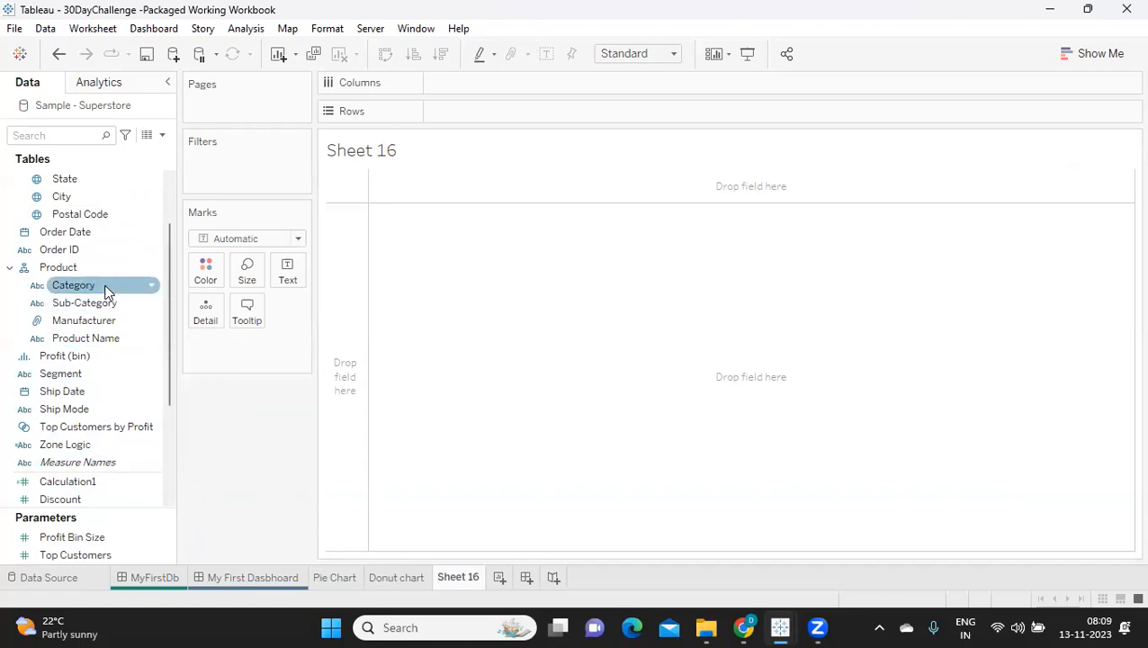
{"action": "scroll", "coordinate": [91, 160], "scroll_direction": "up", "scroll_amount": 2}
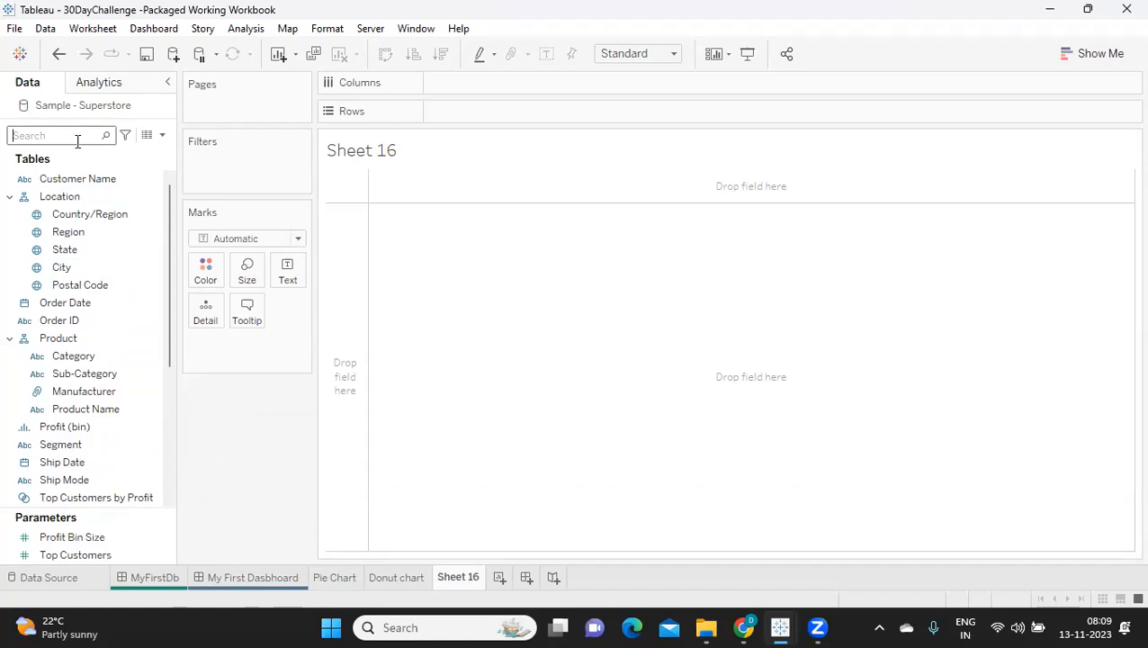
{"action": "type", "text": "sa"}
{"action": "left_click_drag", "start_coordinate": [51, 191], "coordinate": [275, 276]}
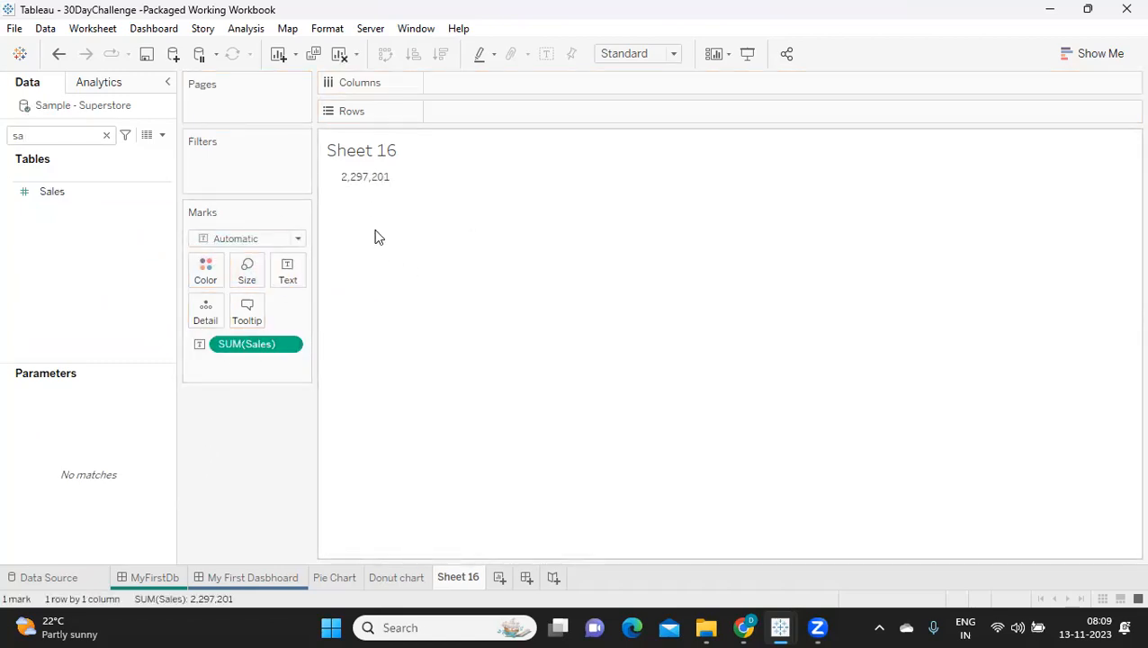
{"action": "mouse_move", "coordinate": [359, 177]}
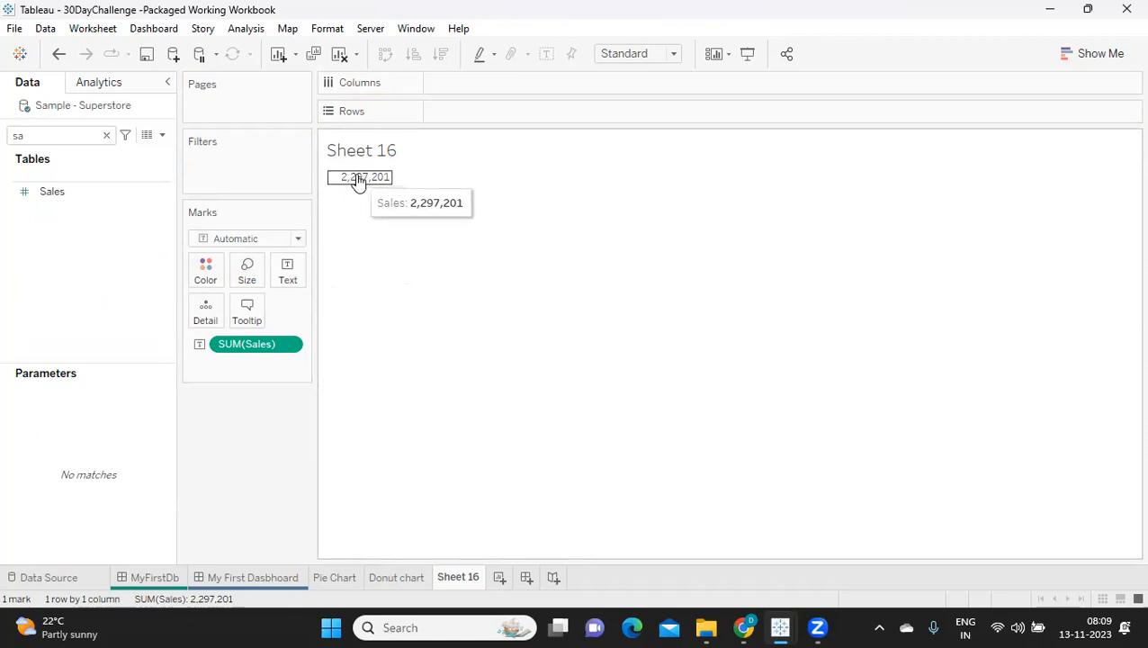
Step: Edit the Sales text label to add a bold "Total Sales:" line above the SUM(Sales) value
{"action": "left_click", "coordinate": [287, 270]}
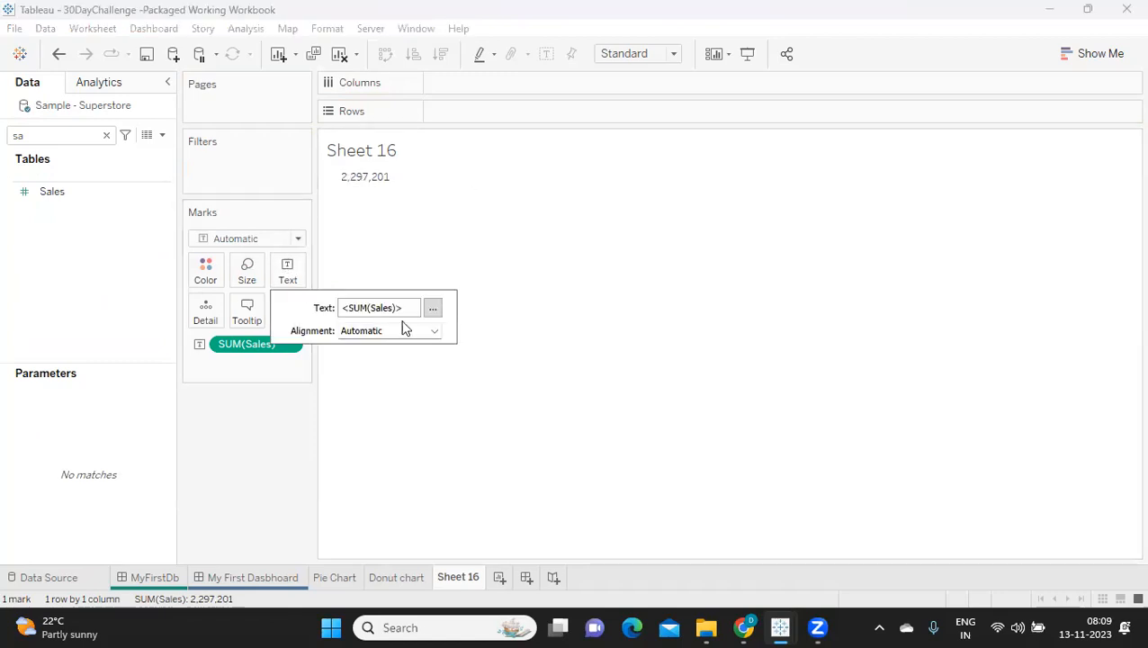
{"action": "left_click", "coordinate": [433, 308]}
{"action": "left_click", "coordinate": [656, 339]}
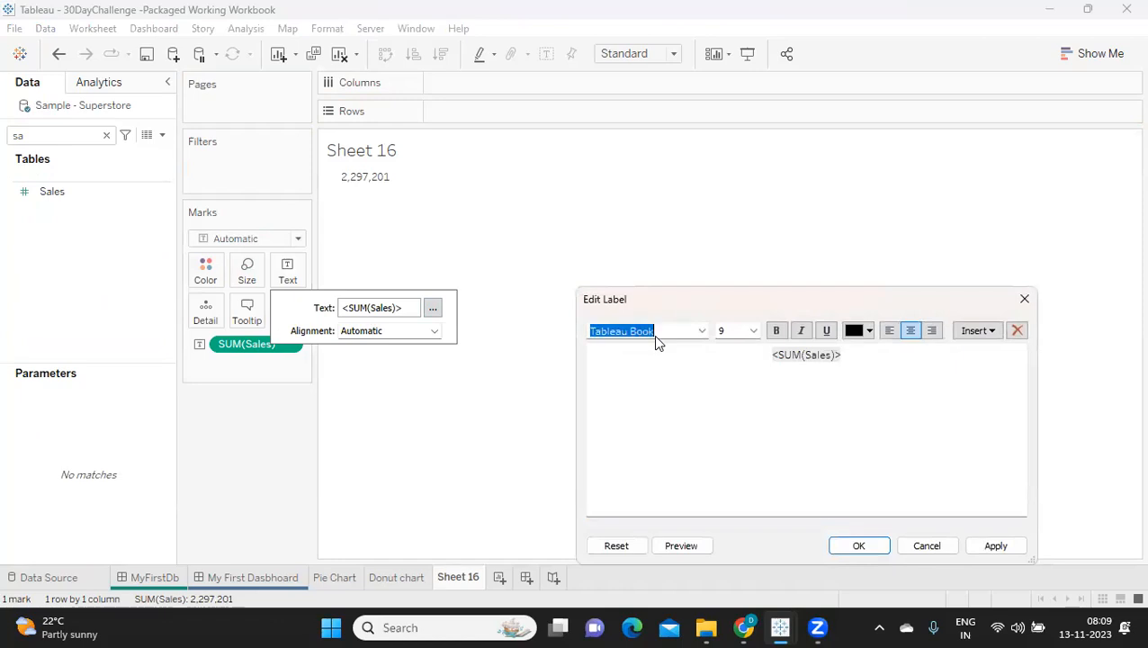
{"action": "type", "text": "To"}
{"action": "key", "text": "Return"}
{"action": "left_click", "coordinate": [752, 357]}
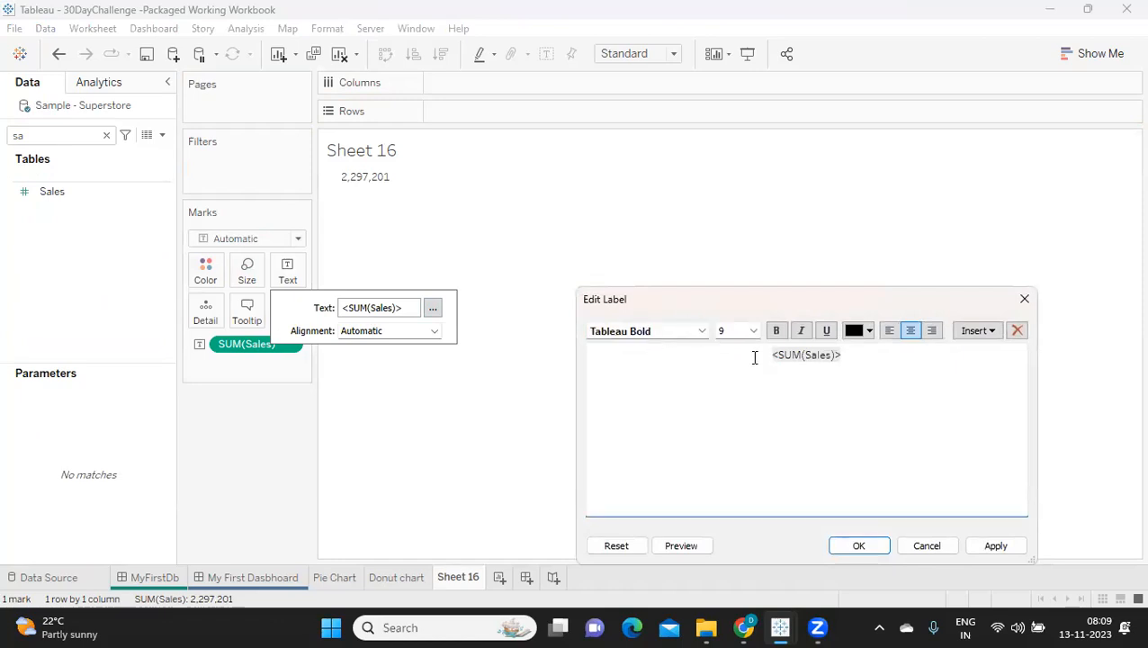
{"action": "left_click", "coordinate": [774, 332]}
{"action": "type", "text": "Total Sales:"}
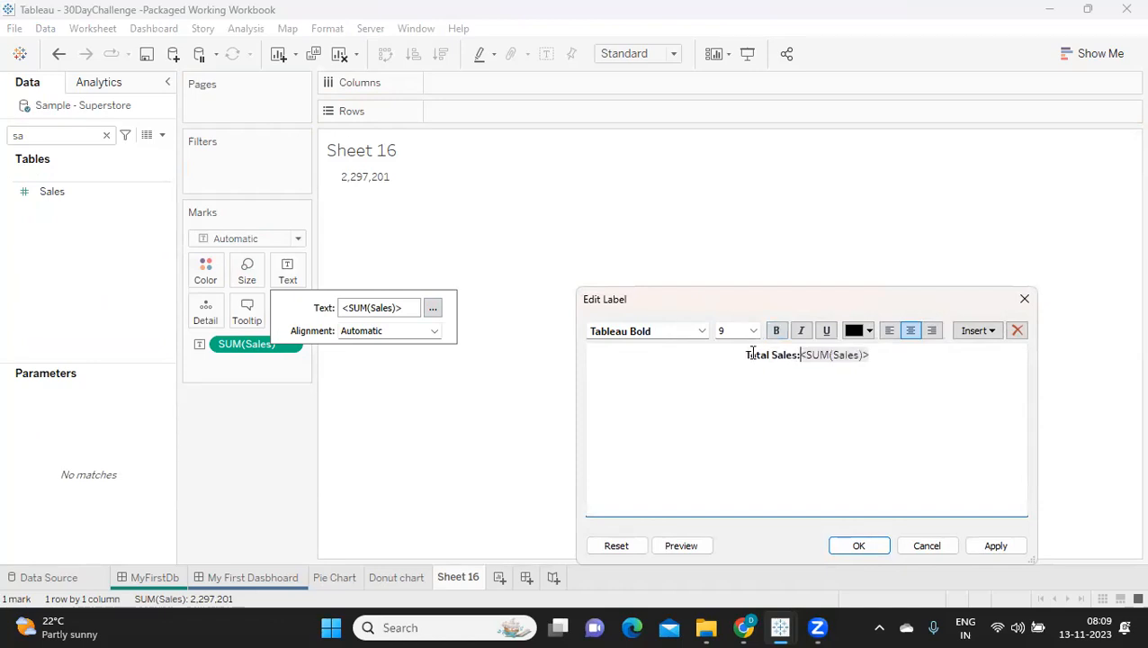
{"action": "key", "text": "Return"}
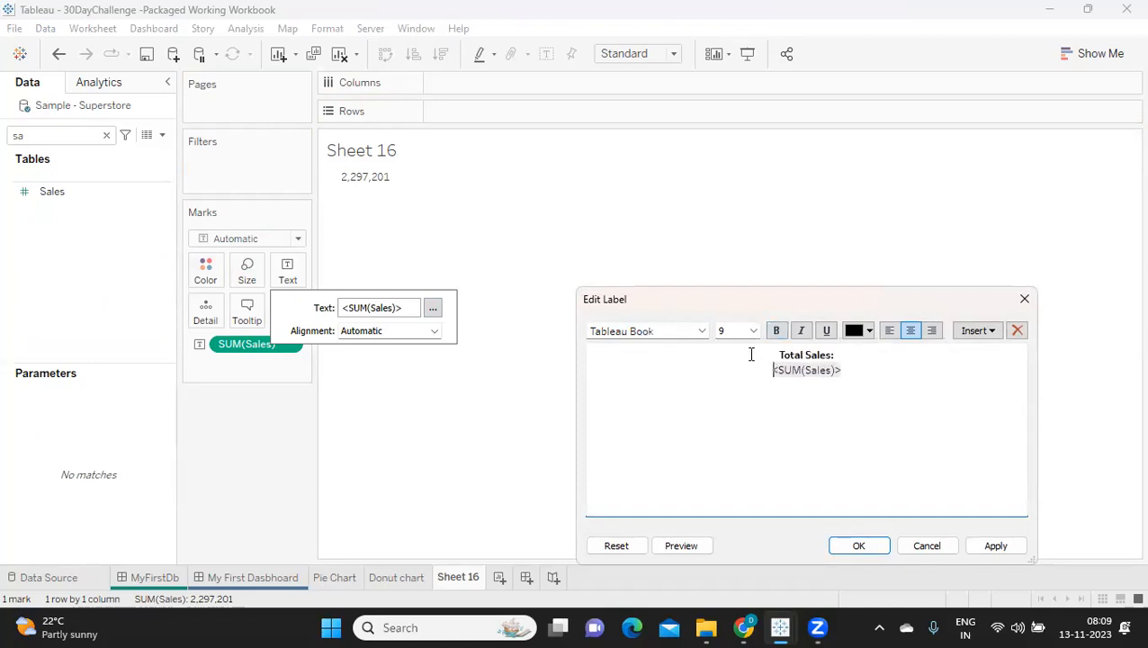
{"action": "left_click", "coordinate": [996, 547]}
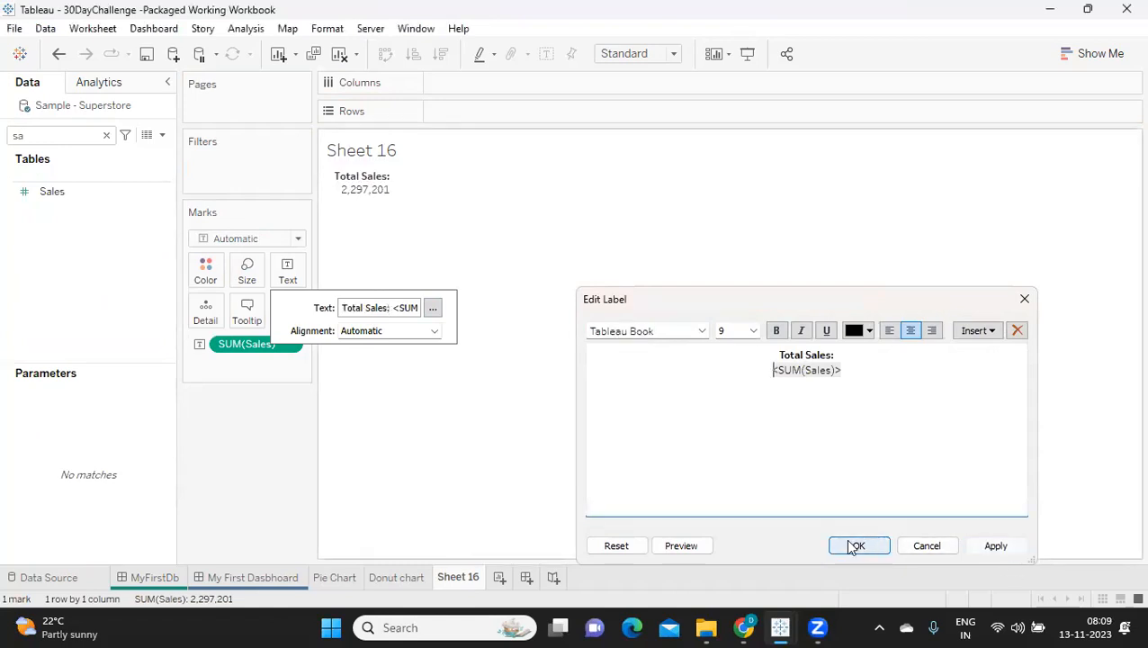
{"action": "left_click", "coordinate": [860, 546]}
{"action": "left_click", "coordinate": [274, 448]}
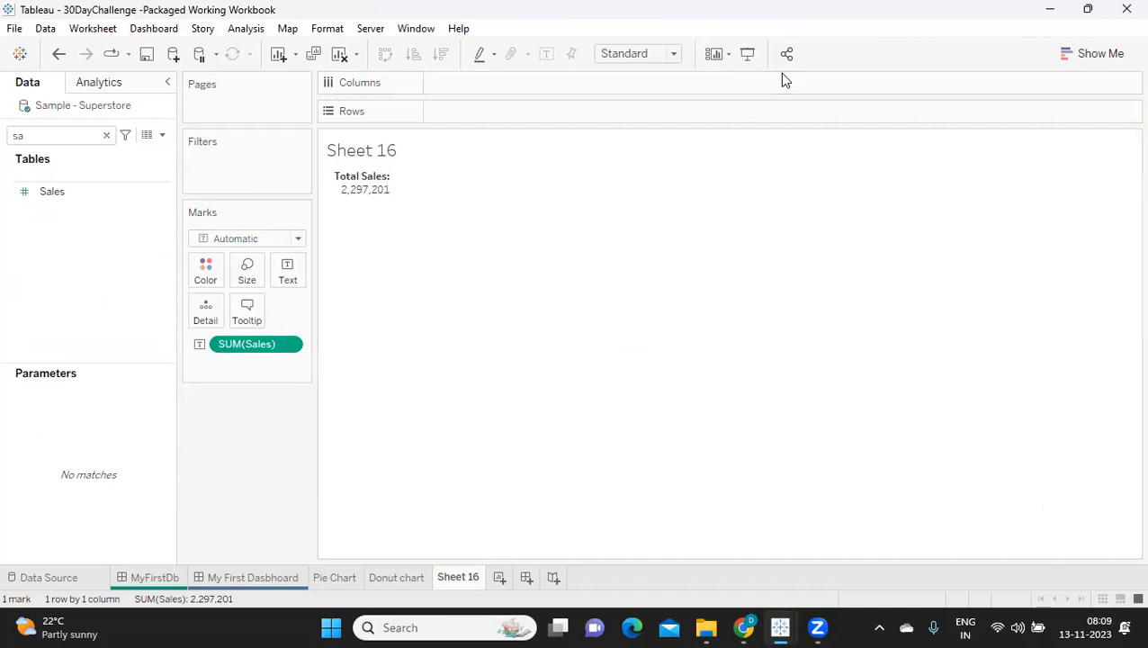
Step: Fit the sheet to Entire View and centre the Total Sales text horizontally and vertically
{"action": "left_click", "coordinate": [673, 54]}
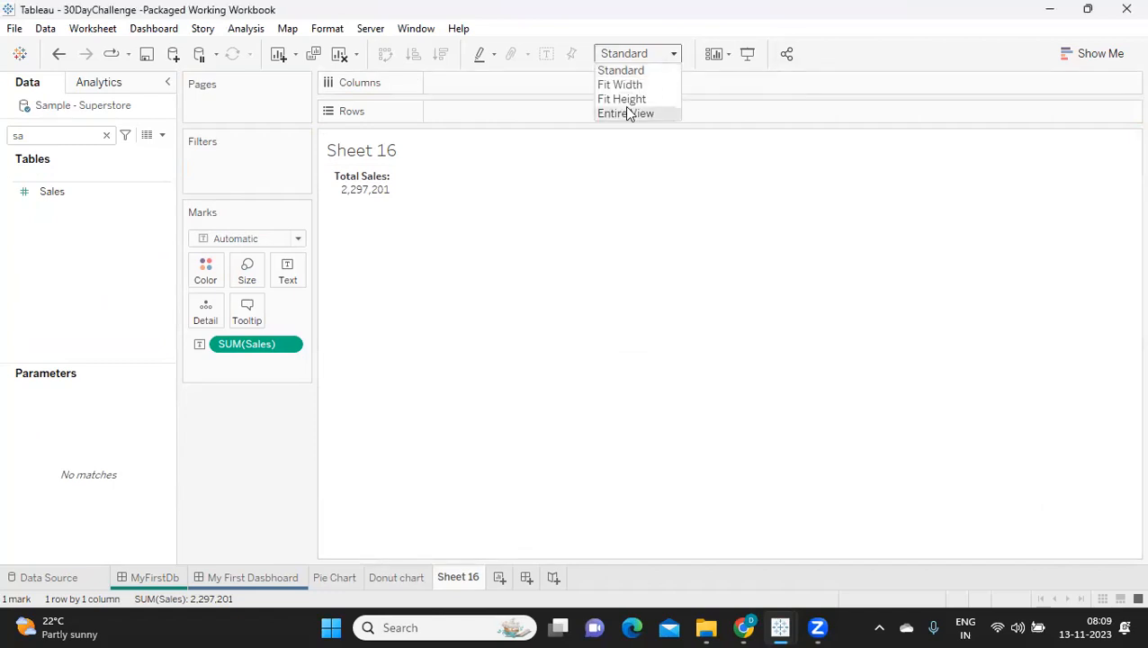
{"action": "left_click", "coordinate": [620, 114]}
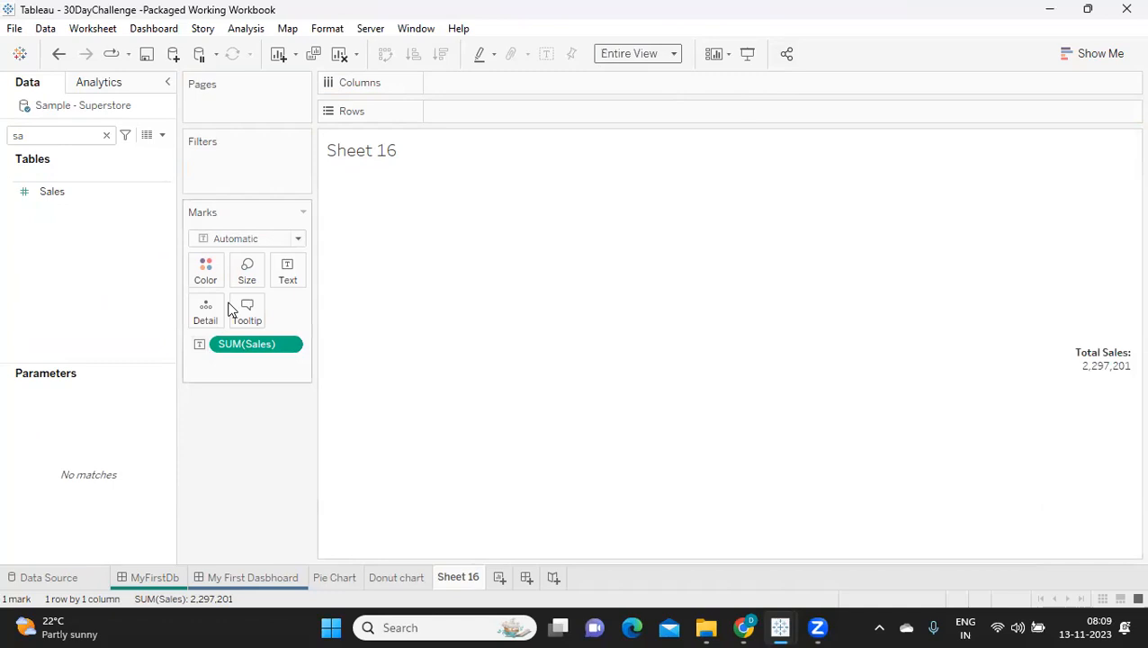
{"action": "left_click", "coordinate": [290, 270]}
{"action": "left_click", "coordinate": [373, 331]}
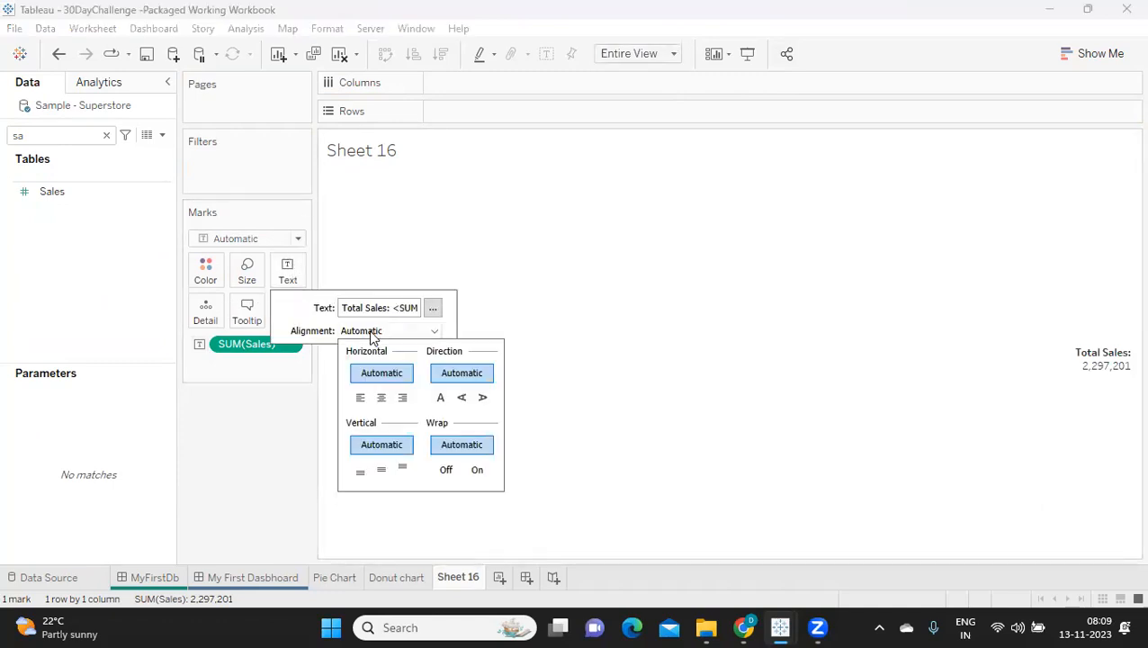
{"action": "left_click", "coordinate": [376, 402]}
{"action": "left_click", "coordinate": [382, 332]}
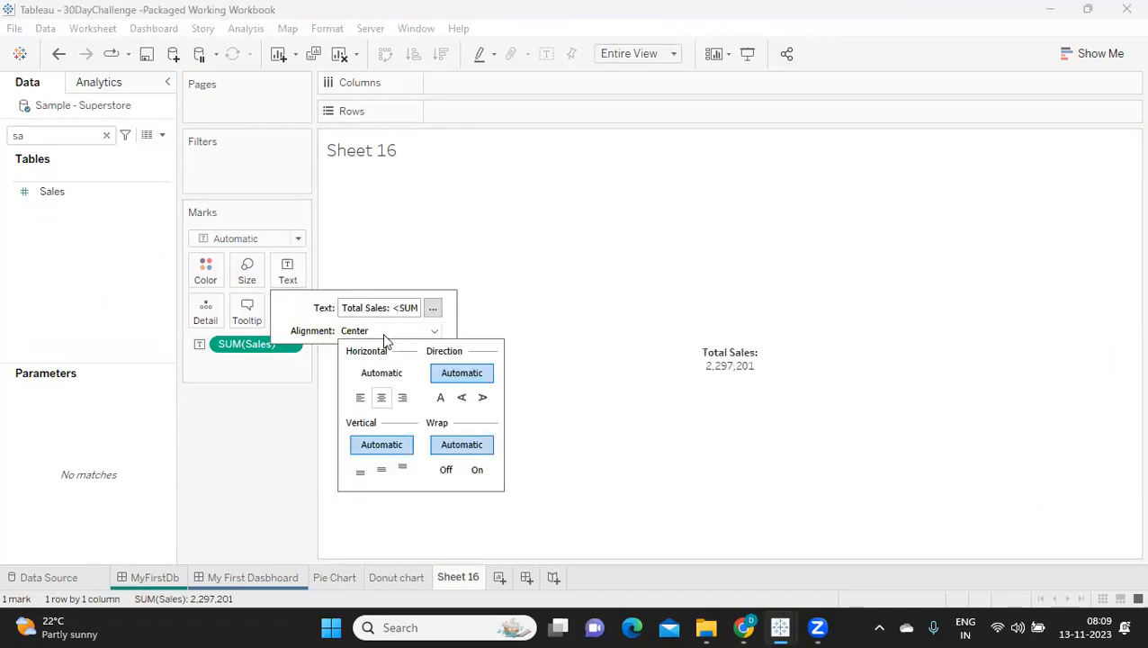
{"action": "left_click", "coordinate": [373, 472]}
{"action": "left_click", "coordinate": [233, 468]}
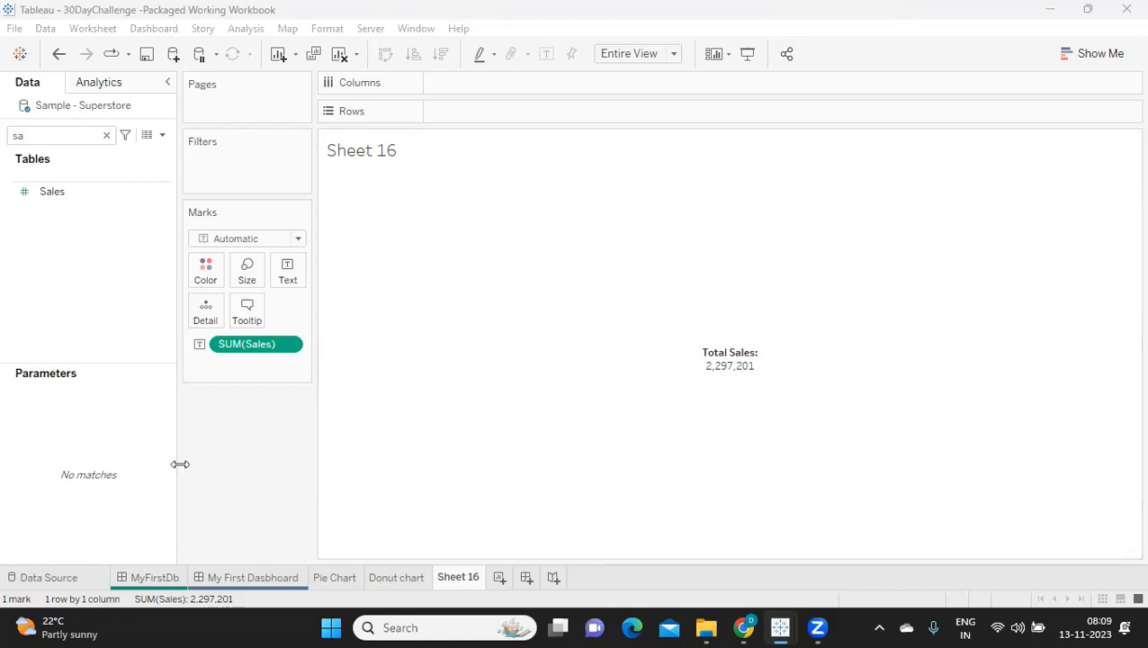
Step: Clear the field search, try splitting the Total Sales text by year of Order Date, and remove the date field again
{"action": "left_click", "coordinate": [106, 135]}
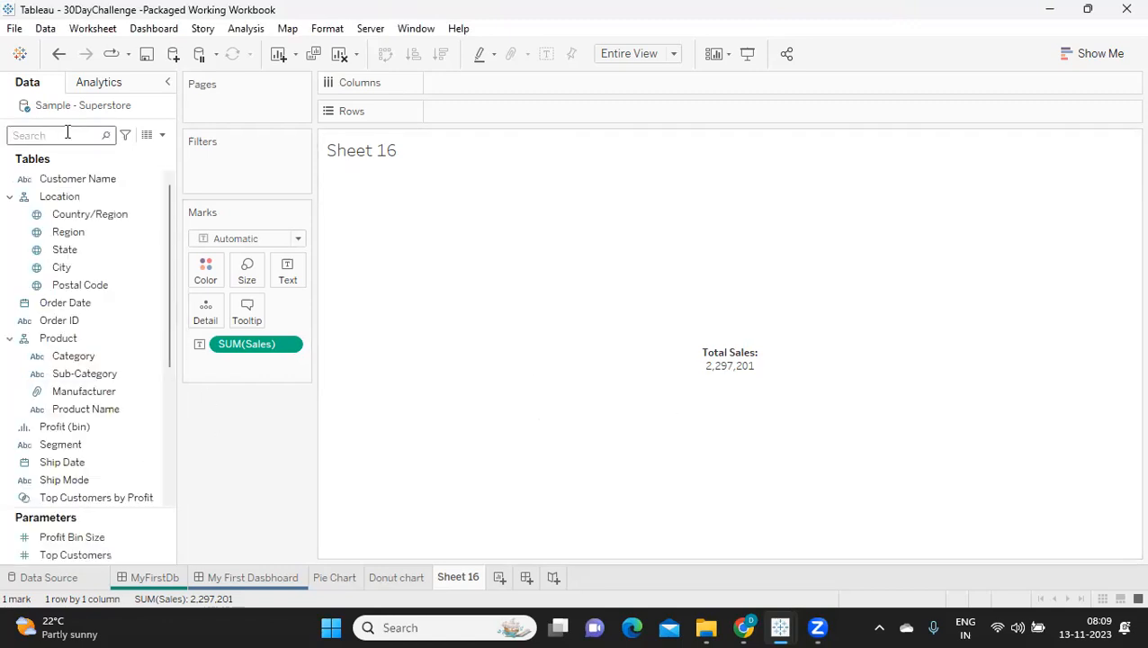
{"action": "left_click_drag", "start_coordinate": [54, 302], "coordinate": [505, 90]}
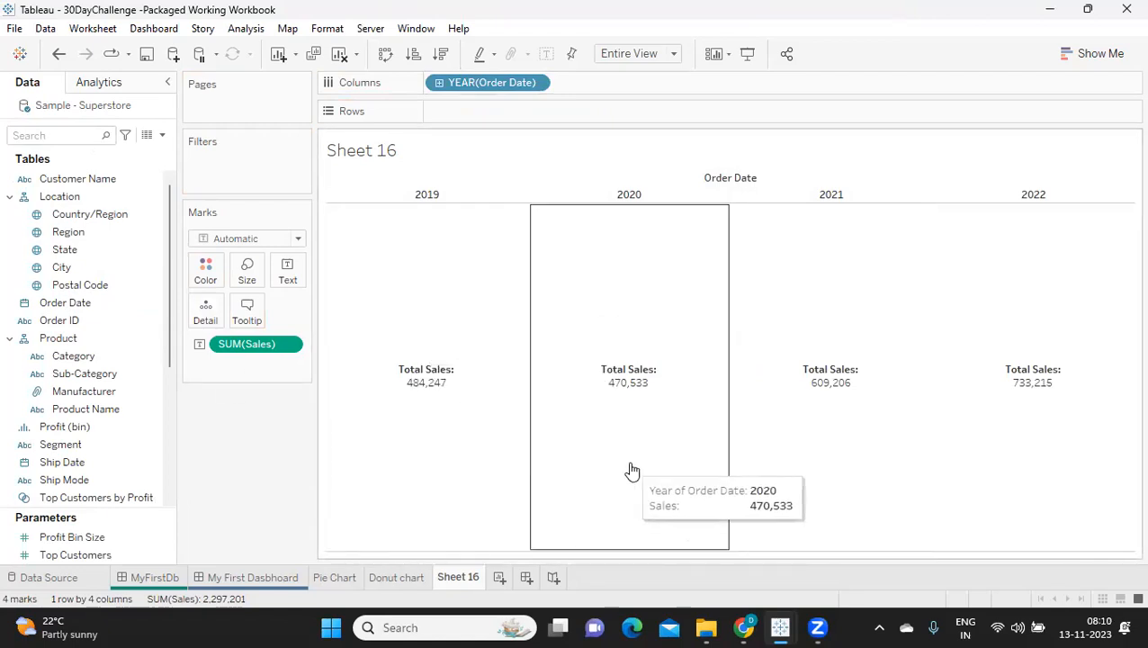
{"action": "left_click_drag", "start_coordinate": [451, 82], "coordinate": [253, 428]}
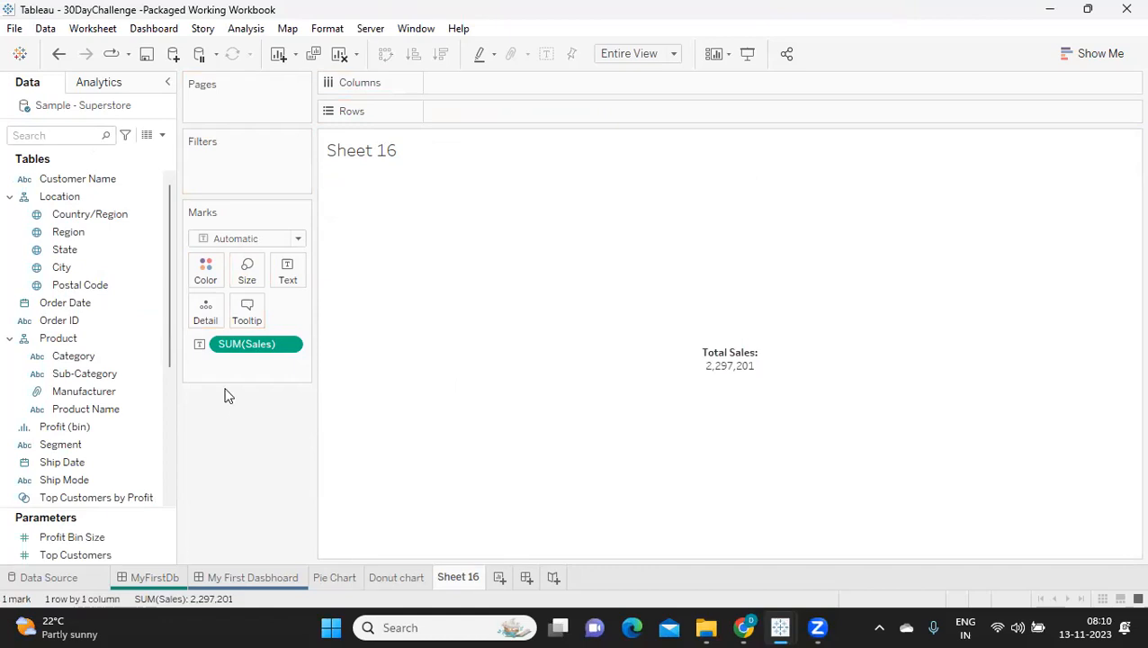
Step: Rename the worksheet as Total Sales and duplicate it
{"action": "double_click", "coordinate": [450, 576]}
{"action": "type", "text": "Total Sales"}
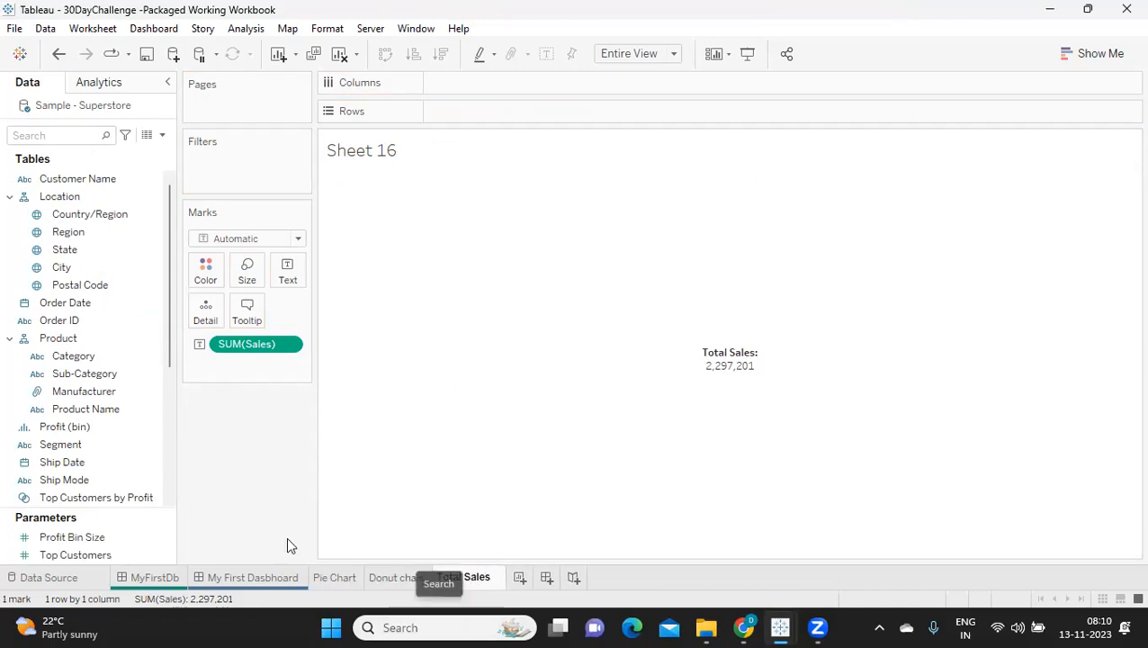
{"action": "key", "text": "Return"}
{"action": "right_click", "coordinate": [465, 577]}
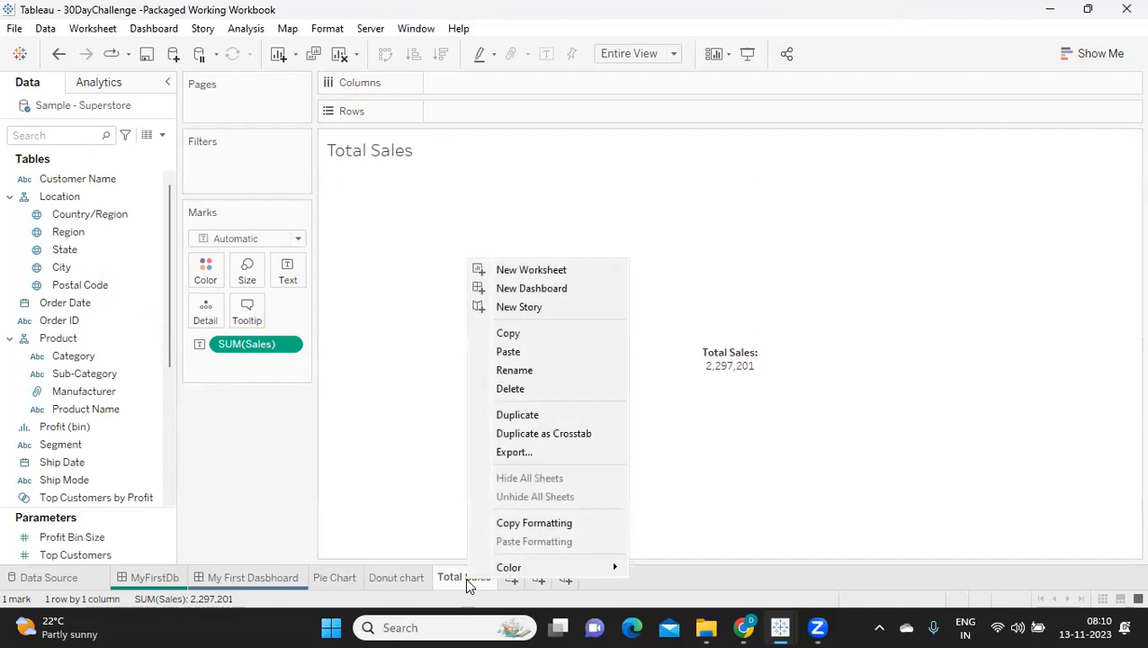
{"action": "left_click", "coordinate": [517, 415]}
Step: Replace the Sales text mark on the duplicated sheet with the sum of Profit
{"action": "left_click_drag", "start_coordinate": [234, 338], "coordinate": [180, 423]}
{"action": "left_click", "coordinate": [43, 136]}
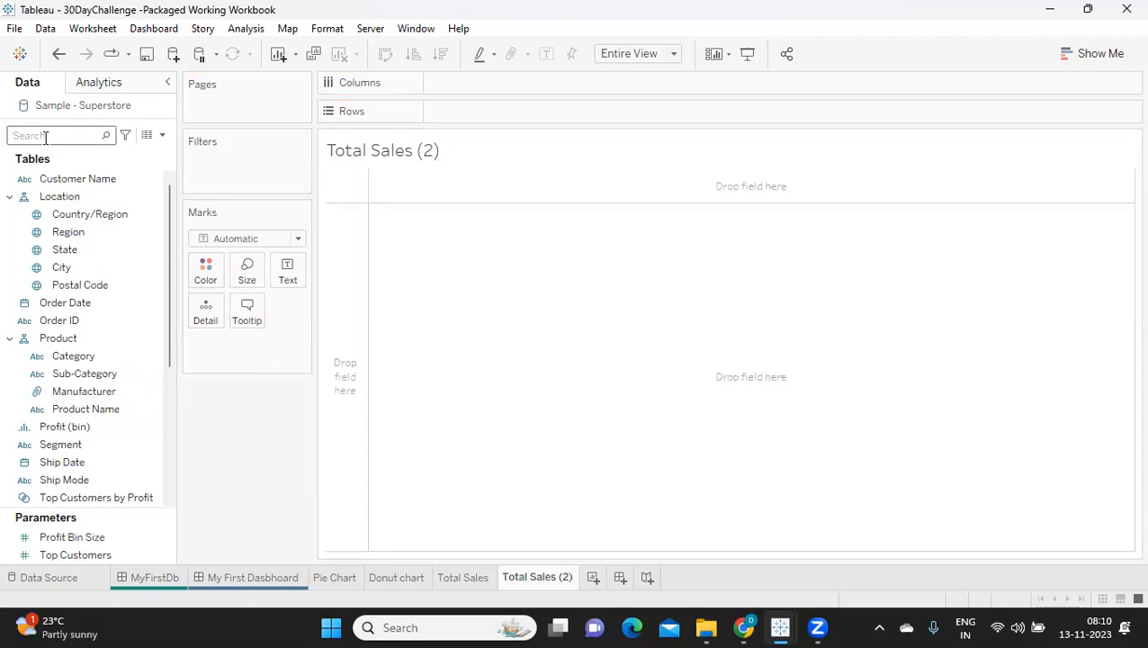
{"action": "type", "text": "pr"}
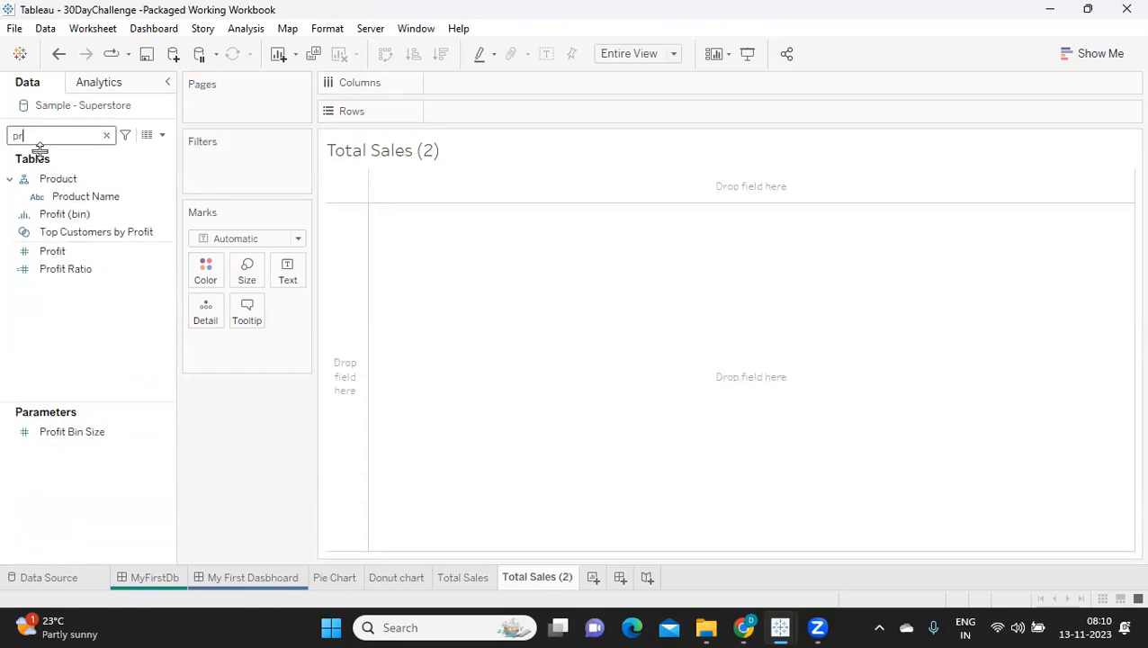
{"action": "left_click_drag", "start_coordinate": [54, 251], "coordinate": [286, 275]}
Step: Add the label text "Total Profit:" on its own line above the SUM(Profit) value
{"action": "left_click", "coordinate": [288, 281]}
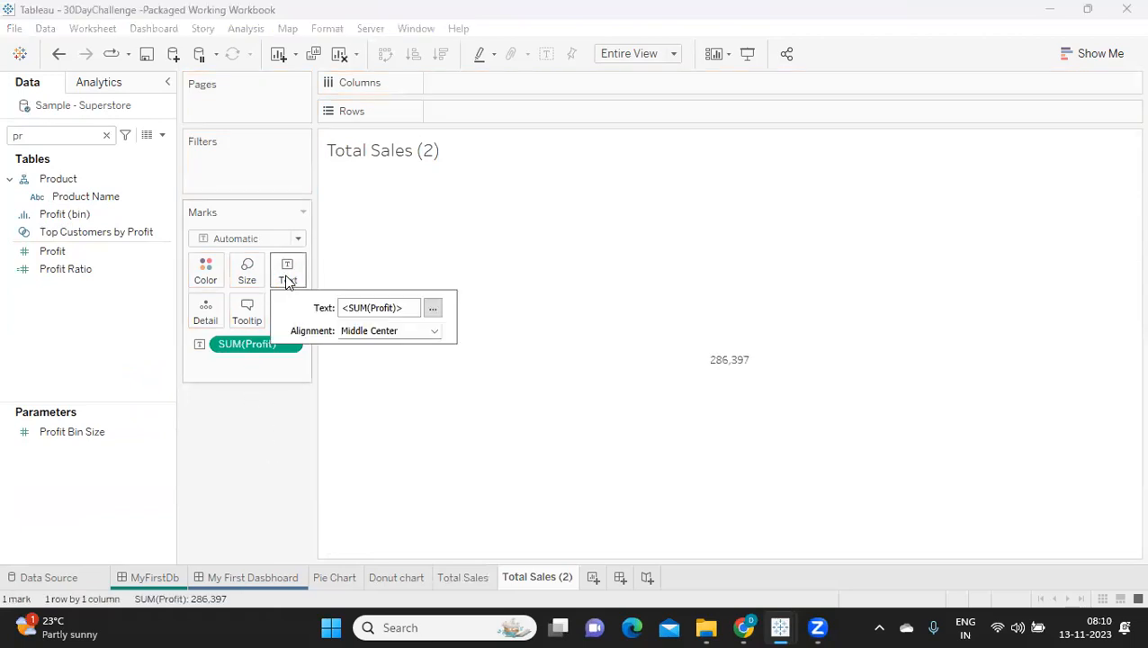
{"action": "left_click", "coordinate": [433, 308]}
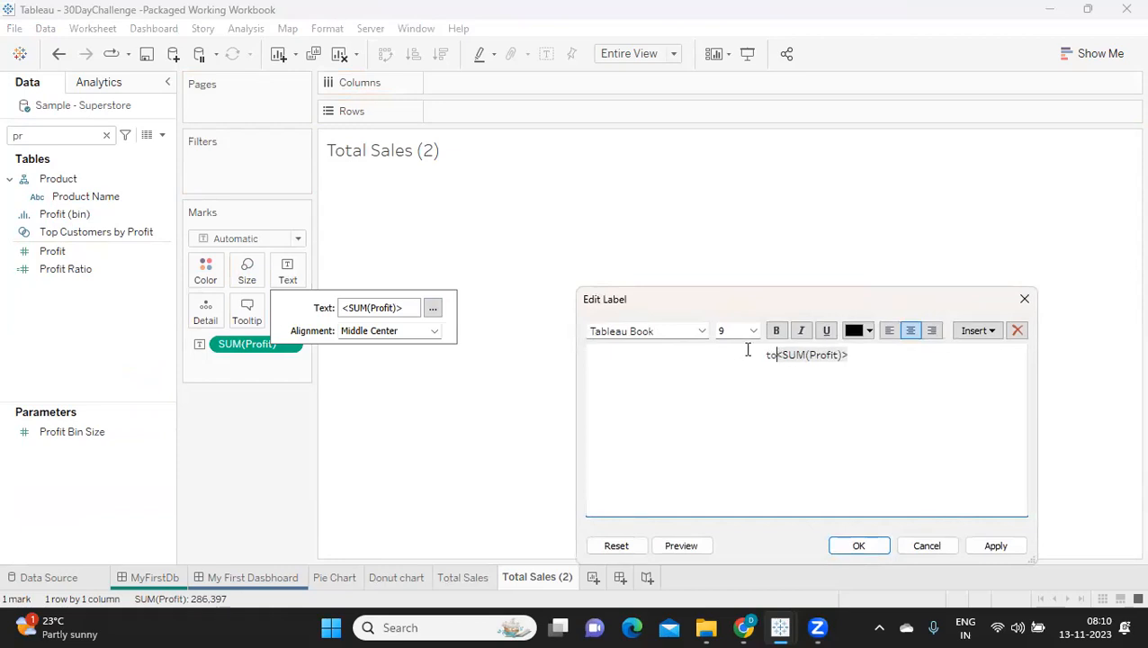
{"action": "type", "text": "Total Profit"}
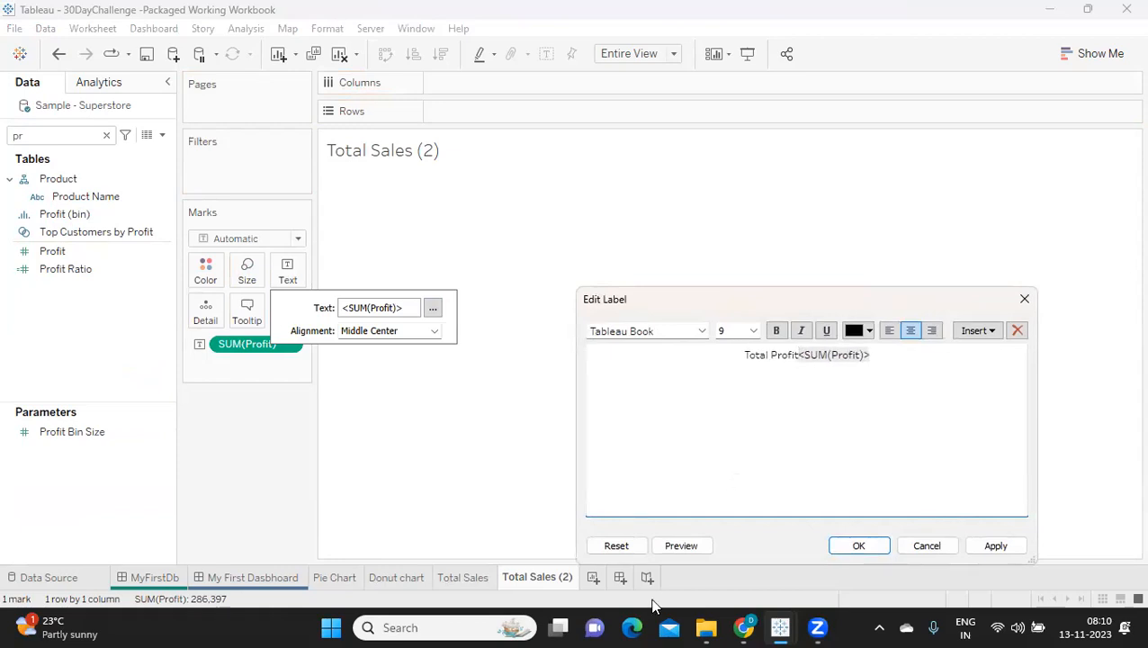
{"action": "type", "text": ":"}
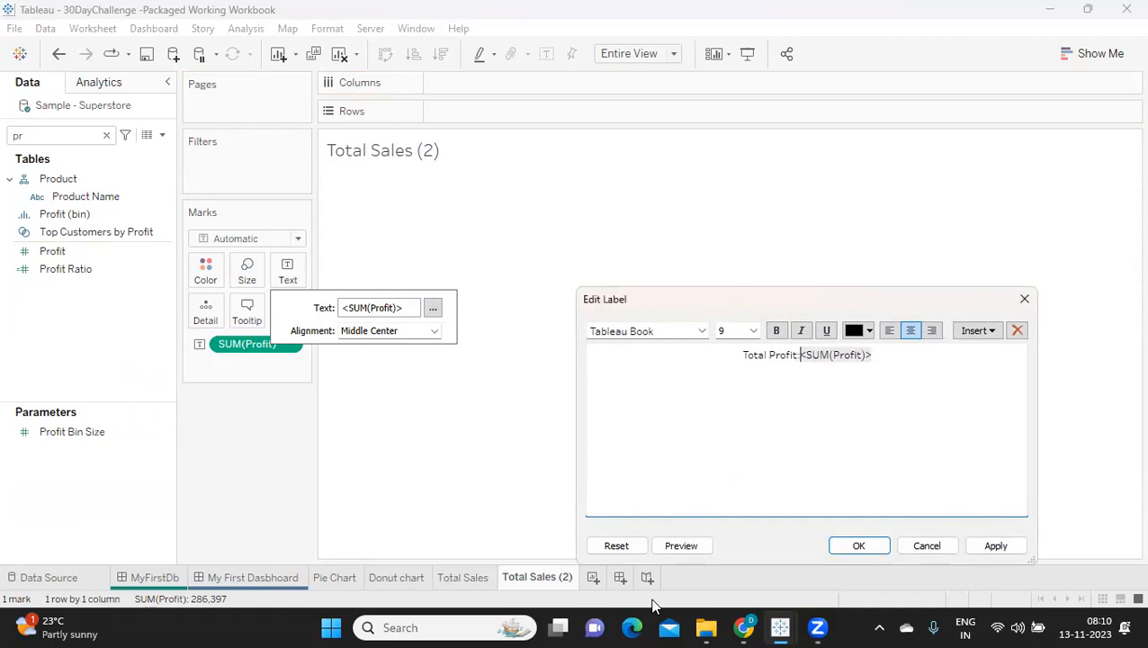
{"action": "key", "text": "Return"}
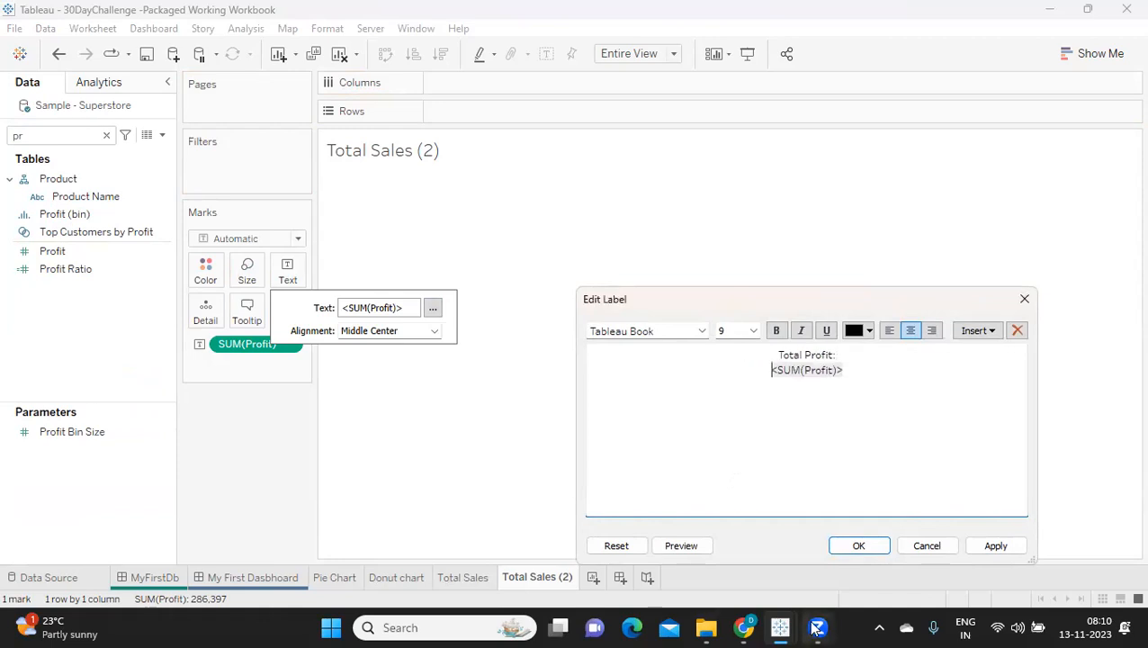
{"action": "left_click", "coordinate": [990, 547]}
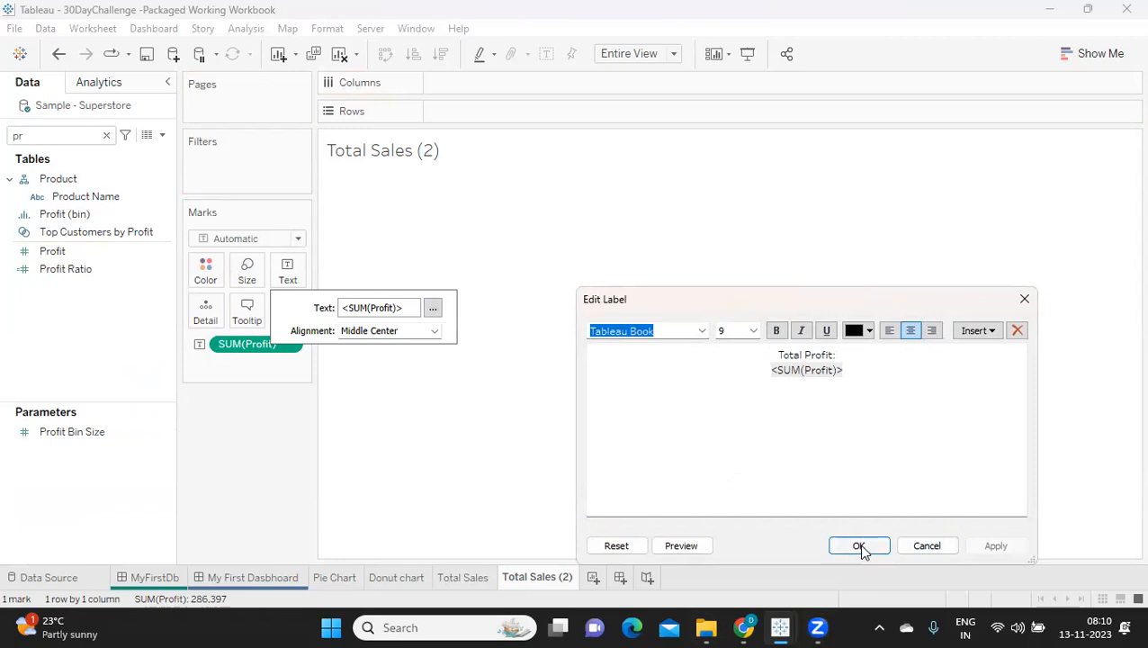
{"action": "left_click", "coordinate": [859, 547]}
Step: Rename the Total Sales (2) worksheet as Total Profit
{"action": "double_click", "coordinate": [531, 581]}
{"action": "left_click_drag", "start_coordinate": [530, 577], "coordinate": [563, 579]}
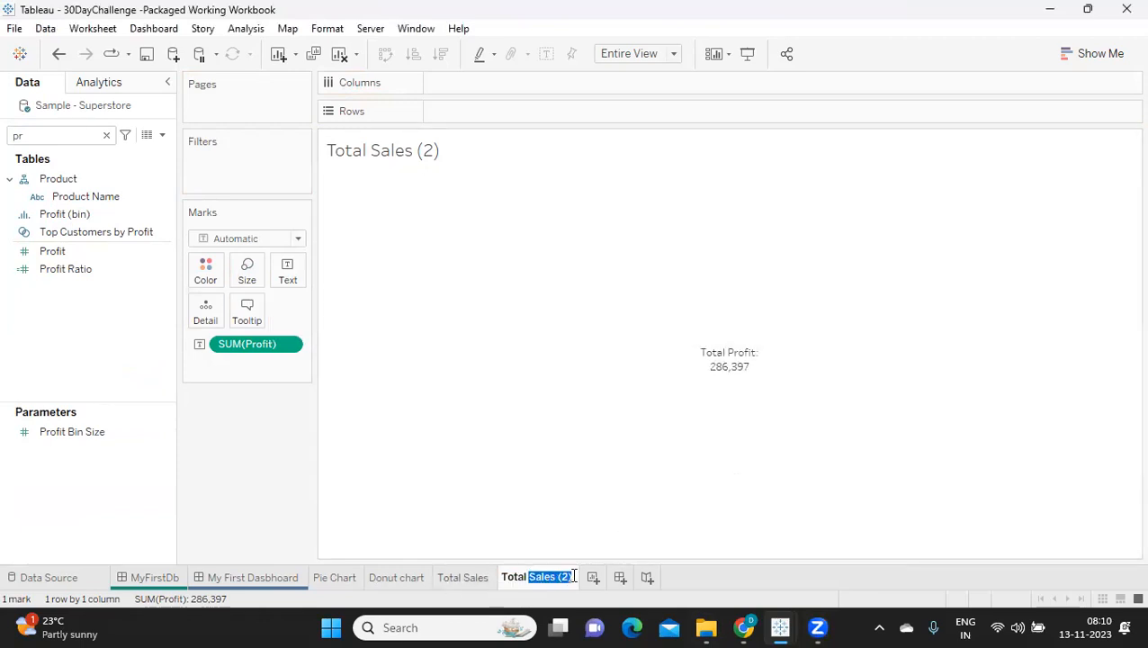
{"action": "type", "text": "rofit"}
{"action": "key", "text": "Return"}
{"action": "mouse_move", "coordinate": [550, 621]}
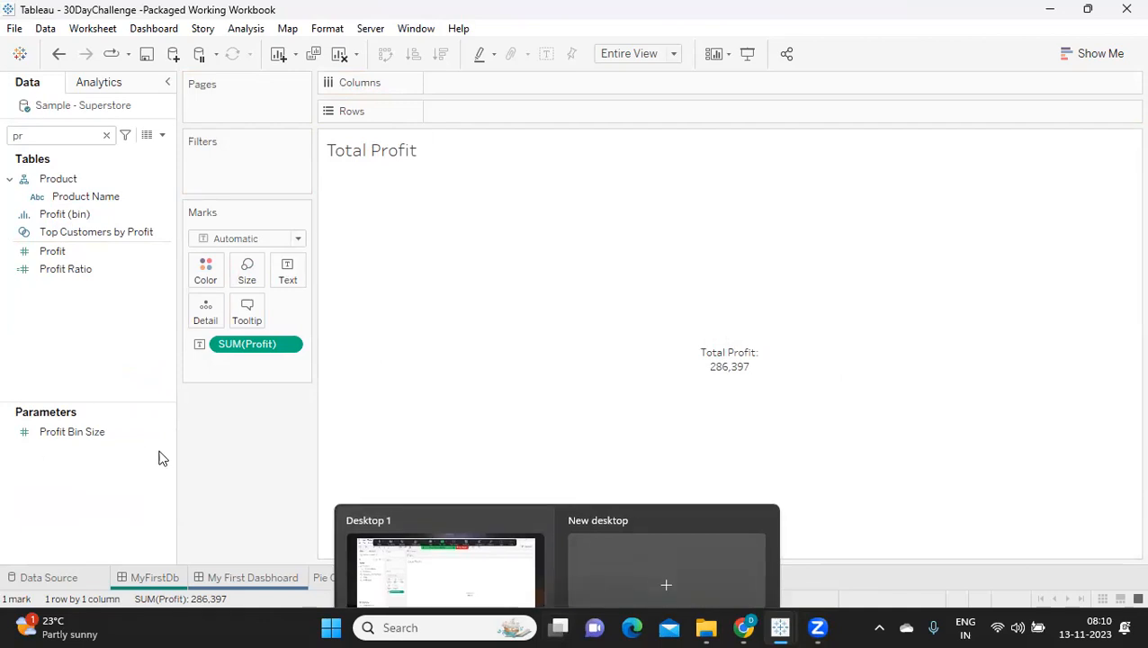
{"action": "mouse_move", "coordinate": [649, 361]}
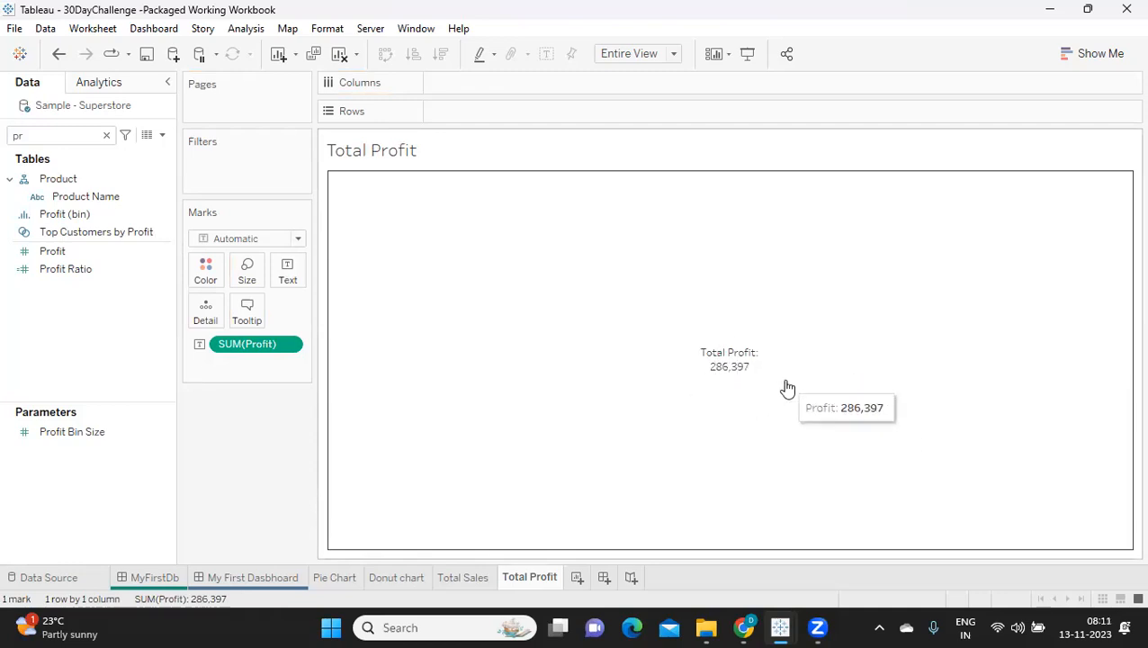
Step: On a new worksheet, show State as text marks and remove the Country/Region field that comes with it
{"action": "left_click", "coordinate": [577, 579]}
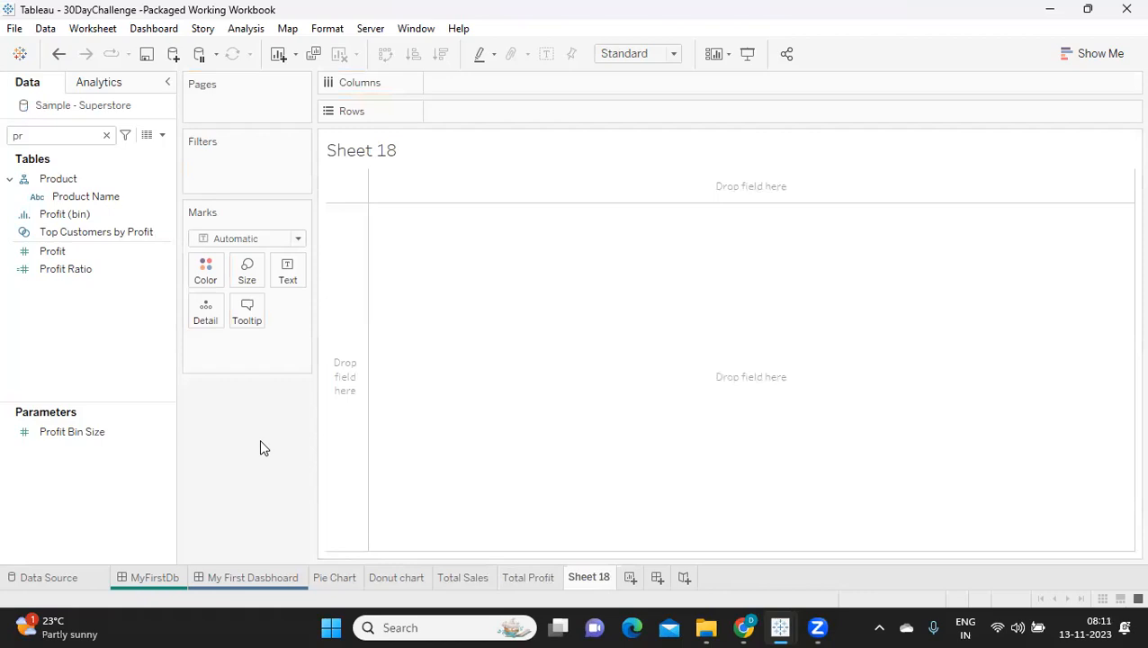
{"action": "left_click", "coordinate": [107, 135]}
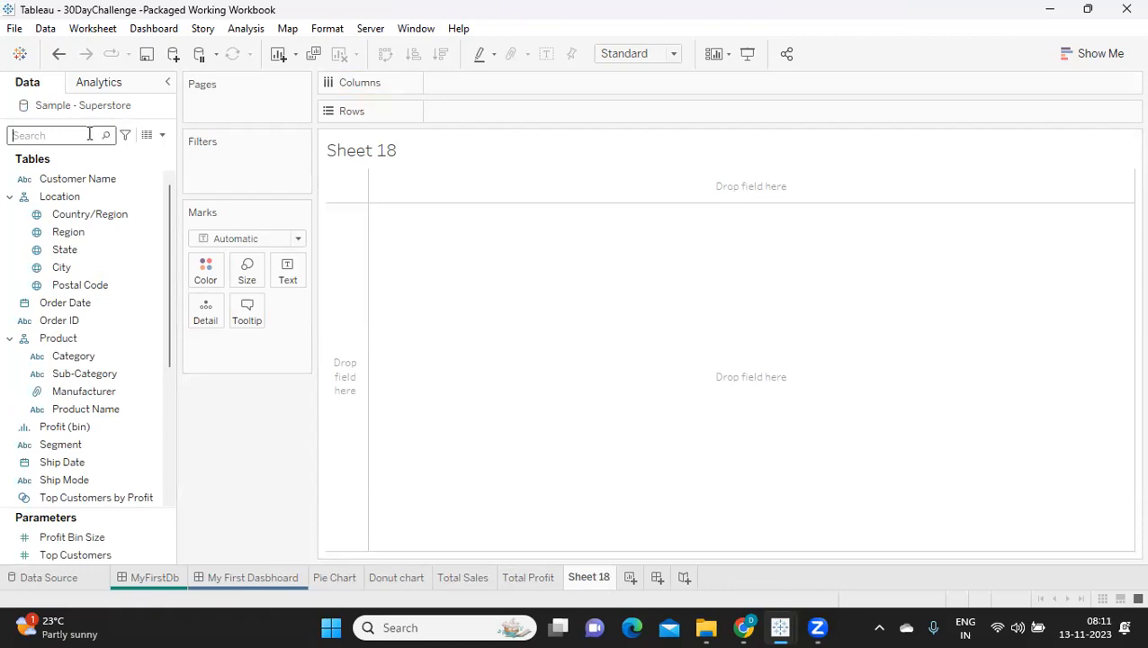
{"action": "left_click", "coordinate": [89, 133]}
{"action": "type", "text": "st"}
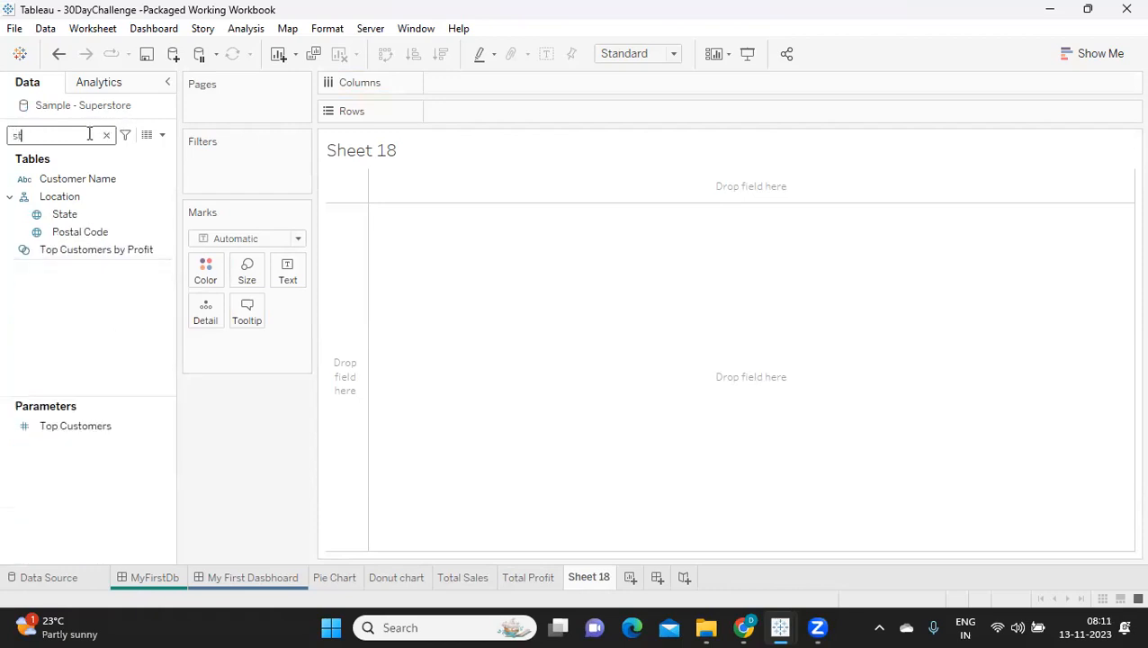
{"action": "left_click_drag", "start_coordinate": [74, 216], "coordinate": [284, 270]}
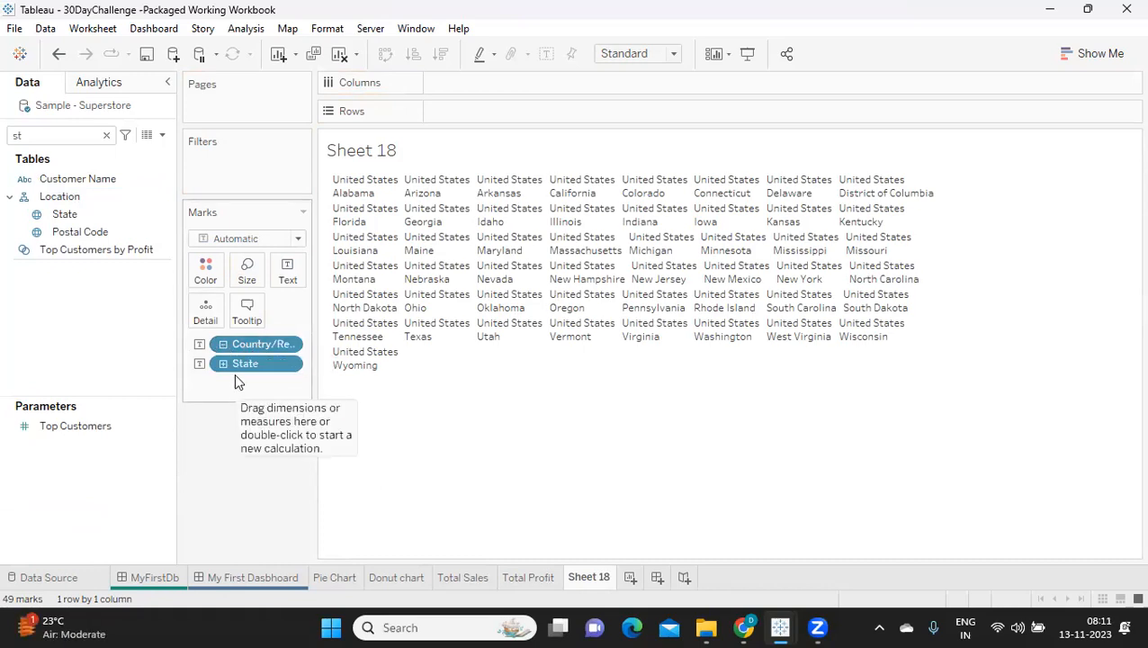
{"action": "left_click_drag", "start_coordinate": [235, 342], "coordinate": [213, 415]}
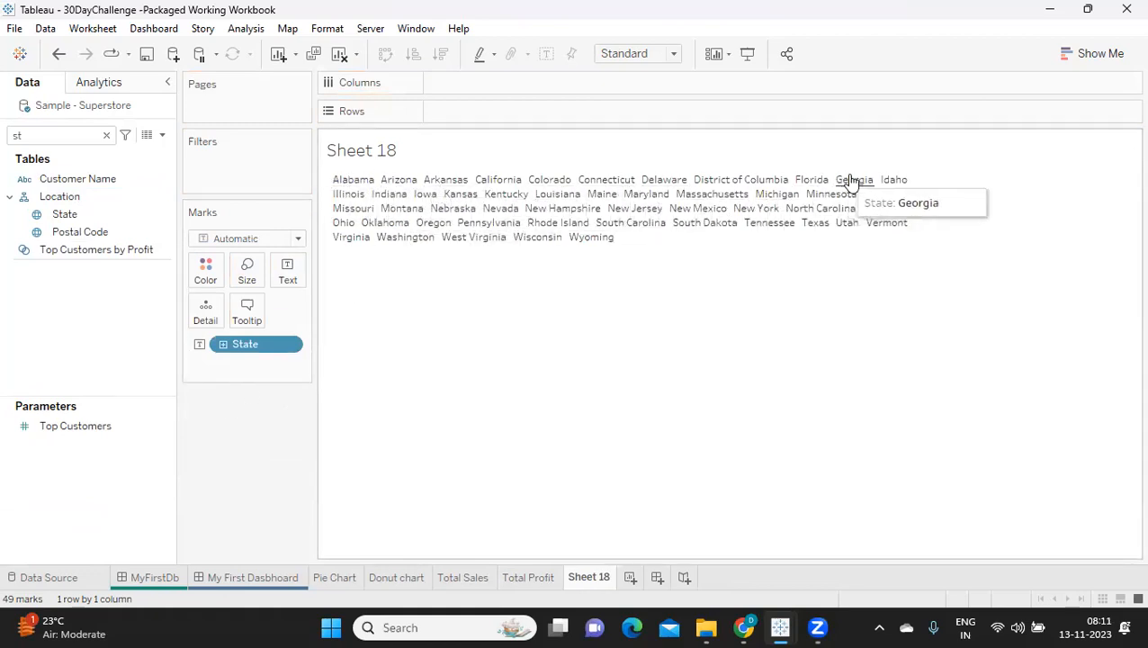
Step: Find the Sales field and add its sum to the text of the state marks
{"action": "left_click", "coordinate": [36, 135]}
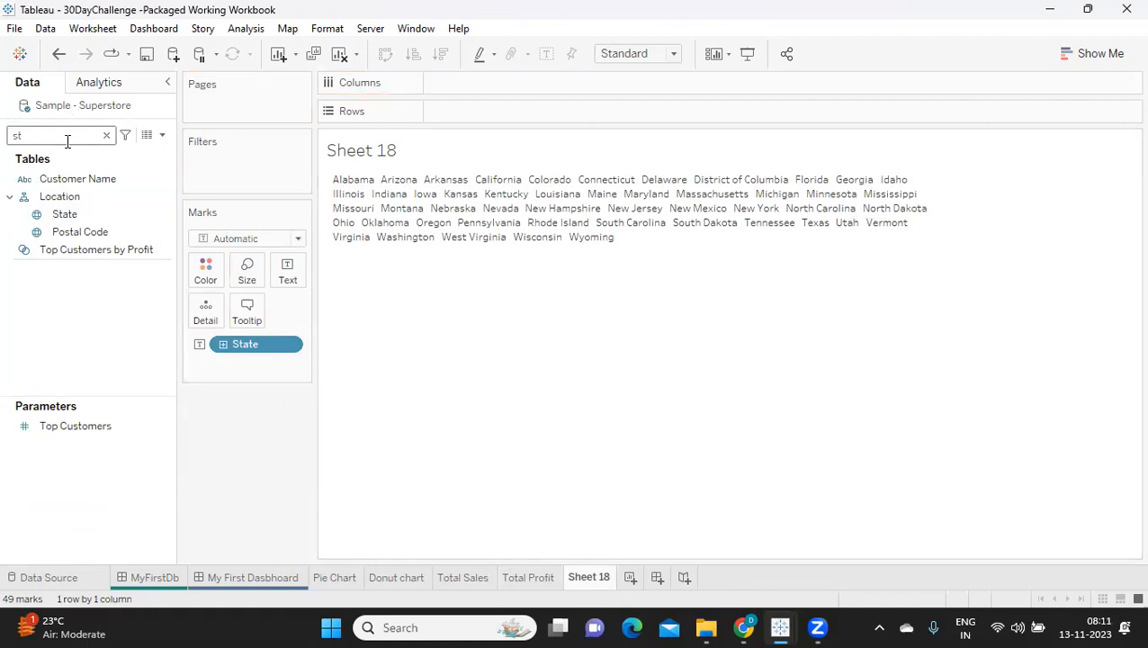
{"action": "key", "text": "BackSpace"}
{"action": "type", "text": "a"}
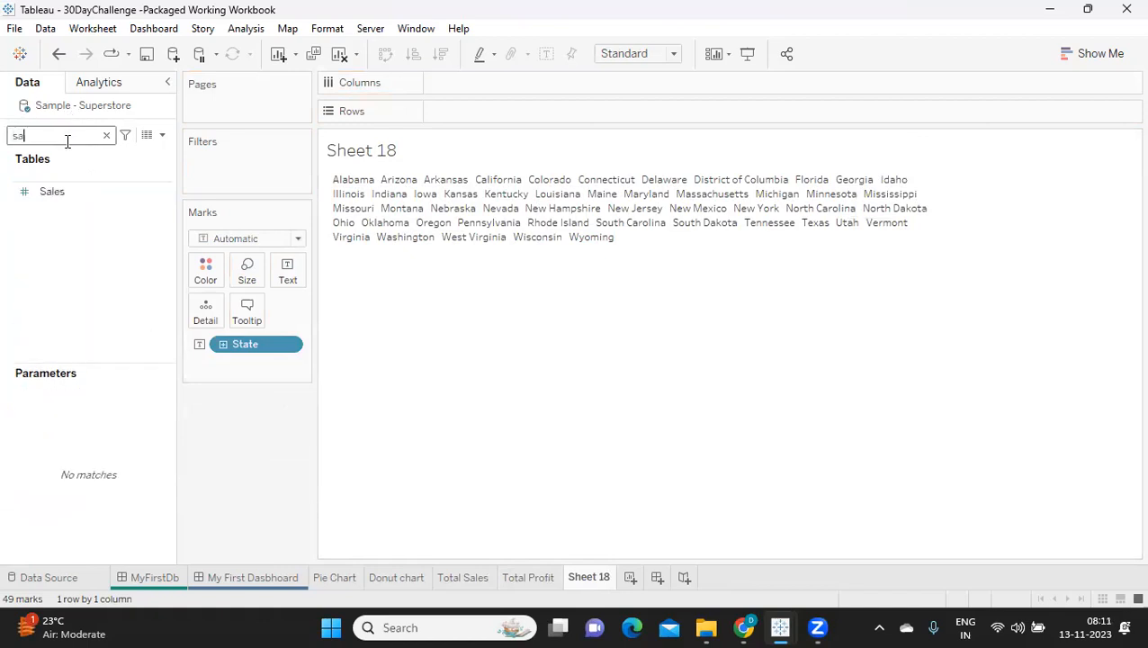
{"action": "left_click", "coordinate": [51, 191]}
{"action": "left_click_drag", "start_coordinate": [51, 192], "coordinate": [286, 270]}
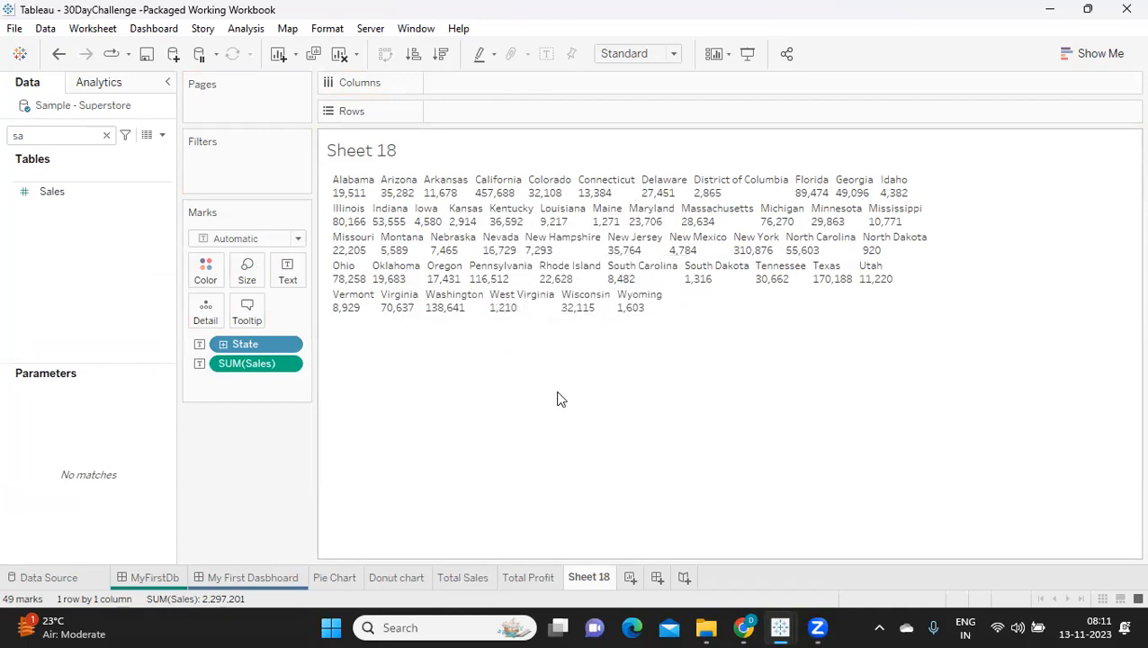
Step: Size the state marks by the sum of Sales and set the mark type to Text
{"action": "left_click", "coordinate": [40, 193]}
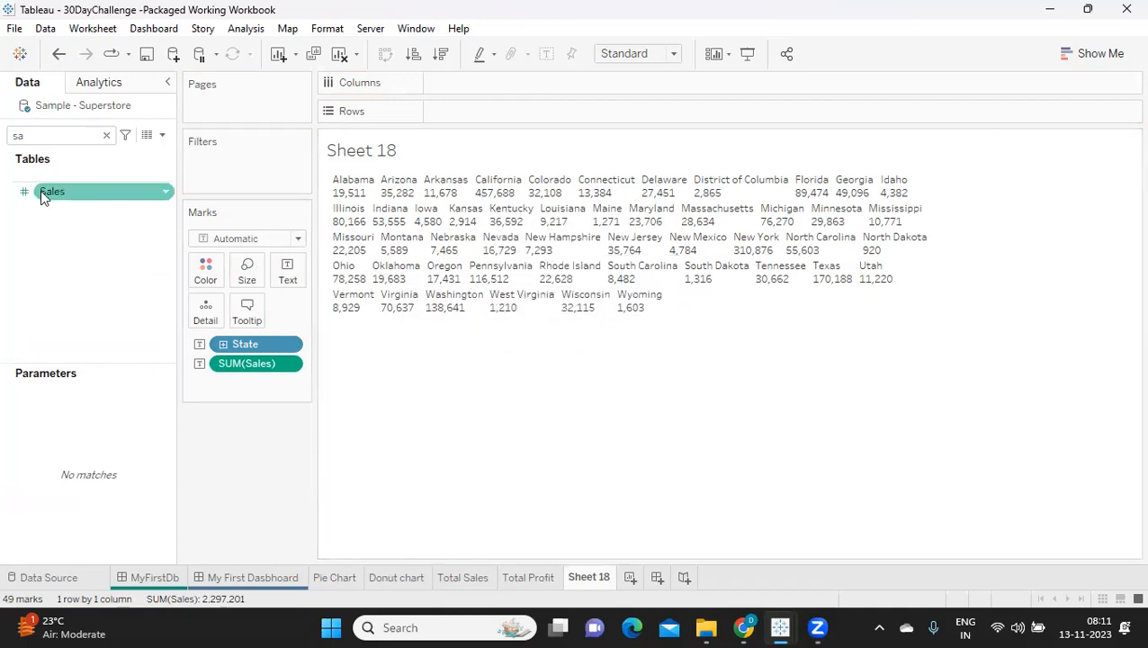
{"action": "left_click_drag", "start_coordinate": [41, 190], "coordinate": [244, 278]}
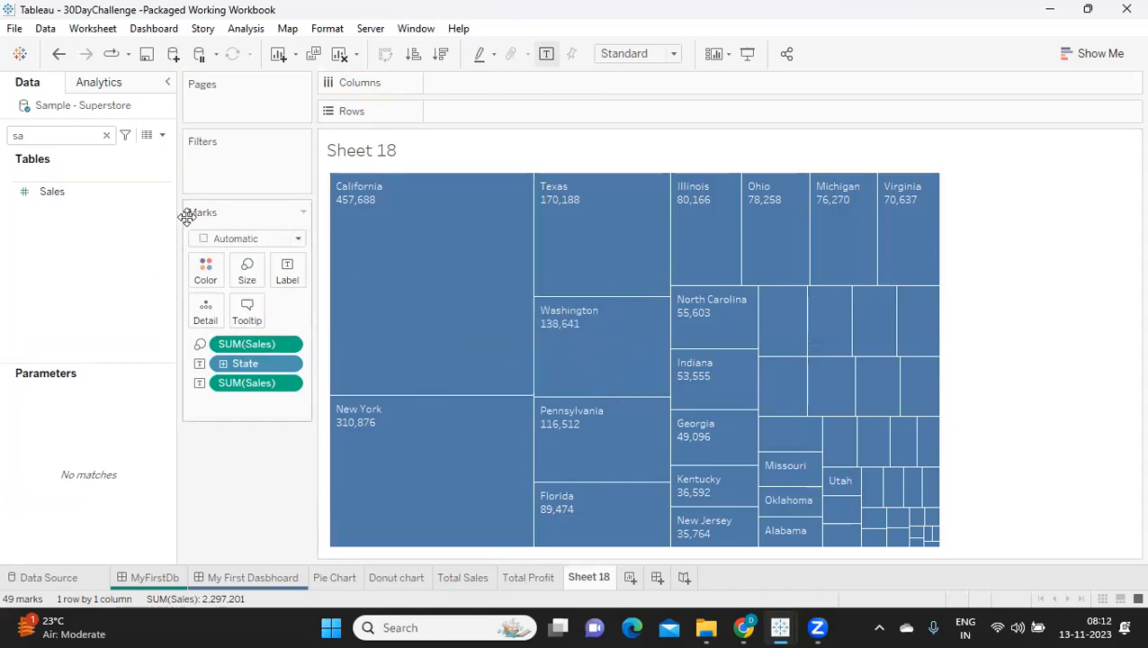
{"action": "left_click", "coordinate": [225, 239]}
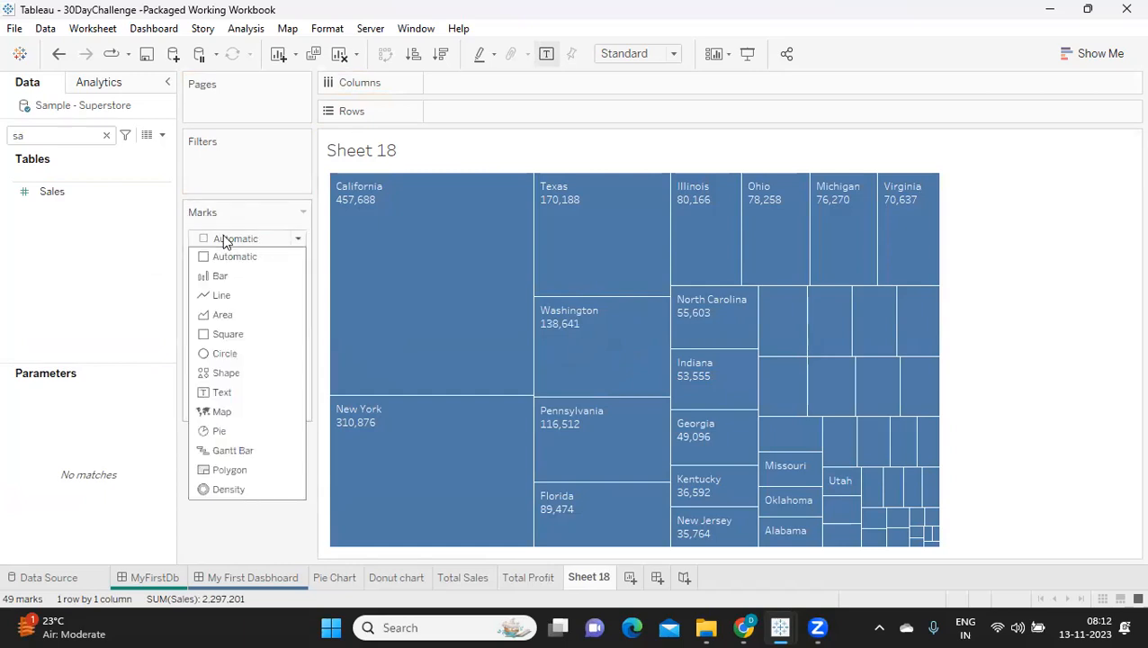
{"action": "left_click", "coordinate": [231, 392]}
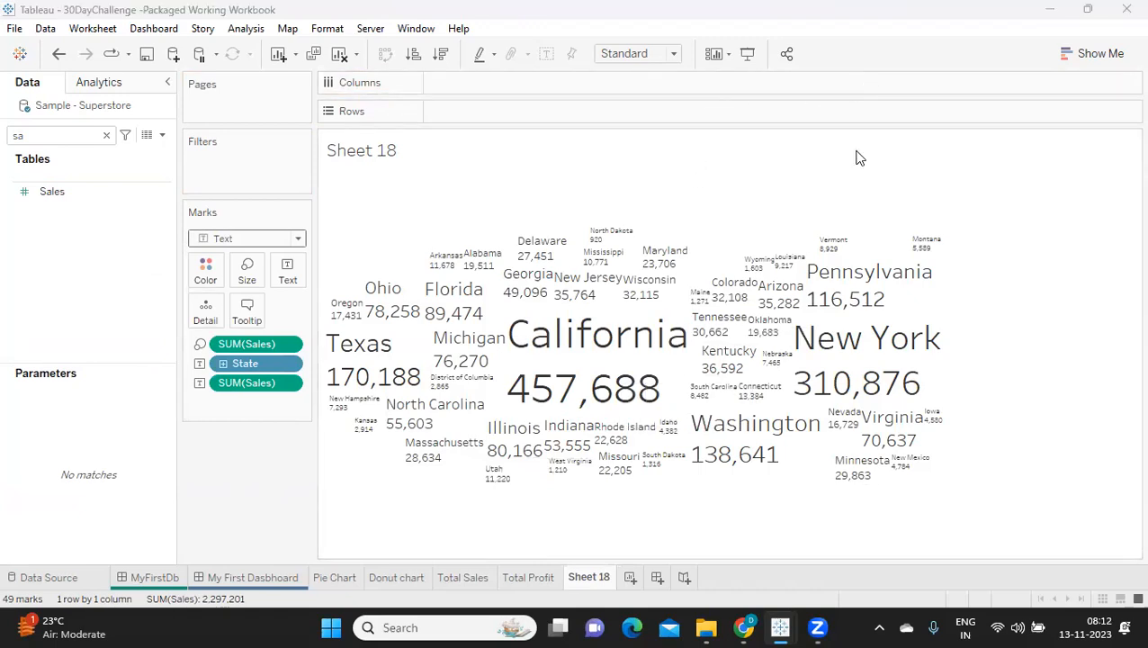
Step: Fit the word cloud to Entire View, then try removing the Sales values from its text and undo the removal
{"action": "left_click", "coordinate": [641, 53]}
{"action": "left_click", "coordinate": [619, 113]}
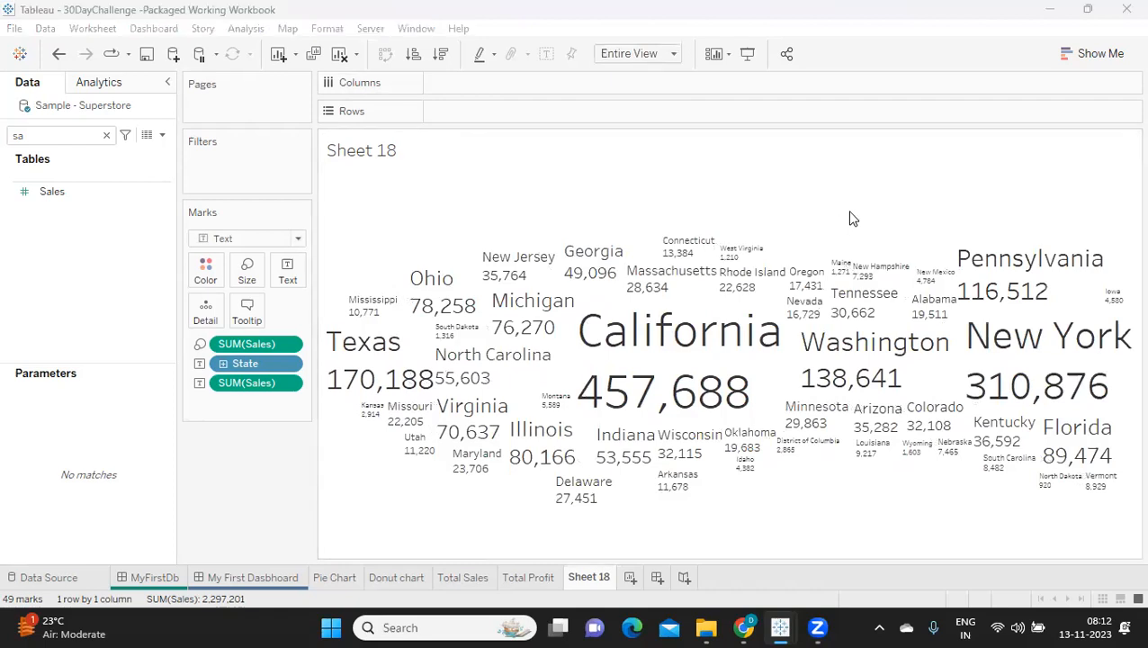
{"action": "mouse_move", "coordinate": [611, 247]}
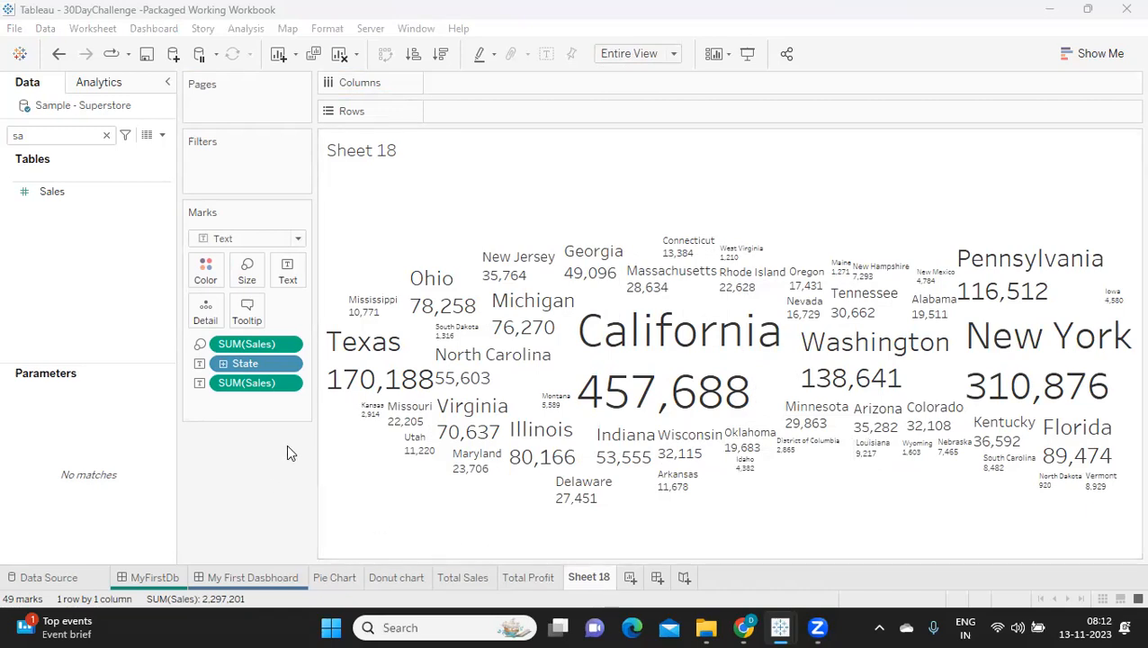
{"action": "mouse_move", "coordinate": [810, 351]}
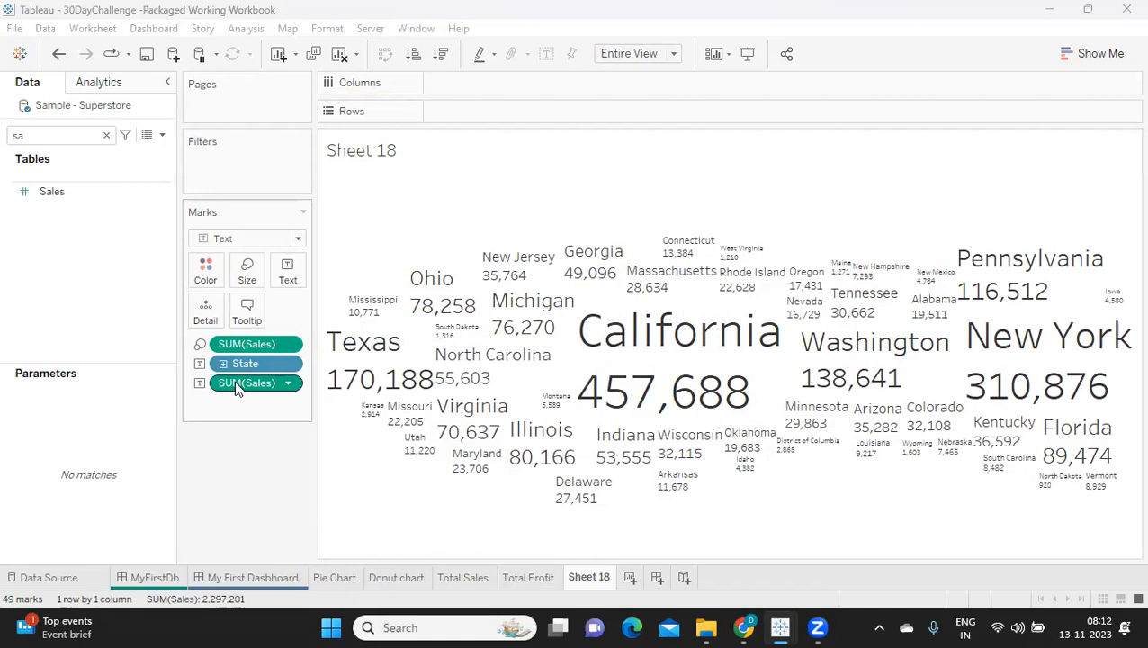
{"action": "left_click_drag", "start_coordinate": [234, 380], "coordinate": [230, 481]}
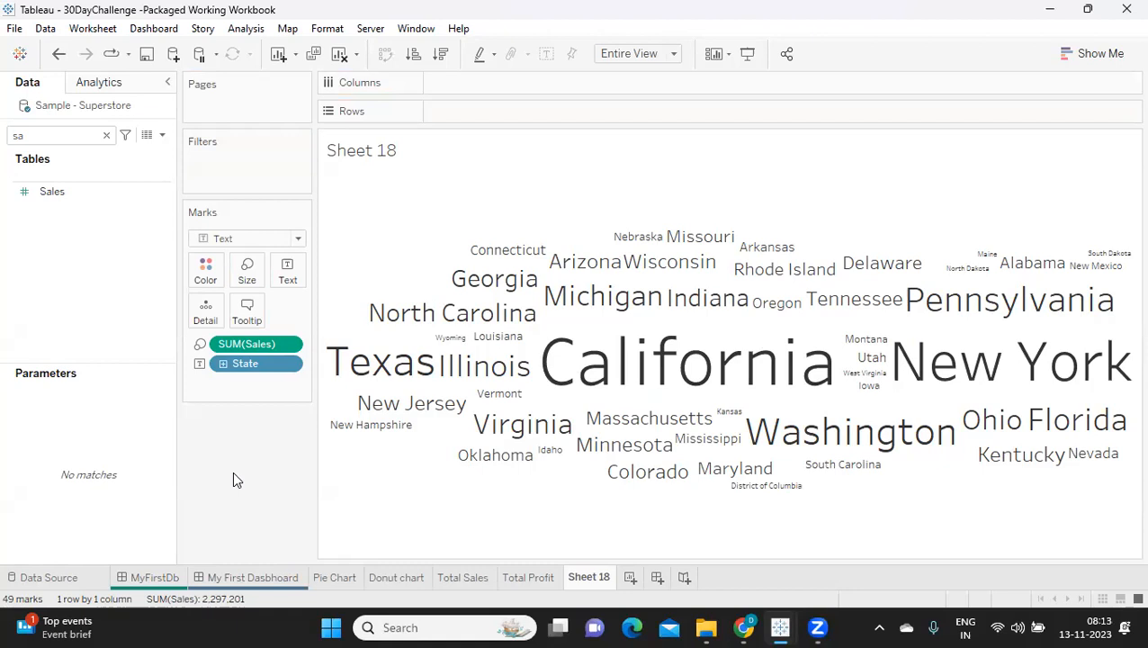
{"action": "key", "text": "ctrl+z"}
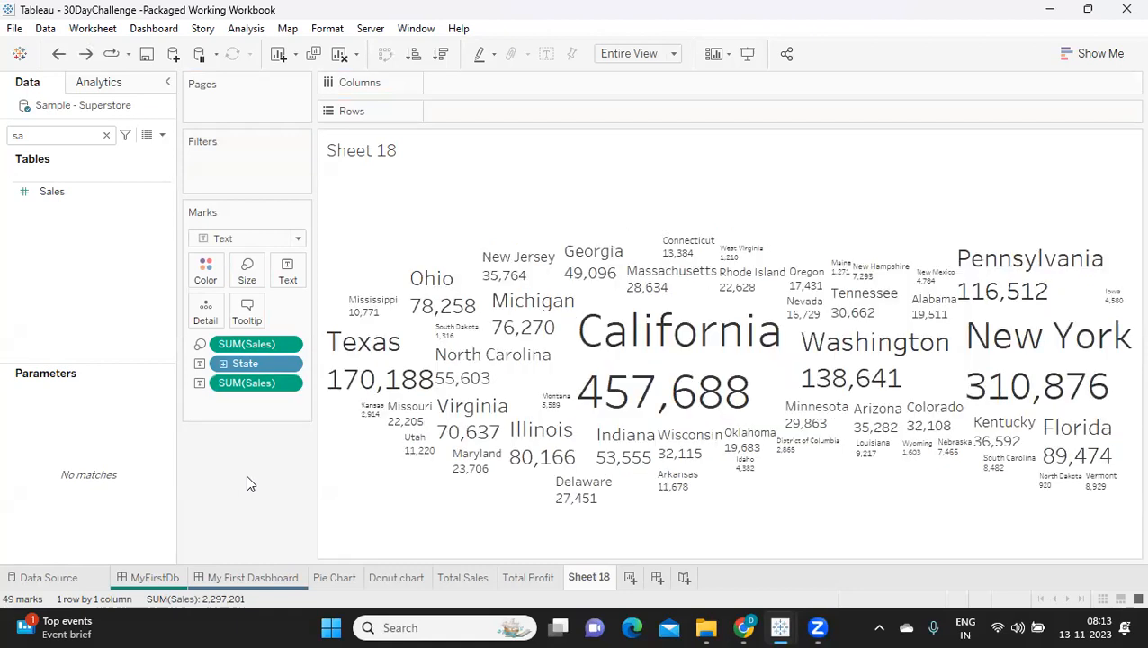
Step: Rename the word cloud worksheet as Cloud Chart
{"action": "double_click", "coordinate": [594, 578]}
{"action": "type", "text": "Clo8d"}
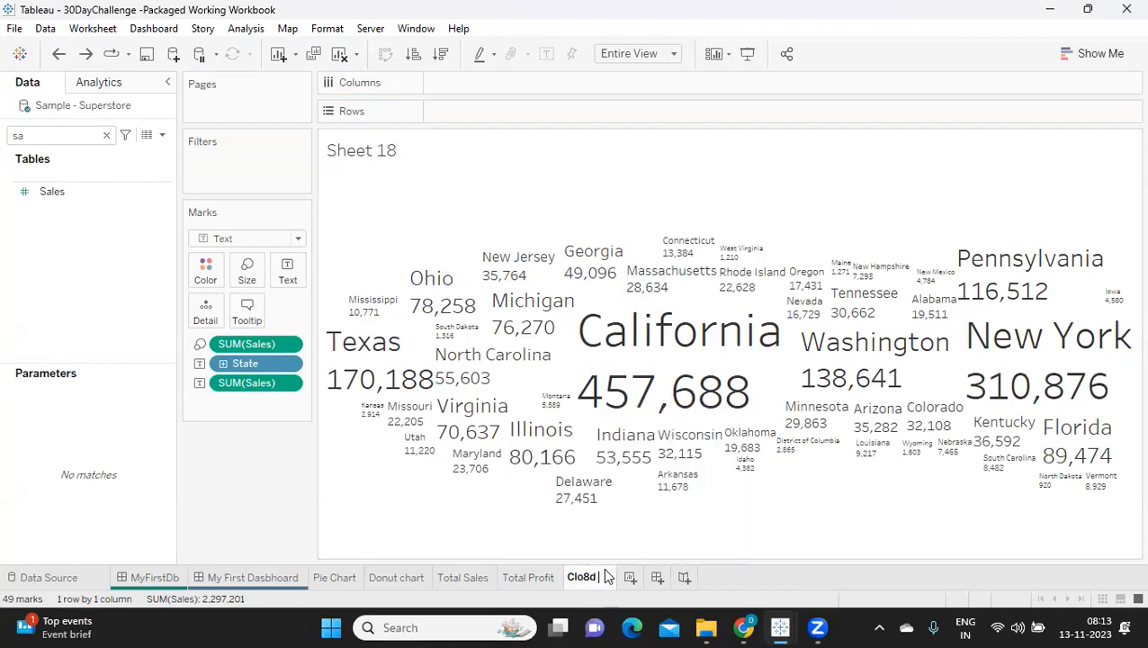
{"action": "key", "text": "BackSpace"}
{"action": "key", "text": "BackSpace"}
{"action": "type", "text": "ud Chart"}
{"action": "key", "text": "Return"}
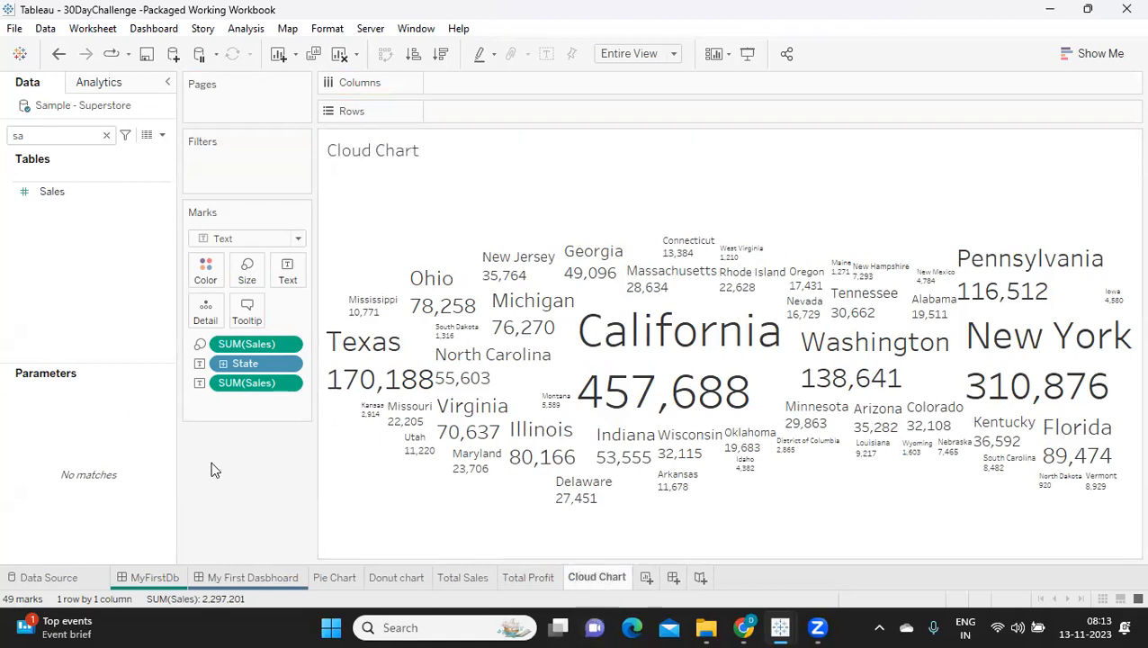
Step: On a new worksheet, create a continuous line chart of Sales by Order Date from the suggested chart types
{"action": "left_click", "coordinate": [646, 578]}
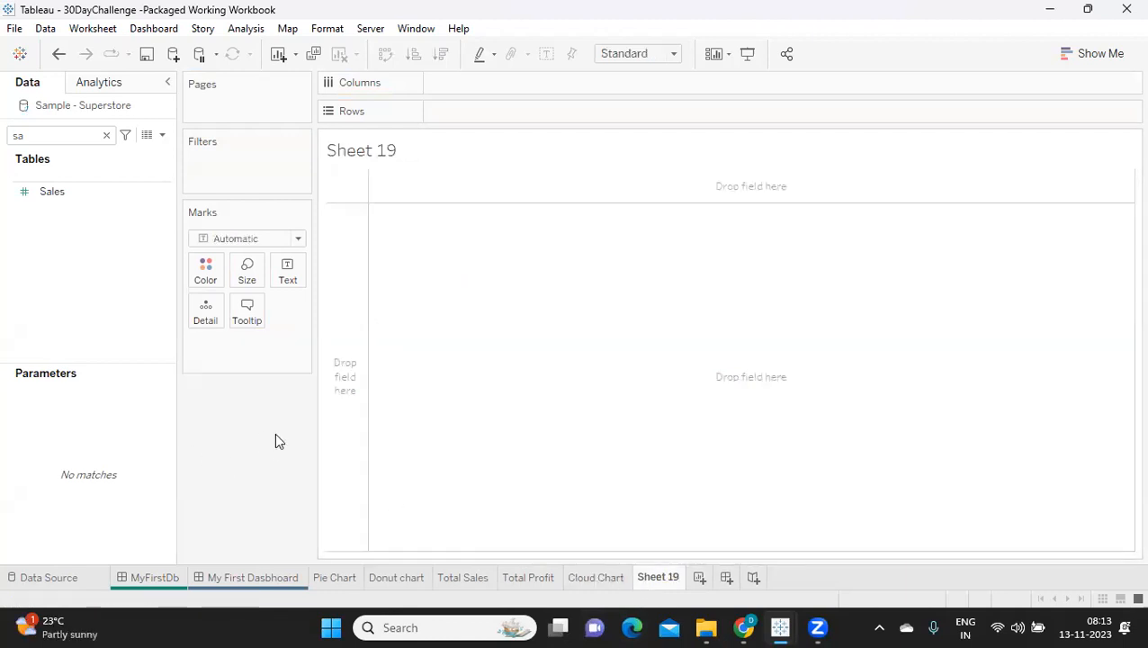
{"action": "left_click", "coordinate": [106, 136]}
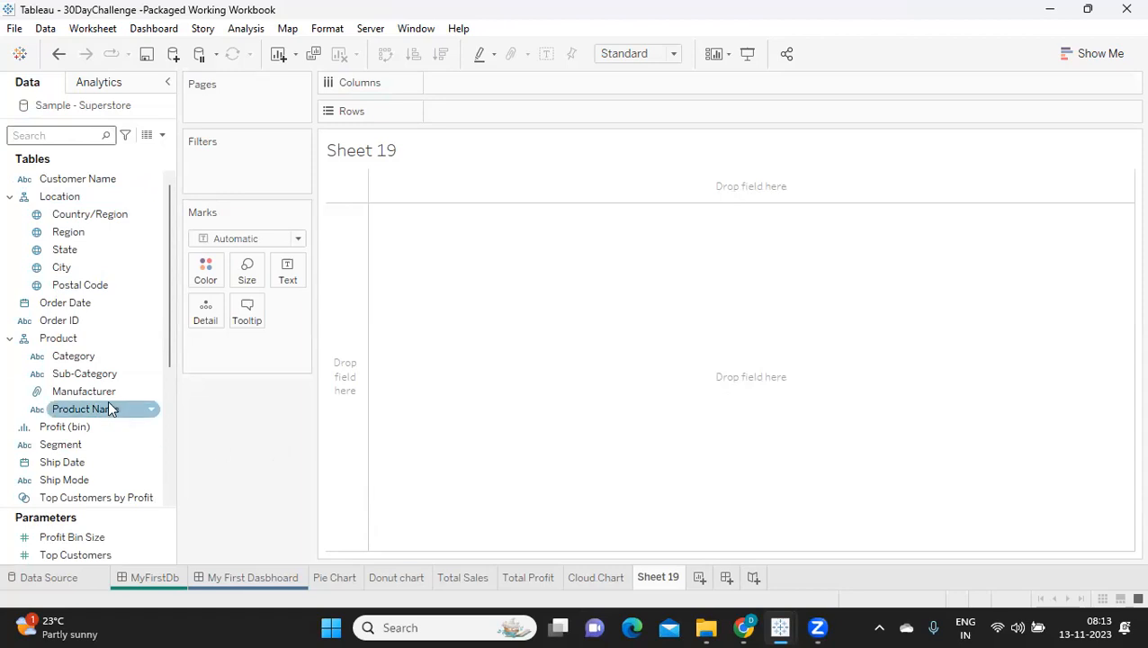
{"action": "left_click", "coordinate": [1085, 53]}
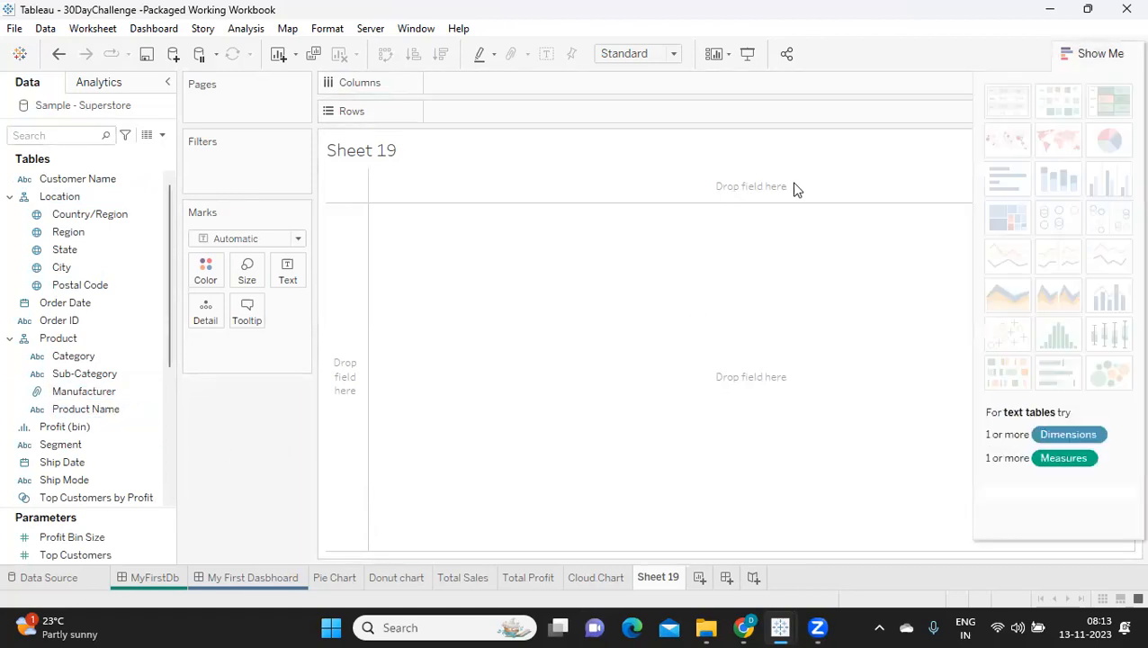
{"action": "left_click", "coordinate": [95, 410]}
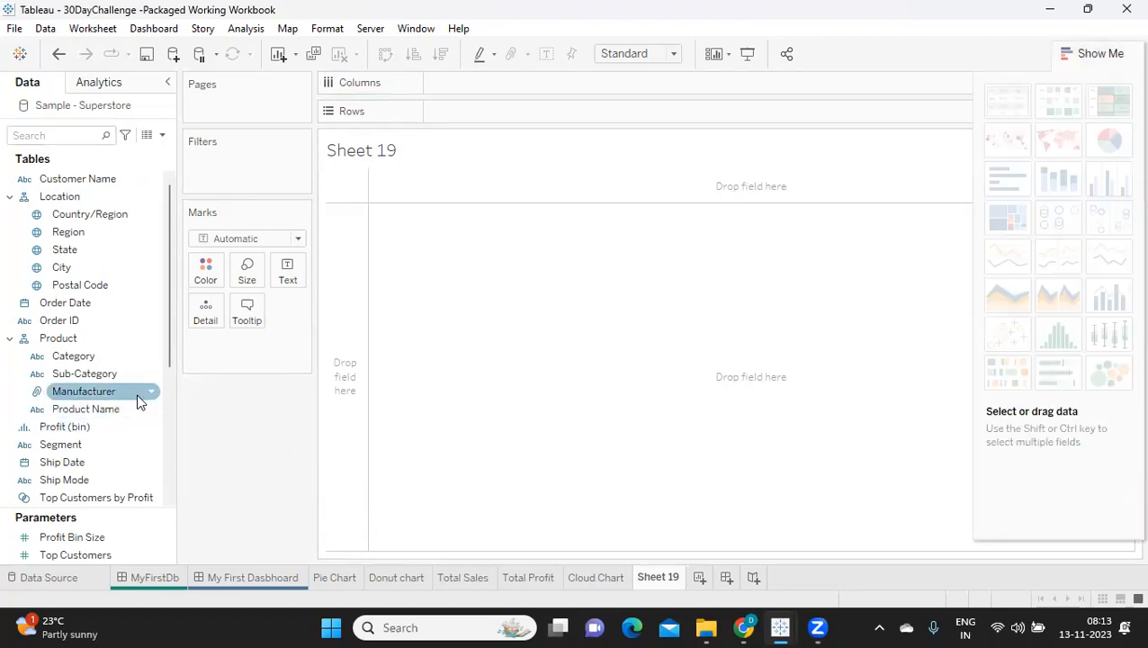
{"action": "left_click", "coordinate": [72, 306]}
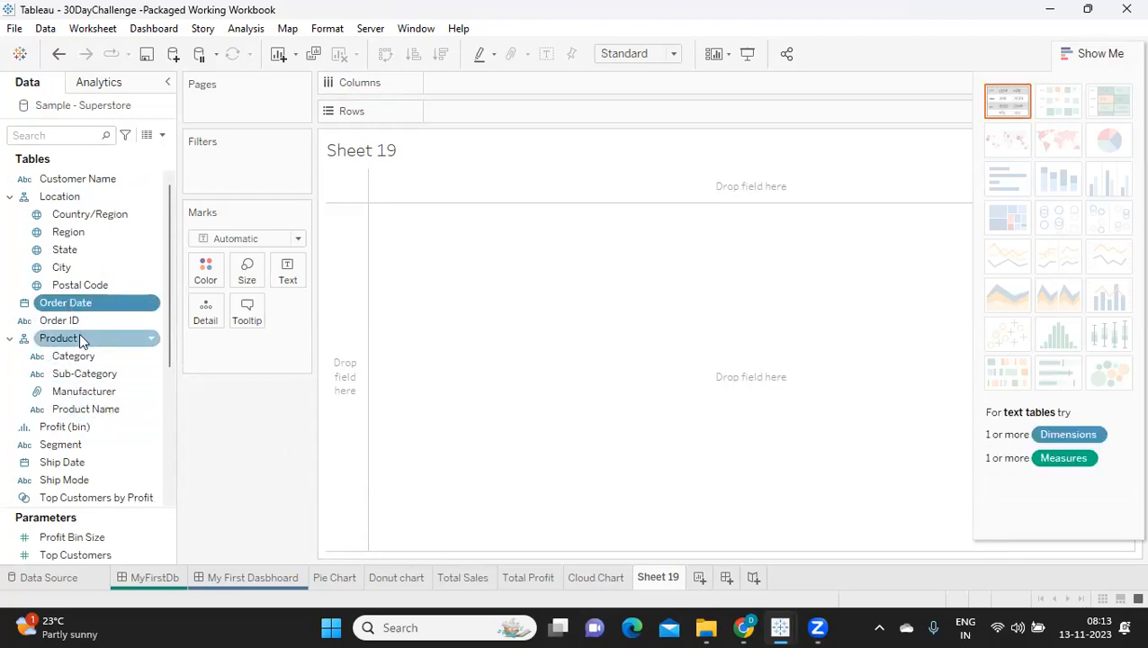
{"action": "scroll", "coordinate": [80, 339], "scroll_direction": "down", "scroll_amount": 3}
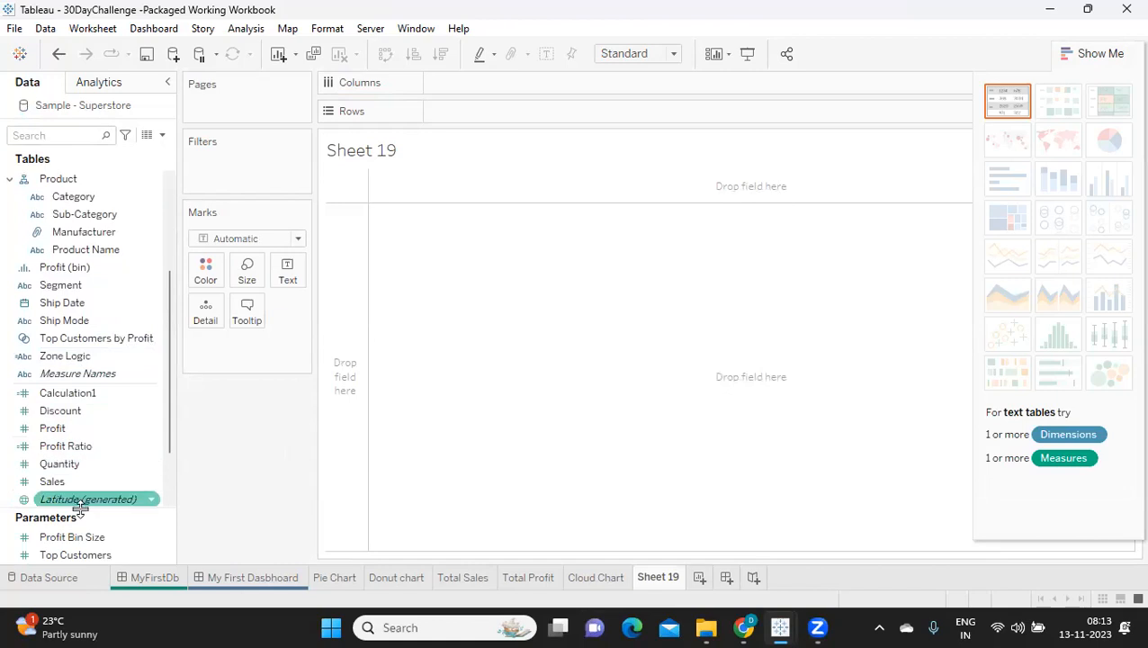
{"action": "left_click", "coordinate": [77, 488]}
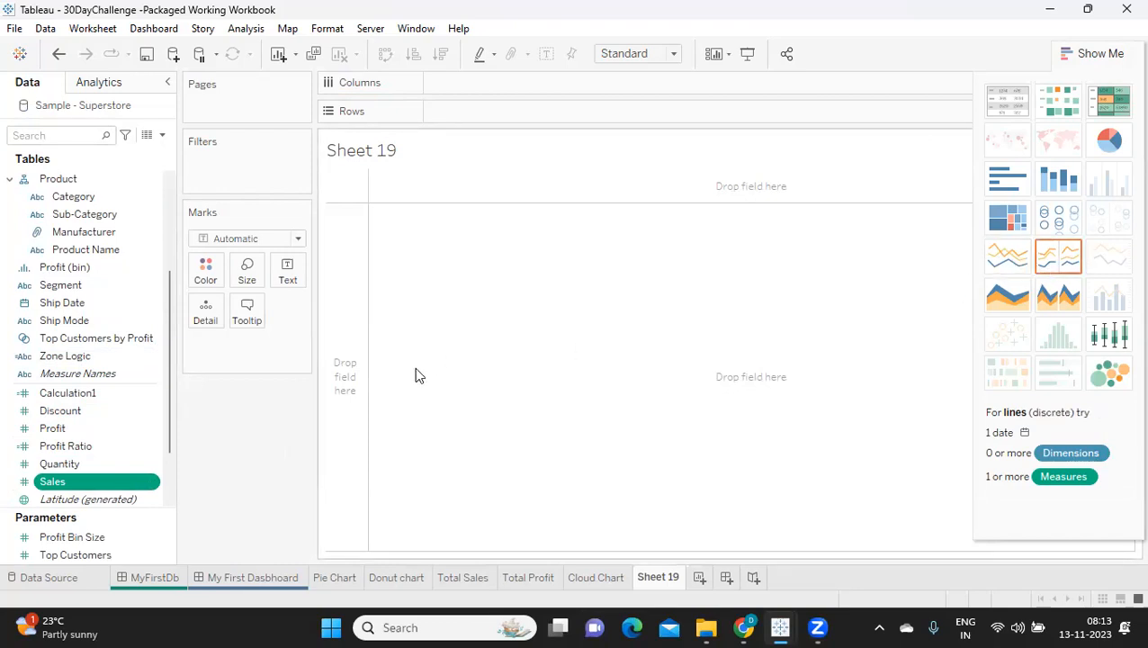
{"action": "left_click", "coordinate": [1024, 254]}
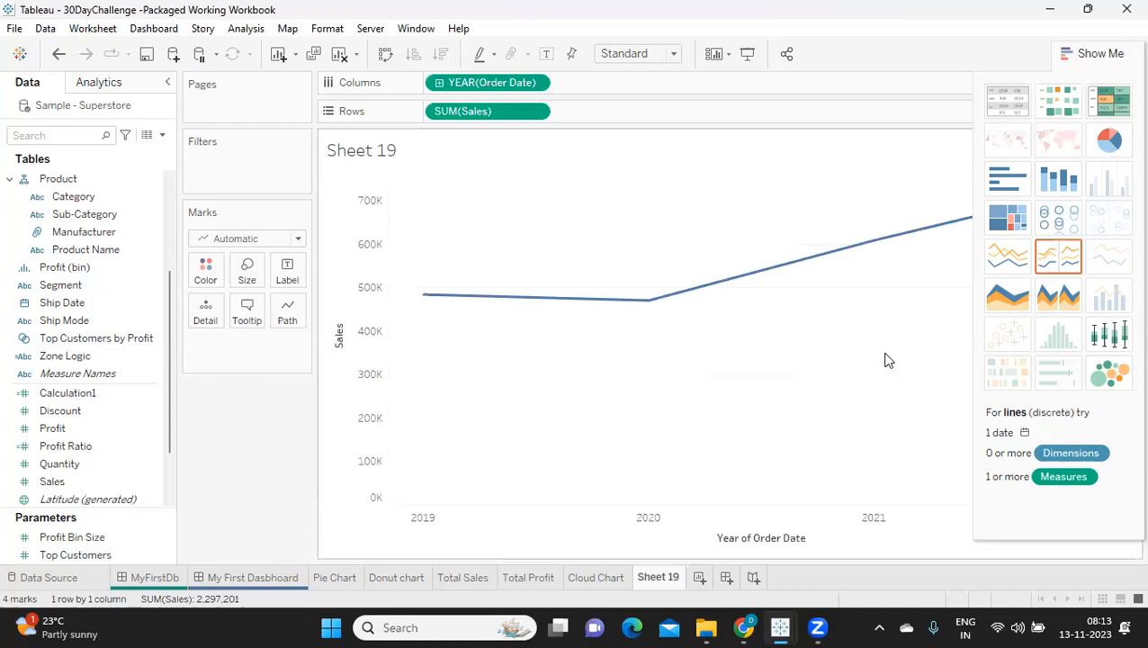
{"action": "left_click", "coordinate": [1102, 53]}
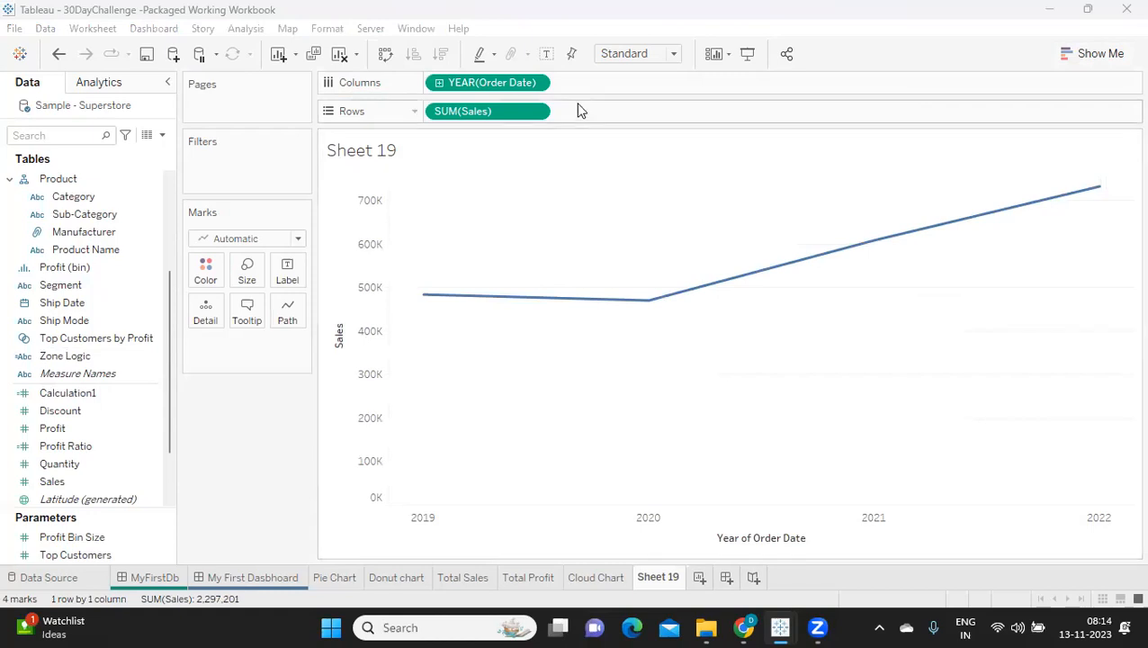
Step: Change Order Date on the columns to the discrete Month level and fit the chart to Entire View
{"action": "left_click", "coordinate": [535, 83]}
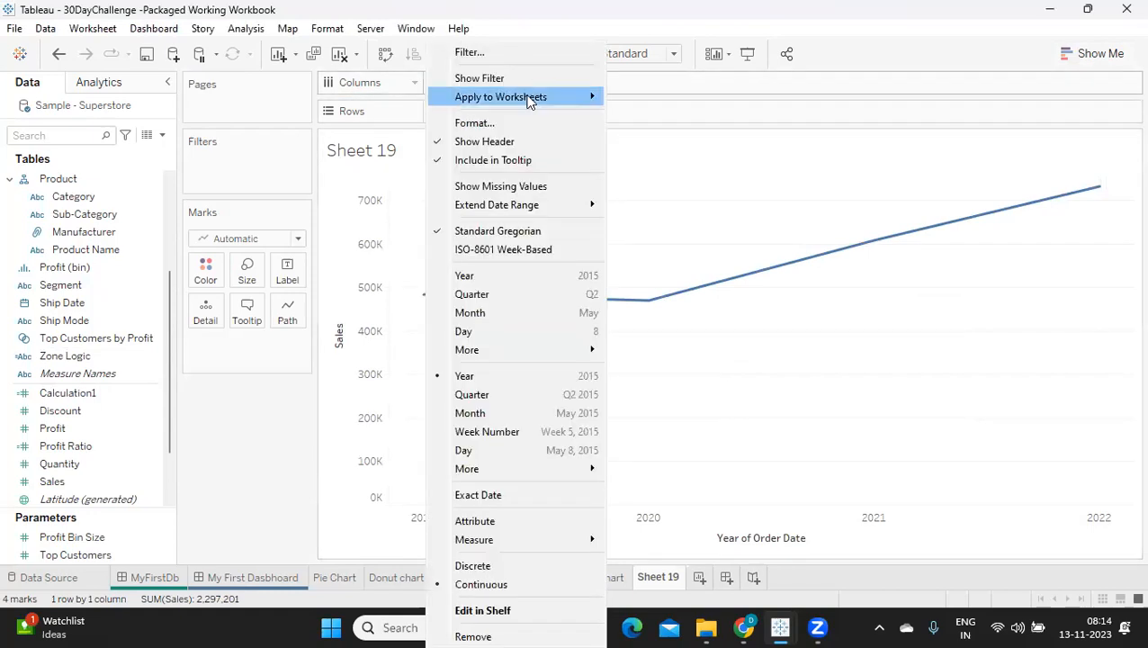
{"action": "left_click", "coordinate": [487, 311]}
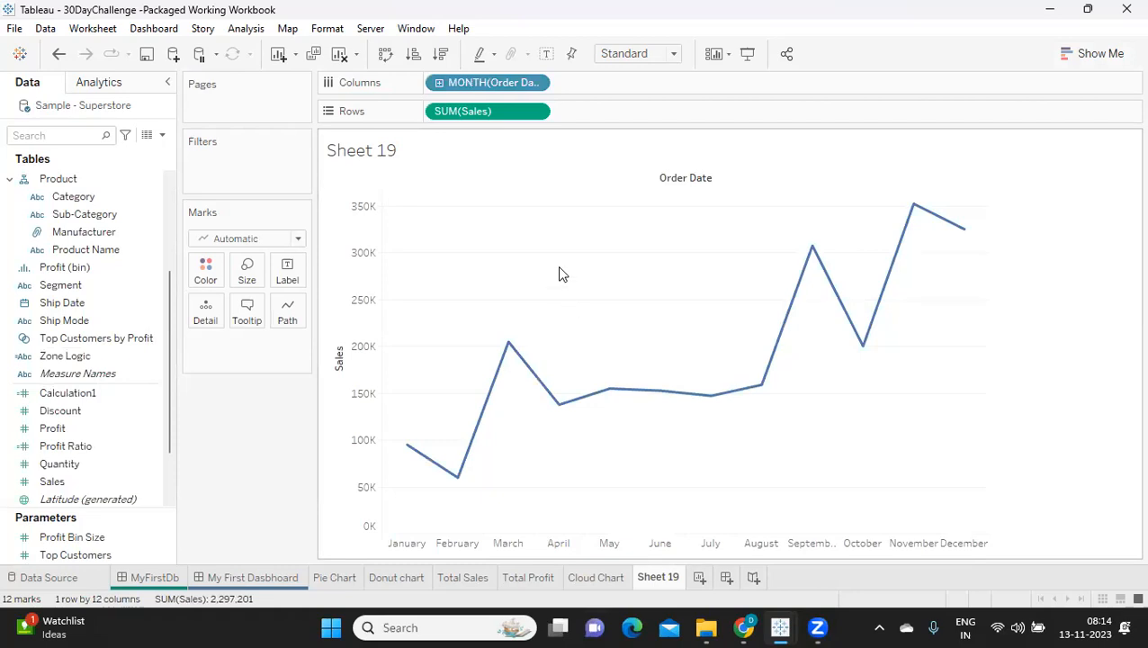
{"action": "left_click", "coordinate": [625, 53]}
{"action": "left_click", "coordinate": [615, 111]}
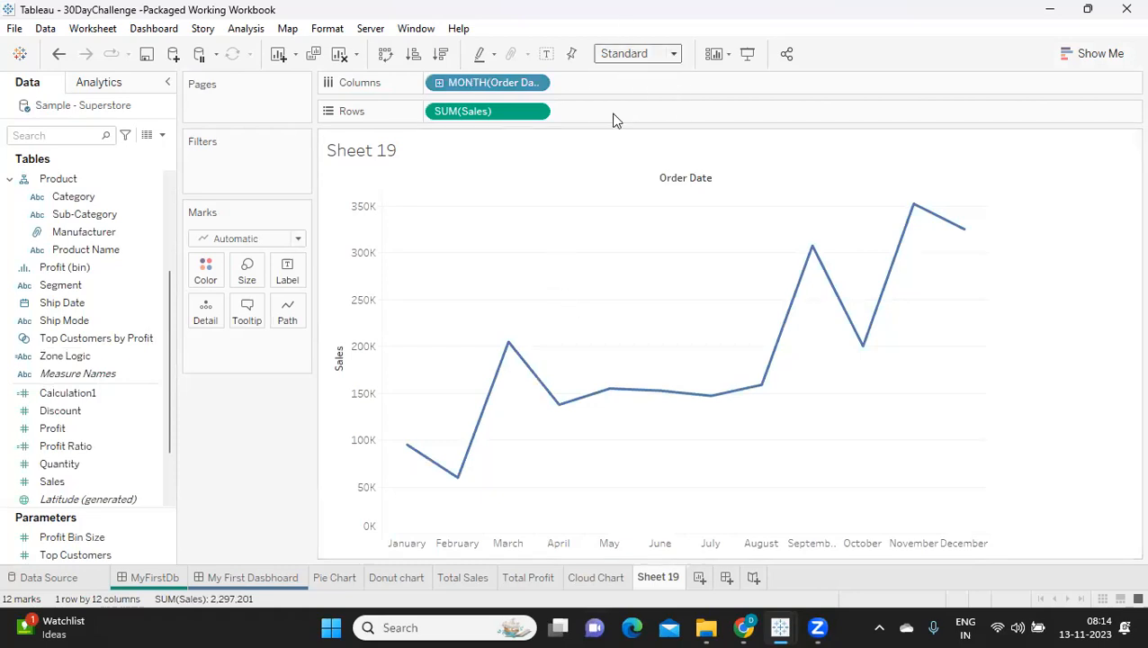
Step: Label the monthly line's marks with the sum of Sales
{"action": "left_click", "coordinate": [71, 481]}
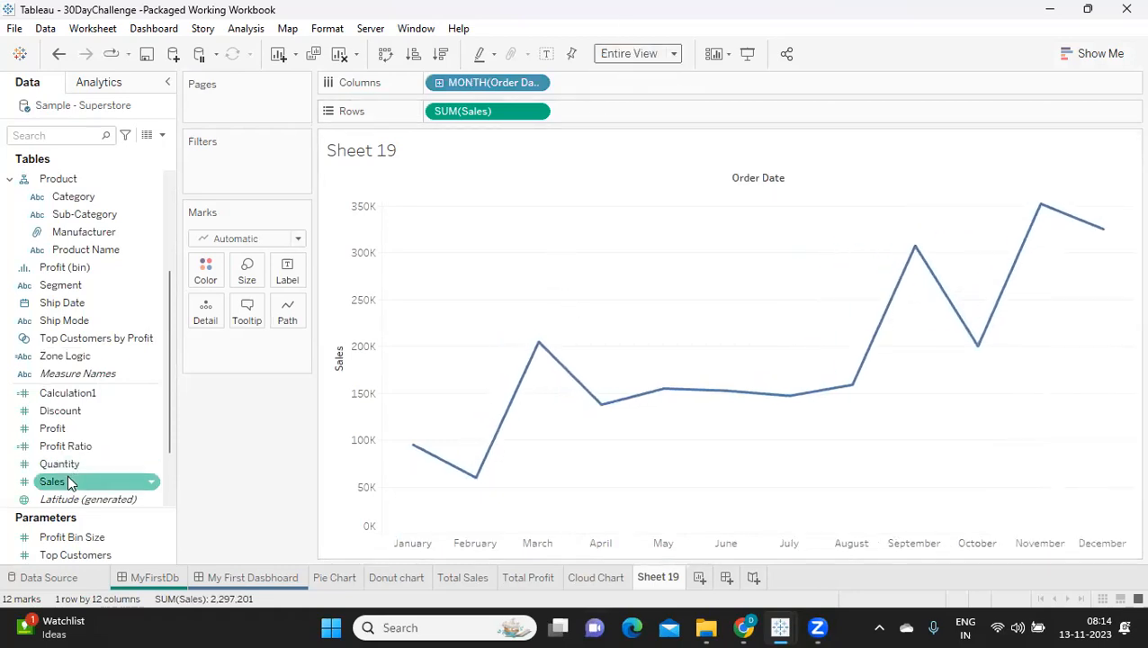
{"action": "left_click_drag", "start_coordinate": [71, 481], "coordinate": [287, 277]}
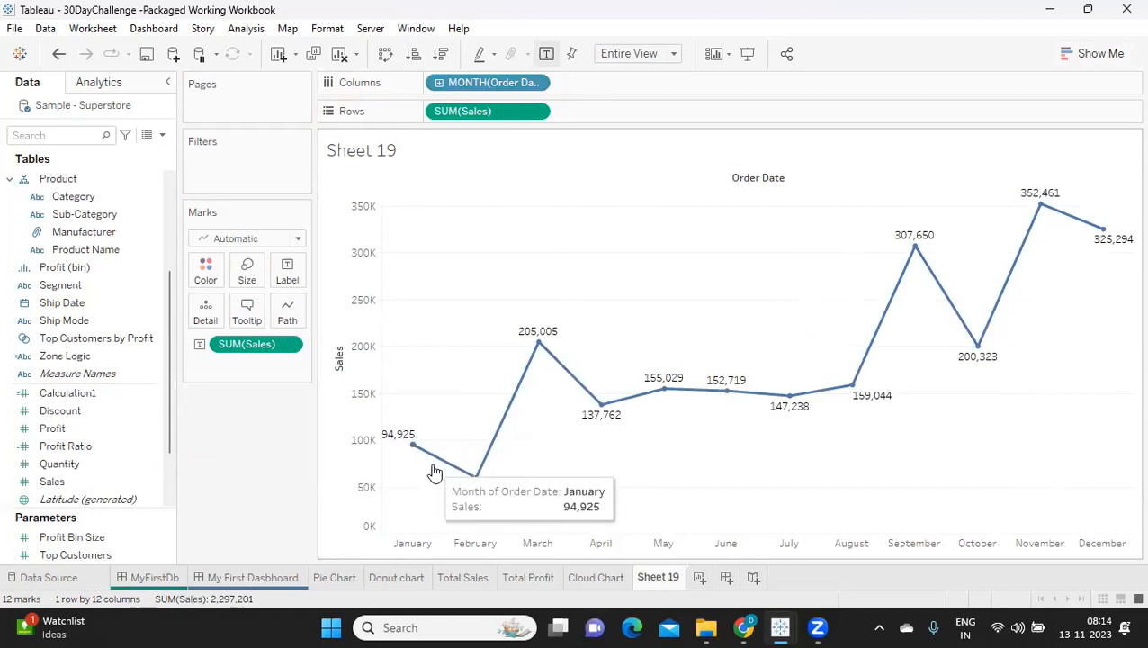
Step: Restrict the line's labels to the Min/Max marks and inspect the lowest and highest months
{"action": "left_click", "coordinate": [287, 274]}
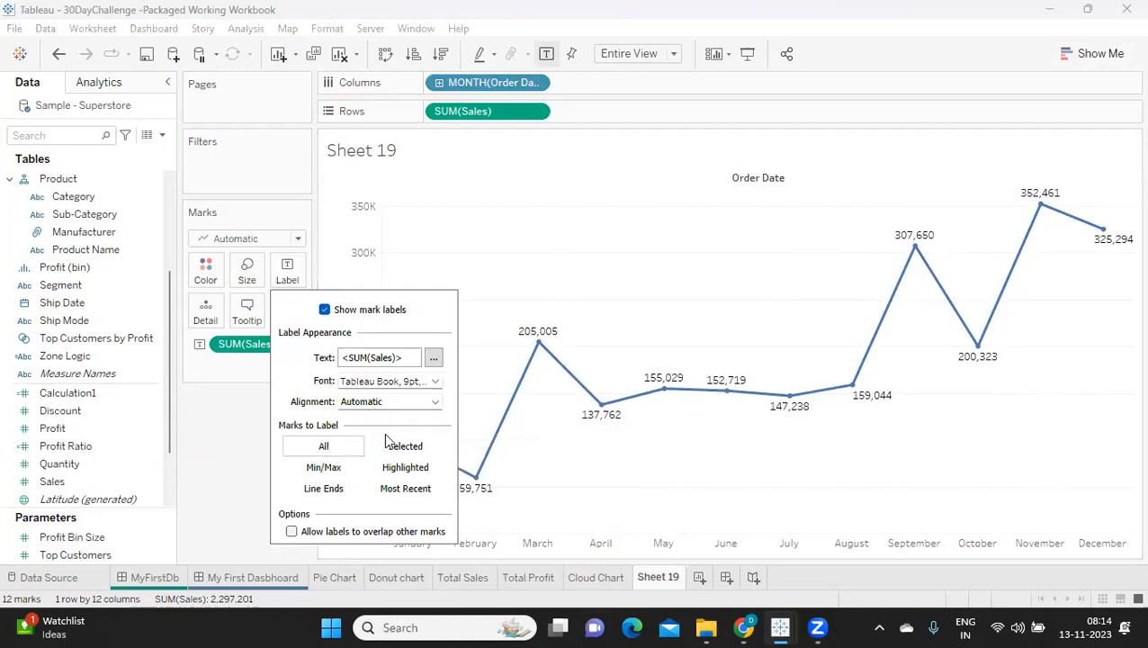
{"action": "left_click", "coordinate": [326, 474]}
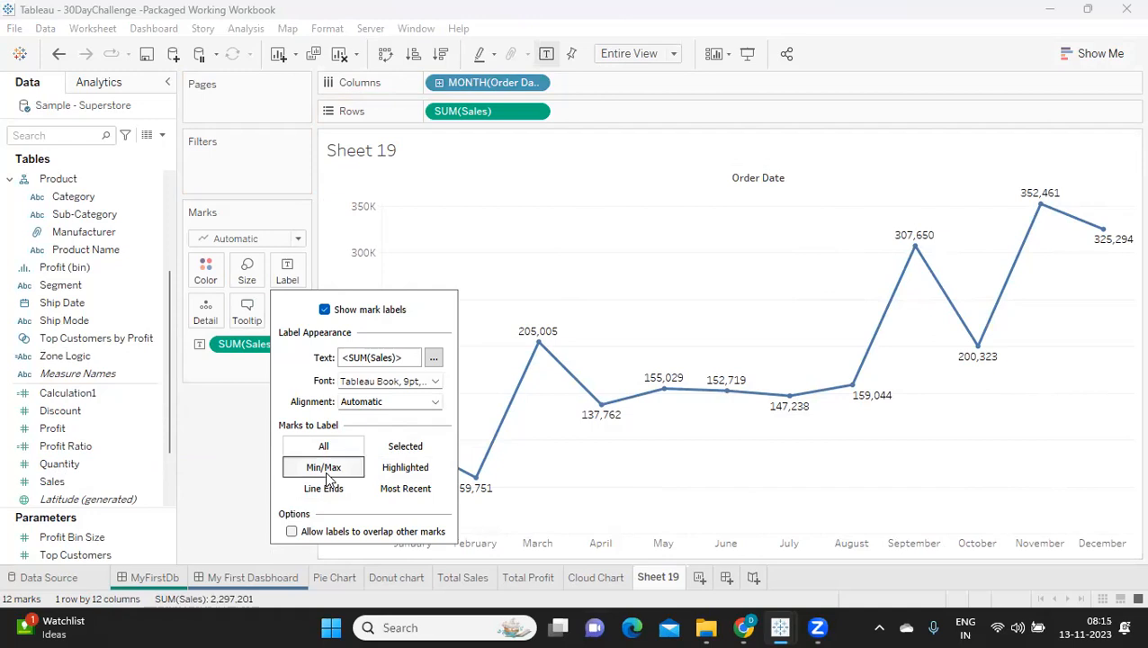
{"action": "left_click", "coordinate": [216, 452]}
{"action": "left_click", "coordinate": [287, 270]}
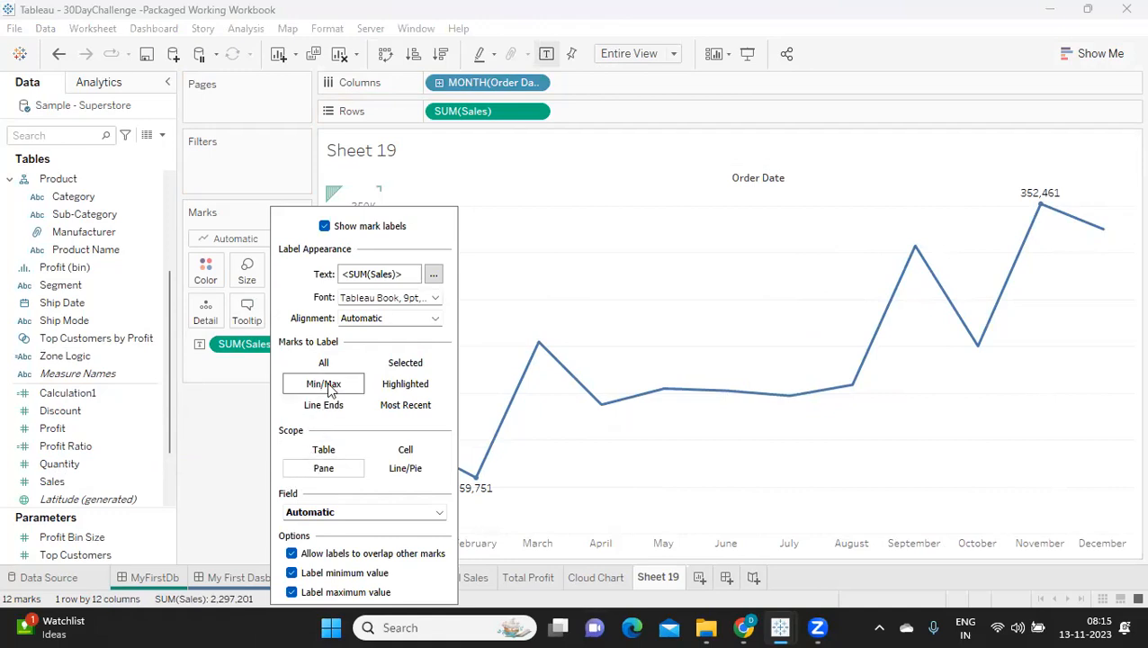
{"action": "mouse_move", "coordinate": [477, 484]}
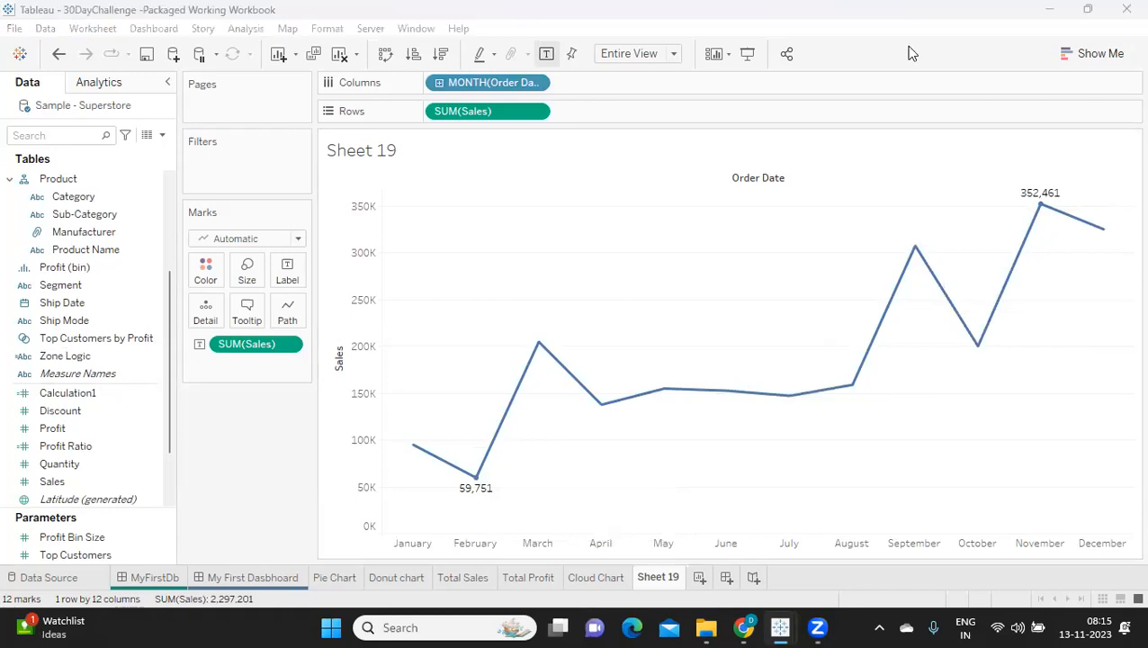
{"action": "mouse_move", "coordinate": [1042, 207]}
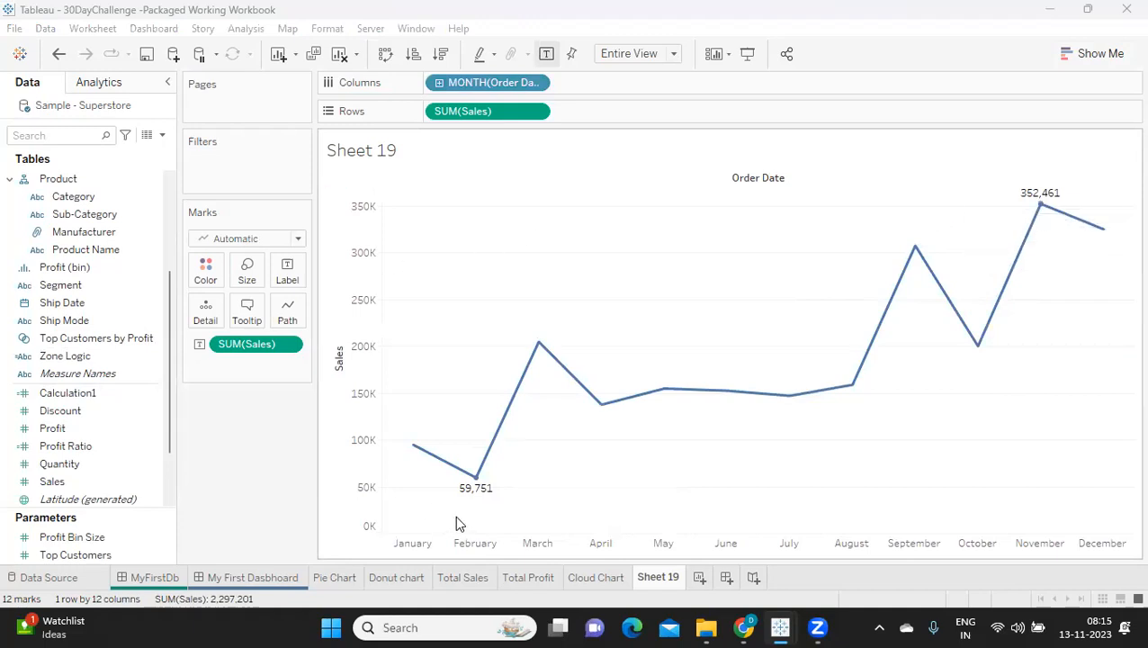
Step: Switch the labels to Line Ends and inspect the January and December marks
{"action": "left_click", "coordinate": [288, 272]}
{"action": "left_click", "coordinate": [323, 406]}
{"action": "left_click", "coordinate": [227, 512]}
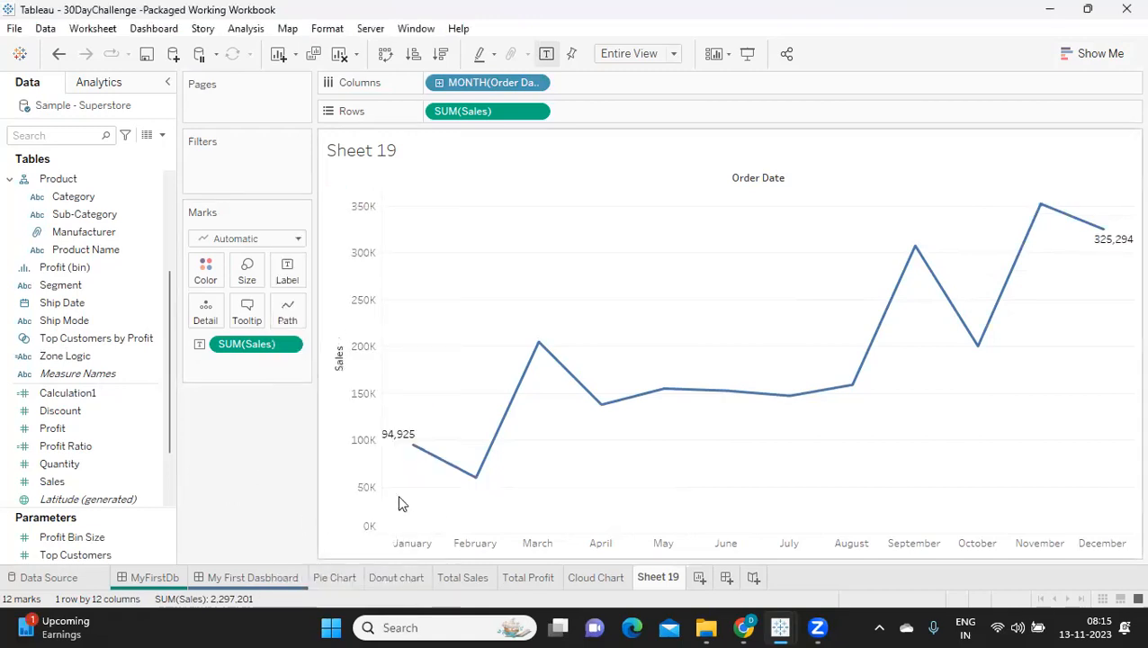
{"action": "mouse_move", "coordinate": [1113, 234]}
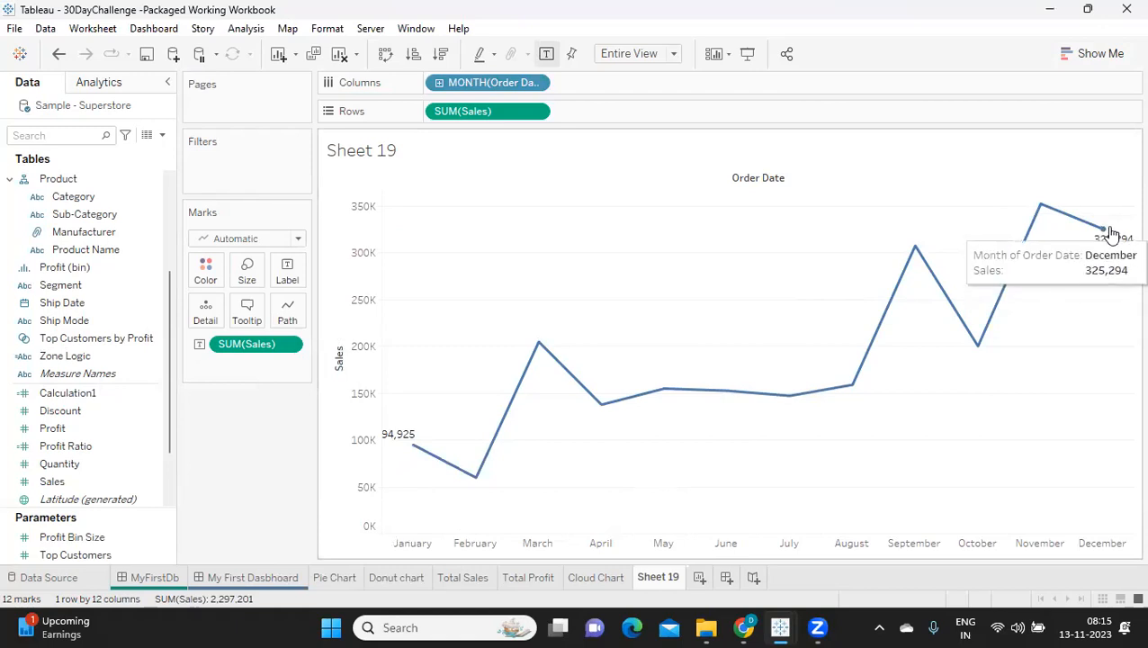
{"action": "mouse_move", "coordinate": [412, 458]}
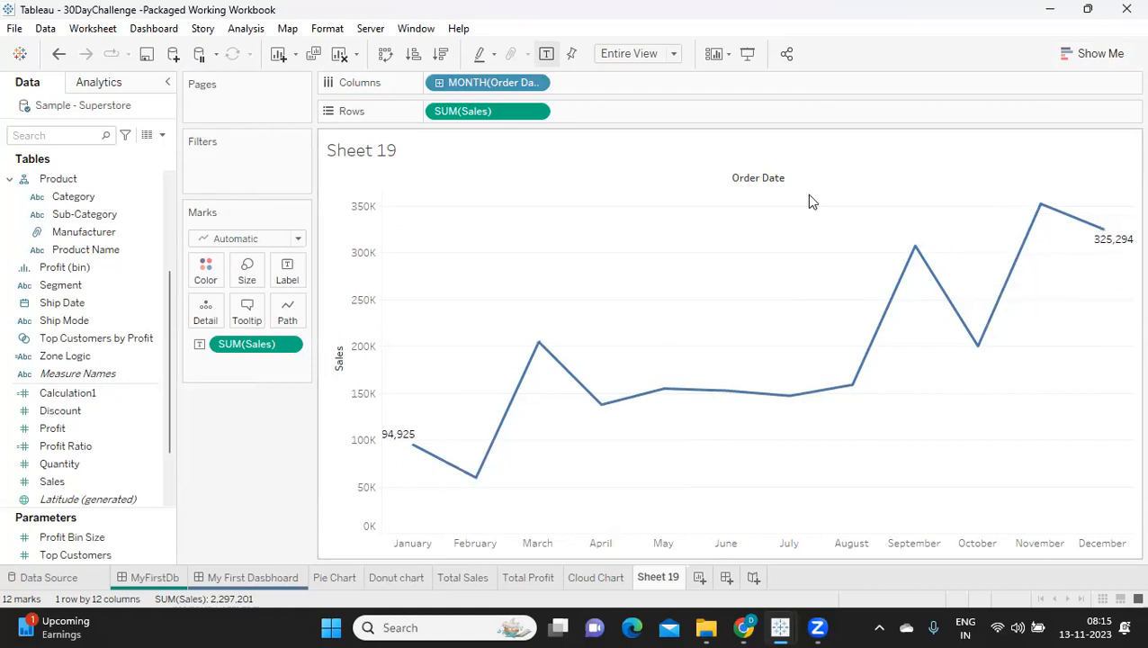
{"action": "left_click", "coordinate": [287, 275]}
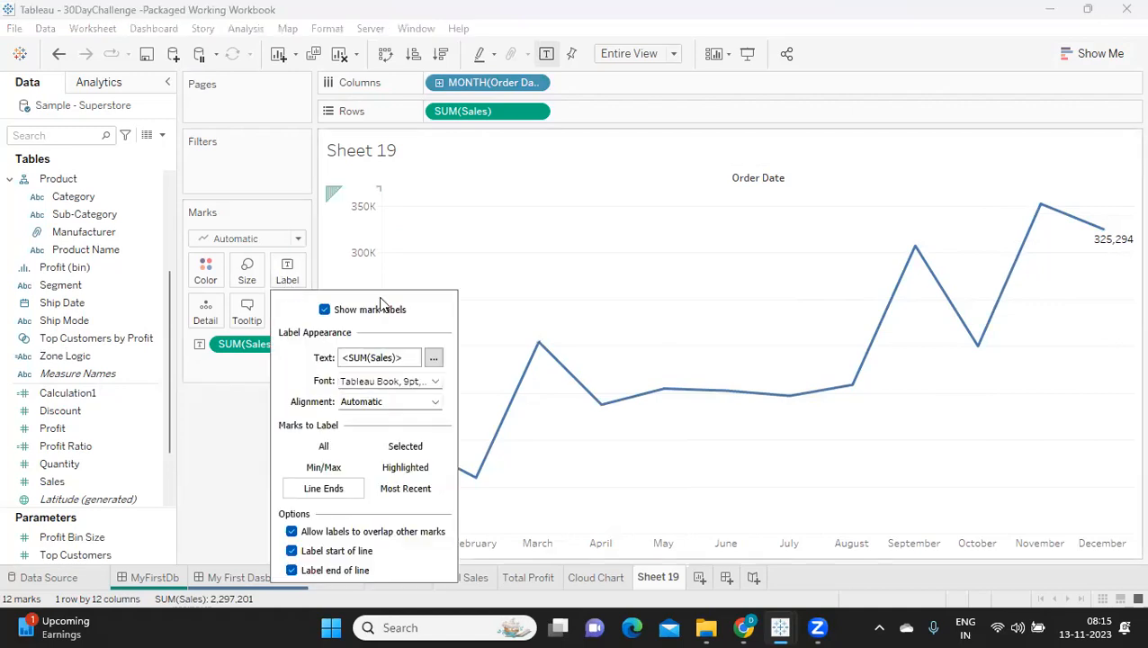
{"action": "left_click", "coordinate": [190, 423]}
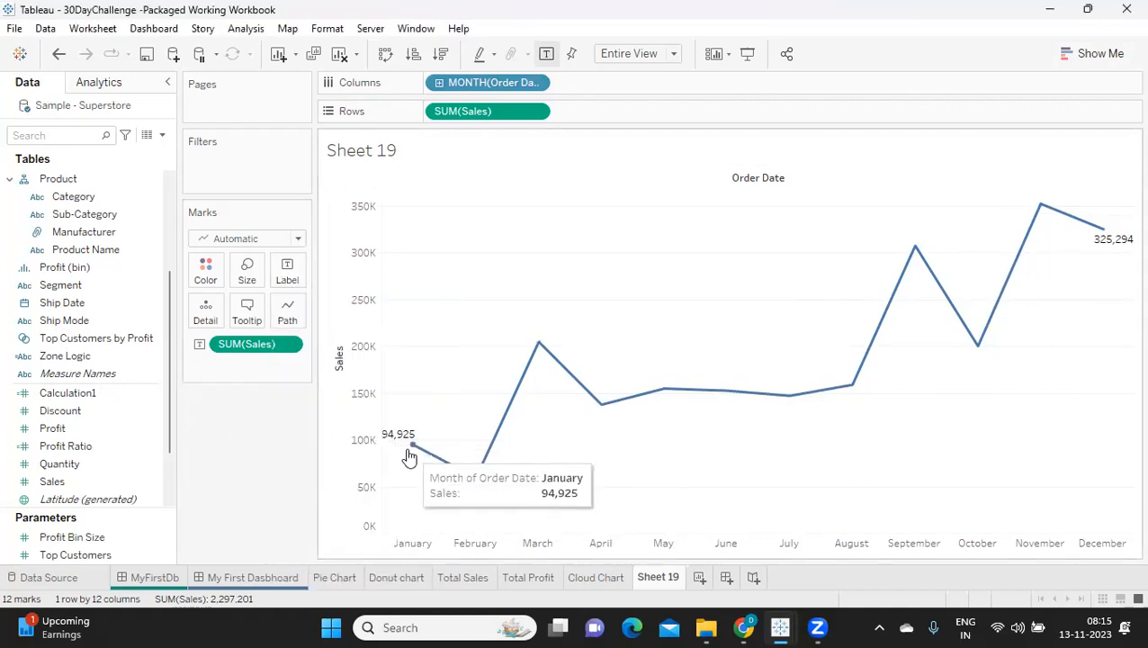
{"action": "mouse_move", "coordinate": [1103, 241]}
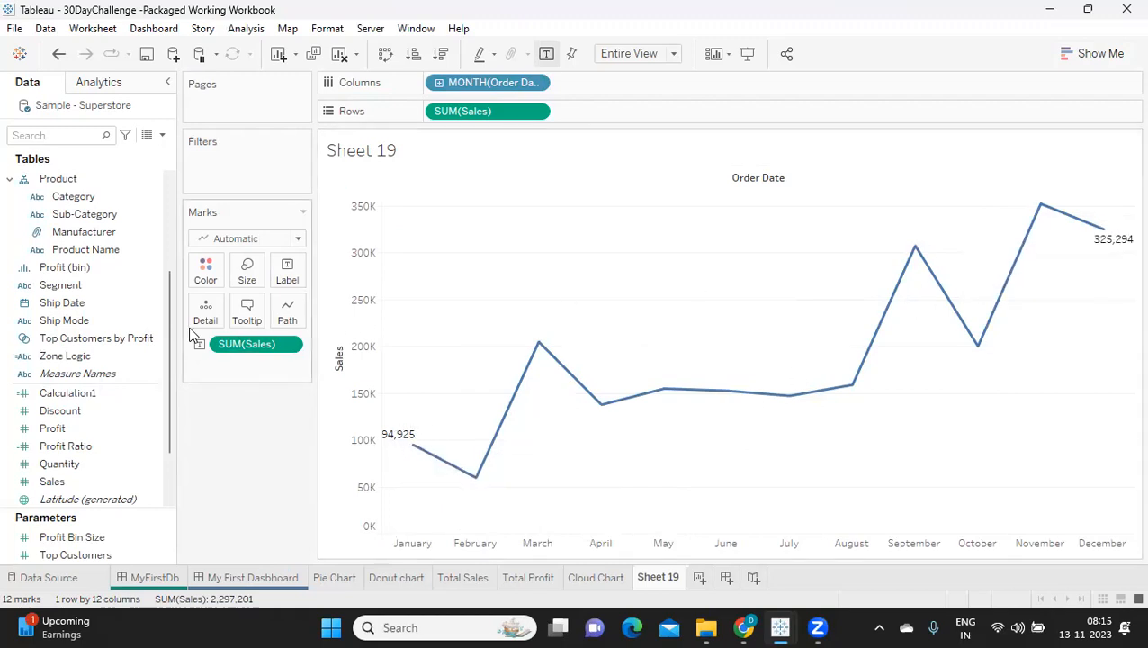
Step: Turn off the label at the start of the line, then swap so only the start of the line is labelled
{"action": "left_click", "coordinate": [284, 271]}
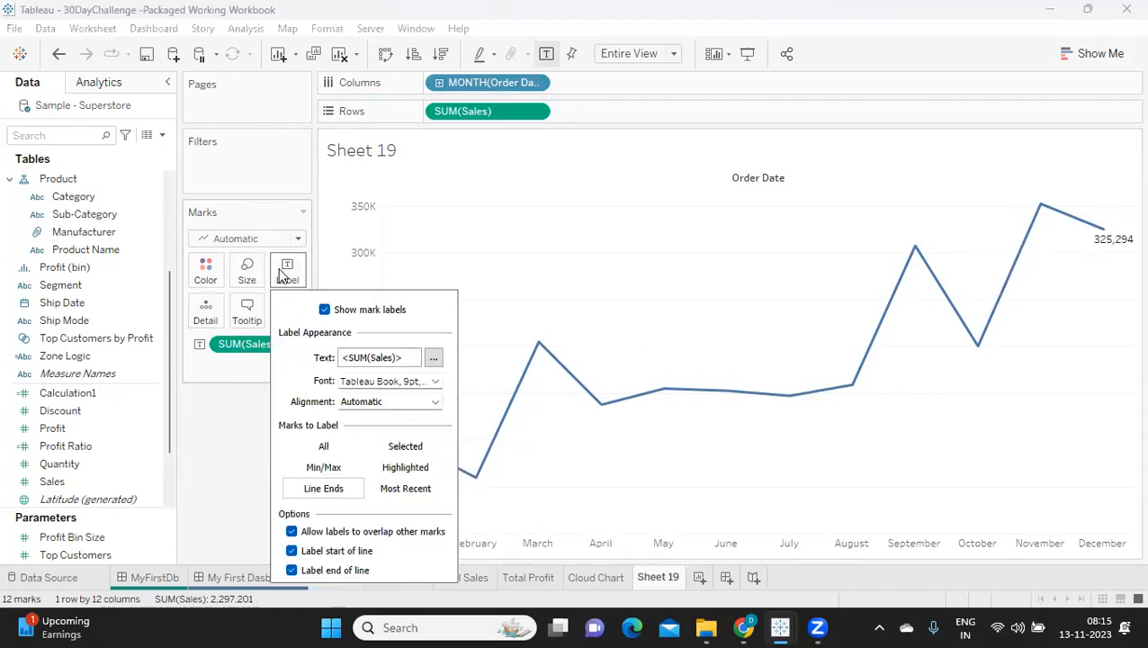
{"action": "left_click", "coordinate": [292, 551]}
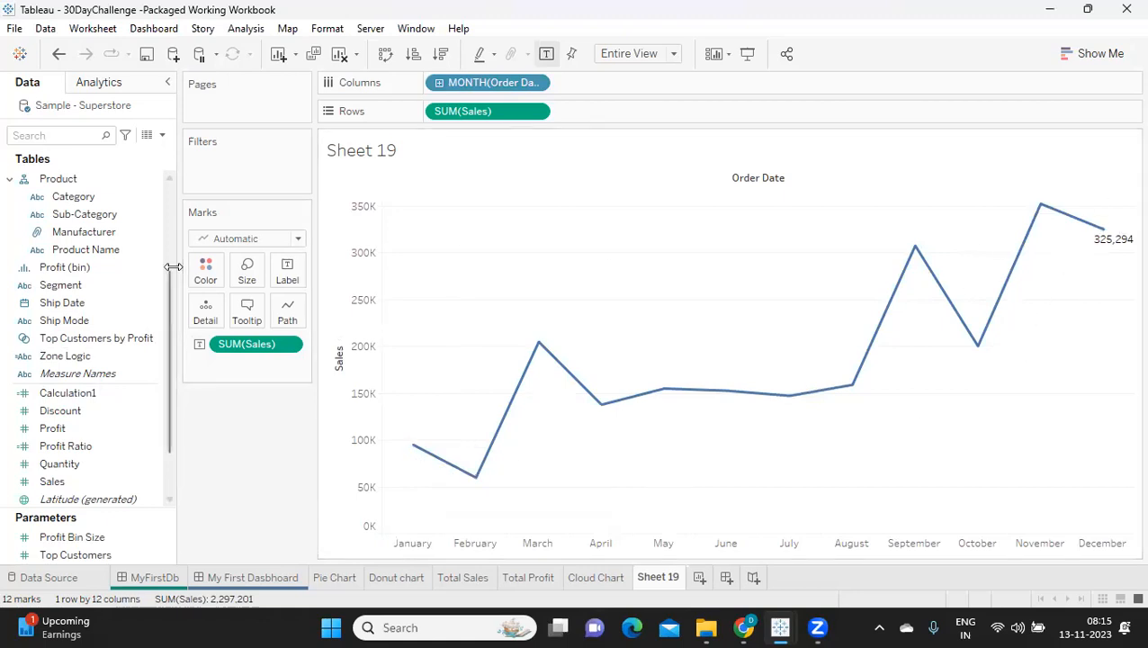
{"action": "left_click", "coordinate": [288, 272]}
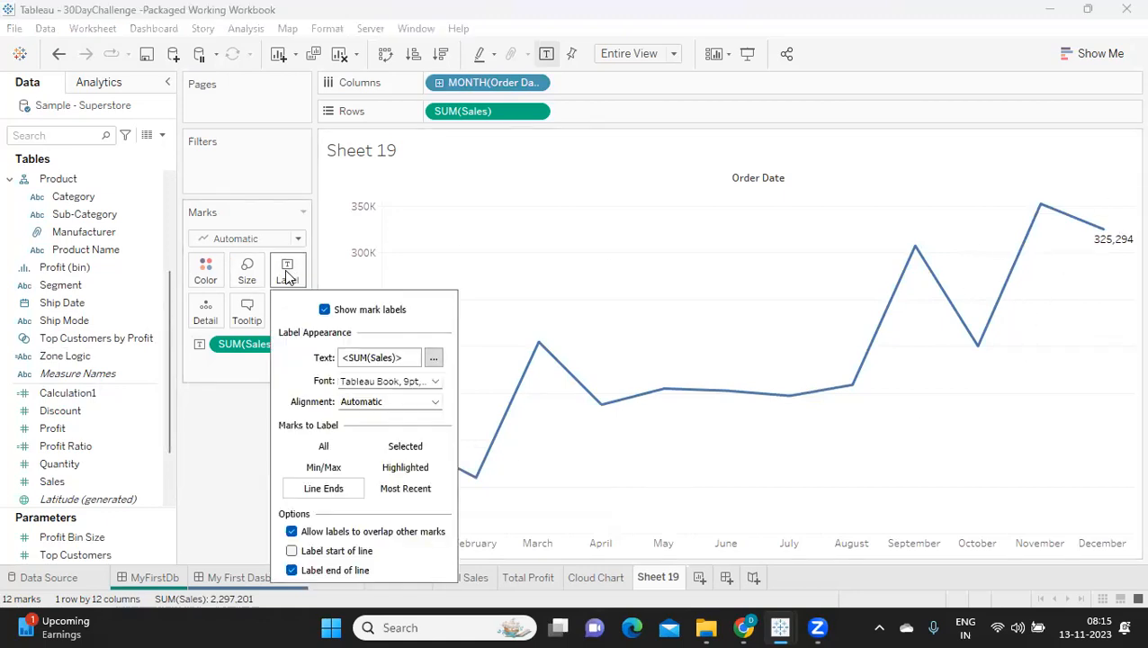
{"action": "left_click", "coordinate": [292, 571]}
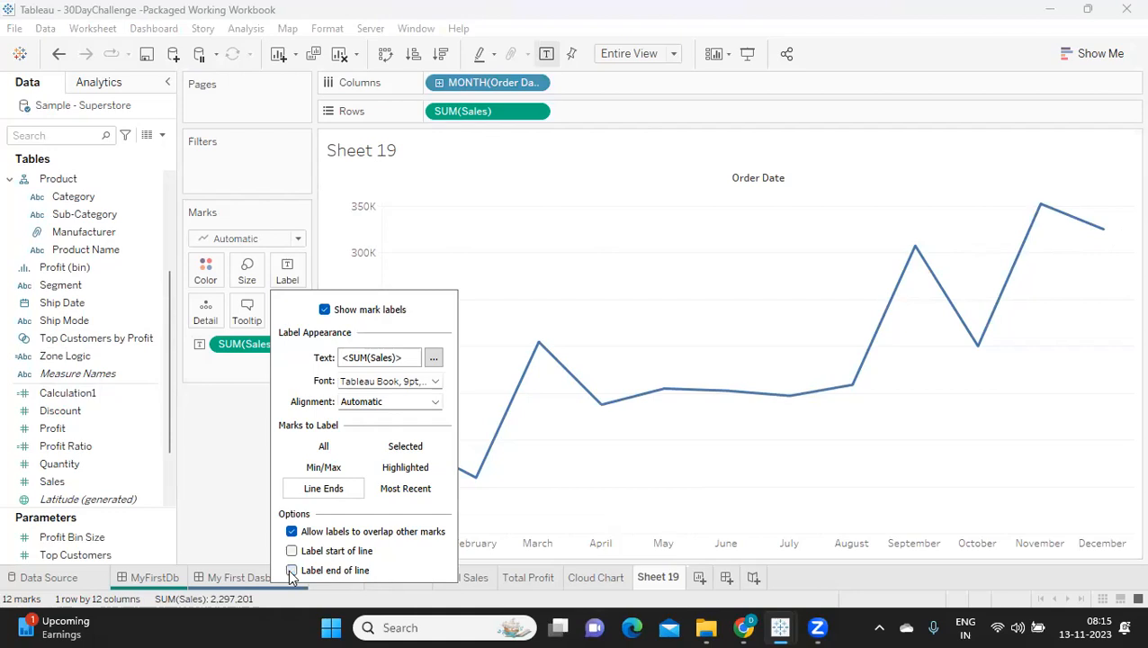
{"action": "left_click", "coordinate": [291, 551]}
{"action": "left_click", "coordinate": [236, 495]}
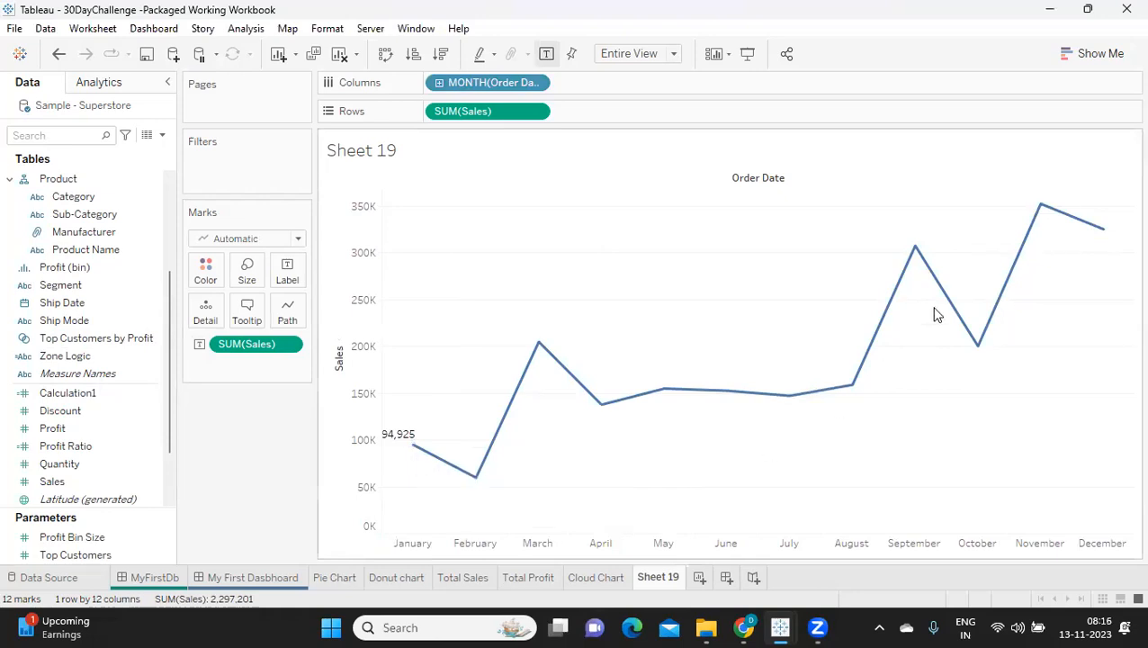
Step: Try labelling only the Most Recent mark, then set the labels to show on All marks
{"action": "left_click", "coordinate": [289, 272]}
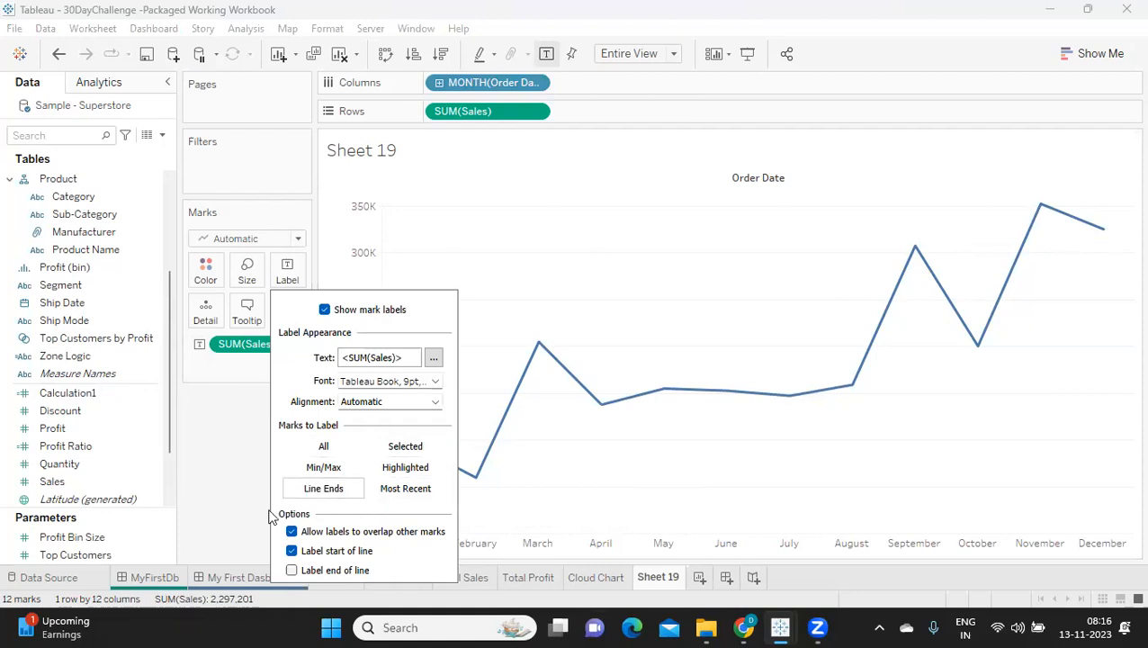
{"action": "left_click", "coordinate": [405, 493]}
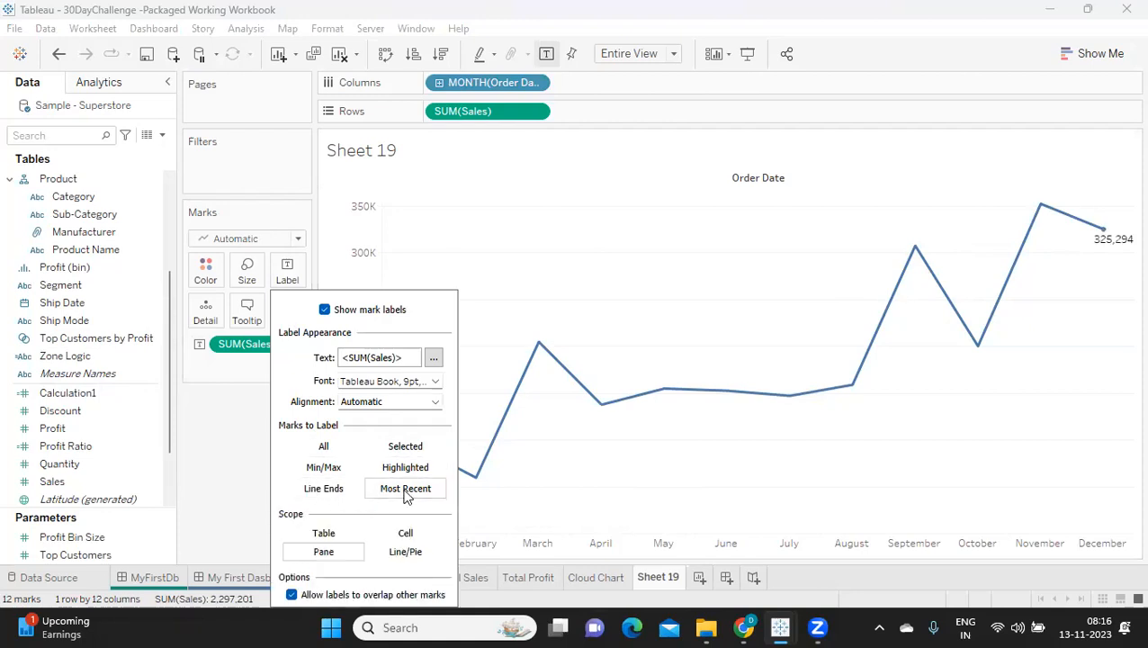
{"action": "left_click", "coordinate": [323, 446]}
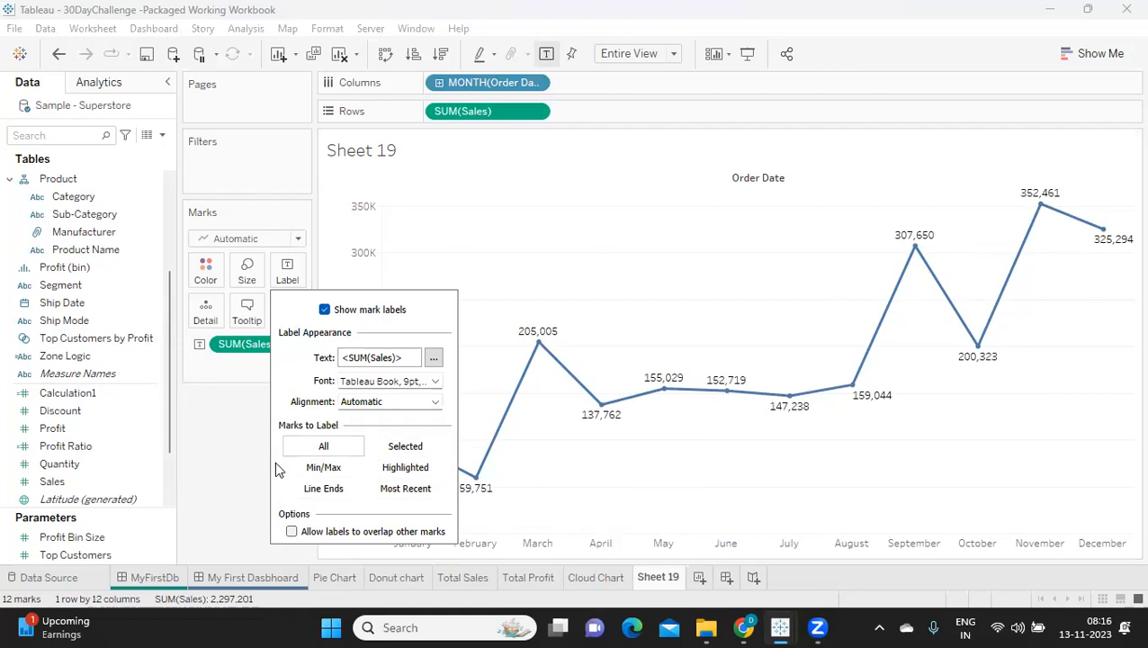
{"action": "left_click", "coordinate": [214, 435]}
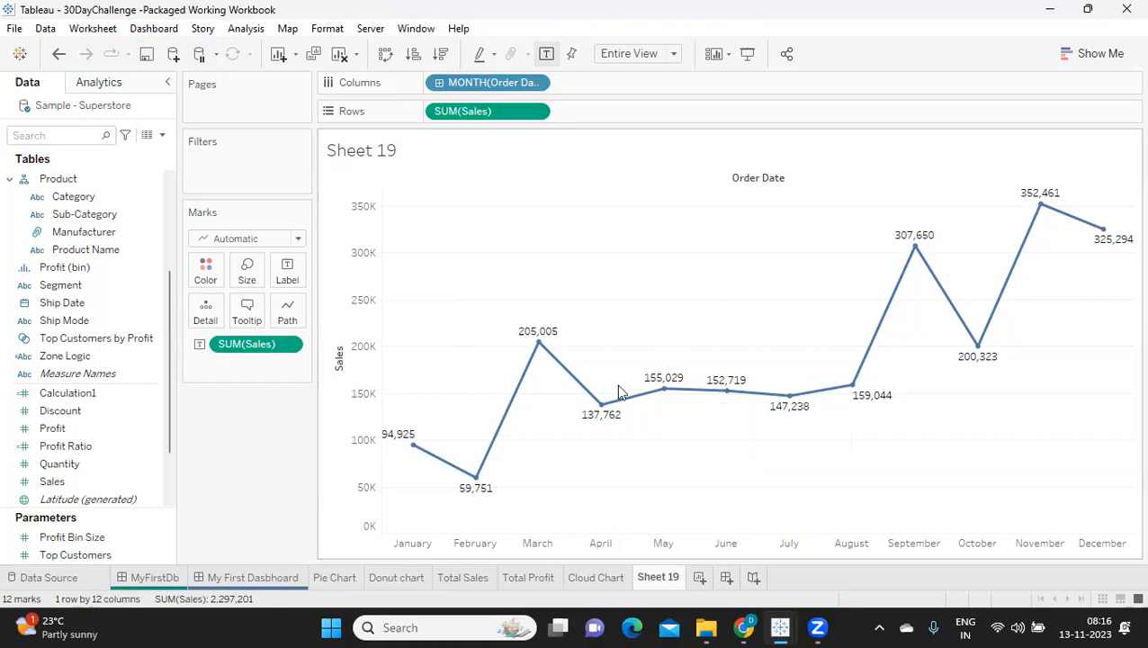
Step: Try the maximum line thickness on the monthly Sales chart, then return the line to its thin size
{"action": "left_click", "coordinate": [258, 285]}
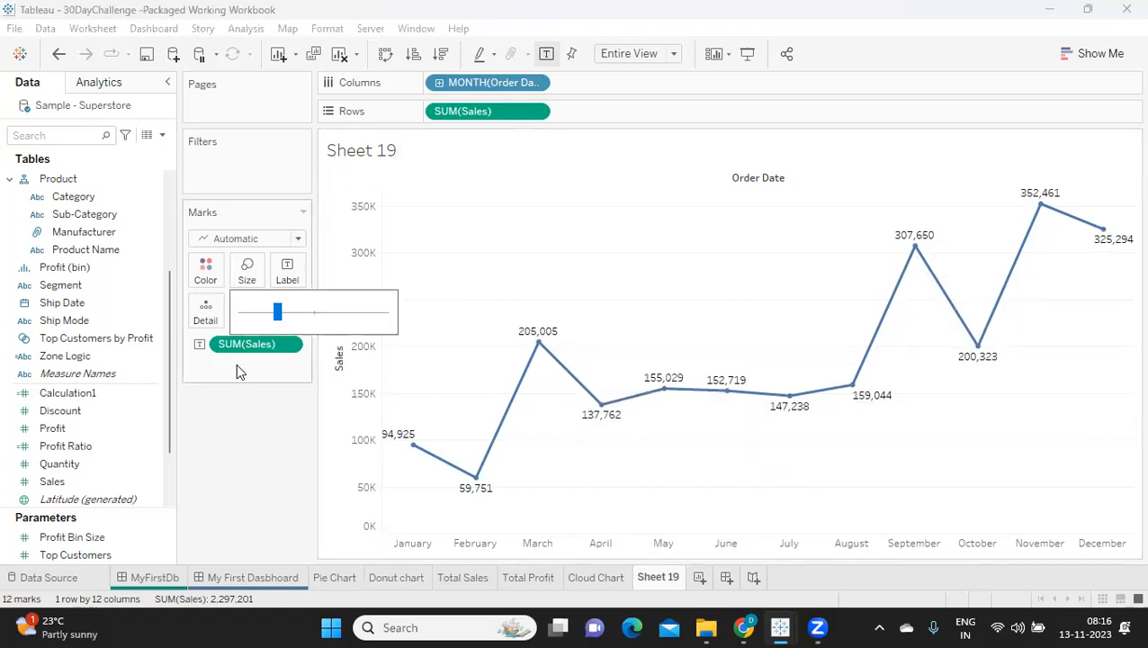
{"action": "left_click", "coordinate": [299, 315]}
{"action": "left_click_drag", "start_coordinate": [344, 322], "coordinate": [387, 315]}
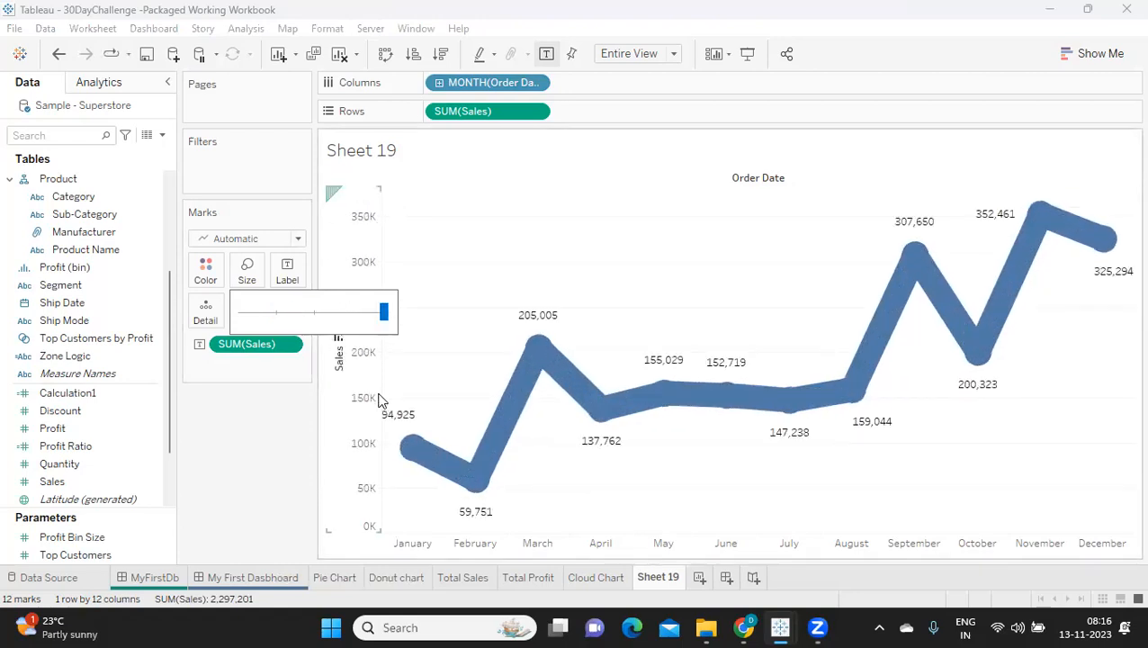
{"action": "left_click_drag", "start_coordinate": [385, 315], "coordinate": [277, 315]}
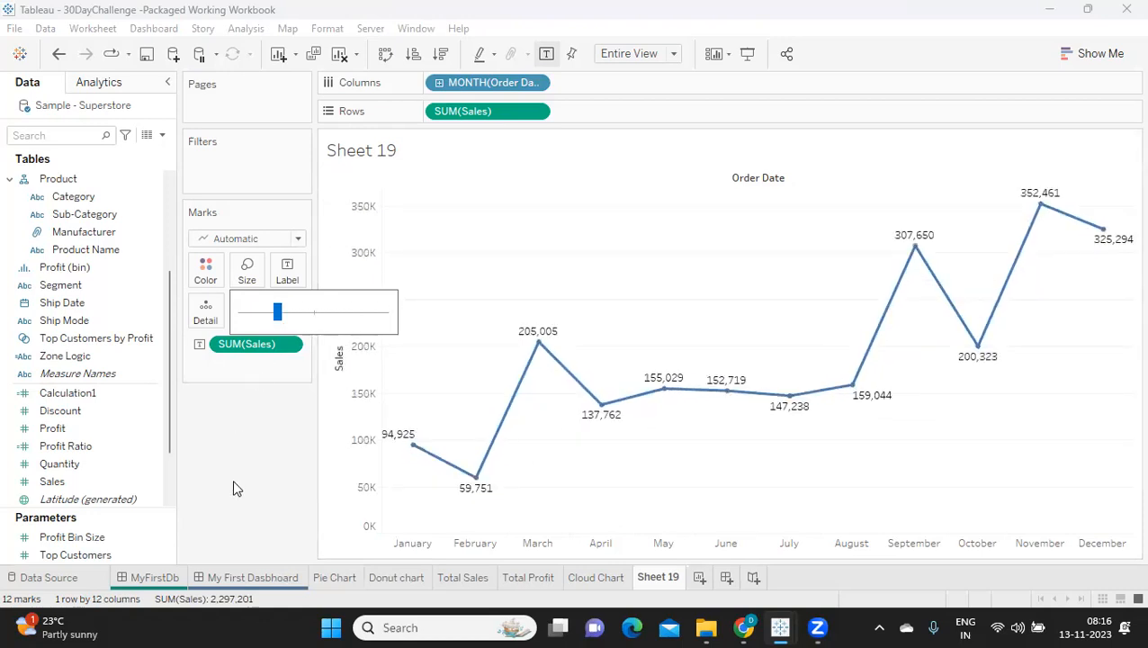
Step: Rename the monthly Sales sheet as Line Chart
{"action": "double_click", "coordinate": [666, 578]}
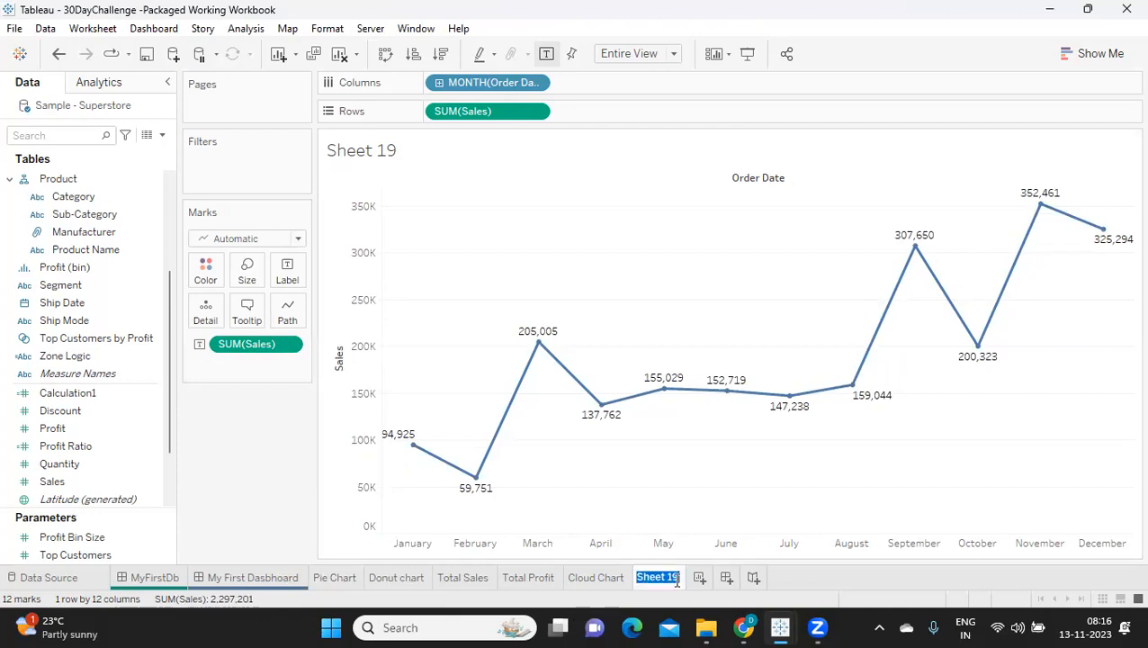
{"action": "type", "text": "Line Chart"}
{"action": "key", "text": "Return"}
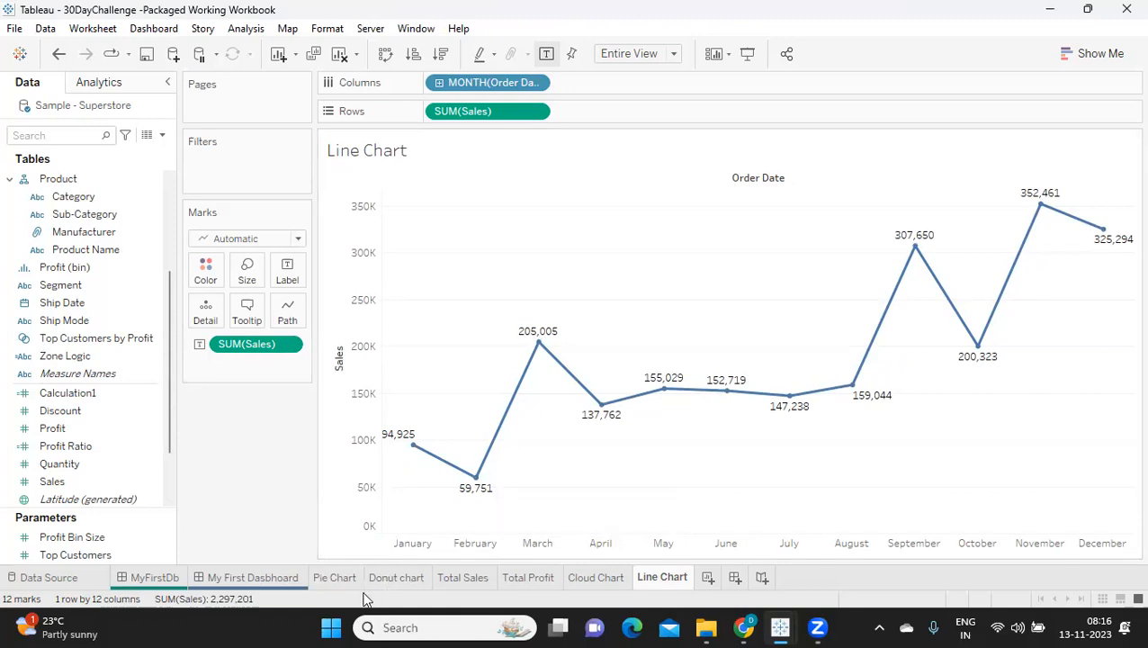
Step: Create a new dashboard, look over its available sheets and objects, and set new items to be placed as Floating
{"action": "left_click", "coordinate": [735, 577]}
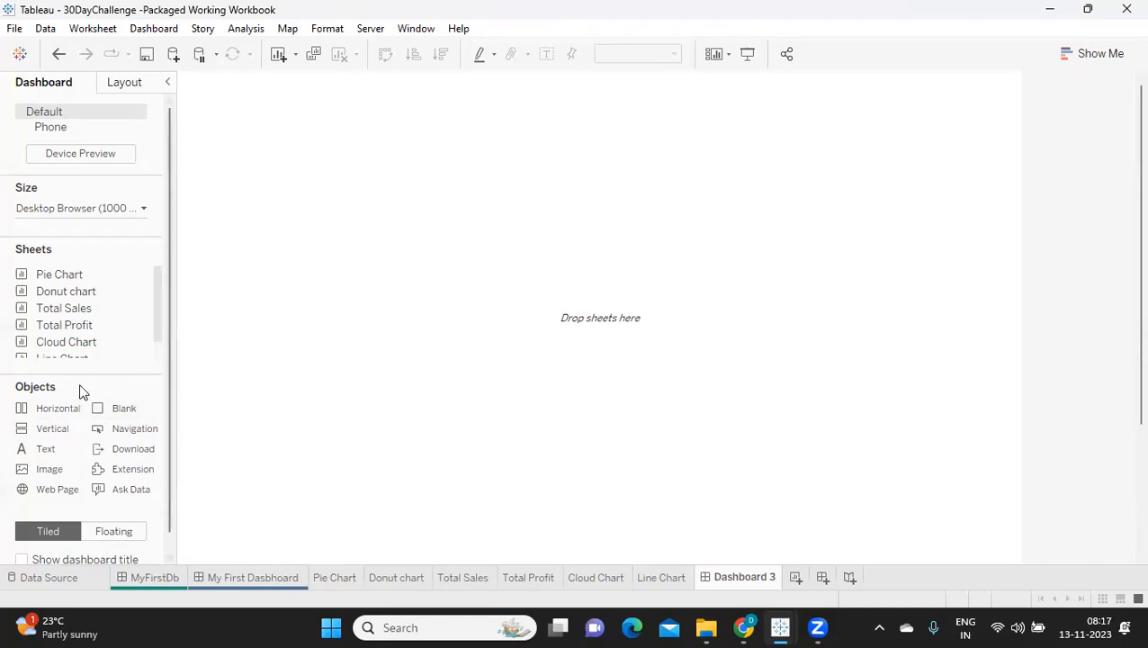
{"action": "scroll", "coordinate": [124, 326], "scroll_direction": "down", "scroll_amount": 1}
{"action": "scroll", "coordinate": [123, 326], "scroll_direction": "down", "scroll_amount": 1}
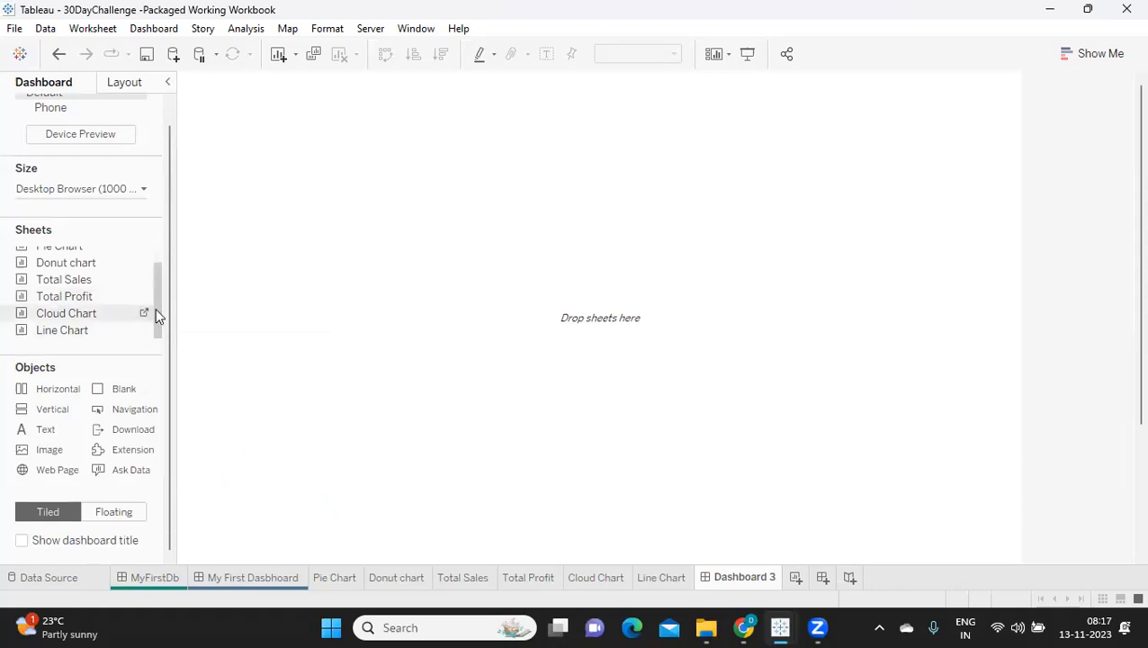
{"action": "scroll", "coordinate": [155, 314], "scroll_direction": "up", "scroll_amount": 1}
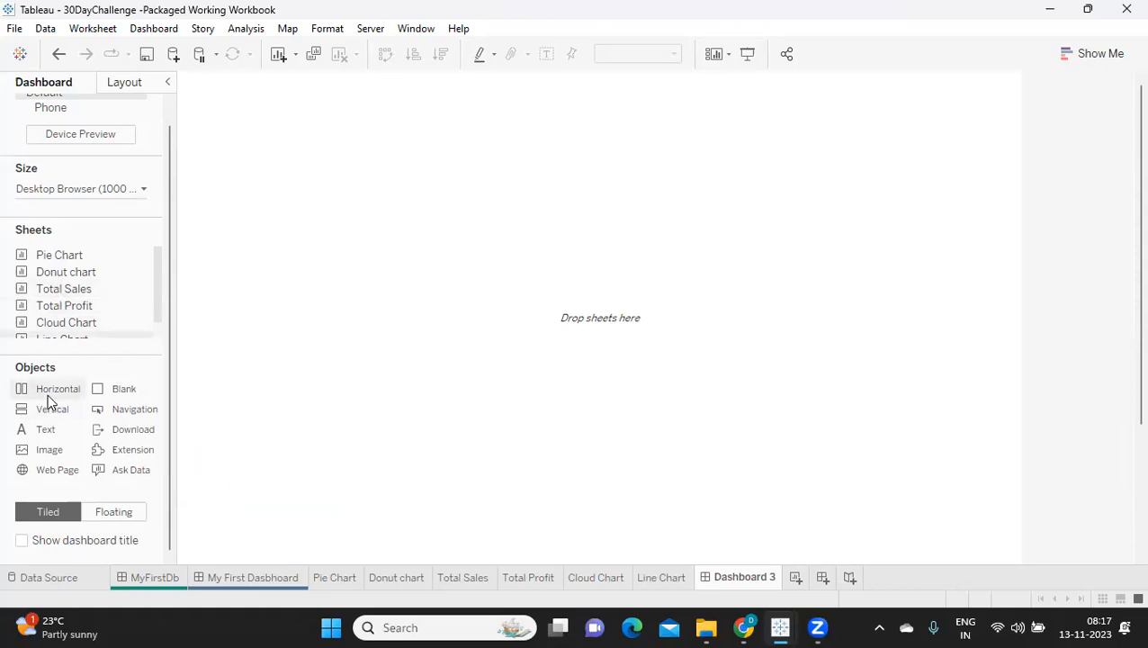
{"action": "left_click_drag", "start_coordinate": [48, 393], "coordinate": [95, 292]}
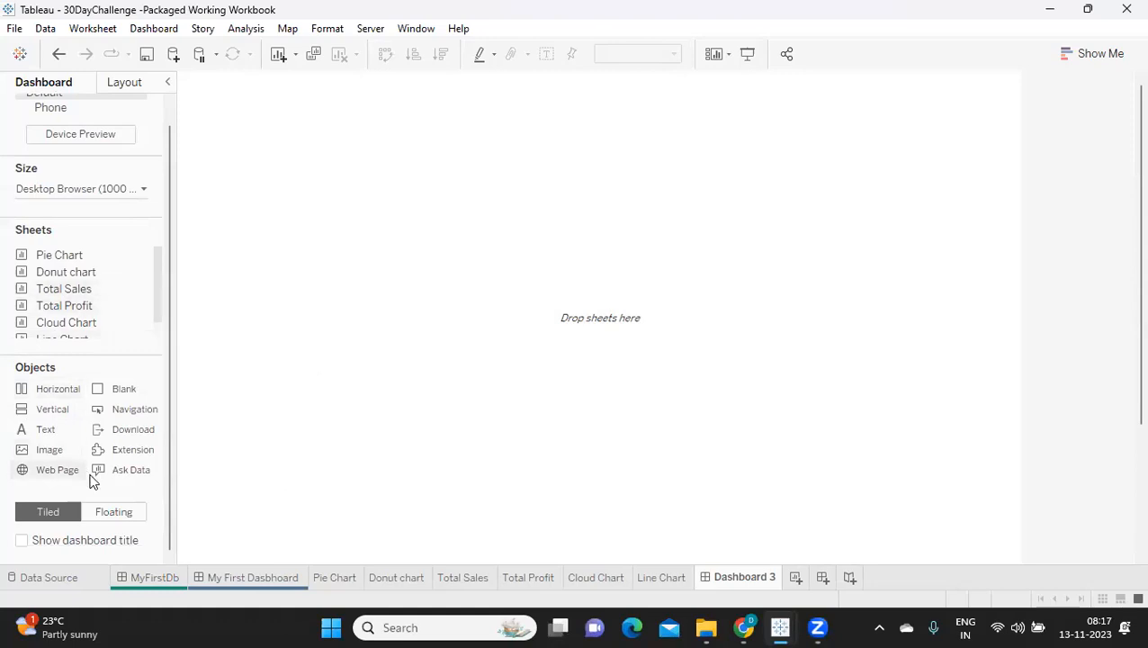
{"action": "left_click", "coordinate": [114, 511]}
Step: Place a floating text object in the dashboard's upper-left corner with the text "MY Dashboard 2"
{"action": "mouse_move", "coordinate": [44, 295]}
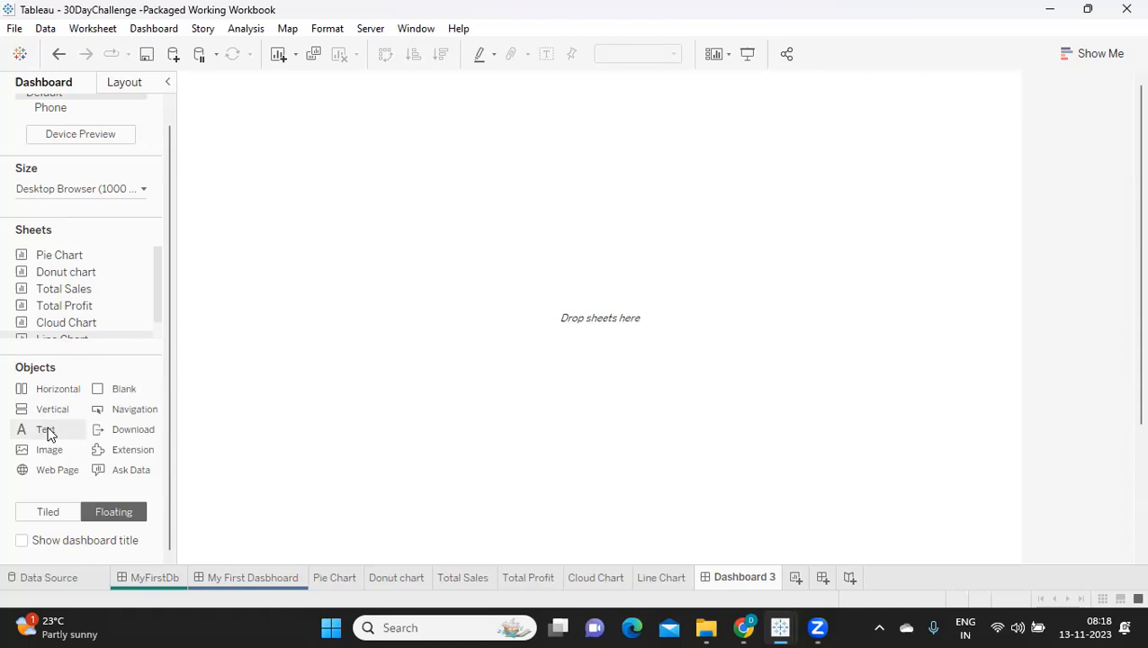
{"action": "left_click_drag", "start_coordinate": [50, 435], "coordinate": [203, 93]}
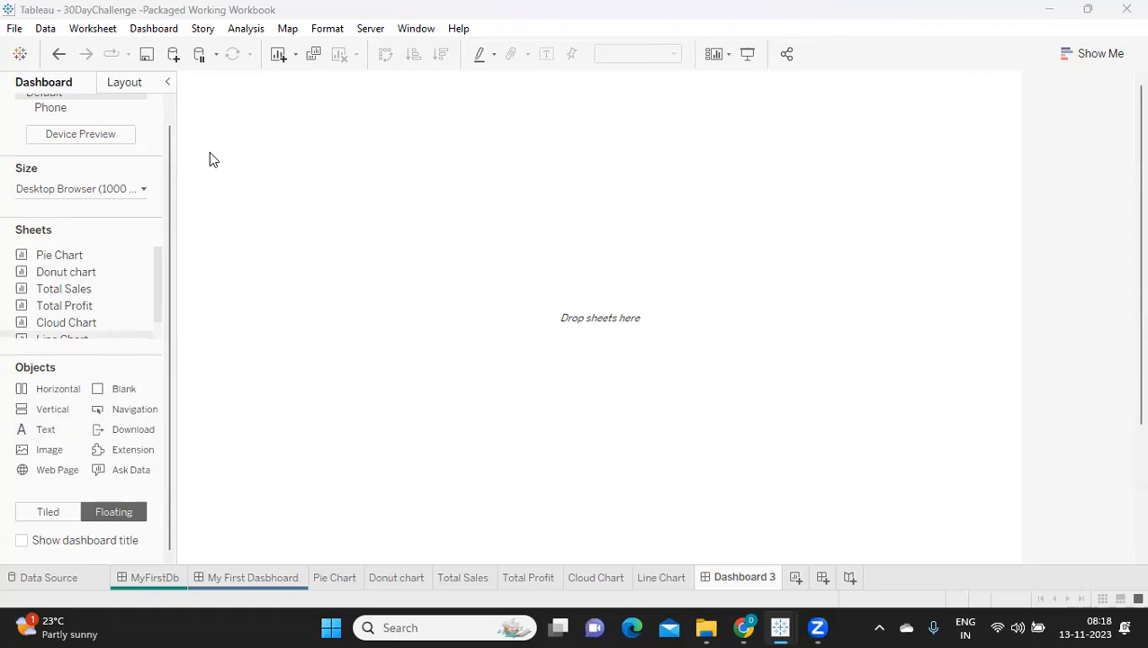
{"action": "type", "text": "MY Dashboard 2"}
Step: Format the title text as centered, bold, size 18 in the Tableau Bold font and apply it
{"action": "key", "text": "ctrl+a"}
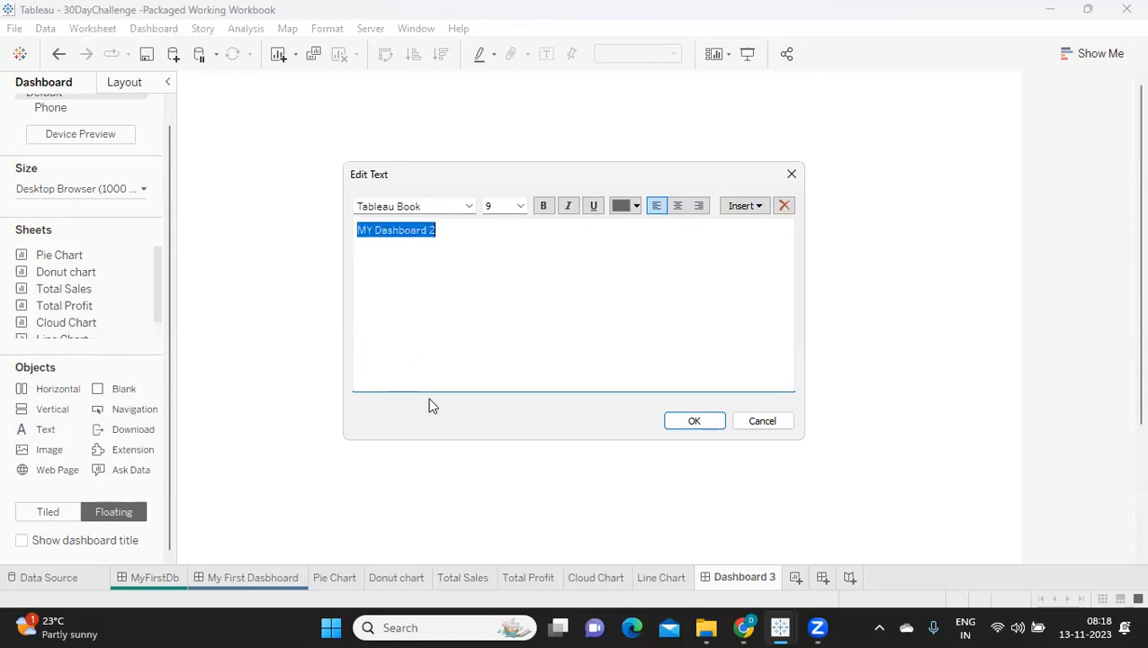
{"action": "left_click", "coordinate": [679, 207]}
{"action": "left_click", "coordinate": [543, 206]}
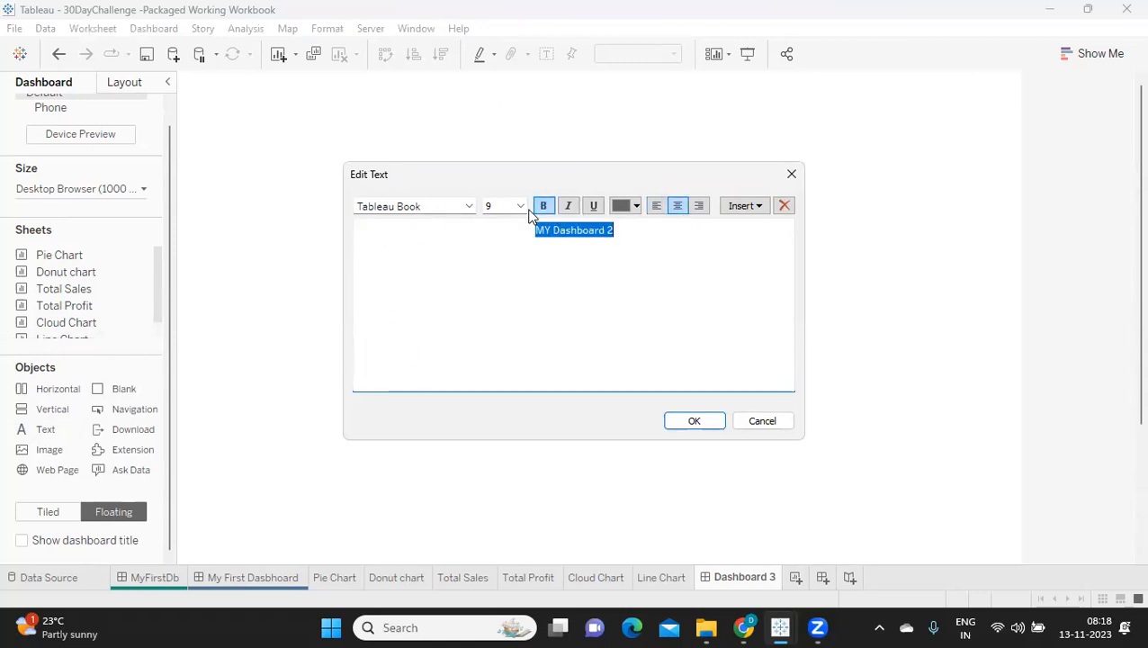
{"action": "left_click", "coordinate": [521, 206]}
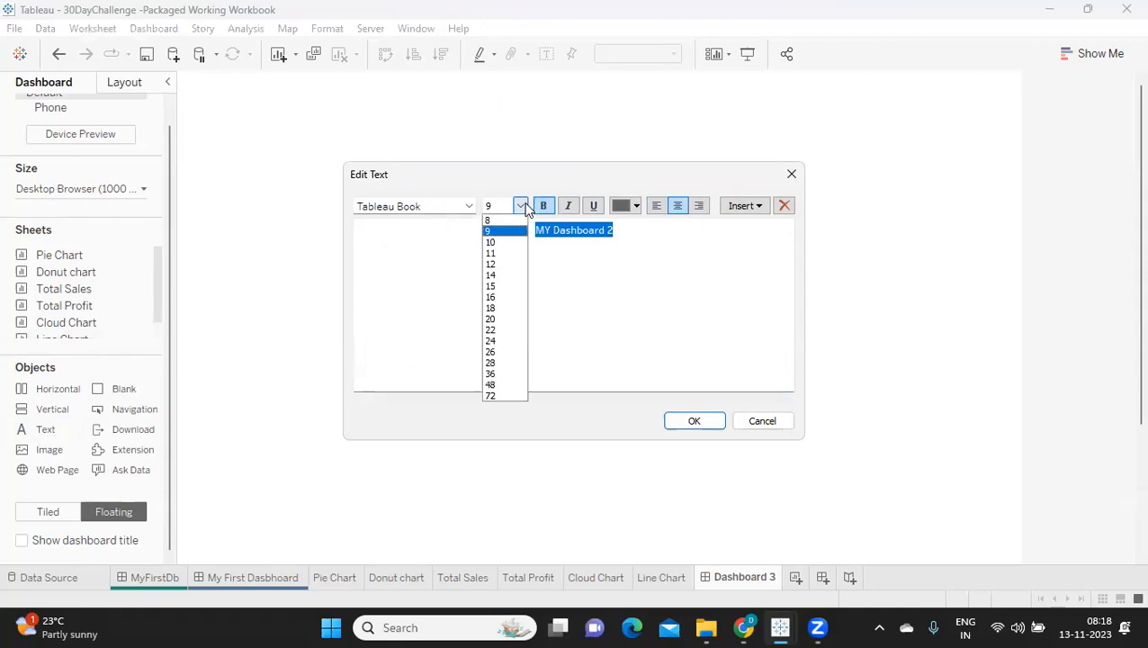
{"action": "left_click", "coordinate": [499, 308]}
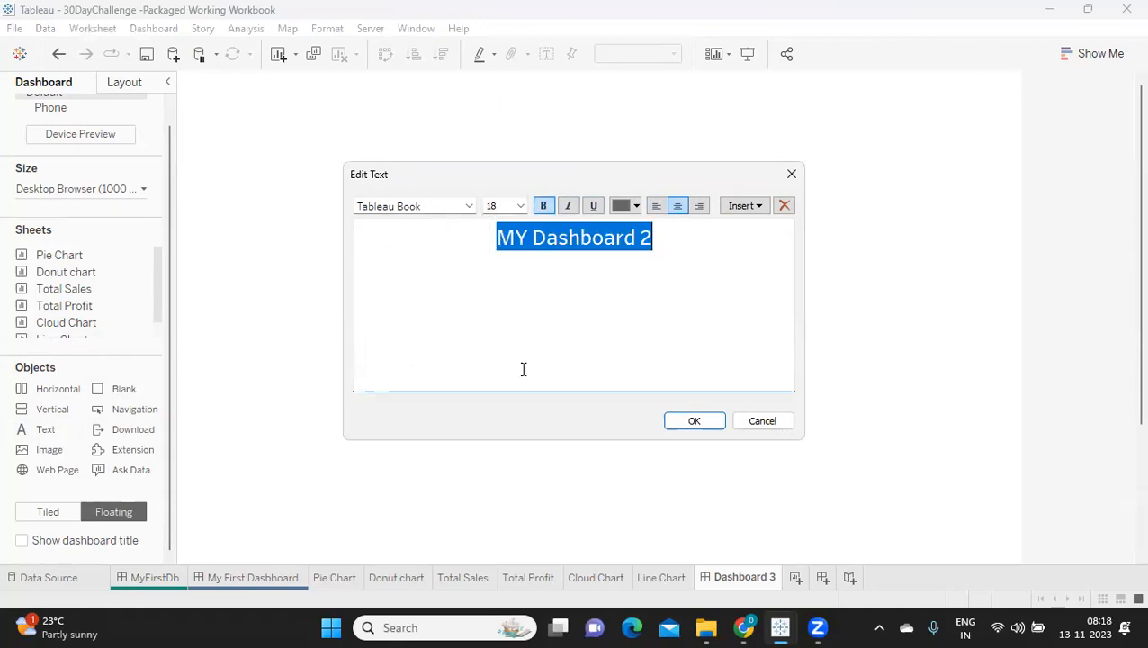
{"action": "left_click", "coordinate": [470, 206]}
{"action": "left_click", "coordinate": [443, 235]}
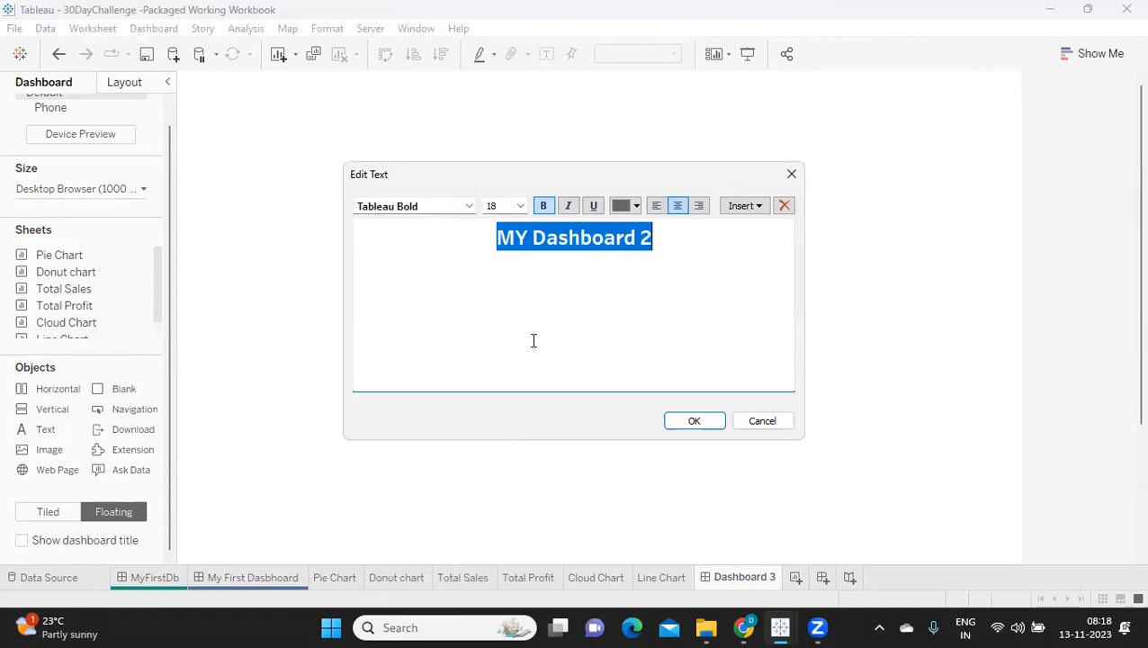
{"action": "left_click", "coordinate": [694, 421]}
Step: Stretch the title box across the dashboard to about 957 wide and show its layout settings
{"action": "left_click_drag", "start_coordinate": [357, 93], "coordinate": [1006, 97]}
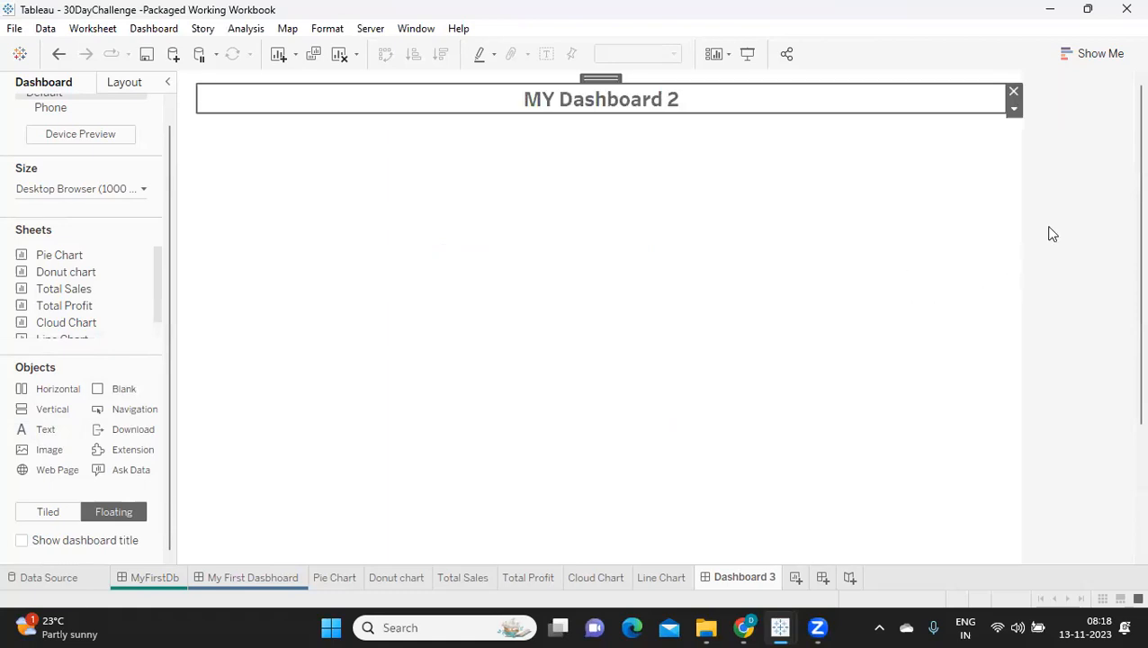
{"action": "left_click", "coordinate": [853, 222]}
{"action": "left_click", "coordinate": [610, 110]}
{"action": "left_click", "coordinate": [127, 83]}
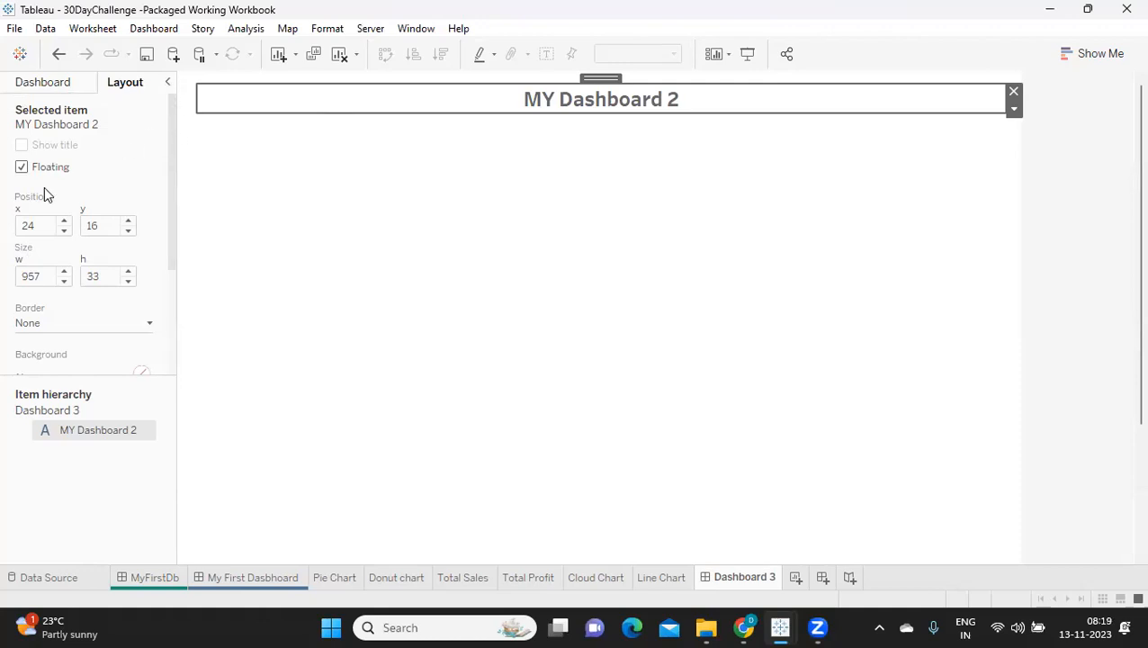
Step: Adjust the title box's left edge until it is about 954 wide, then set its x position to 30
{"action": "left_click", "coordinate": [41, 226]}
{"action": "left_click_drag", "start_coordinate": [202, 108], "coordinate": [340, 120]}
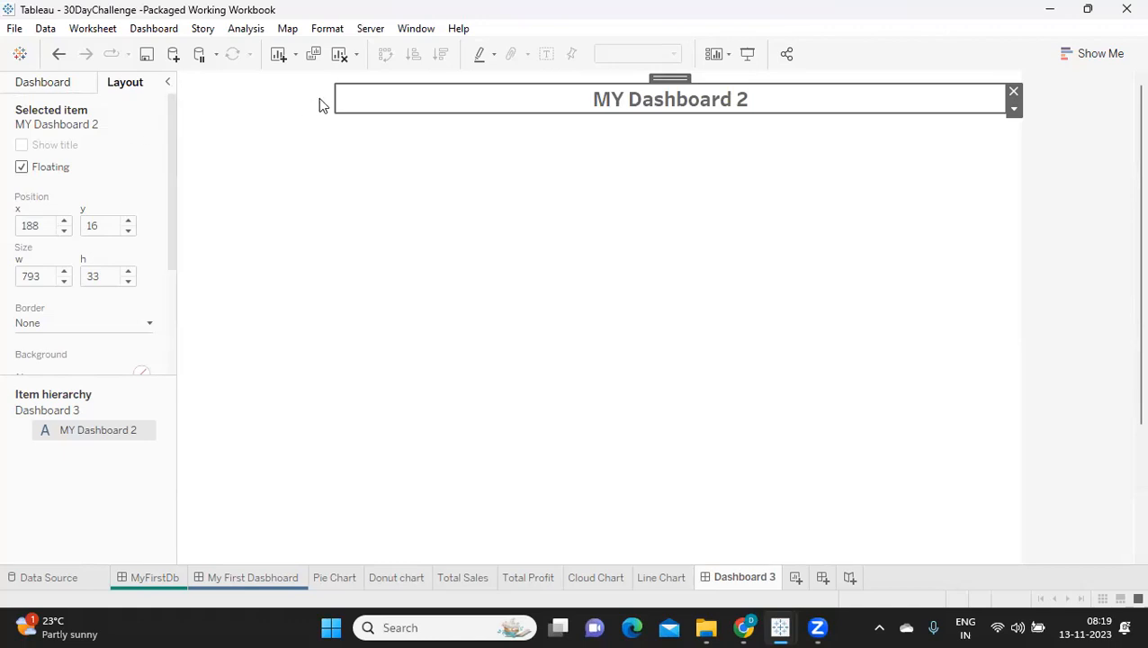
{"action": "left_click_drag", "start_coordinate": [333, 96], "coordinate": [202, 106]}
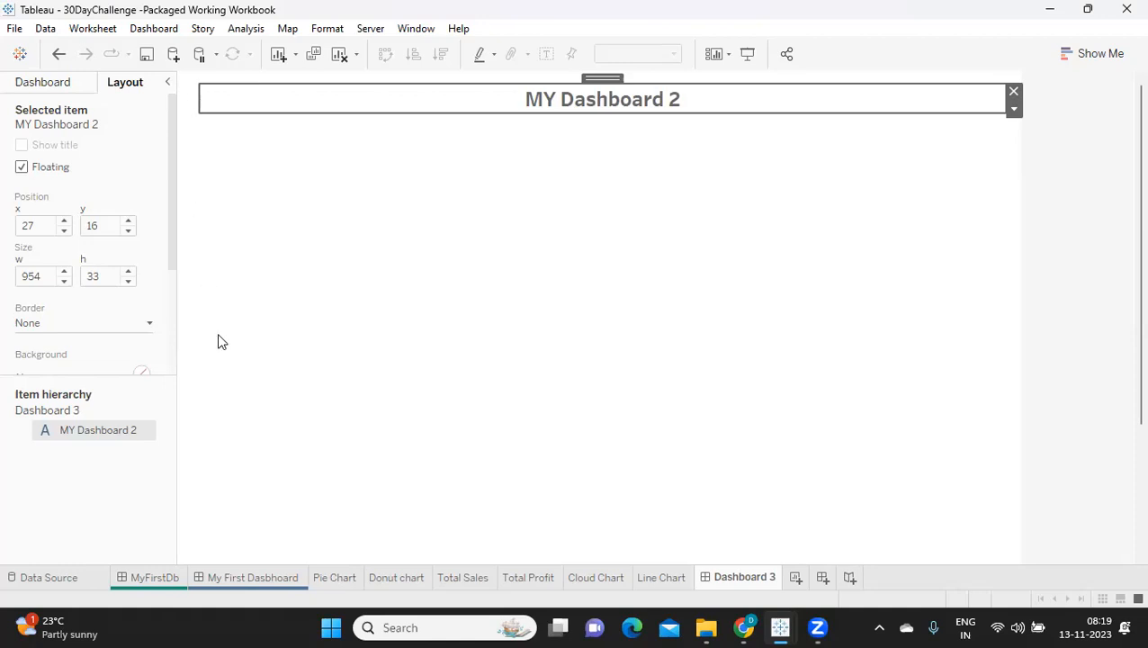
{"action": "left_click", "coordinate": [64, 221]}
{"action": "left_click", "coordinate": [64, 222]}
{"action": "left_click", "coordinate": [64, 222]}
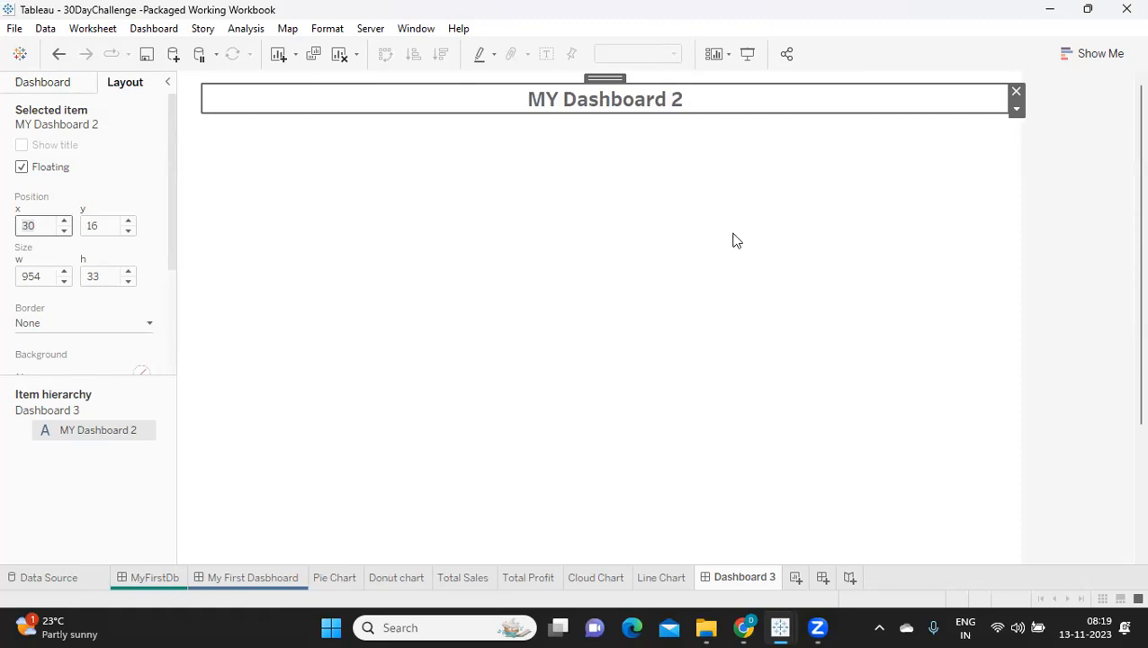
{"action": "left_click", "coordinate": [1067, 226]}
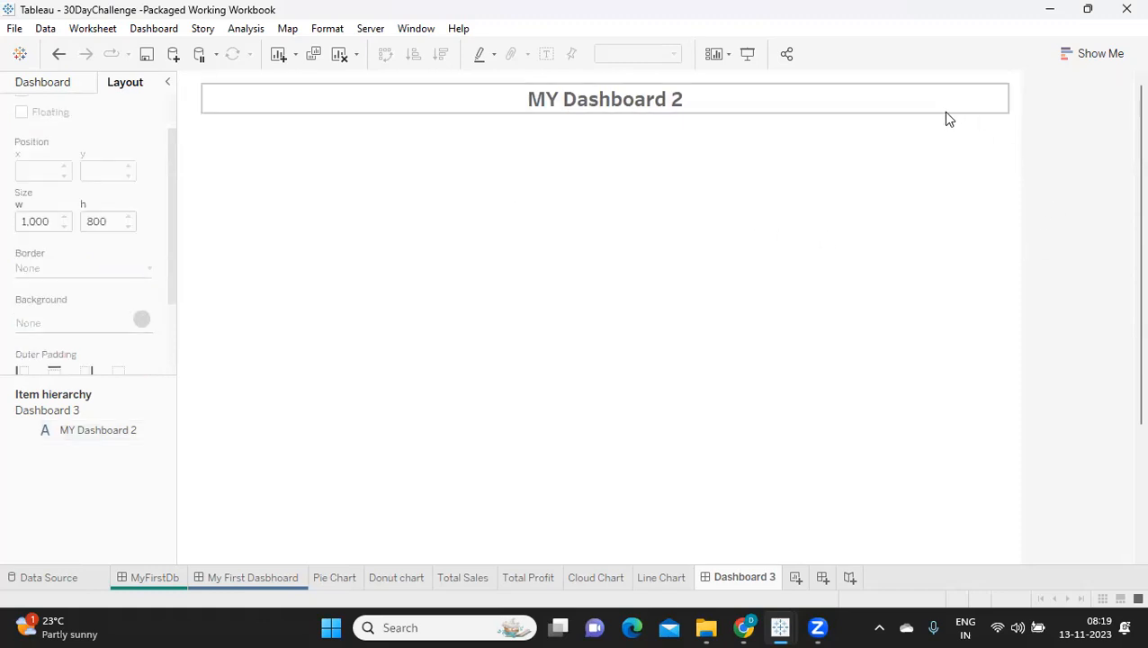
Step: Give the title box a solid black border
{"action": "left_click", "coordinate": [849, 107]}
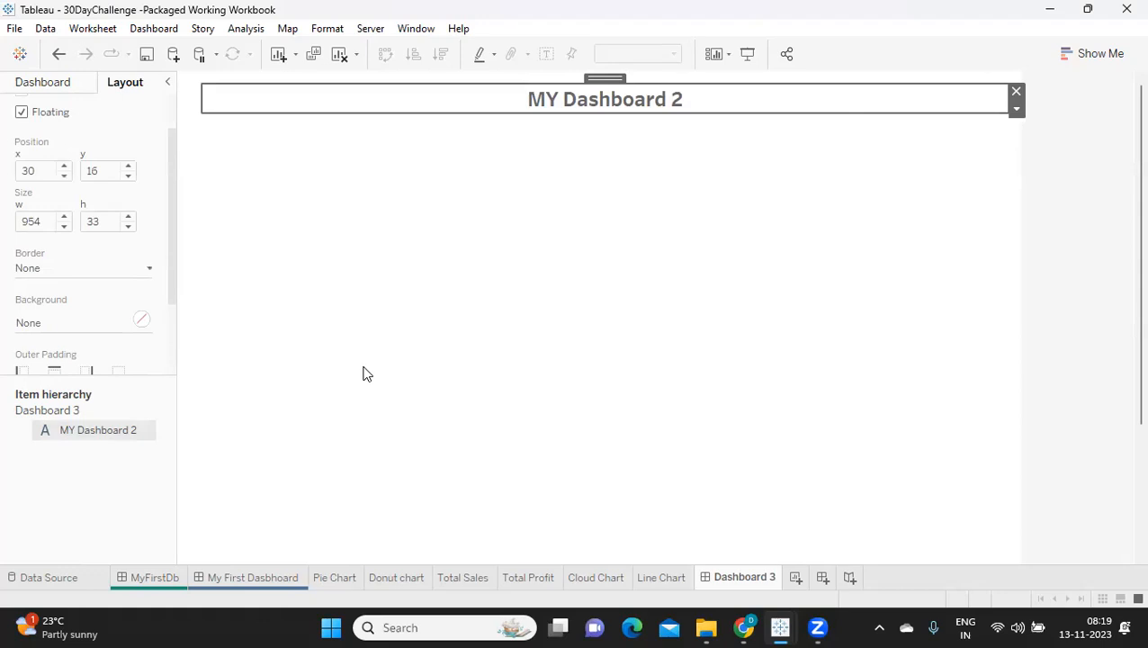
{"action": "left_click", "coordinate": [83, 267]}
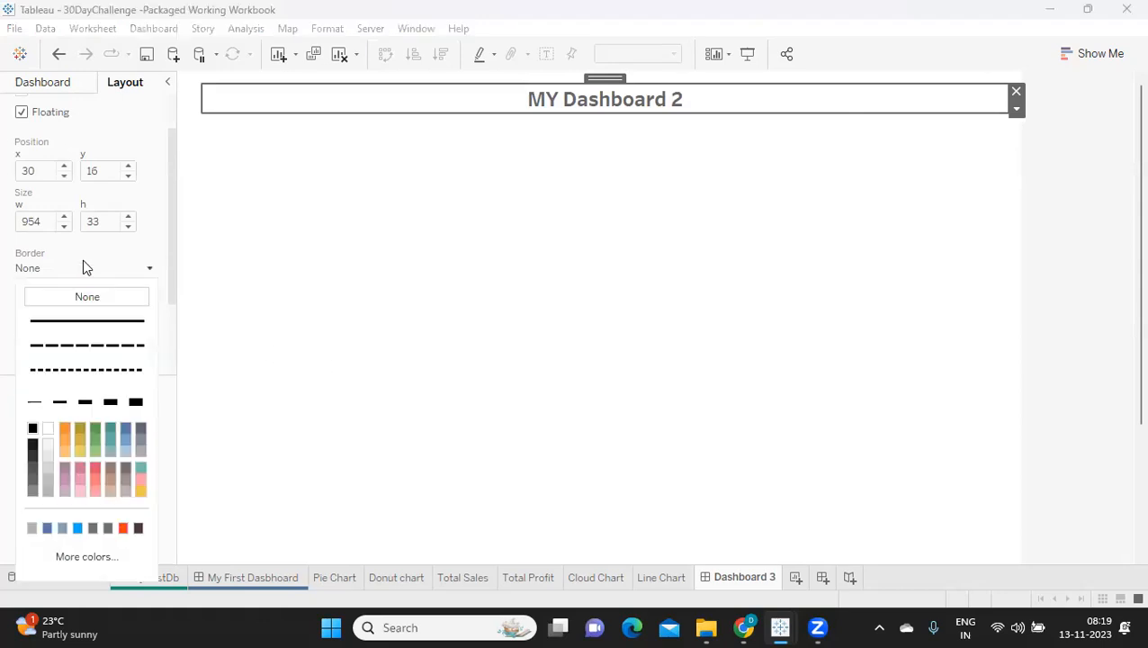
{"action": "left_click", "coordinate": [35, 430]}
{"action": "left_click", "coordinate": [1026, 252]}
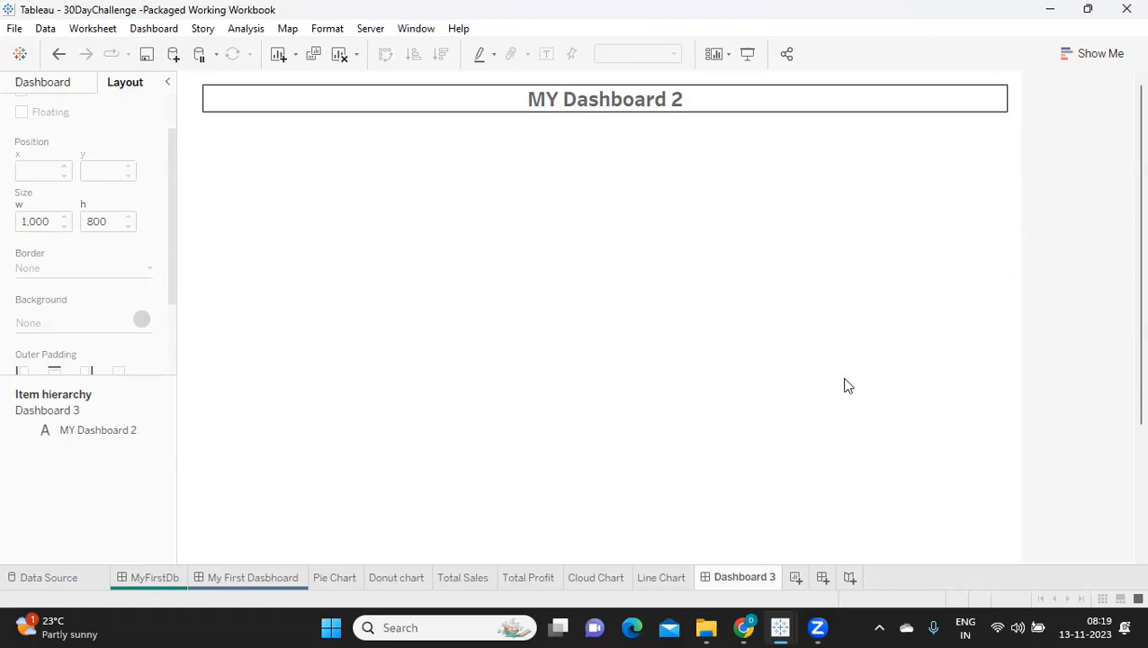
Step: Set the title box's y position to 25
{"action": "left_click", "coordinate": [256, 101]}
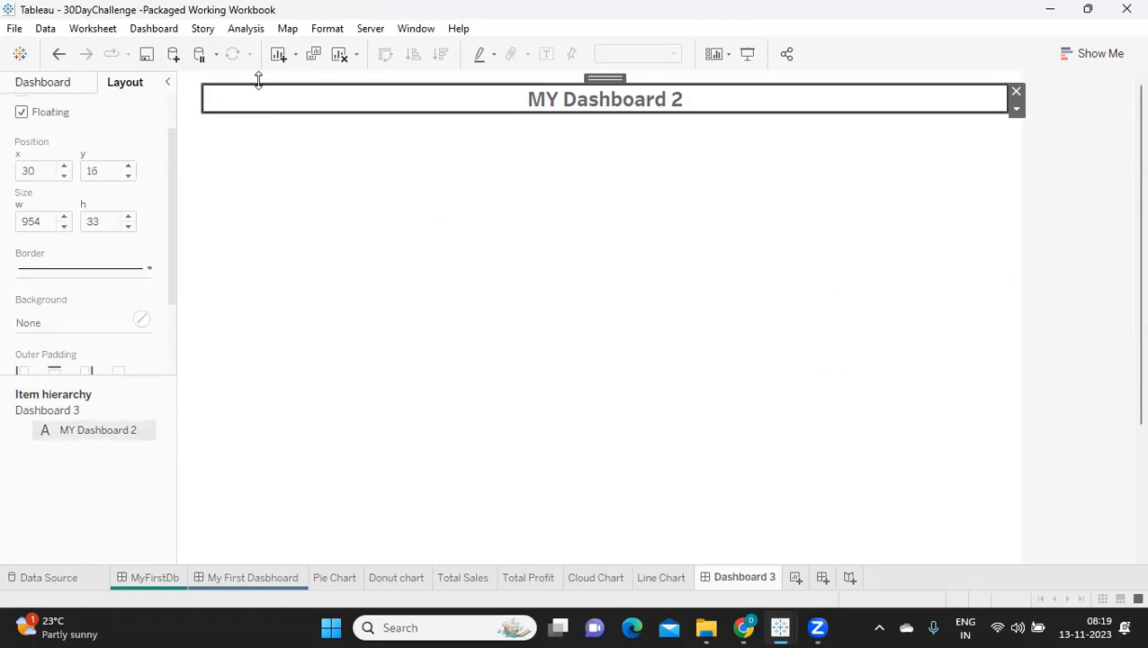
{"action": "left_click", "coordinate": [100, 173]}
{"action": "double_click", "coordinate": [100, 173]}
{"action": "left_click", "coordinate": [130, 168]}
{"action": "left_click", "coordinate": [130, 168]}
{"action": "left_click", "coordinate": [1034, 362]}
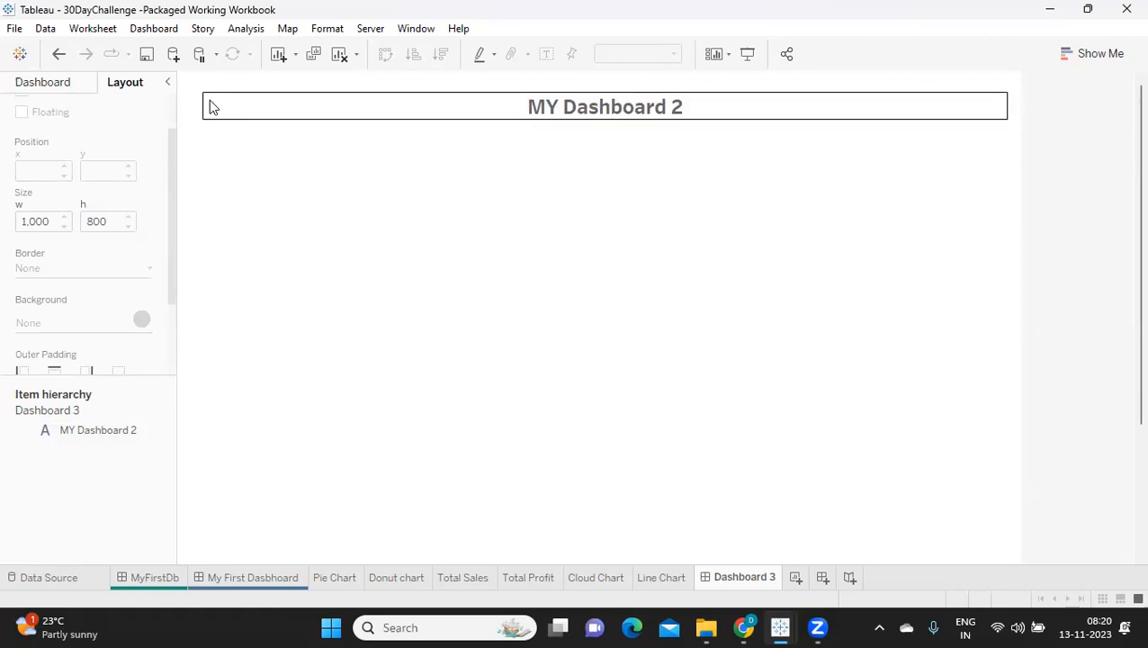
{"action": "left_click", "coordinate": [259, 105]}
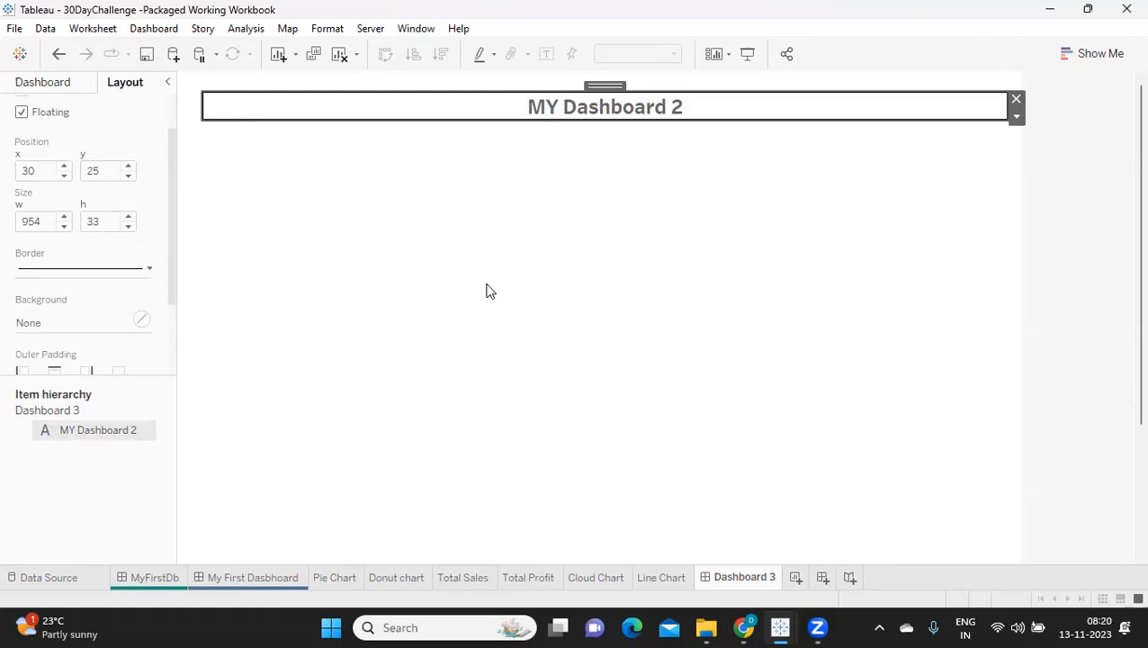
{"action": "left_click", "coordinate": [1114, 156]}
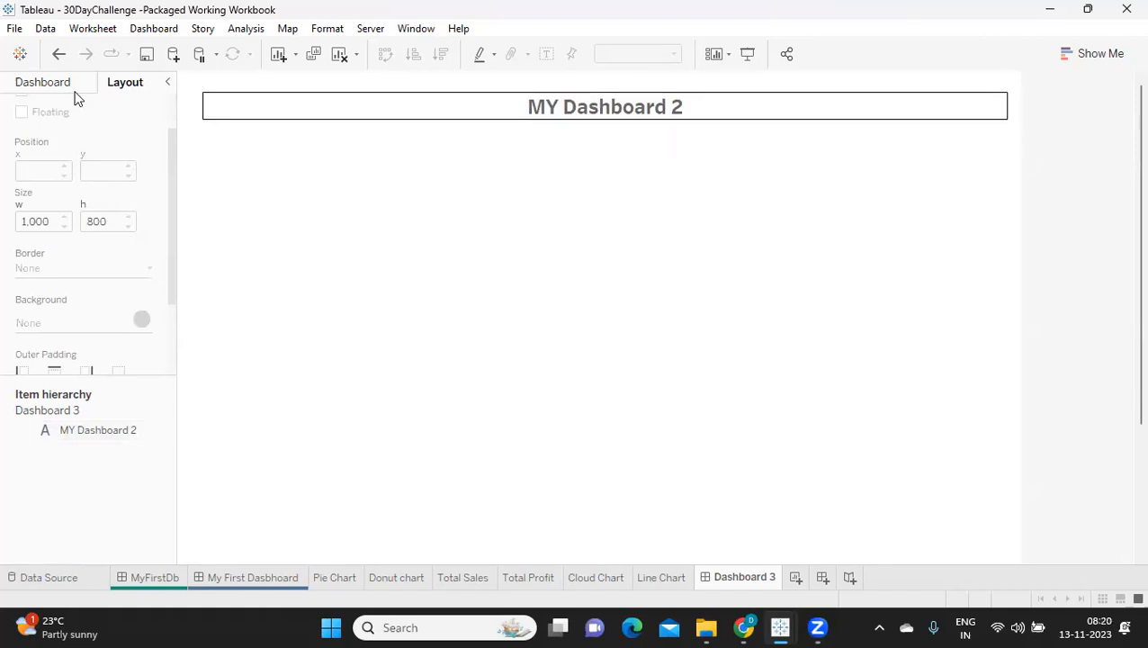
{"action": "left_click", "coordinate": [229, 106]}
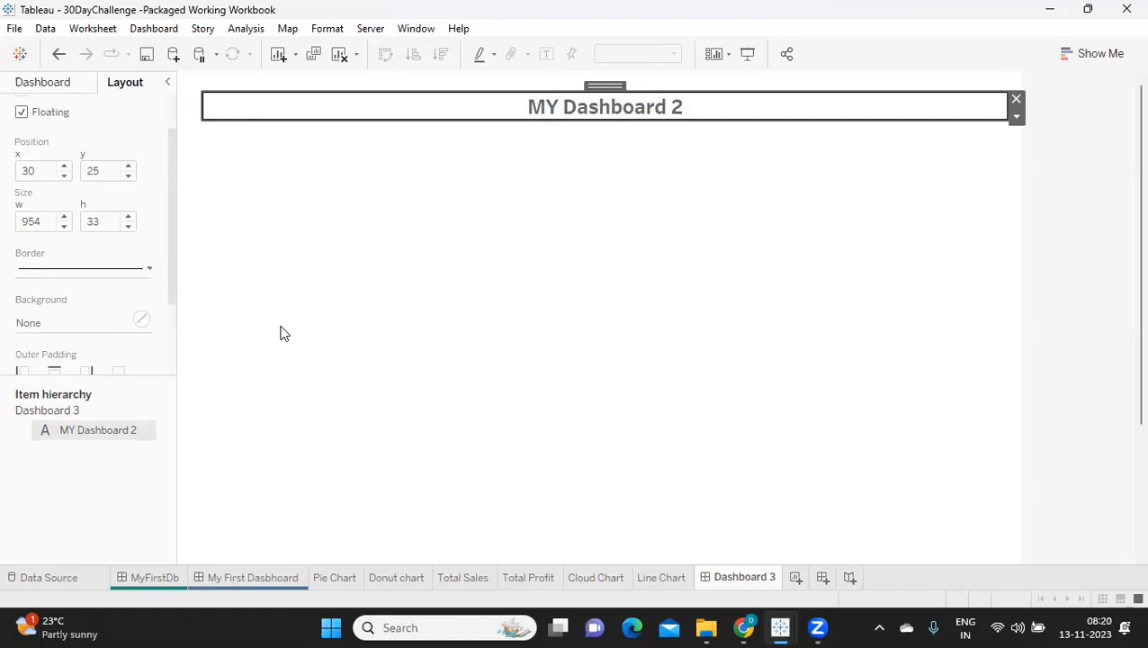
Step: Search the computer for Notepad and open it
{"action": "left_click", "coordinate": [466, 627]}
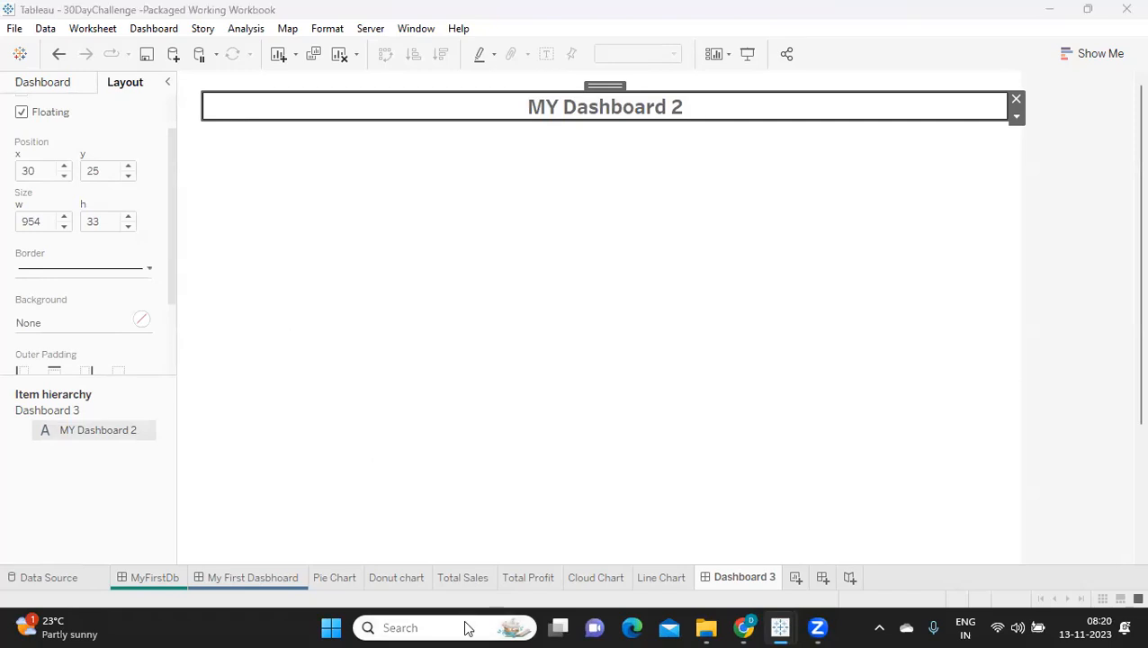
{"action": "type", "text": "n"}
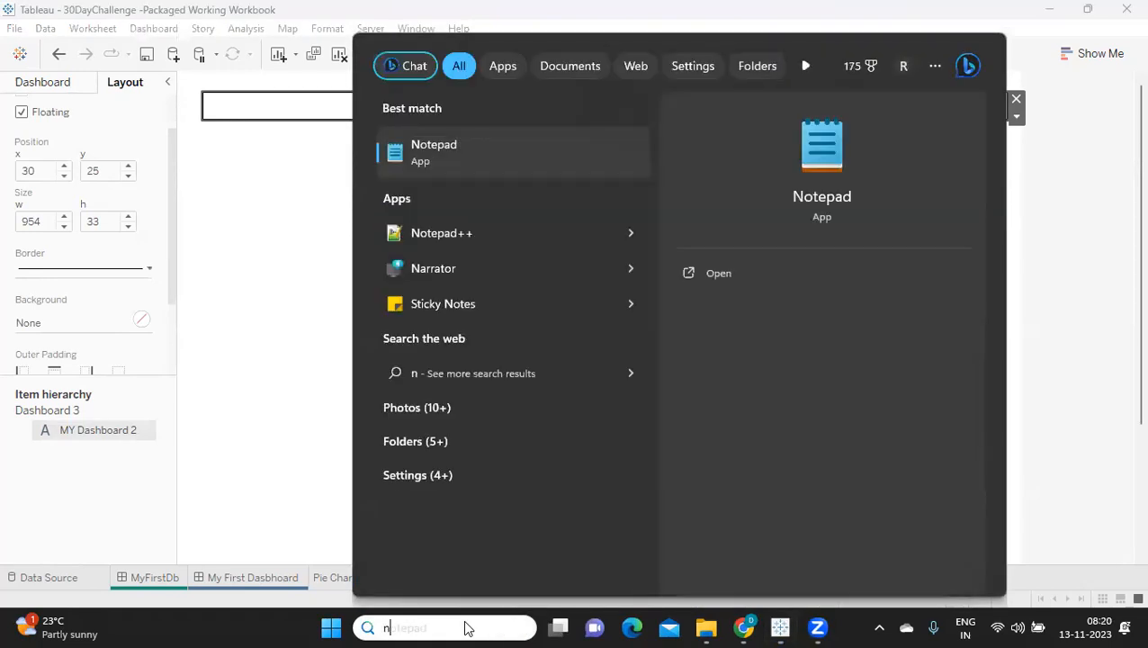
{"action": "type", "text": "ot"}
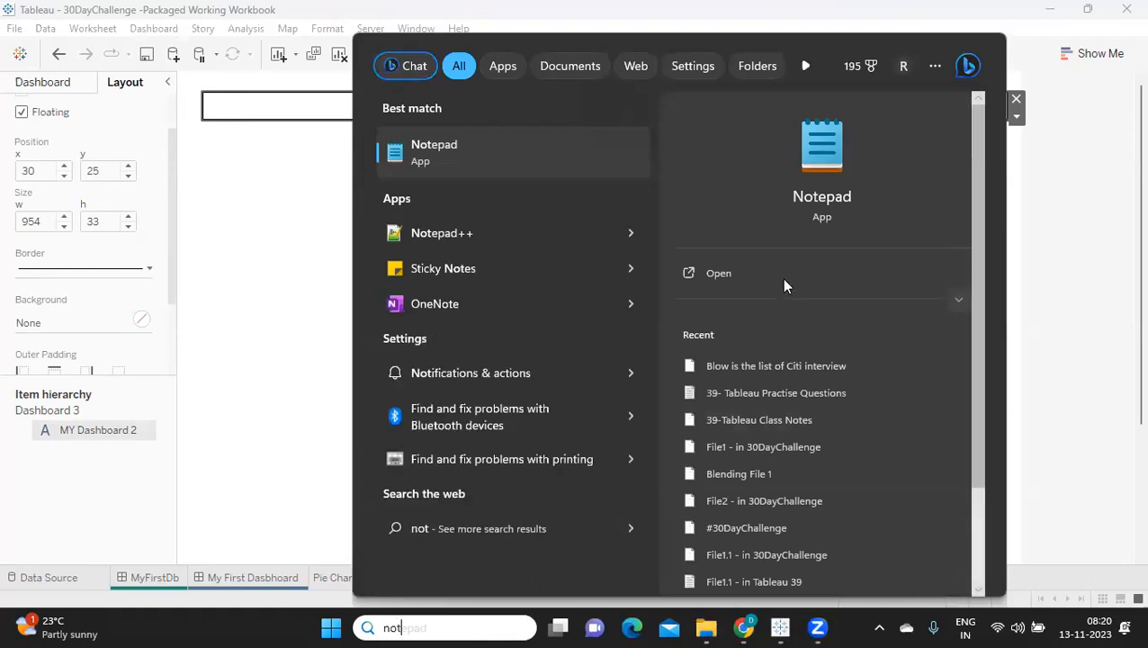
{"action": "left_click", "coordinate": [784, 281]}
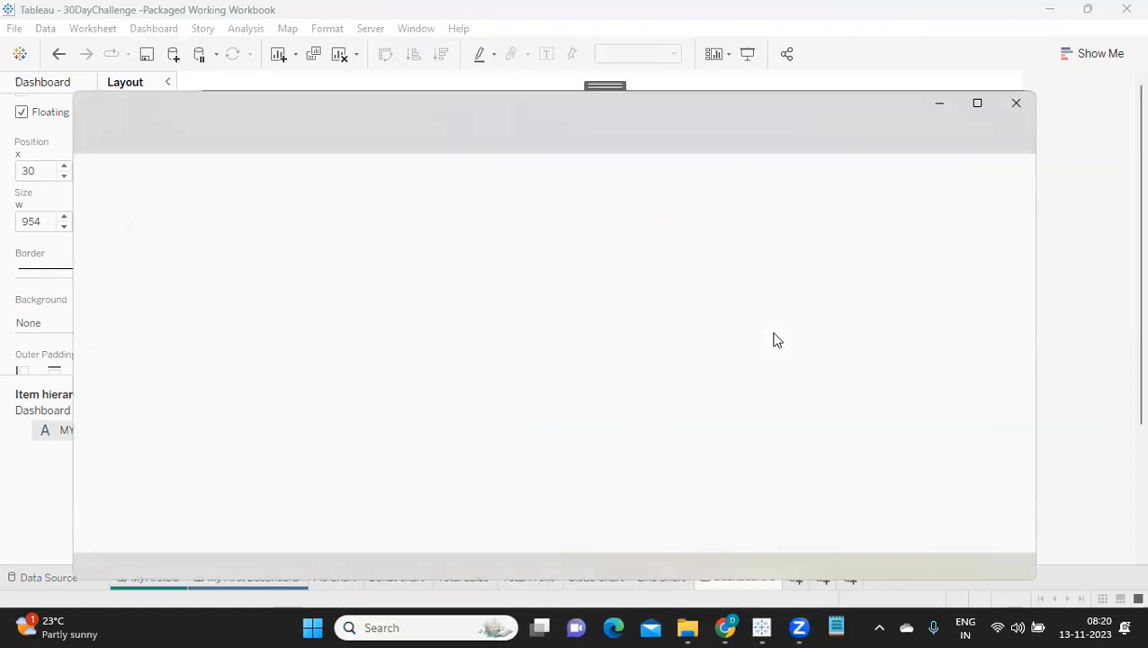
Step: Add the line "x and Y Play" below item 23 at the end of the #30DayChallenge notes
{"action": "scroll", "coordinate": [775, 332], "scroll_direction": "down", "scroll_amount": 6}
{"action": "left_click", "coordinate": [309, 473]}
{"action": "key", "text": "Return"}
{"action": "key", "text": "Return"}
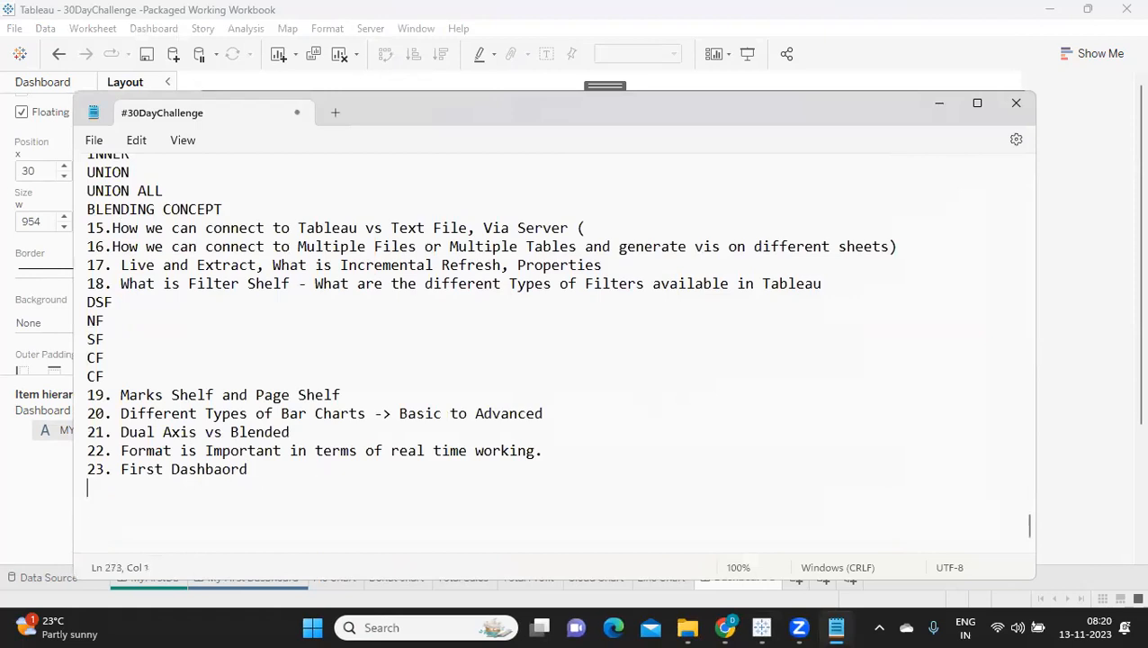
{"action": "type", "text": "x  and Y Play"}
{"action": "key", "text": "Return"}
Step: Switch back to Tableau, place the Total Sales sheet as a floating item just below the dashboard title, and hide the sheet's title
{"action": "left_click", "coordinate": [937, 109]}
{"action": "left_click", "coordinate": [34, 82]}
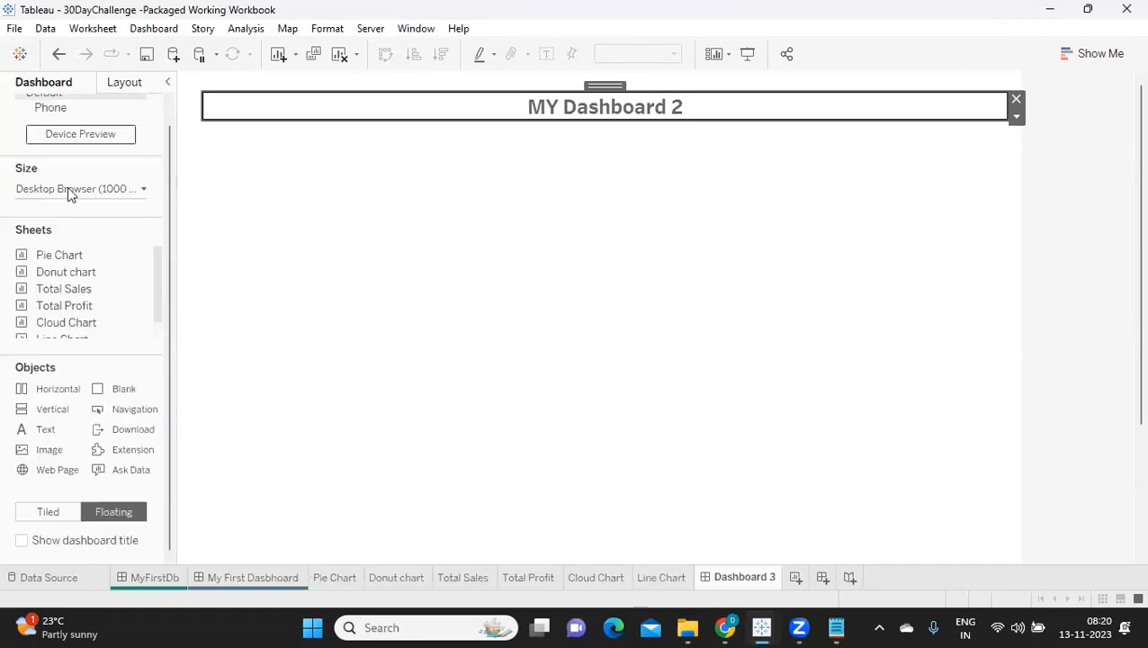
{"action": "left_click_drag", "start_coordinate": [65, 288], "coordinate": [210, 141]}
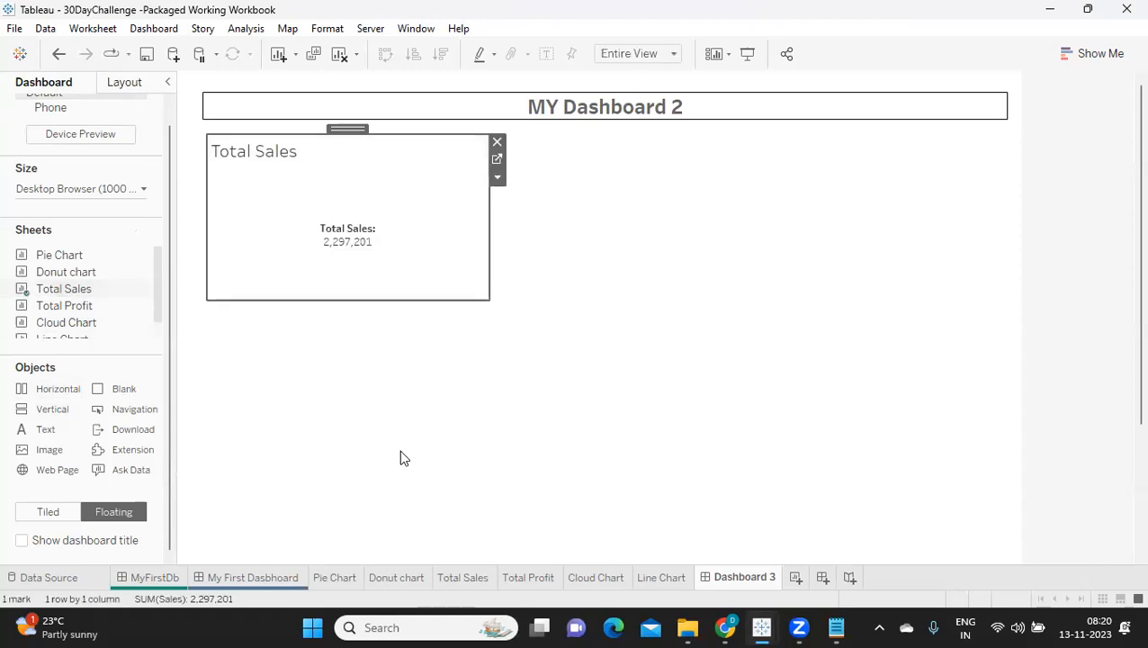
{"action": "right_click", "coordinate": [233, 158]}
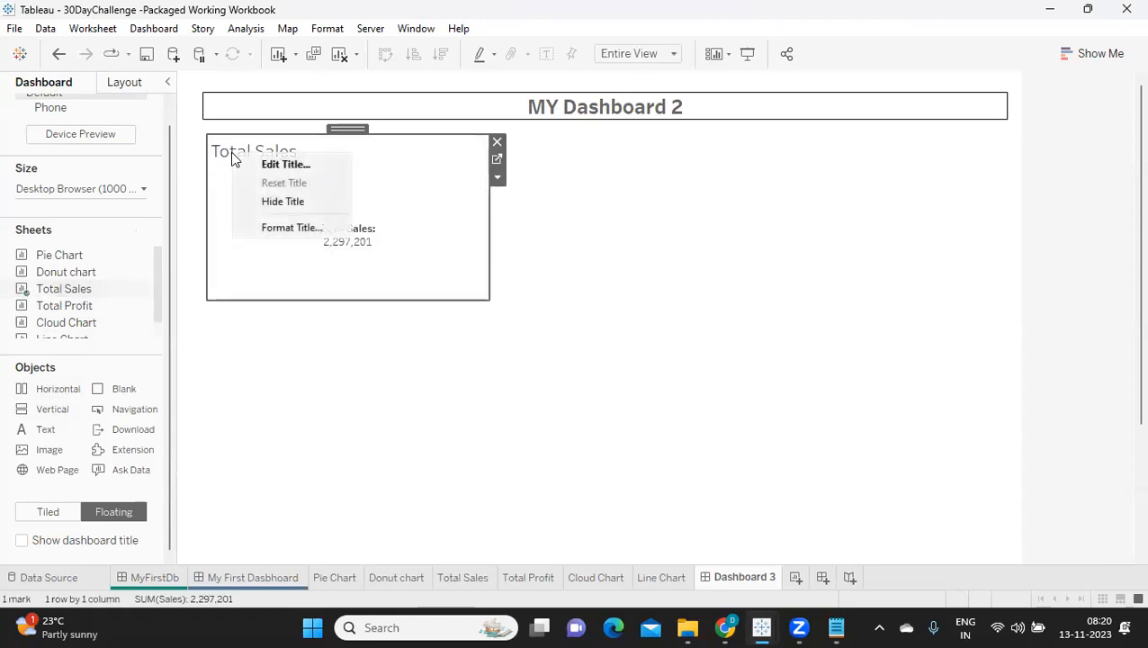
{"action": "left_click", "coordinate": [270, 202]}
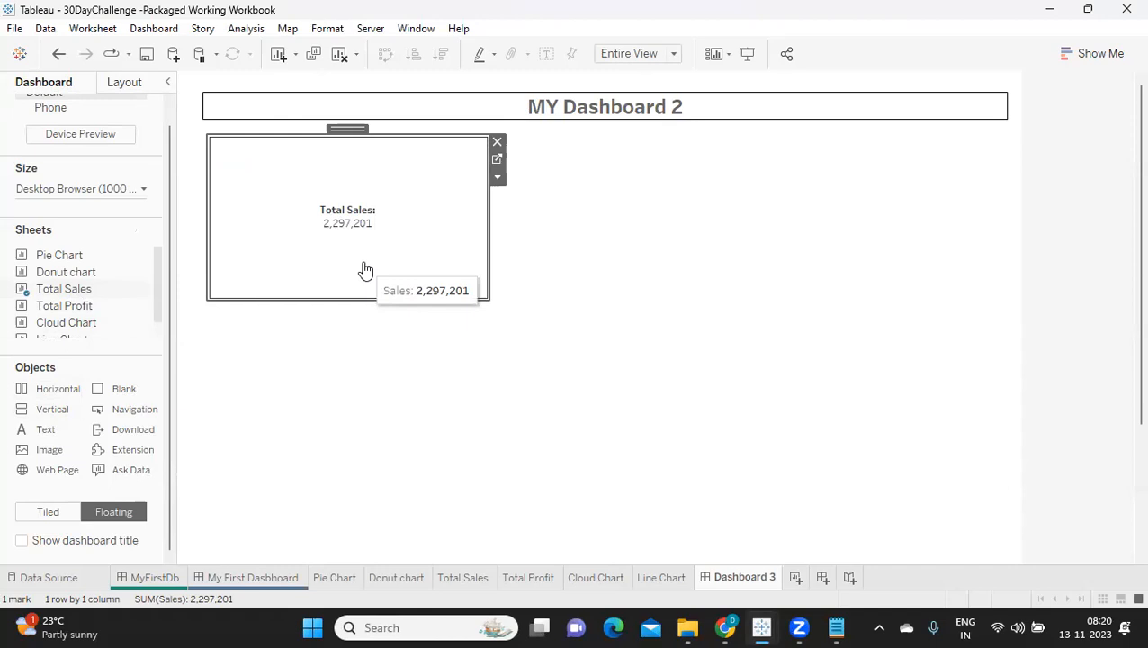
Step: Set the Total Sales sheet's x position to 30 to match the title box's left edge
{"action": "left_click", "coordinate": [123, 82]}
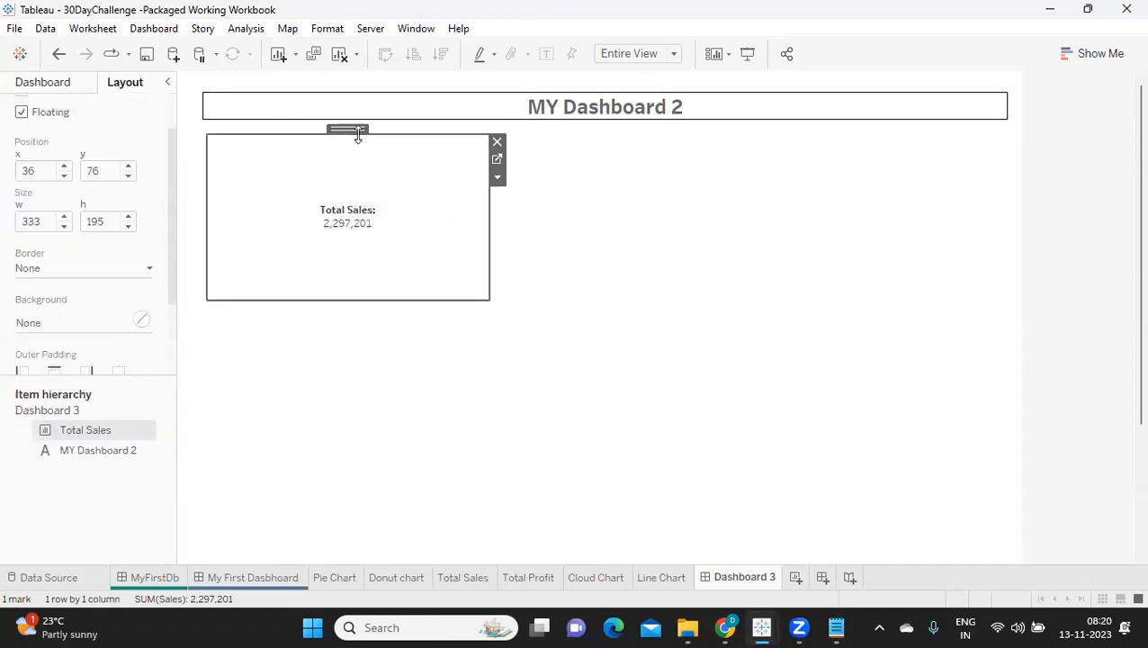
{"action": "left_click", "coordinate": [27, 168]}
{"action": "left_click_drag", "start_coordinate": [38, 170], "coordinate": [9, 175]}
{"action": "left_click", "coordinate": [226, 110]}
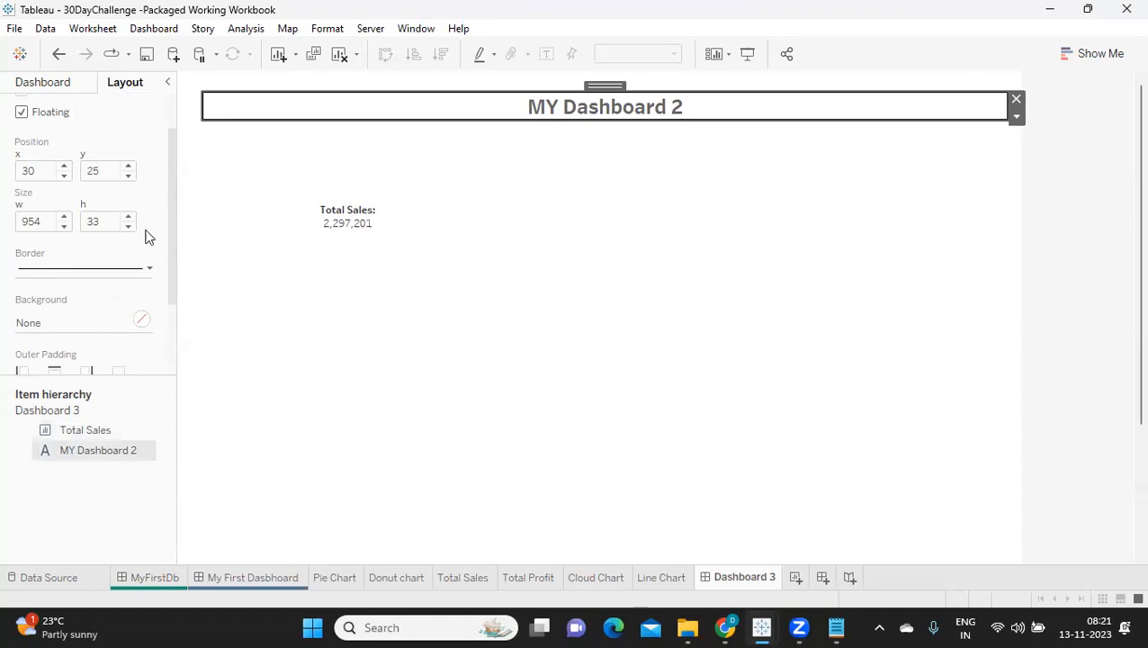
{"action": "left_click", "coordinate": [271, 200]}
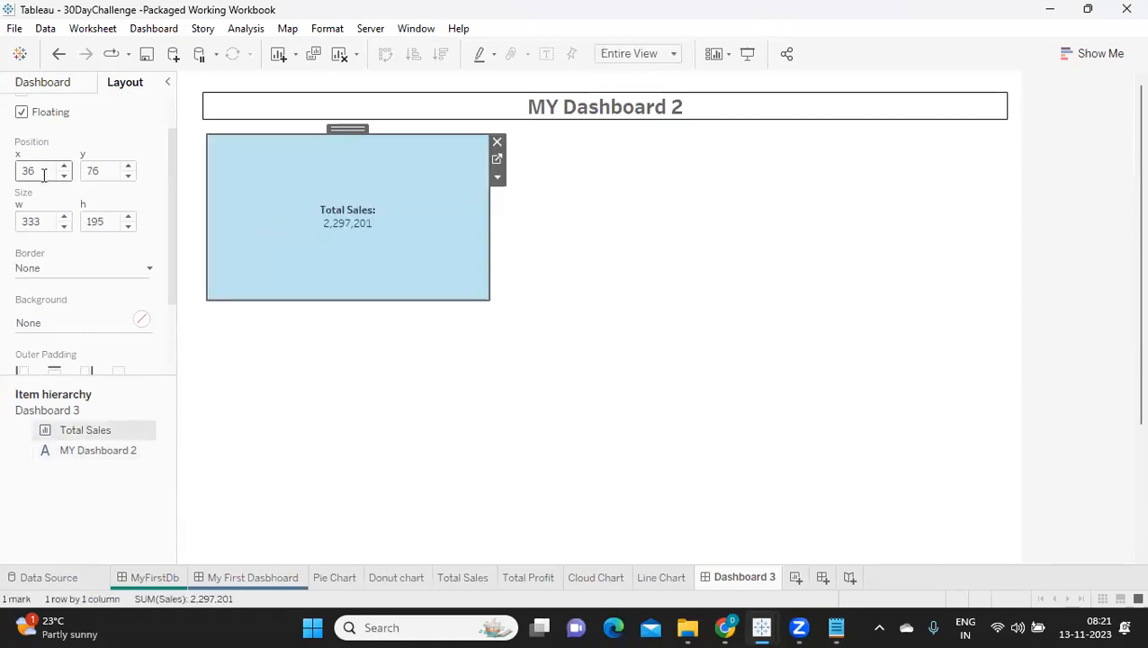
{"action": "type", "text": "30"}
{"action": "key", "text": "Return"}
{"action": "left_click", "coordinate": [586, 230]}
{"action": "left_click", "coordinate": [412, 252]}
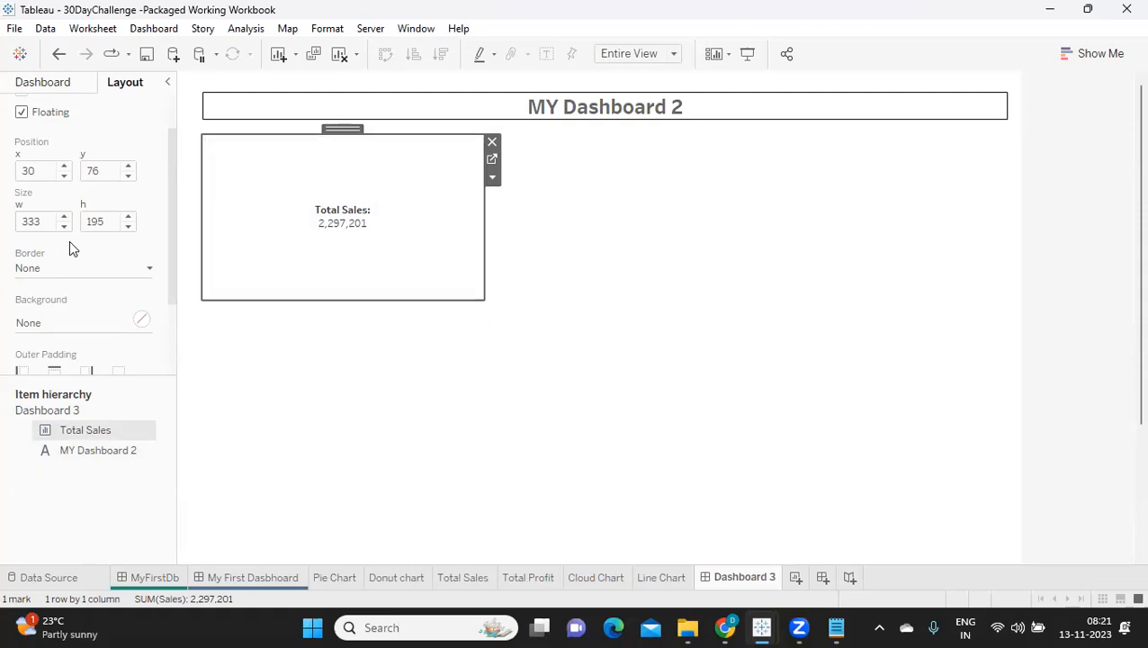
Step: Set the Total Sales sheet's width to 150
{"action": "left_click_drag", "start_coordinate": [49, 222], "coordinate": [7, 225]}
{"action": "type", "text": "150"}
{"action": "key", "text": "Return"}
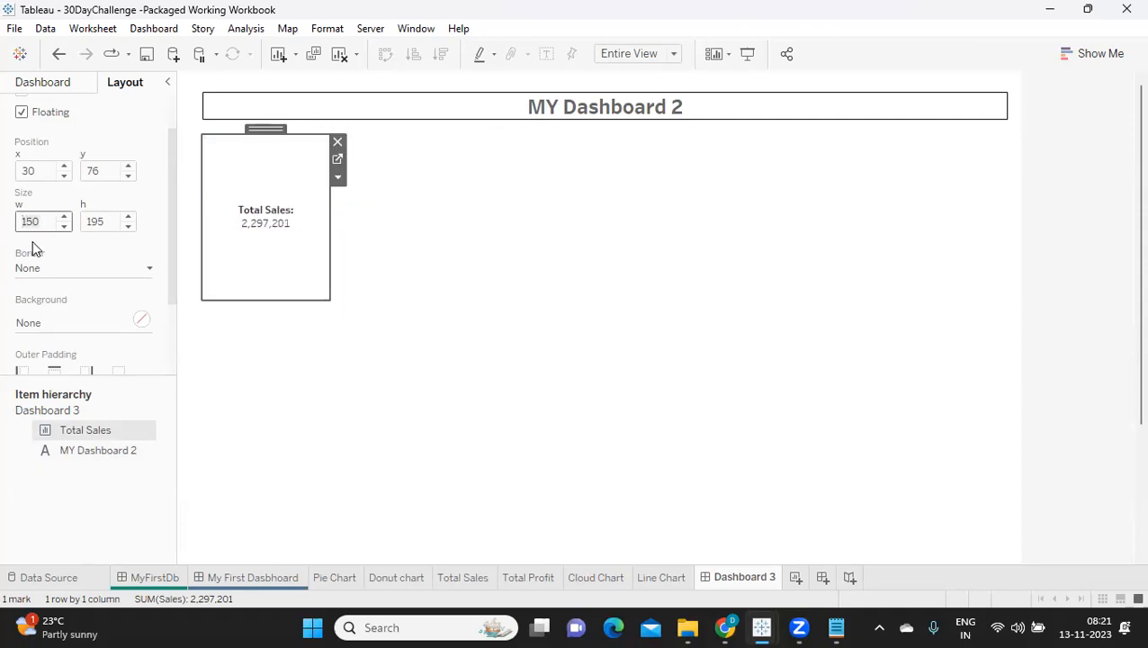
Step: Reduce the Total Sales sheet's height in stages, trying 100 and 75 before settling on 35
{"action": "left_click", "coordinate": [105, 223]}
{"action": "left_click_drag", "start_coordinate": [105, 223], "coordinate": [85, 225]}
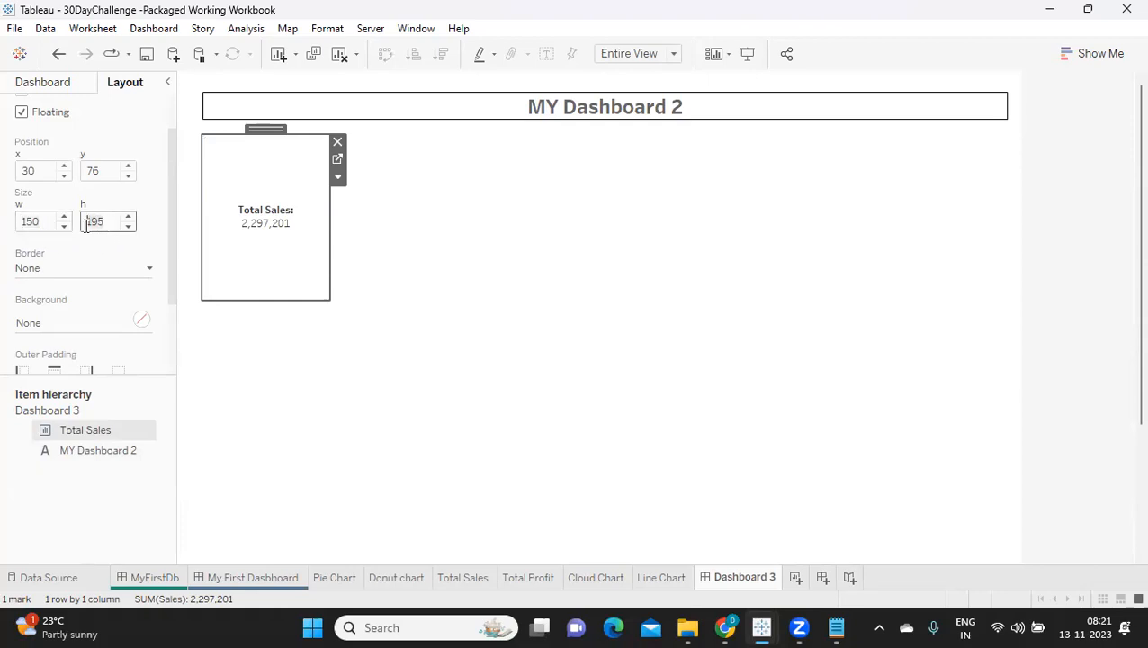
{"action": "type", "text": "100"}
{"action": "key", "text": "Return"}
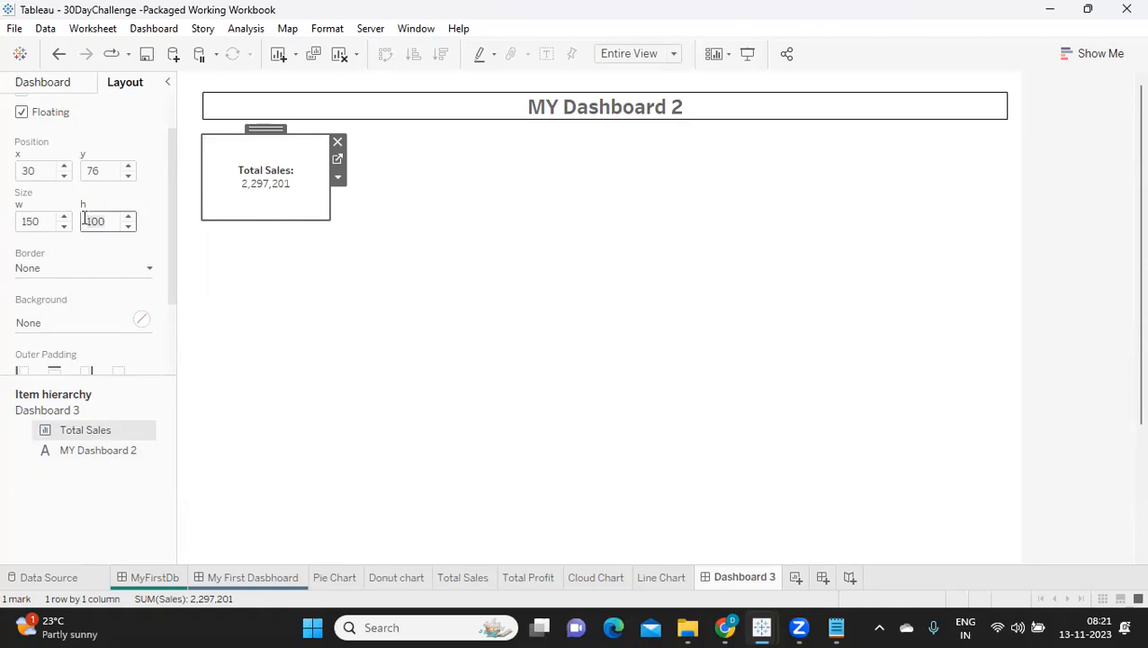
{"action": "double_click", "coordinate": [85, 220]}
{"action": "type", "text": "75"}
{"action": "key", "text": "Return"}
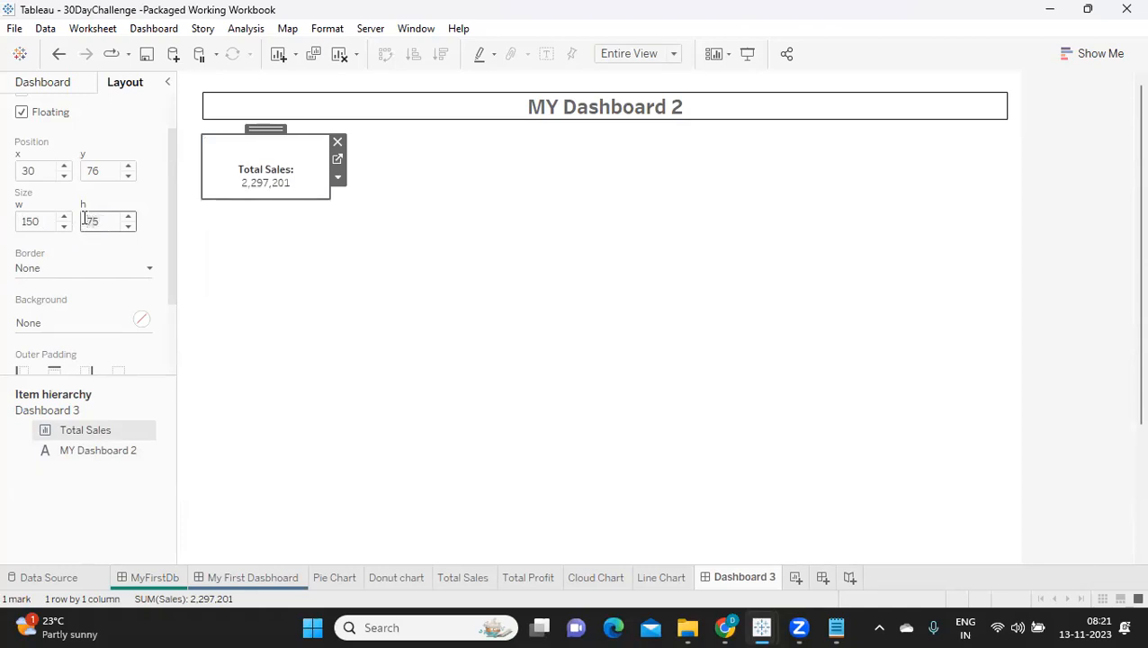
{"action": "type", "text": "5"}
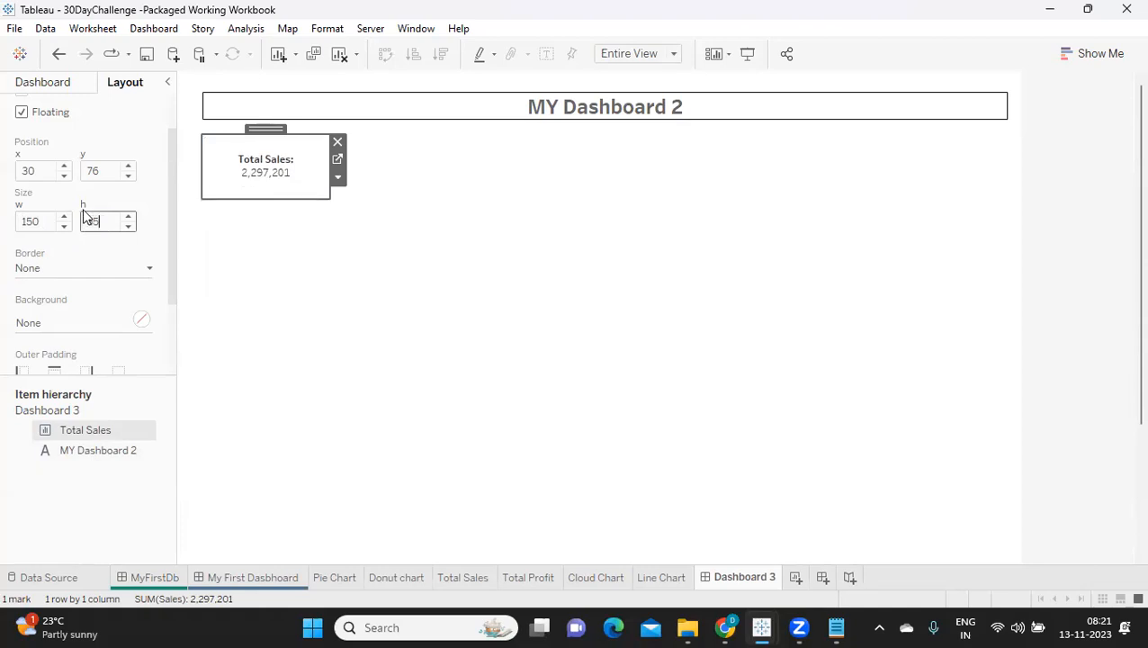
{"action": "key", "text": "Return"}
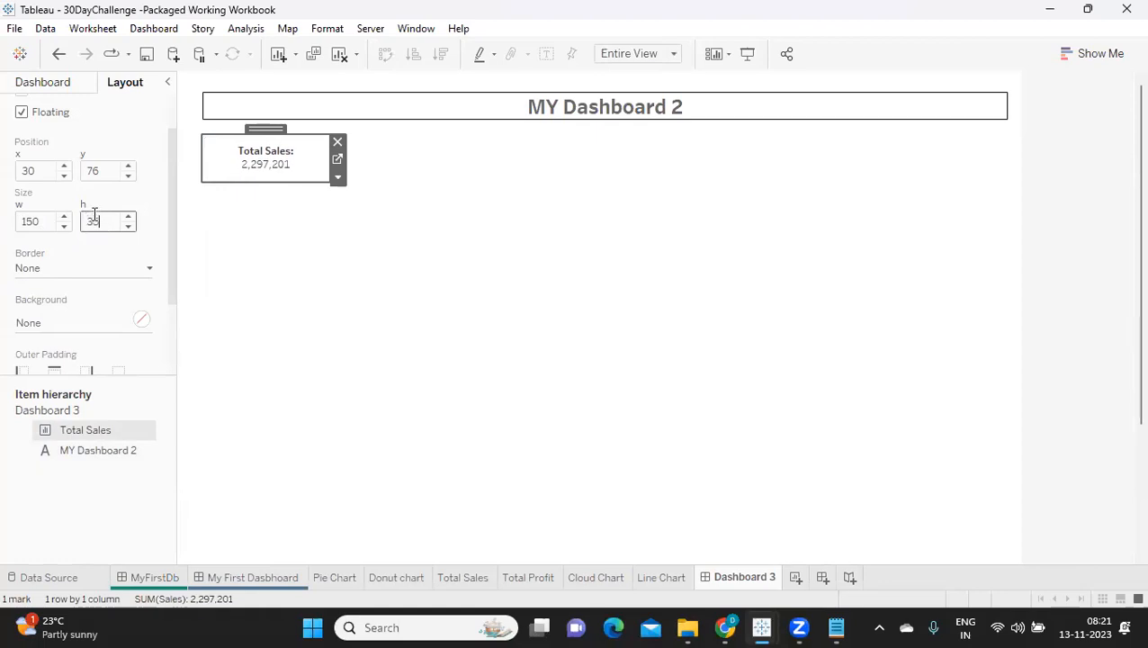
{"action": "key", "text": "Return"}
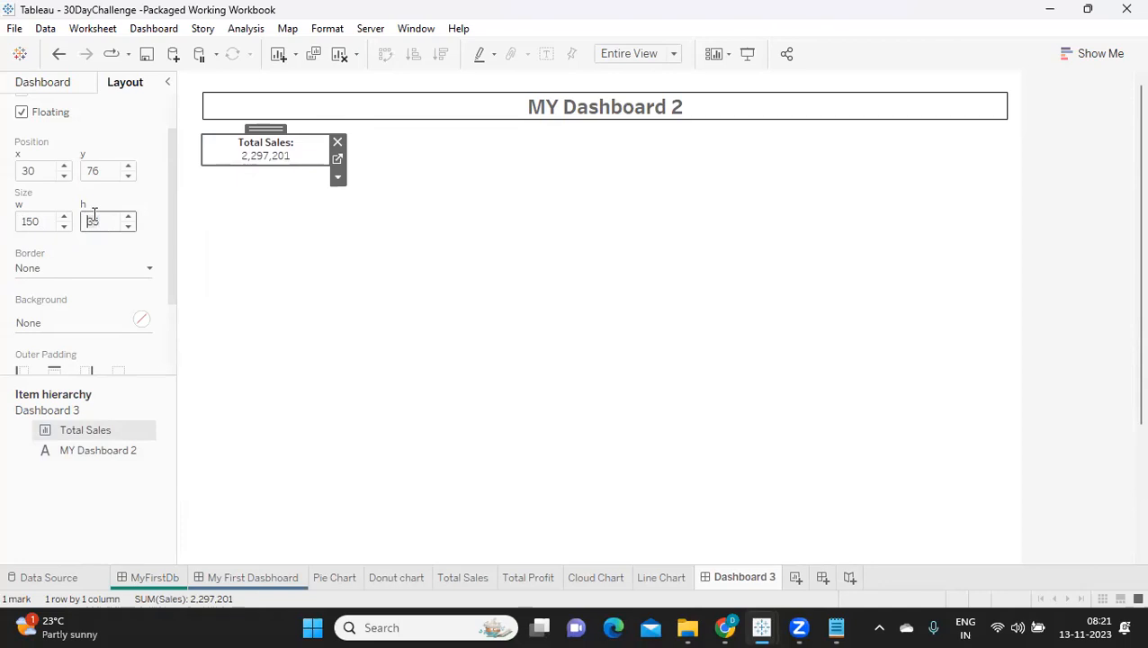
{"action": "left_click", "coordinate": [370, 239]}
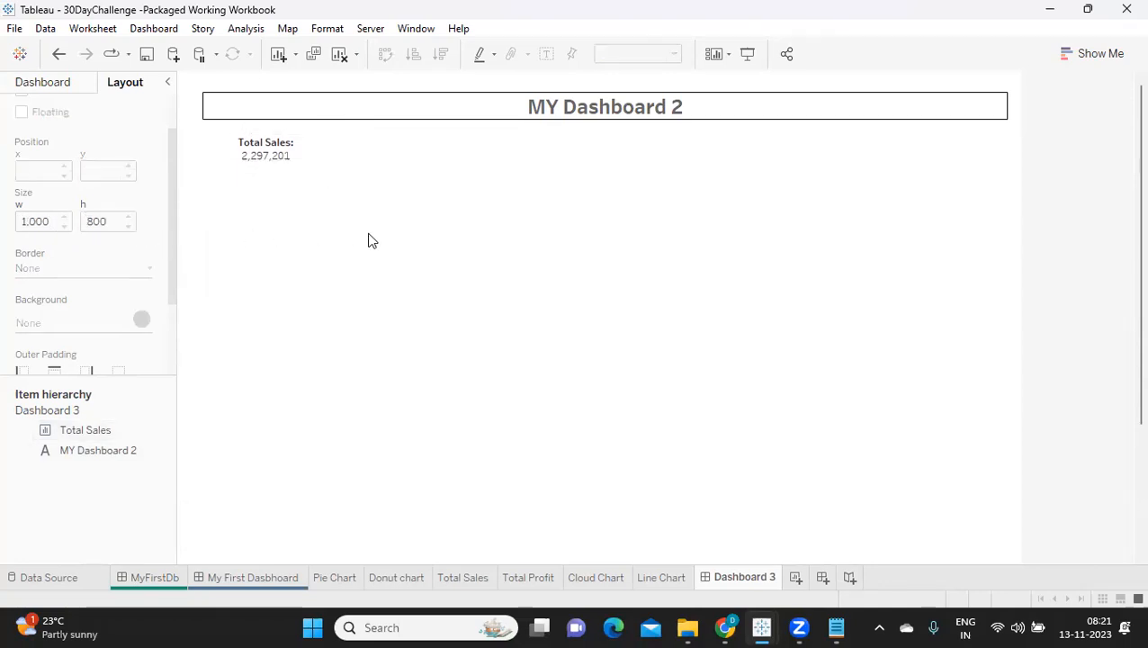
Step: Give the Total Sales sheet a border with the thinnest line weight
{"action": "left_click", "coordinate": [233, 155]}
{"action": "left_click", "coordinate": [73, 269]}
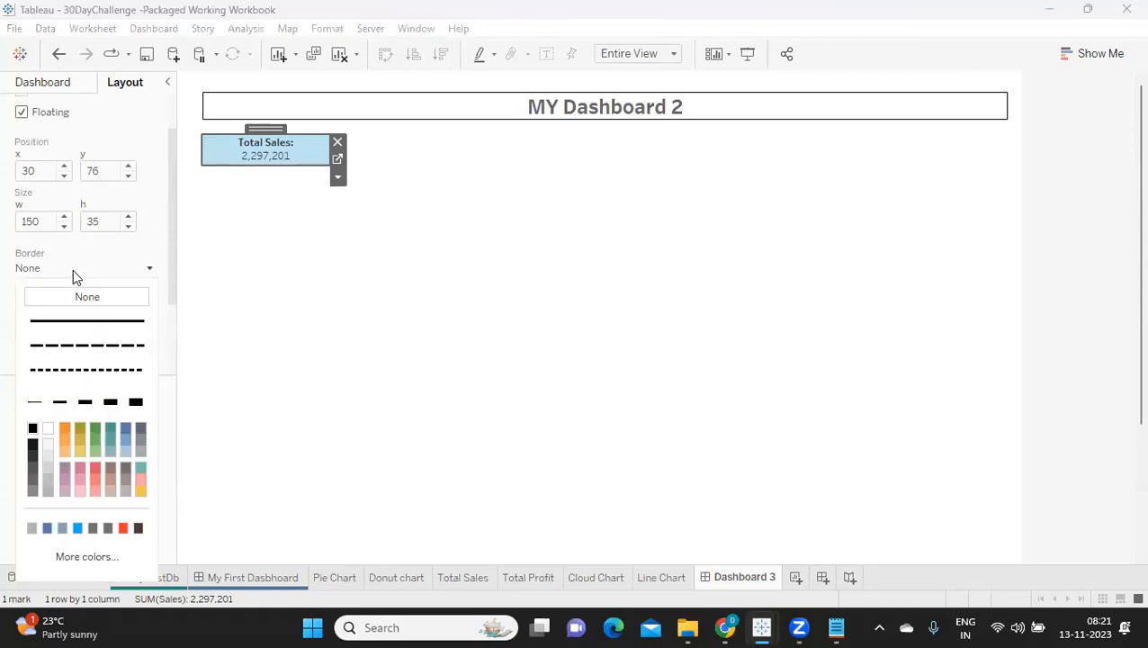
{"action": "left_click", "coordinate": [35, 401]}
{"action": "left_click", "coordinate": [277, 304]}
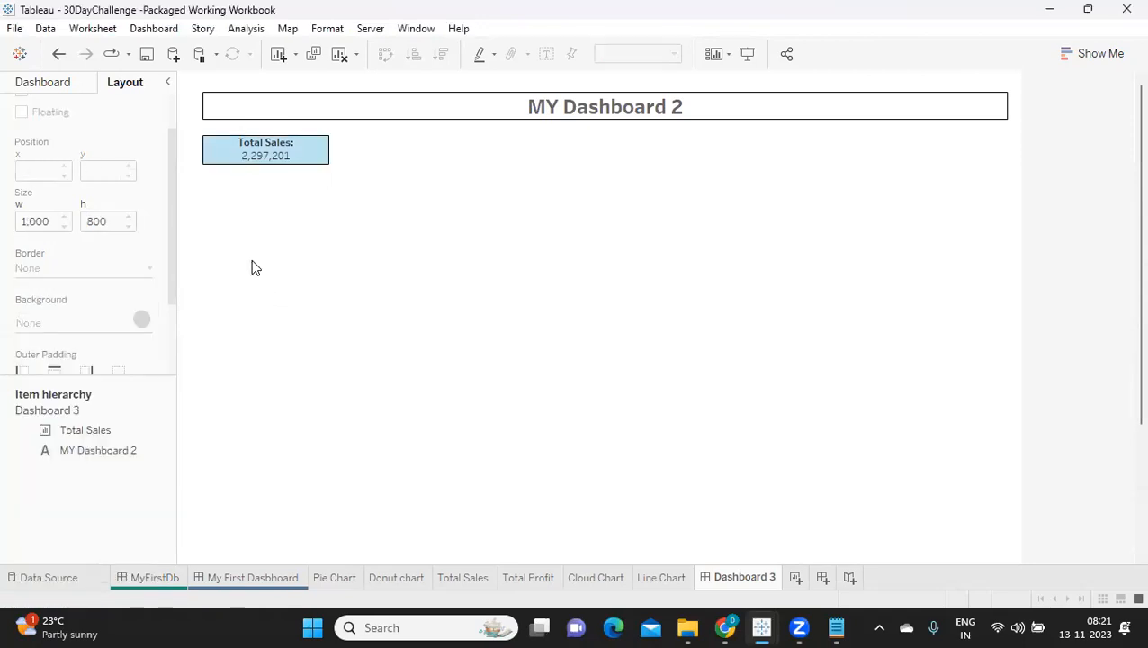
Step: Increase the MY Dashboard 2 title box's height to 35
{"action": "left_click", "coordinate": [228, 99]}
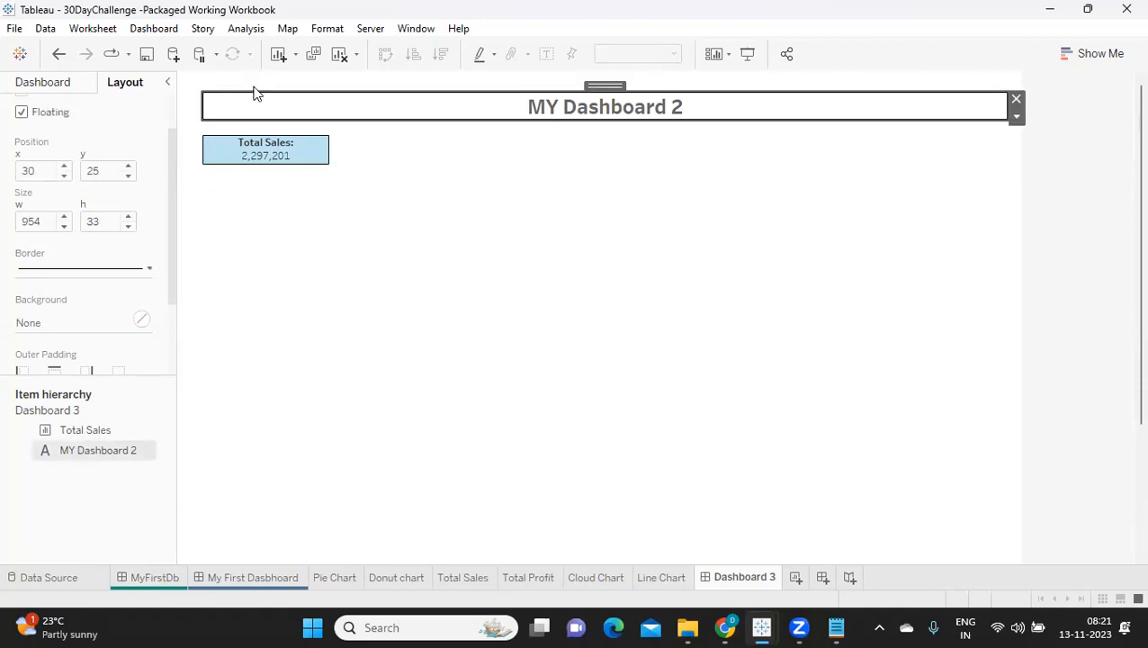
{"action": "left_click", "coordinate": [127, 219]}
{"action": "left_click", "coordinate": [128, 219]}
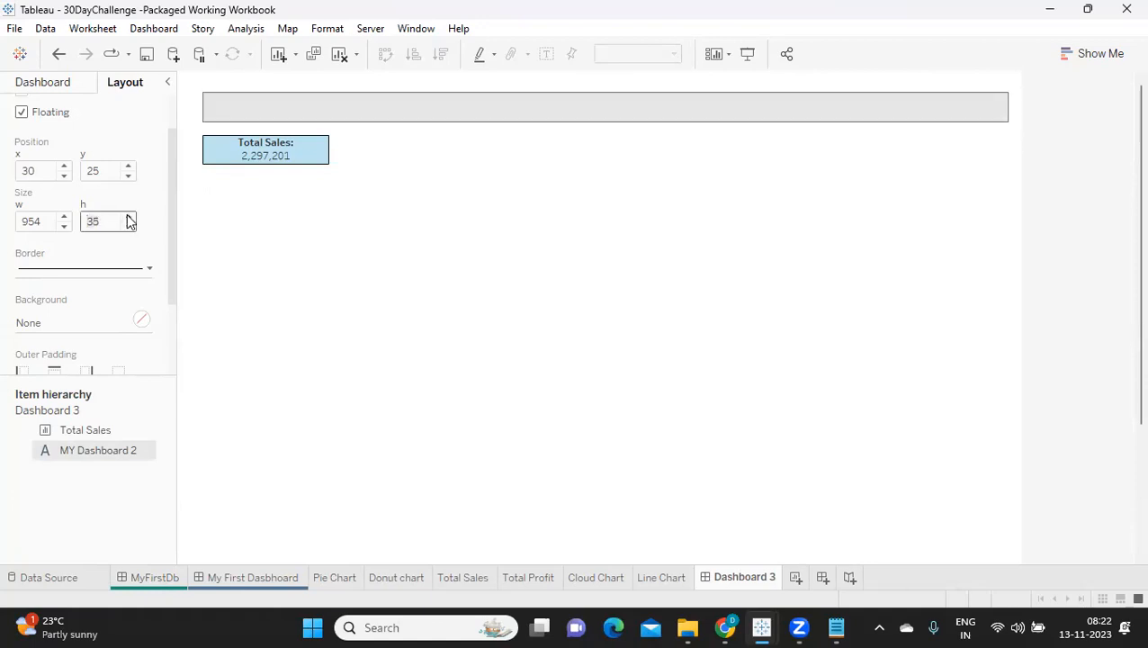
{"action": "left_click", "coordinate": [306, 244]}
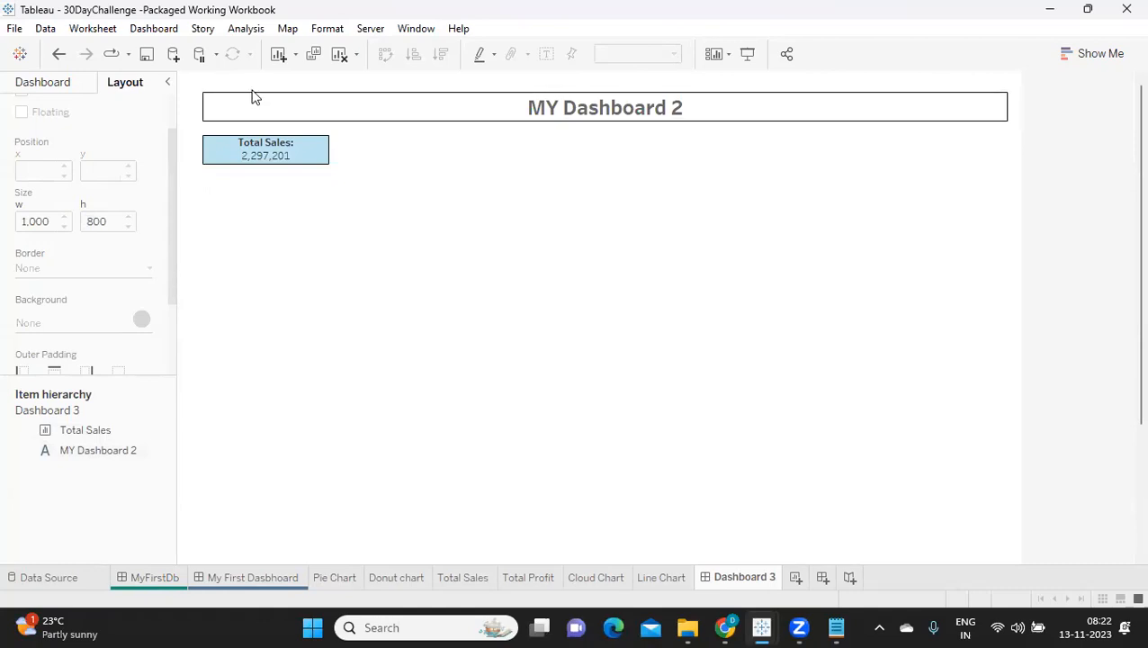
Step: Check the title box's y position and height, note the sum 25+35 in Notepad, and return to Tableau
{"action": "left_click", "coordinate": [241, 109]}
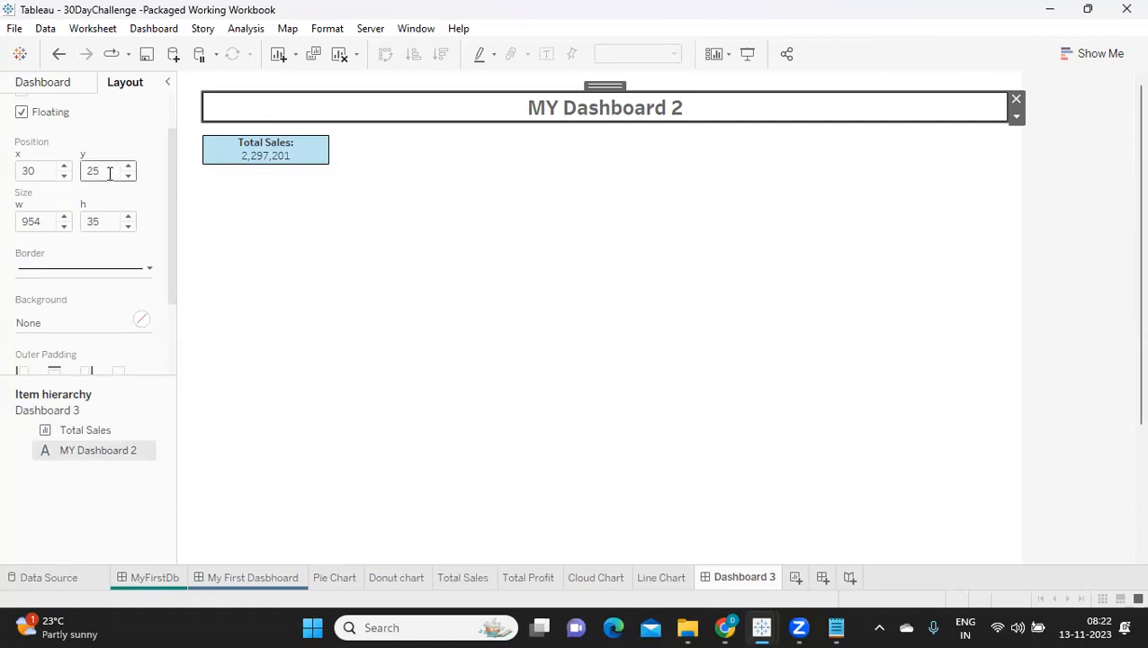
{"action": "left_click", "coordinate": [832, 629]}
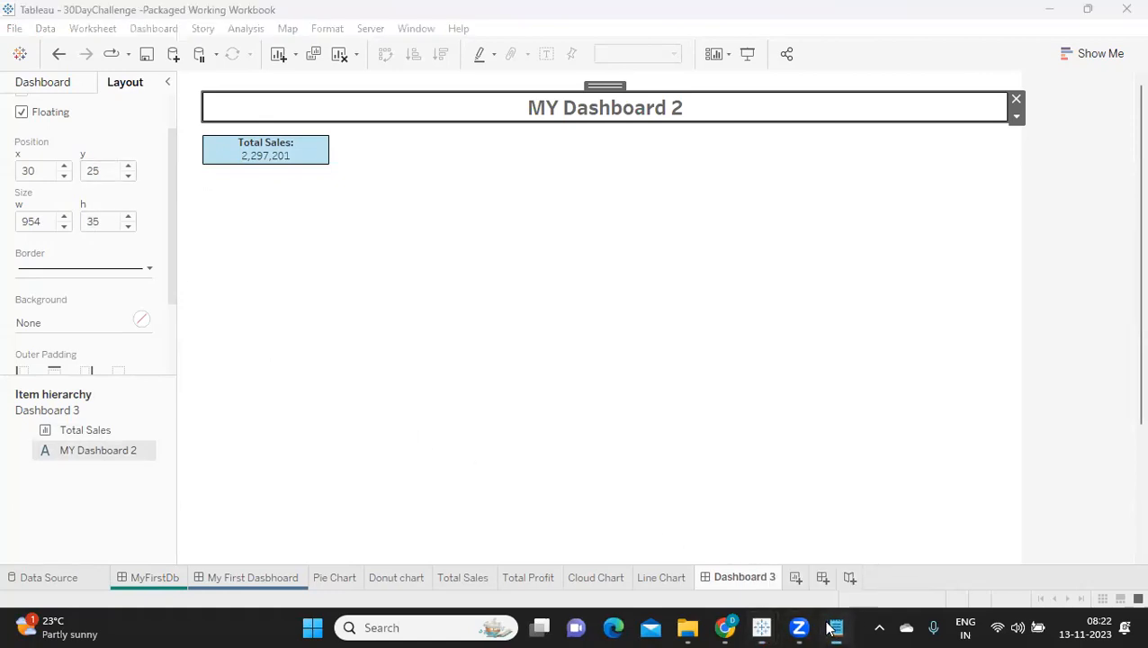
{"action": "type", "text": "22"}
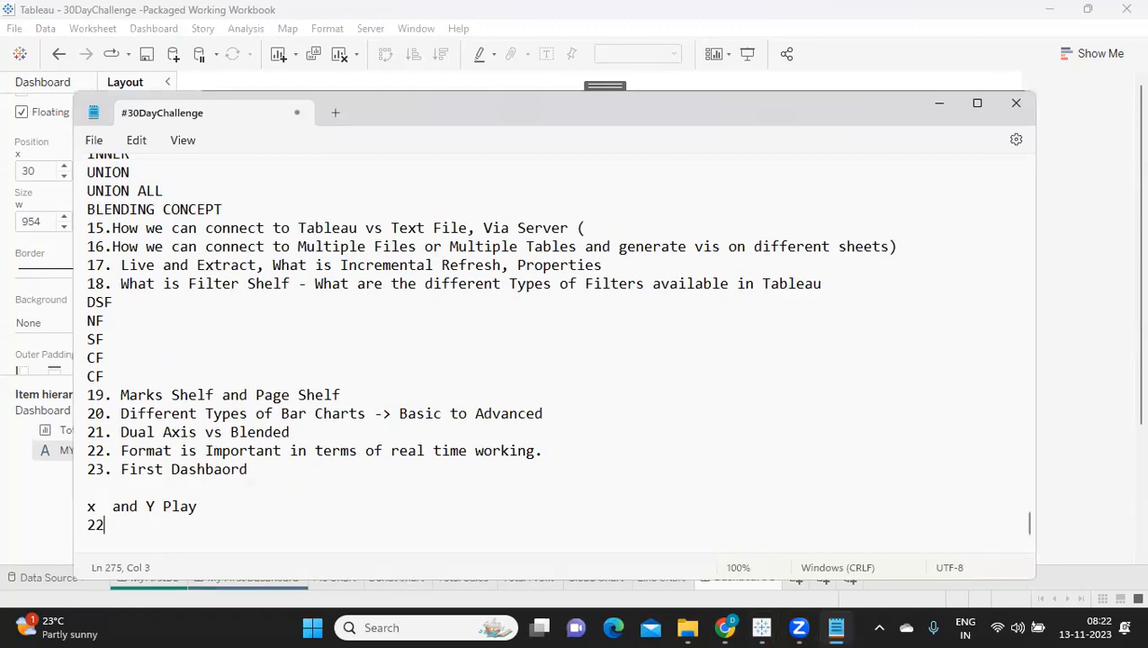
{"action": "type", "text": "+35"}
{"action": "left_click", "coordinate": [104, 522]}
{"action": "key", "text": "BackSpace"}
{"action": "type", "text": "5"}
{"action": "key", "text": "alt+Tab"}
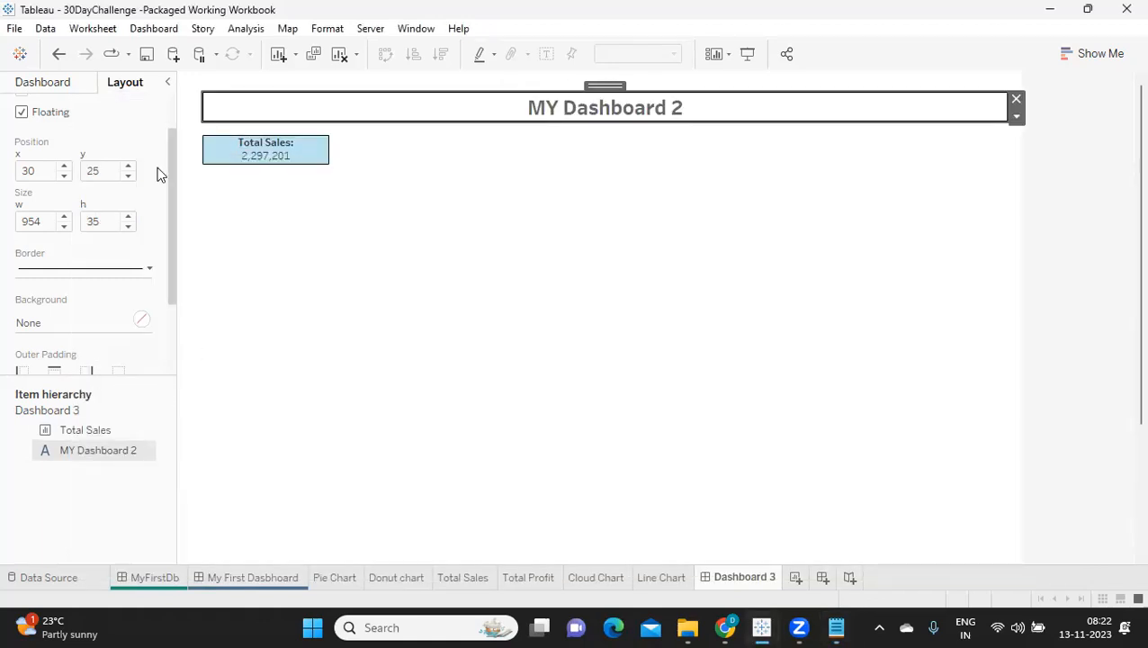
Step: Set the Total Sales sheet's y position to 60 so it sits directly under the title box, and reselect the title box
{"action": "left_click", "coordinate": [263, 157]}
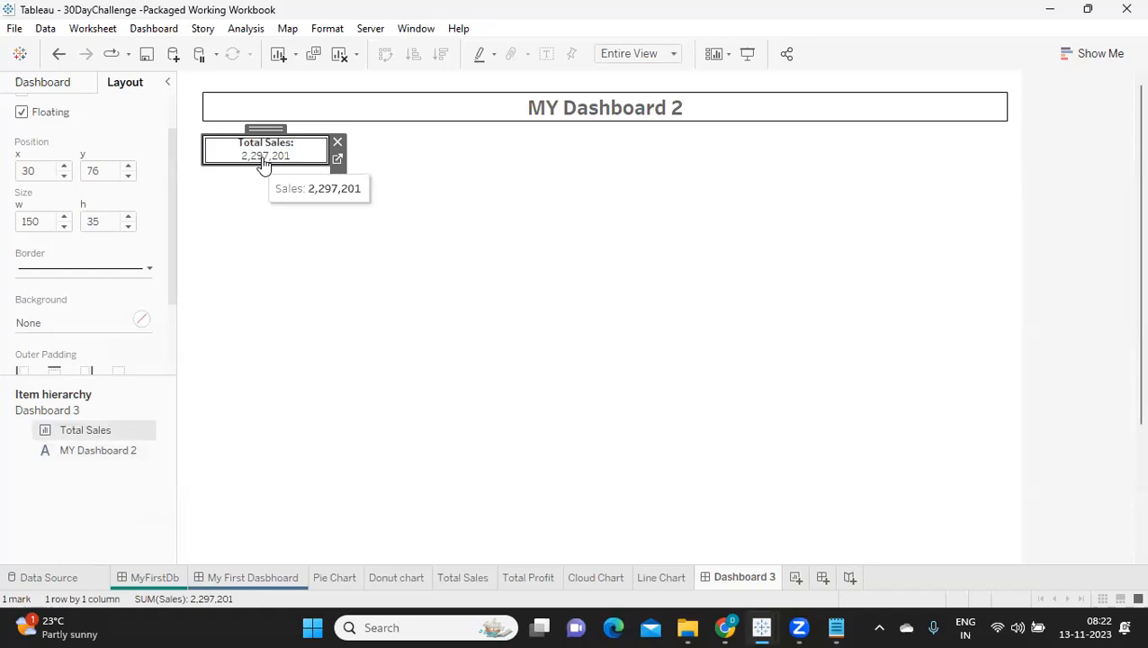
{"action": "left_click", "coordinate": [97, 170]}
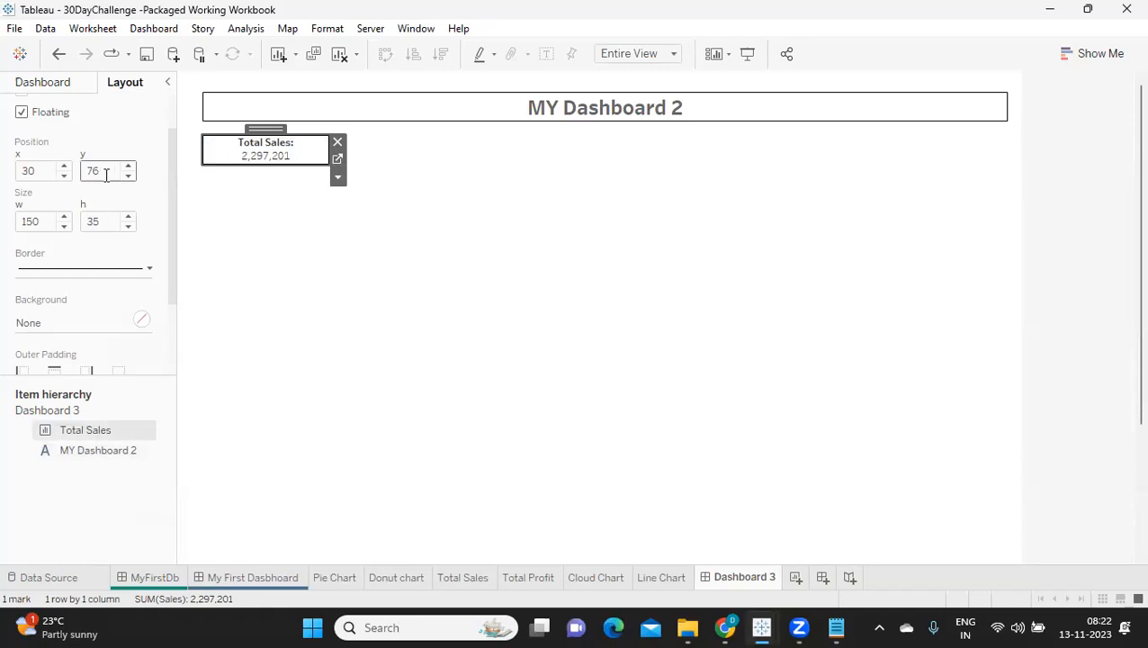
{"action": "key", "text": "Delete"}
{"action": "key", "text": "Return"}
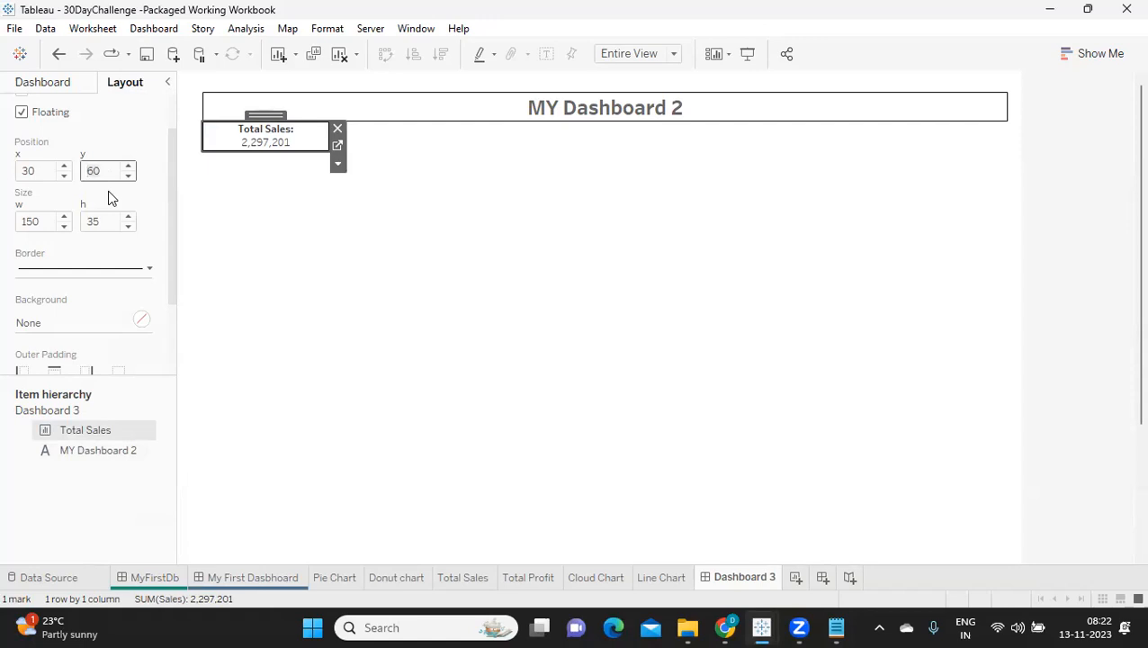
{"action": "left_click", "coordinate": [364, 216]}
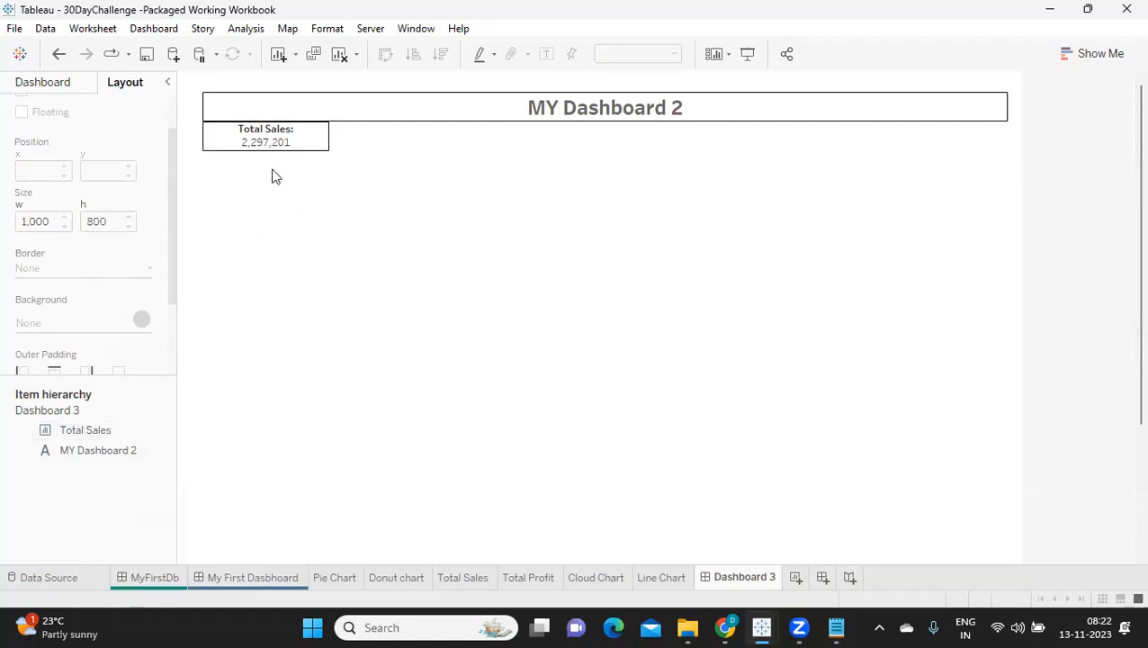
{"action": "left_click", "coordinate": [218, 97]}
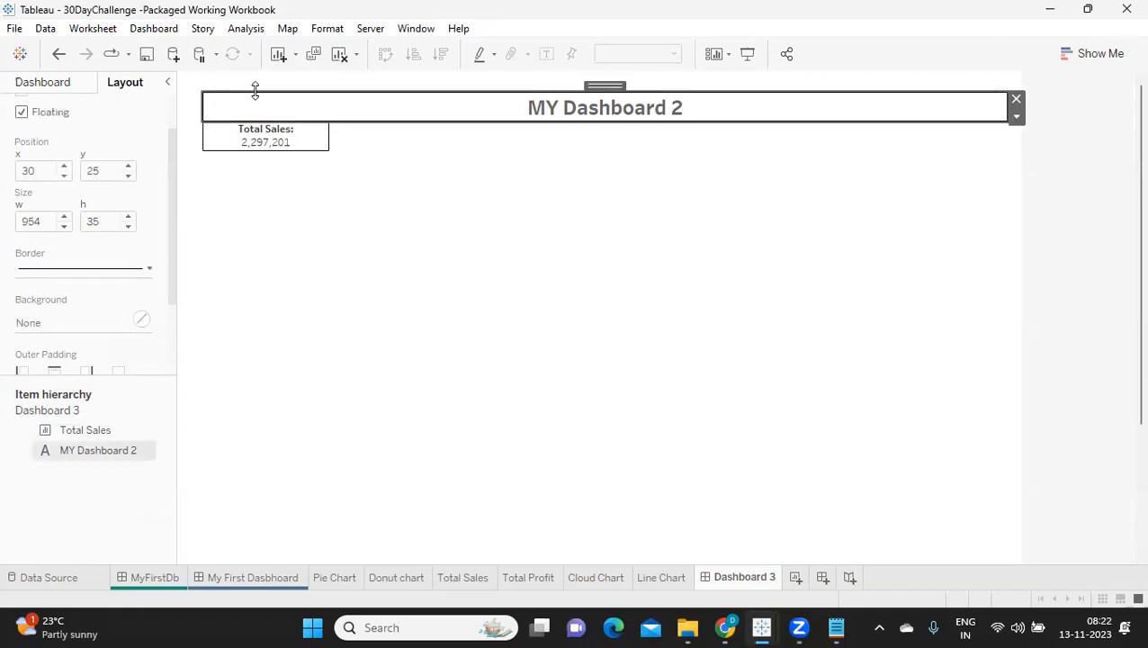
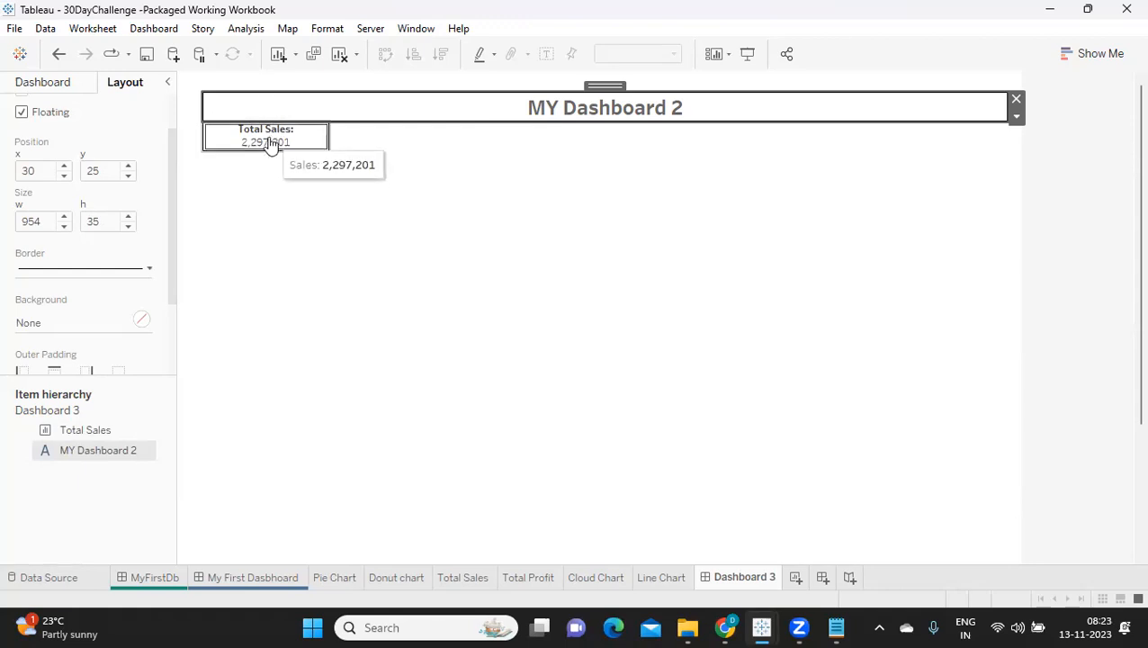
Step: Set the Total Sales sheet's y position to 80 to leave a gap below the title box
{"action": "left_click", "coordinate": [268, 144]}
{"action": "double_click", "coordinate": [110, 174]}
{"action": "type", "text": "80"}
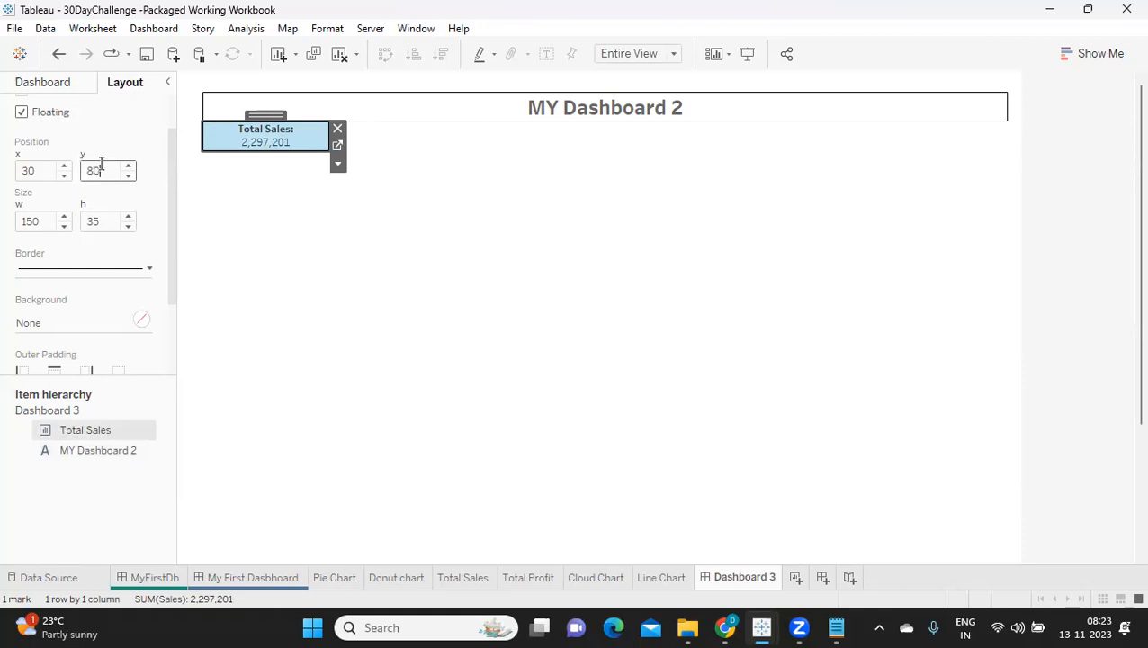
{"action": "key", "text": "Return"}
{"action": "left_click", "coordinate": [307, 299]}
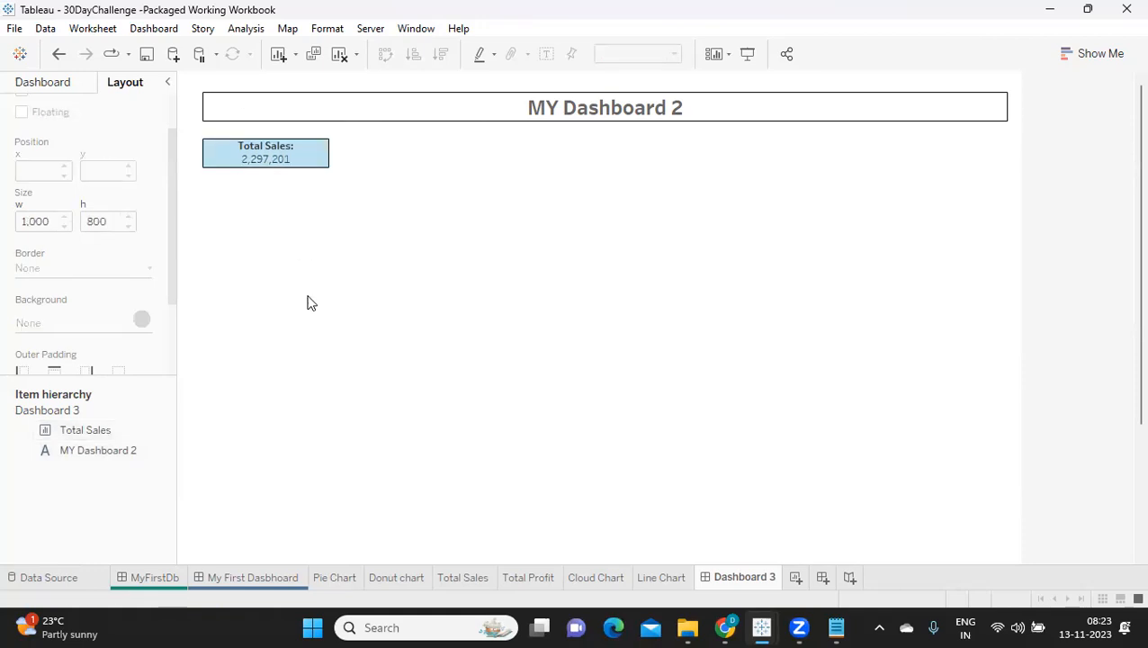
Step: Set the Total Sales sheet's y position to 75 for a smaller gap below the title box
{"action": "left_click", "coordinate": [284, 157]}
{"action": "double_click", "coordinate": [100, 172]}
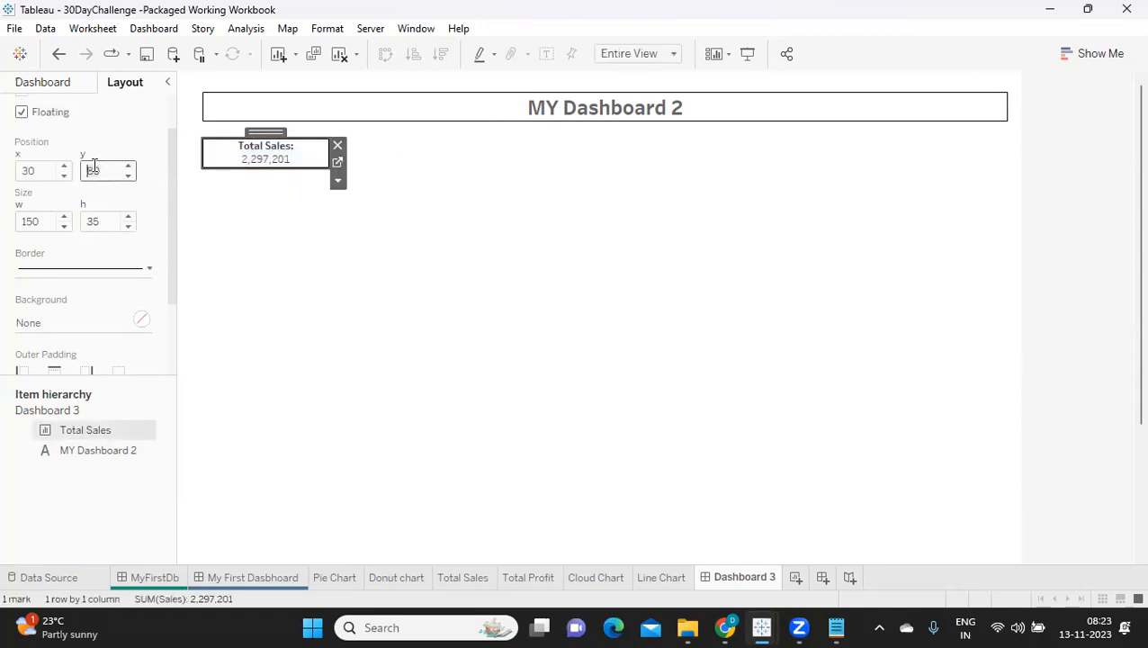
{"action": "type", "text": "75"}
{"action": "key", "text": "Return"}
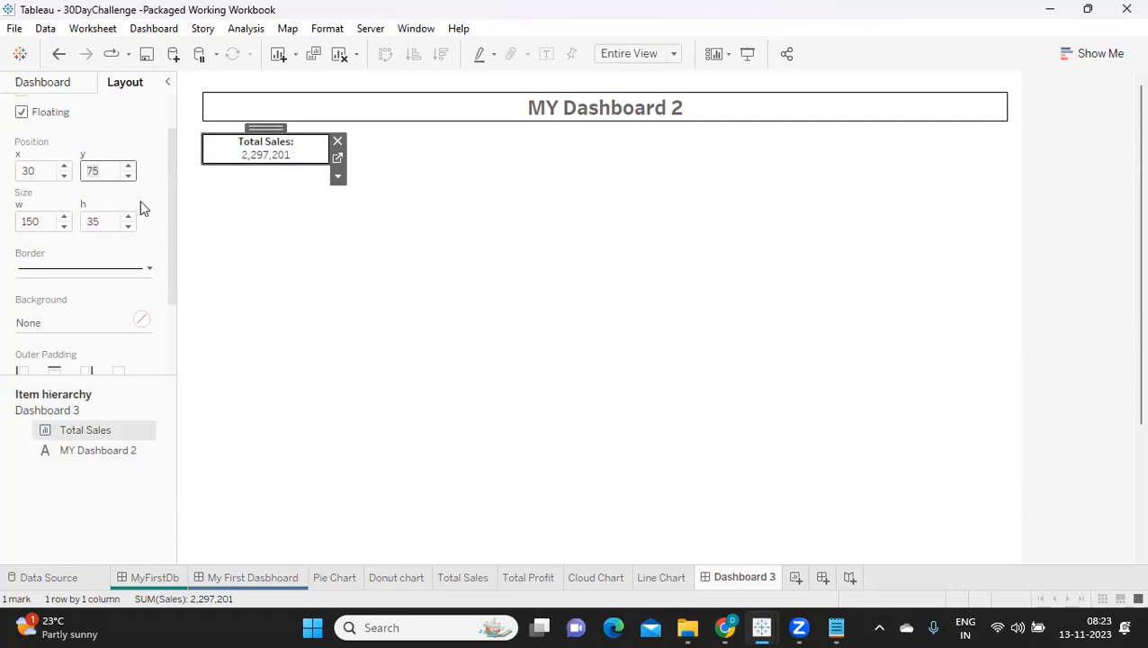
{"action": "left_click", "coordinate": [246, 197]}
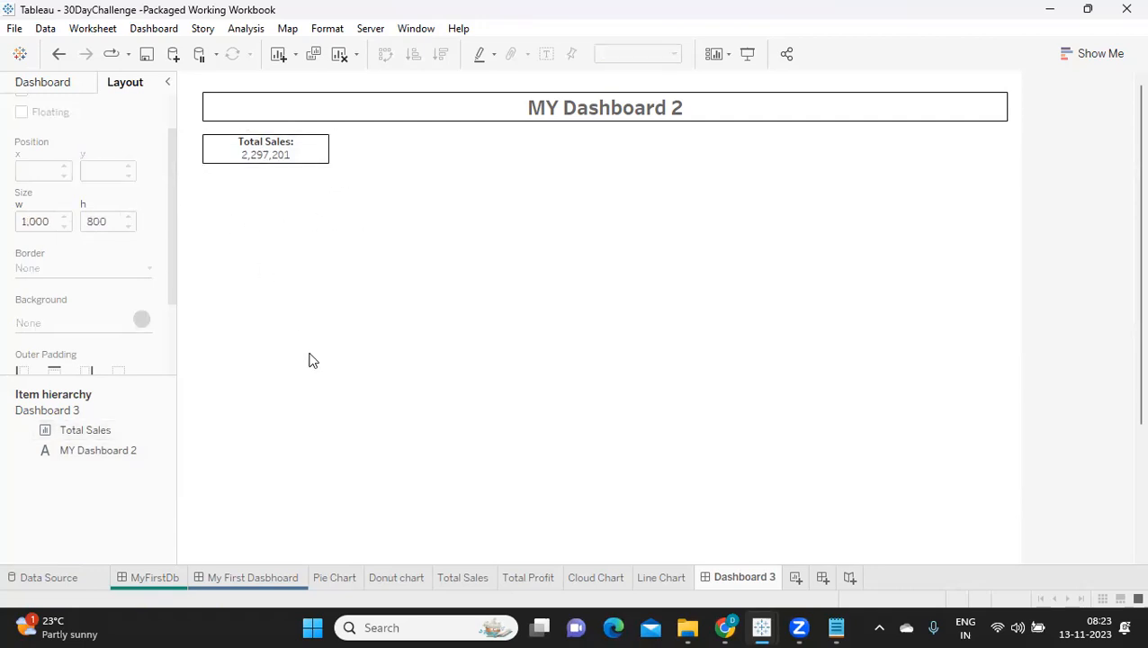
Step: Set the Total Sales sheet's y position to 70 to tighten the gap below the title box
{"action": "left_click", "coordinate": [301, 158]}
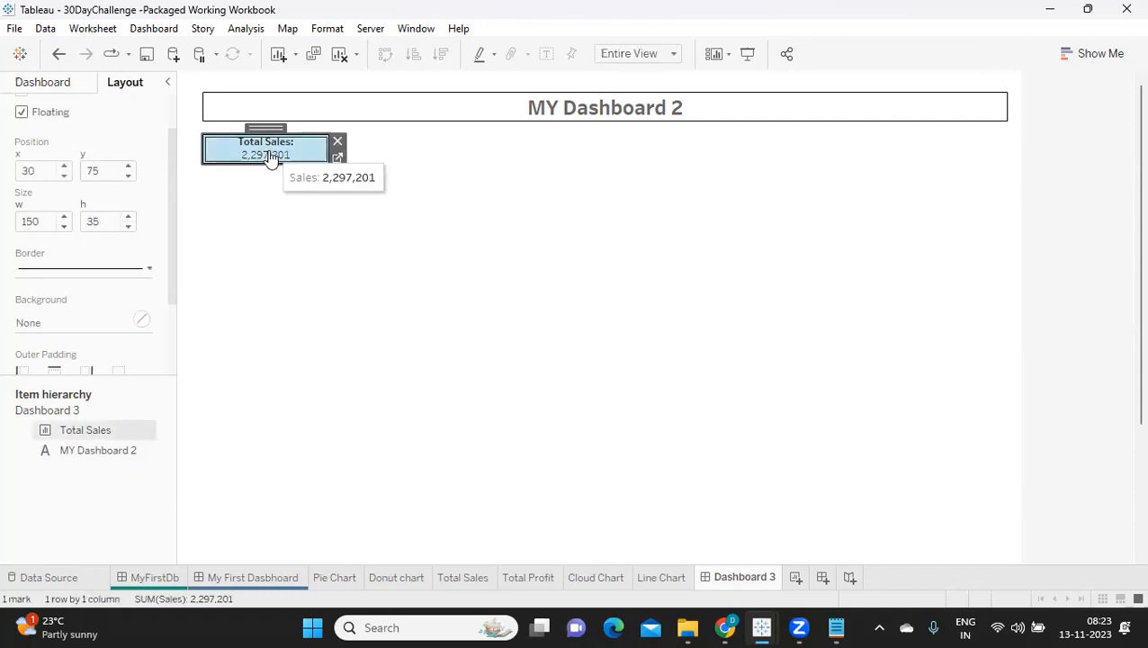
{"action": "double_click", "coordinate": [91, 171]}
{"action": "type", "text": "70"}
{"action": "key", "text": "Return"}
{"action": "left_click", "coordinate": [314, 225]}
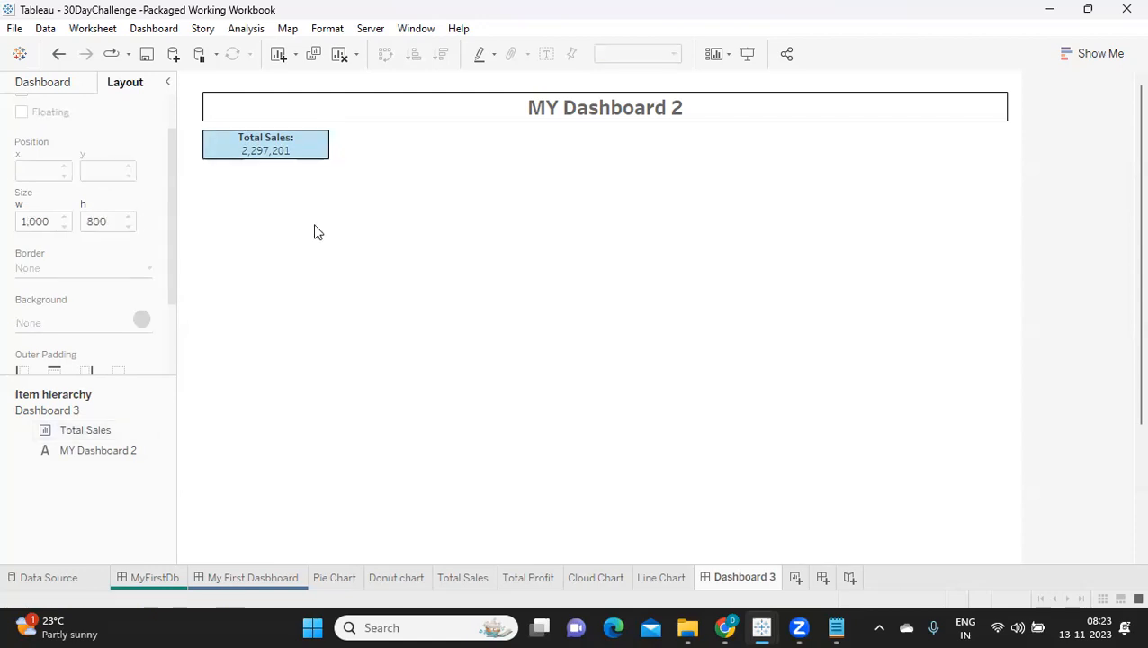
{"action": "left_click", "coordinate": [287, 162]}
{"action": "left_click", "coordinate": [342, 282]}
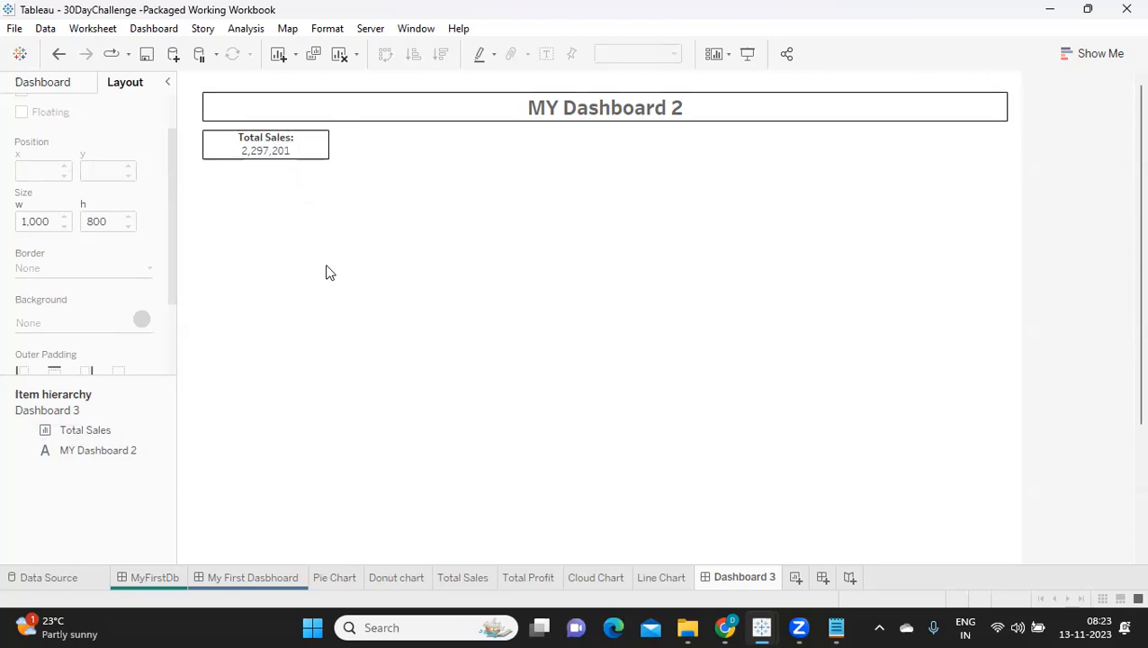
Step: Add the Total Profit sheet as a floating item beside Total Sales and hide its title
{"action": "left_click", "coordinate": [24, 87]}
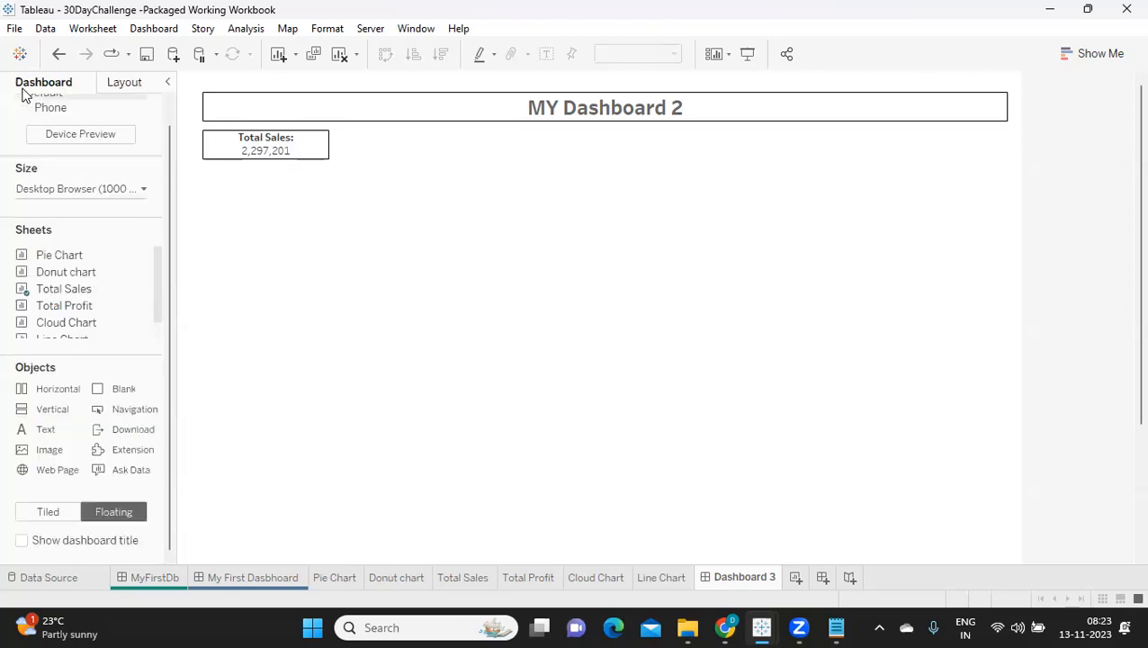
{"action": "left_click_drag", "start_coordinate": [54, 306], "coordinate": [340, 143]}
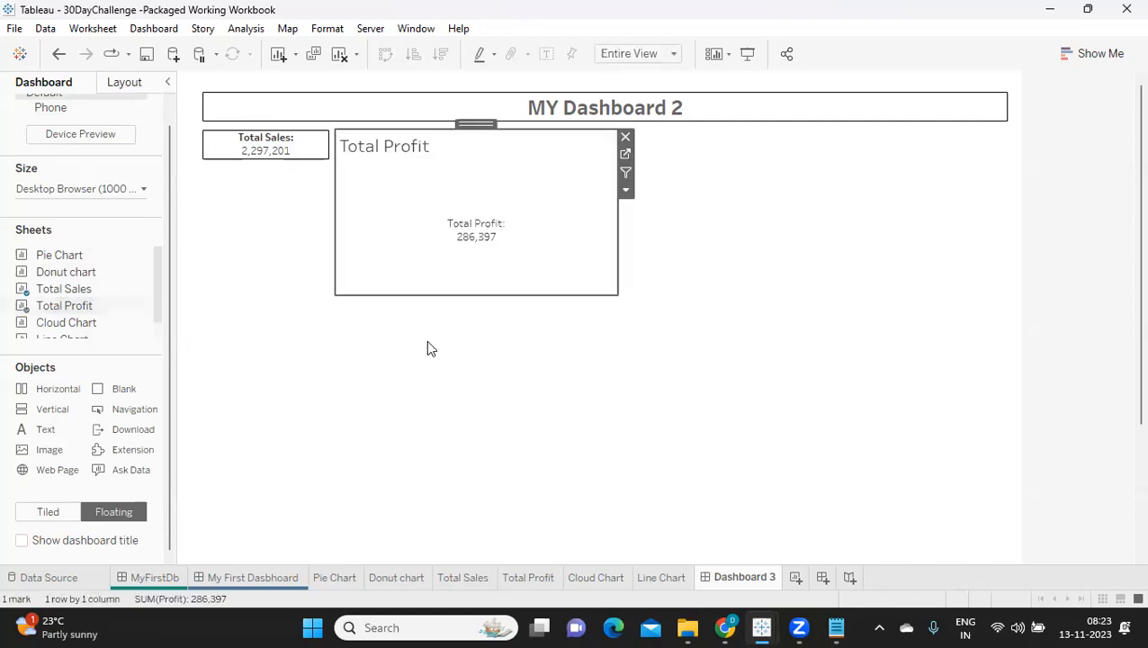
{"action": "right_click", "coordinate": [378, 155]}
{"action": "left_click", "coordinate": [406, 193]}
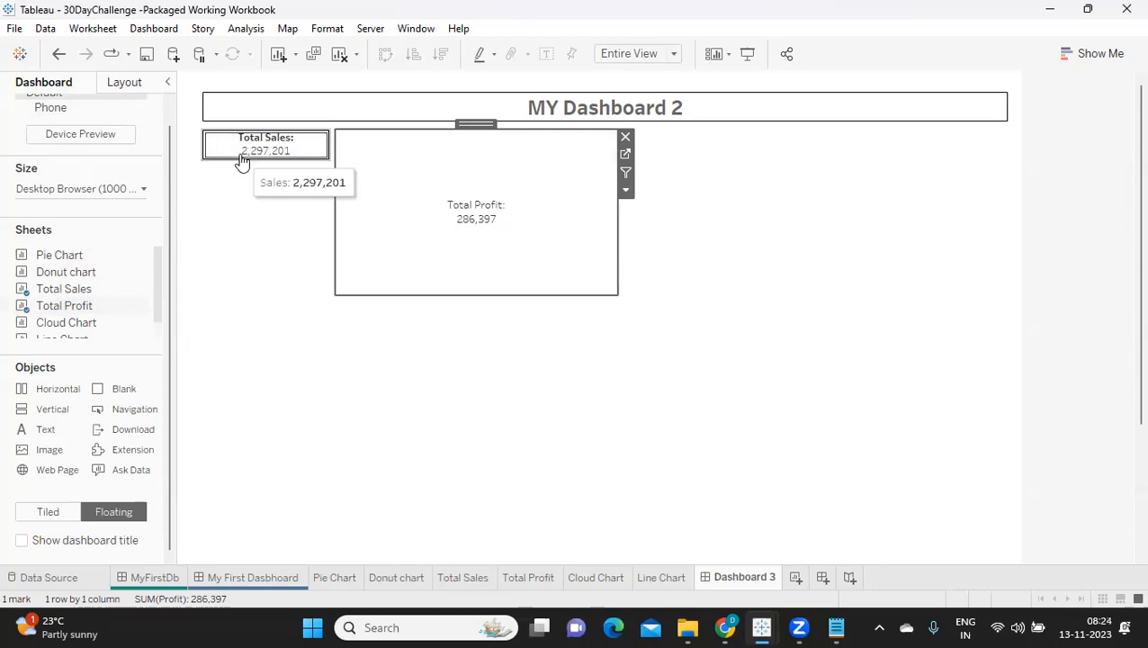
Step: Check the Total Sales sheet's size and set the Total Profit sheet to width 150 and height 35
{"action": "left_click", "coordinate": [130, 84]}
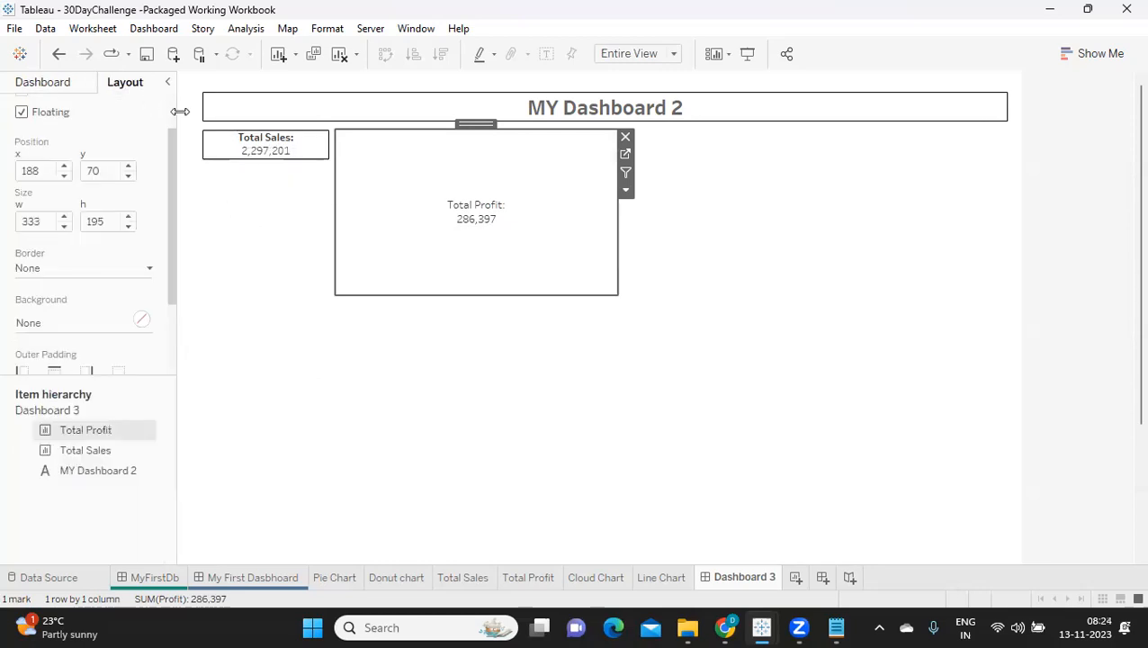
{"action": "left_click", "coordinate": [217, 148]}
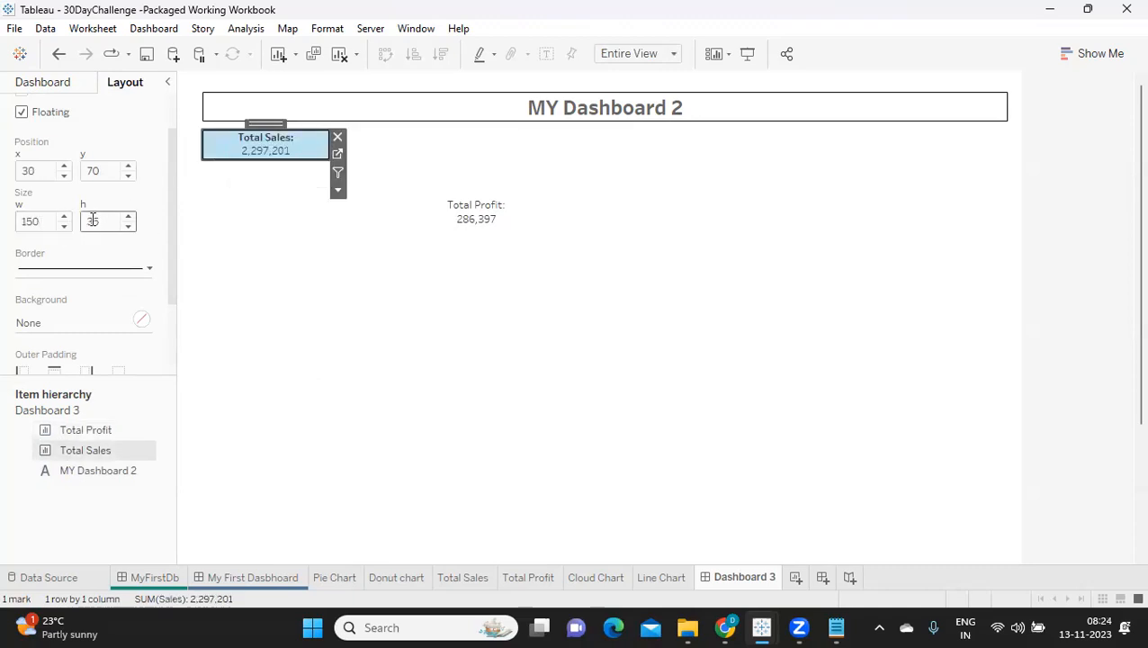
{"action": "left_click", "coordinate": [448, 225]}
{"action": "type", "text": "150"}
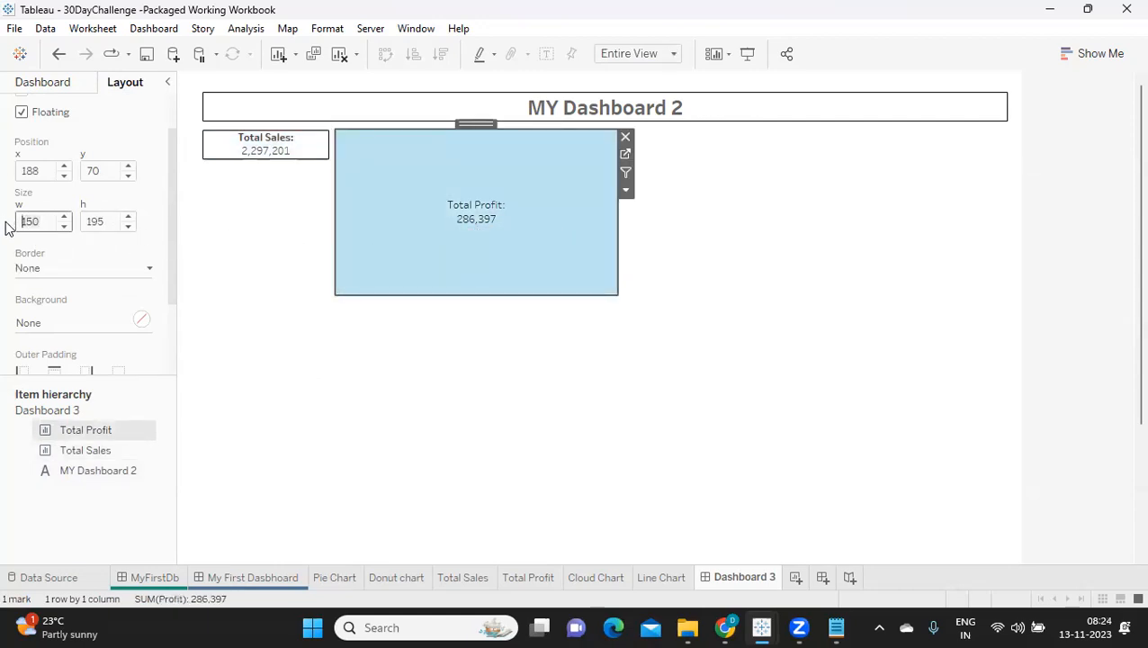
{"action": "key", "text": "Return"}
{"action": "key", "text": "Tab"}
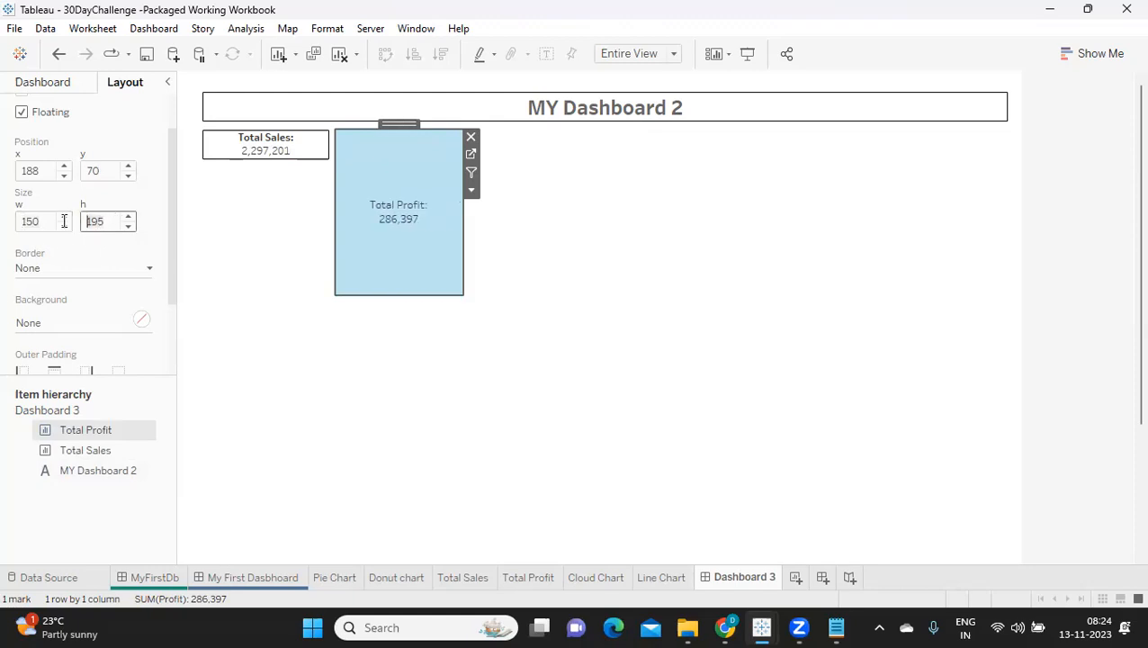
{"action": "type", "text": "35"}
{"action": "key", "text": "Return"}
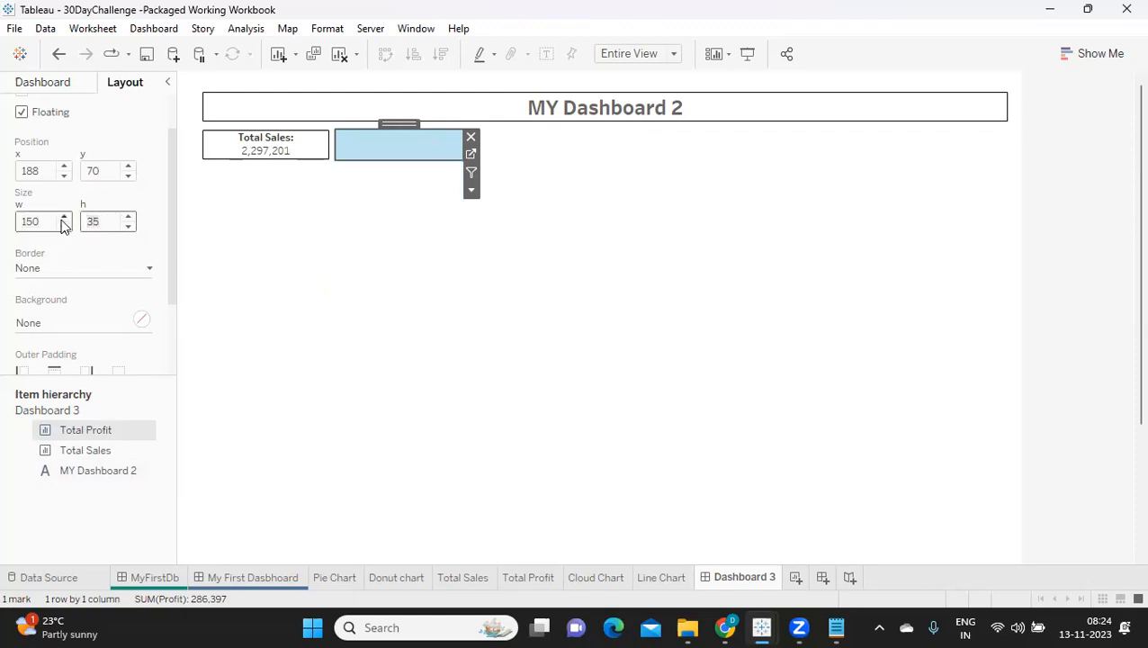
{"action": "left_click", "coordinate": [305, 217]}
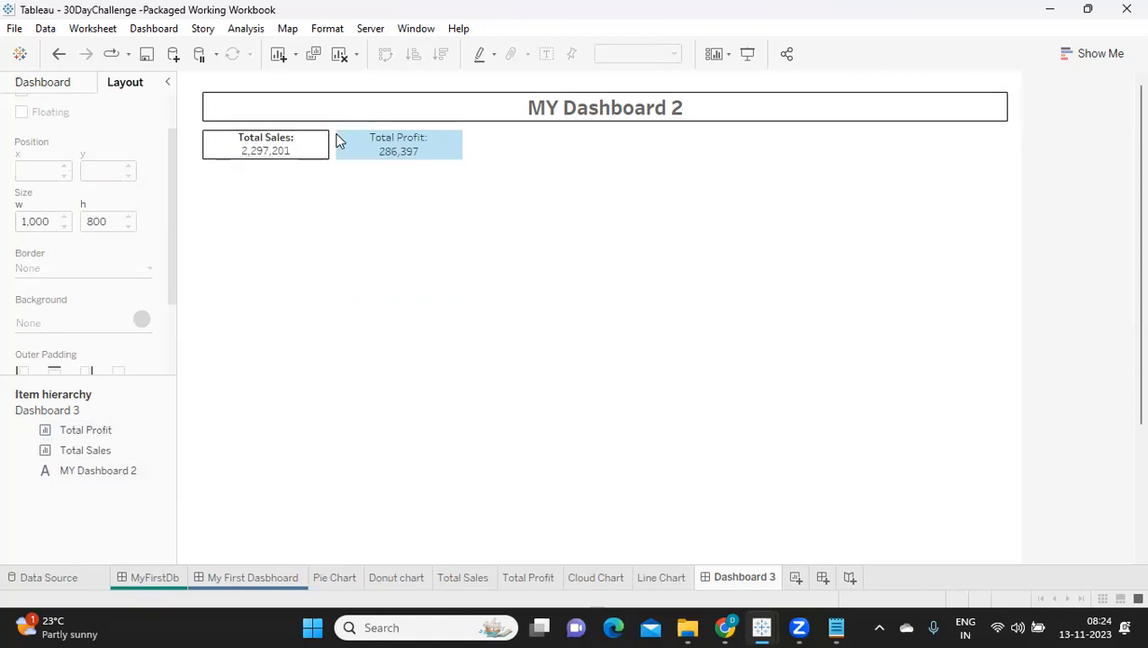
Step: Give the Total Profit sheet a solid border like the one around Total Sales
{"action": "left_click", "coordinate": [255, 149]}
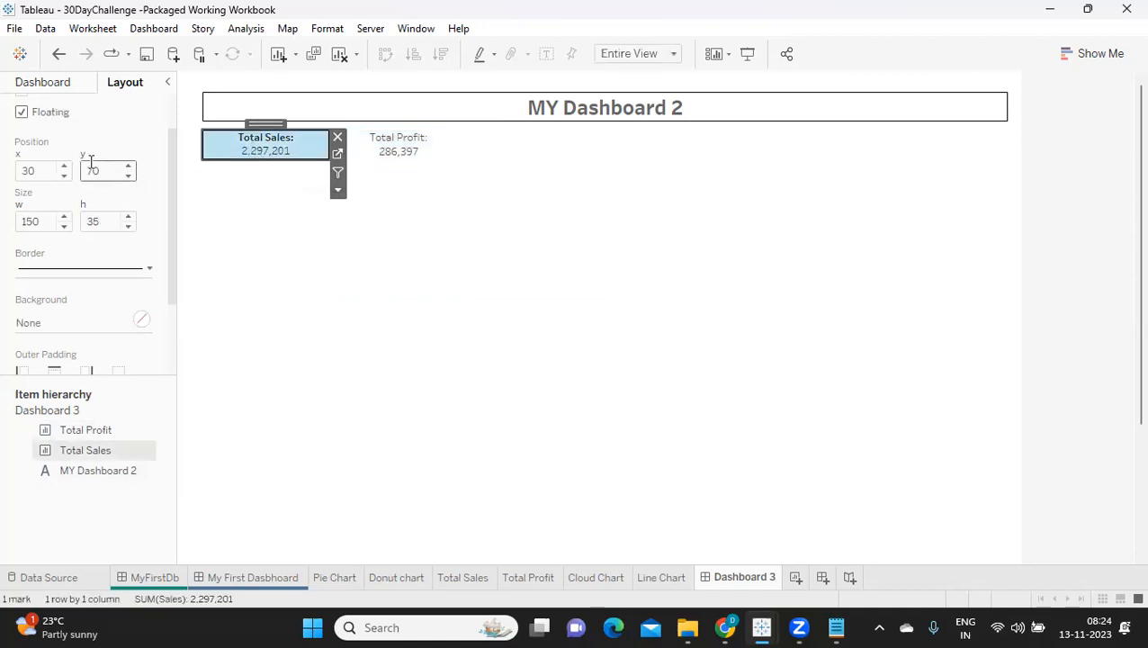
{"action": "left_click", "coordinate": [394, 145]}
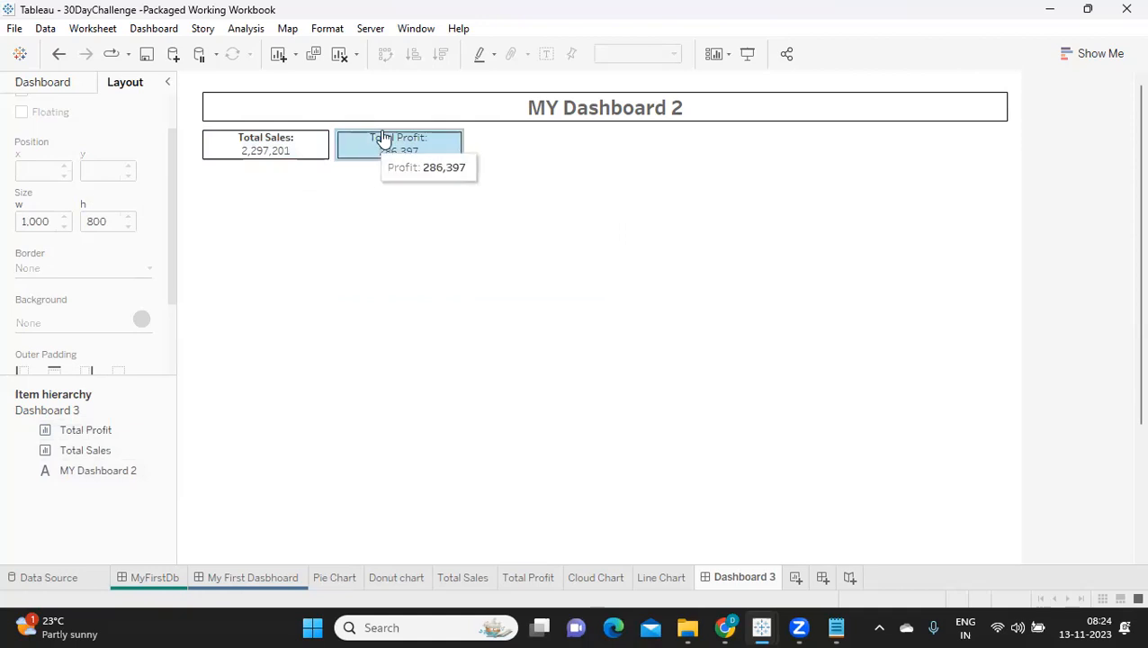
{"action": "left_click", "coordinate": [61, 269]}
{"action": "left_click", "coordinate": [35, 401]}
{"action": "left_click", "coordinate": [238, 414]}
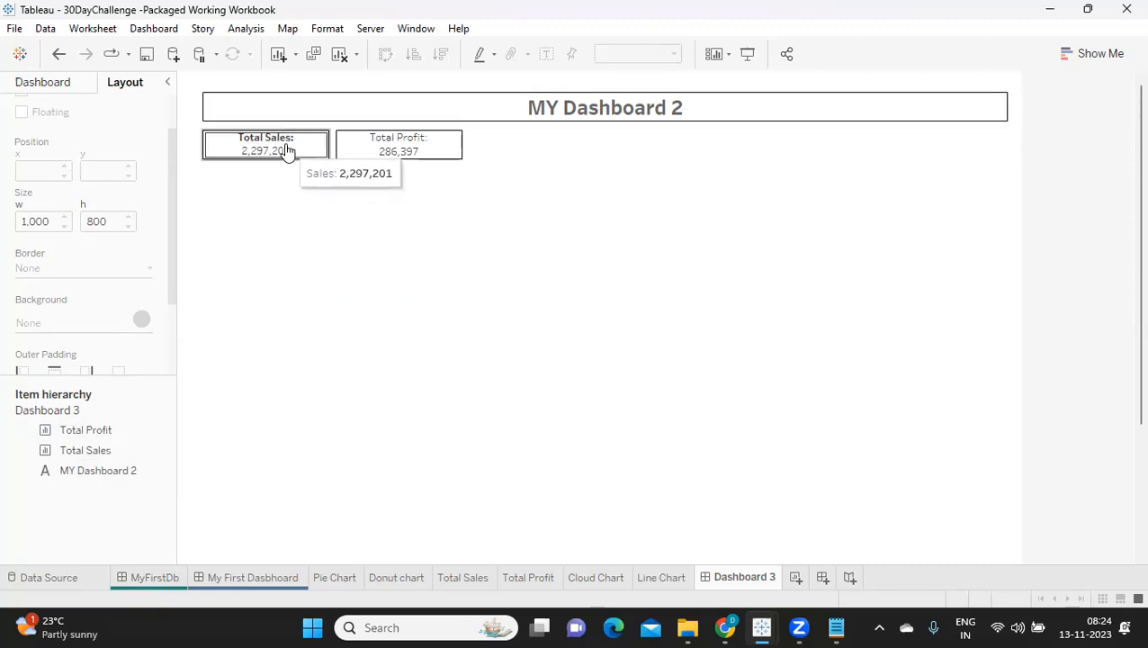
Step: Check the Total Sales sheet's x position and width, note the width 150 under 25+35 in Notepad, and return to Tableau
{"action": "left_click", "coordinate": [241, 145]}
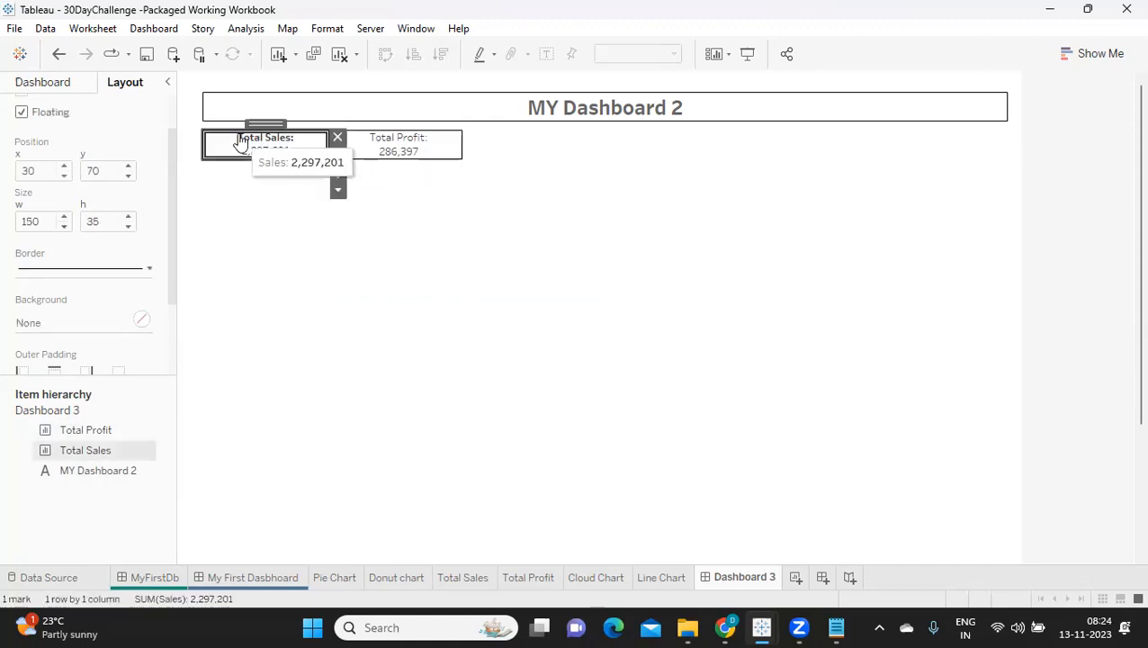
{"action": "left_click", "coordinate": [41, 168]}
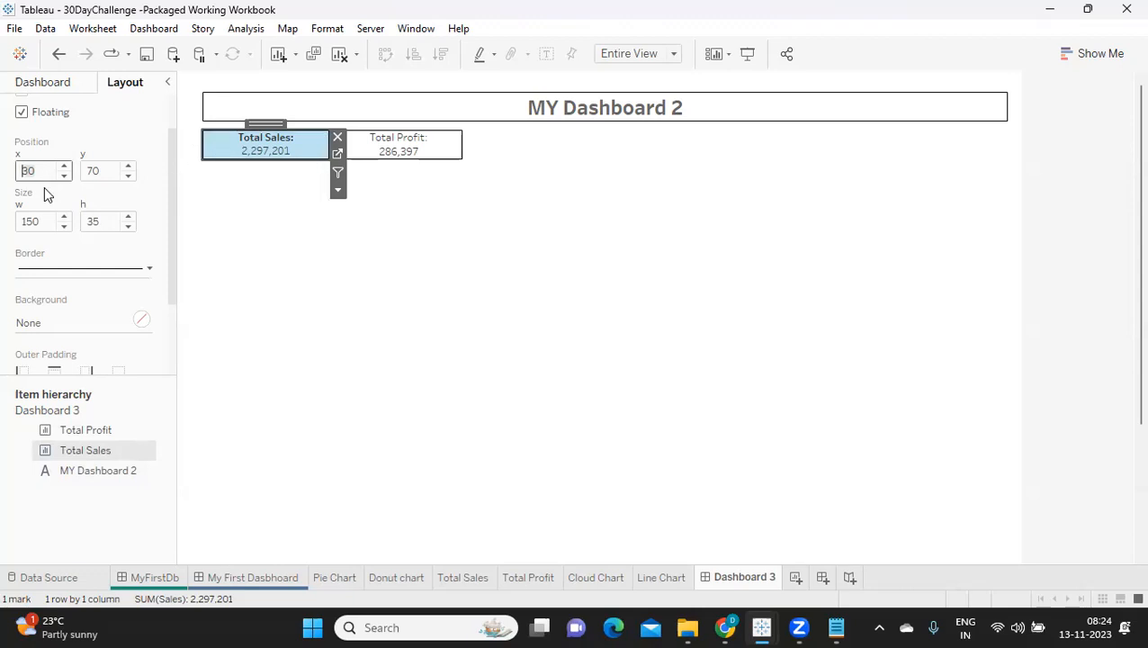
{"action": "left_click", "coordinate": [836, 627]}
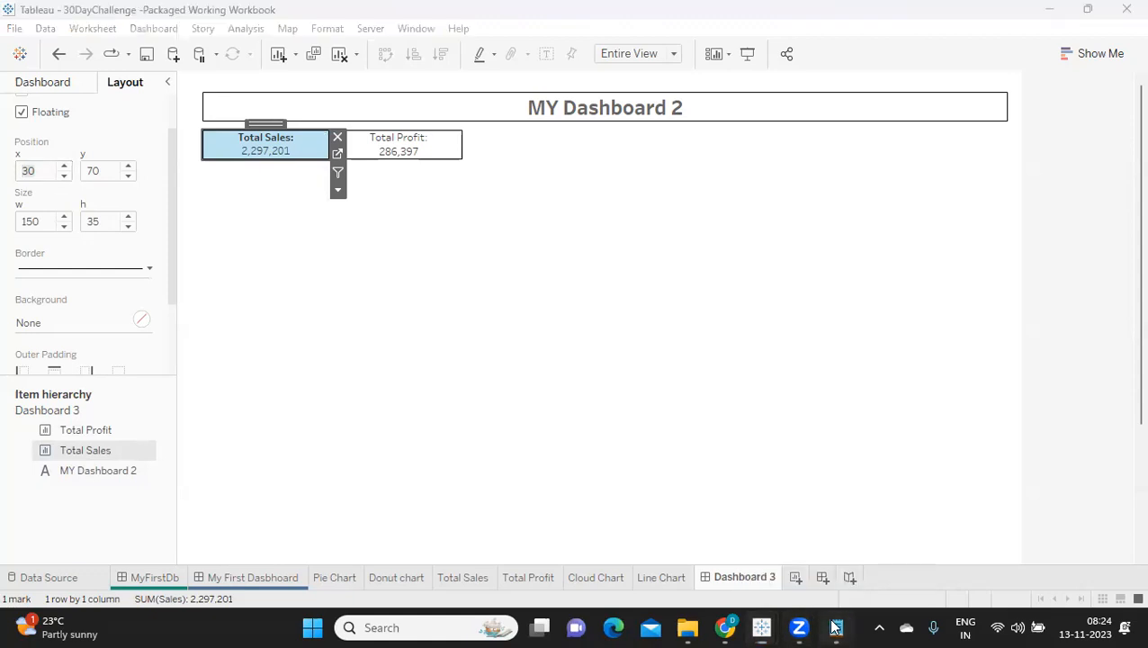
{"action": "left_click", "coordinate": [177, 508]}
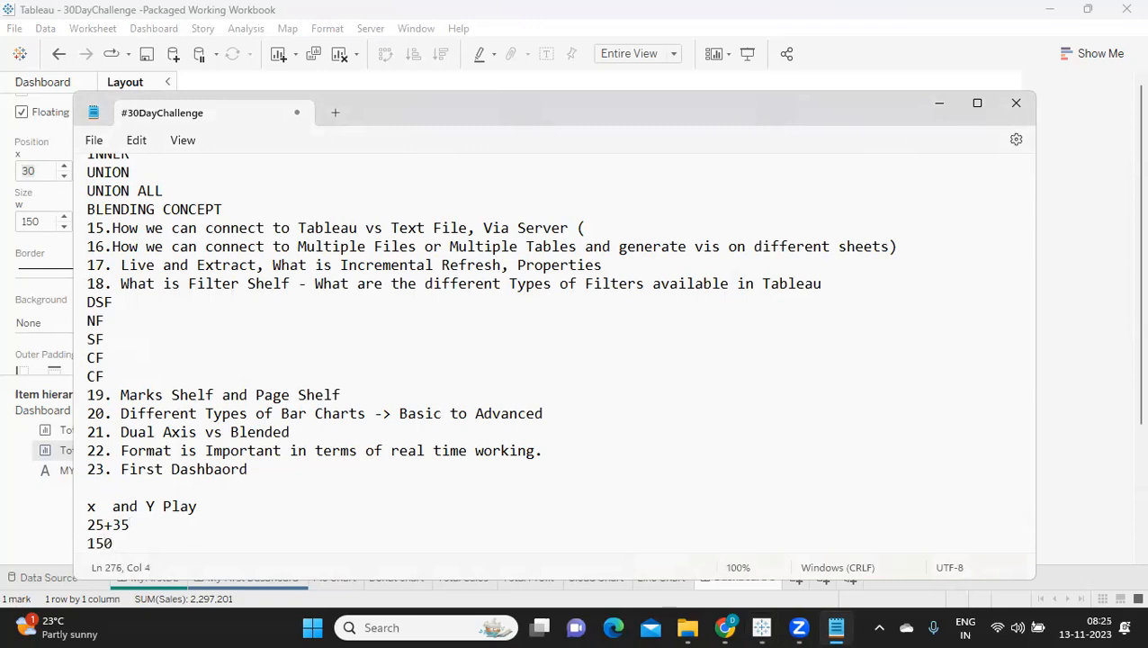
{"action": "type", "text": "0"}
{"action": "key", "text": "alt+Tab"}
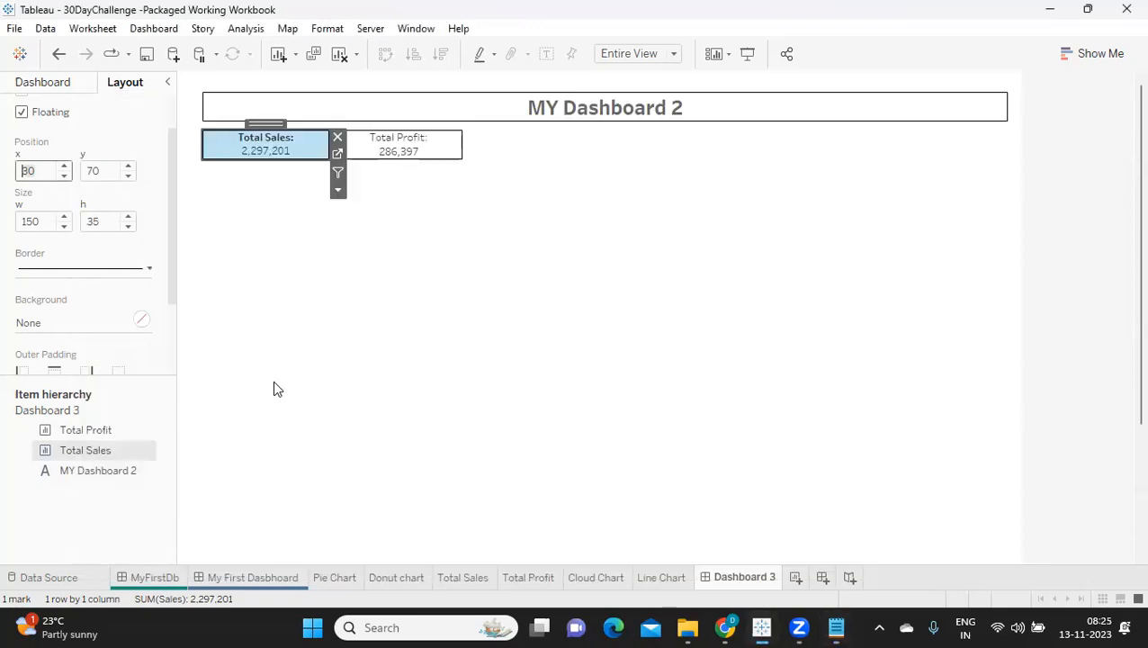
Step: Set the Total Profit sheet's x position to 180 so it sits directly against Total Sales
{"action": "left_click", "coordinate": [396, 149]}
{"action": "left_click_drag", "start_coordinate": [45, 171], "coordinate": [3, 180]}
{"action": "type", "text": "180"}
{"action": "key", "text": "Return"}
{"action": "left_click", "coordinate": [315, 215]}
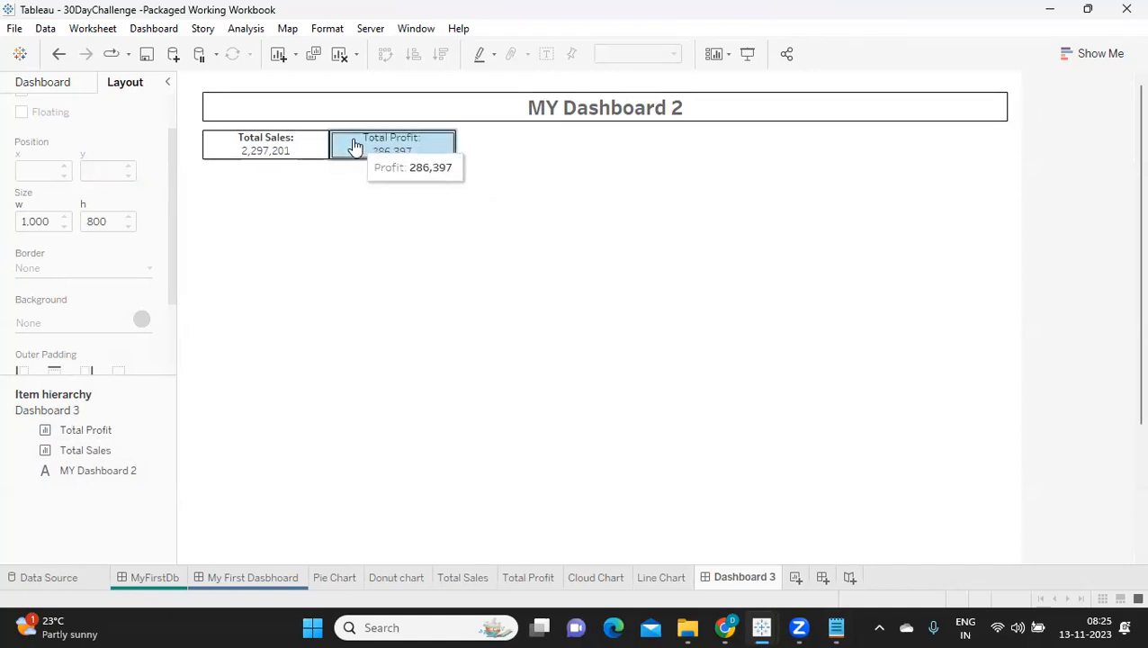
Step: Set the Total Profit sheet's x position to 190 to leave a gap beside Total Sales
{"action": "left_click", "coordinate": [350, 145]}
{"action": "left_click", "coordinate": [31, 171]}
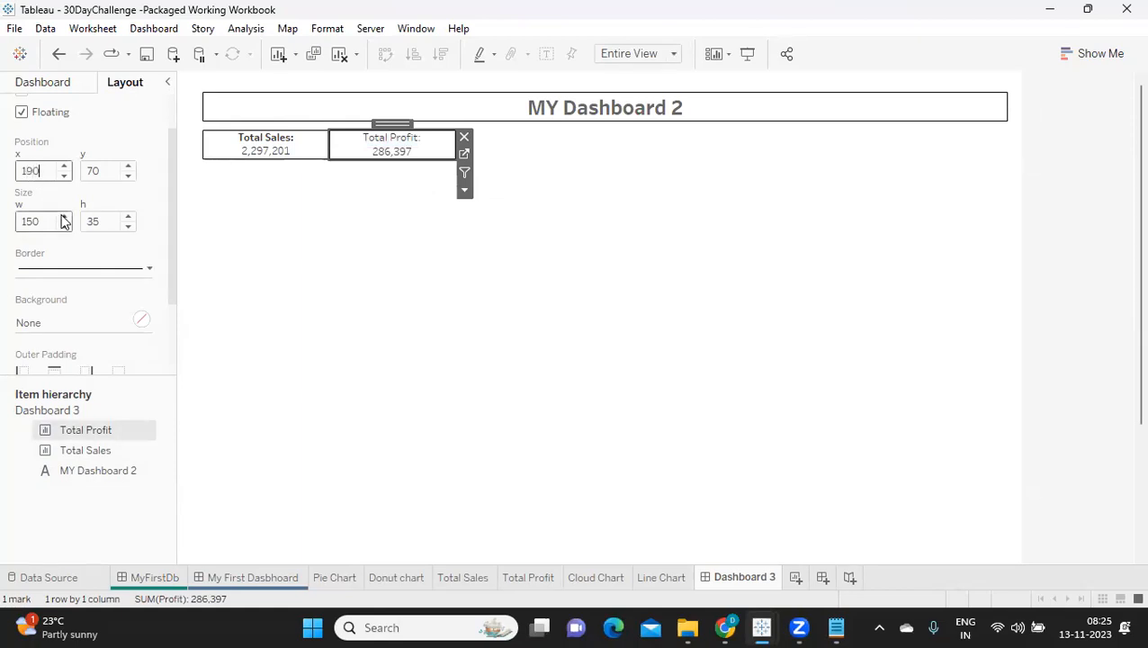
{"action": "key", "text": "Return"}
{"action": "left_click", "coordinate": [233, 249]}
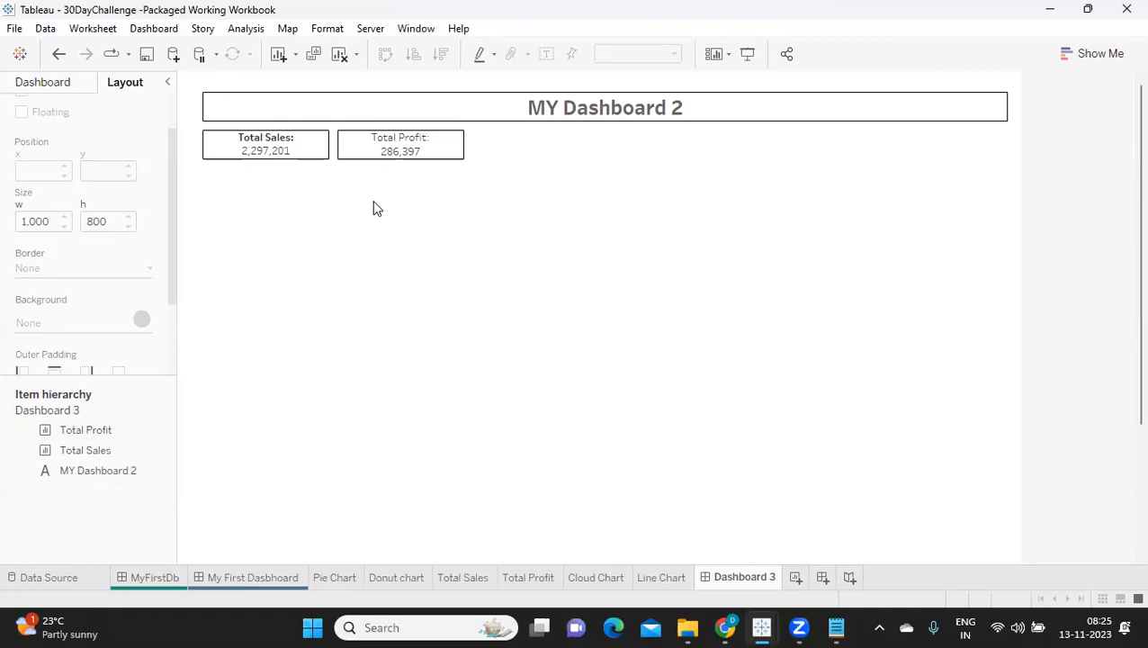
Step: Add an empty floating text object just right of the Total Profit sheet, at about x 344 and y 71
{"action": "left_click", "coordinate": [45, 83]}
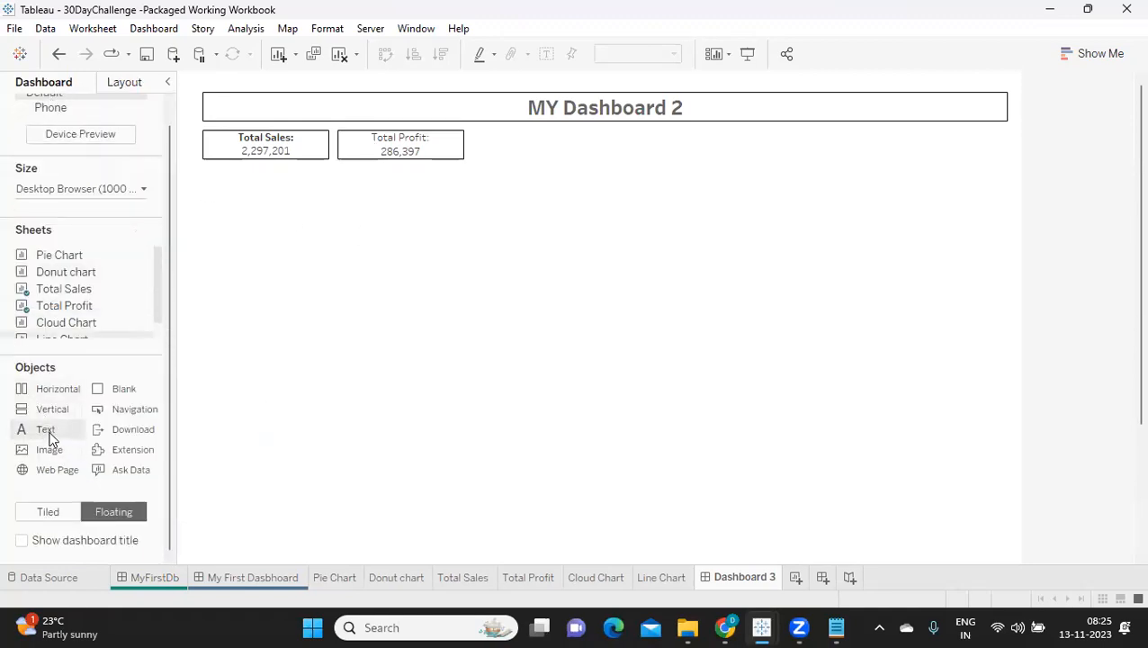
{"action": "left_click_drag", "start_coordinate": [126, 391], "coordinate": [466, 129]}
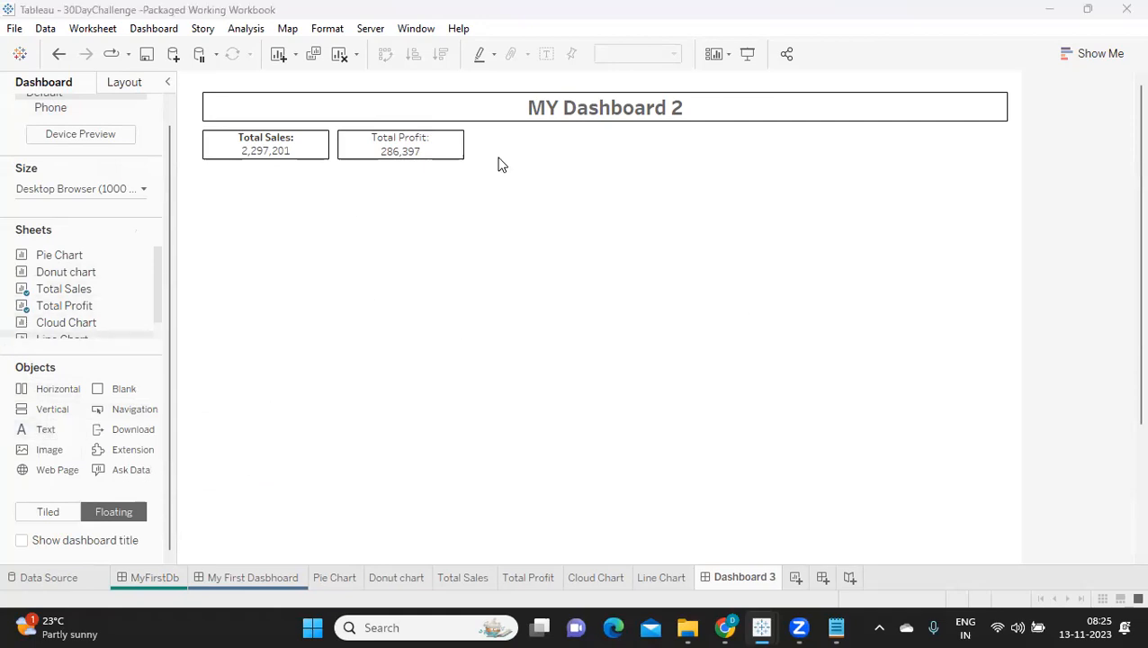
{"action": "left_click", "coordinate": [684, 423]}
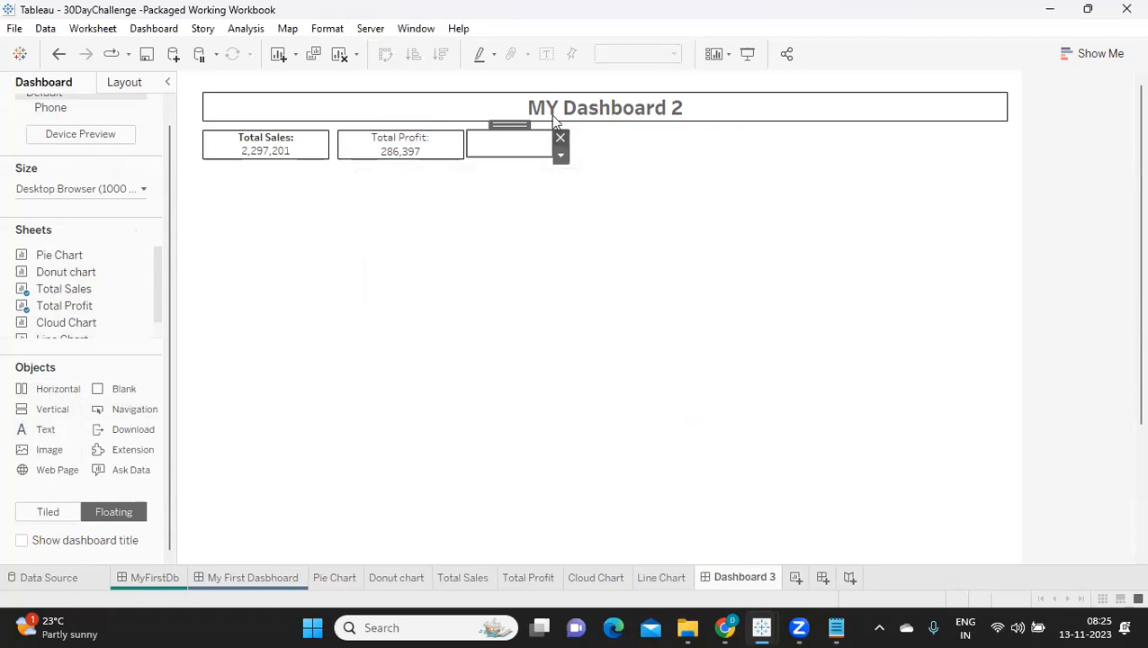
Step: Stretch the empty text object toward the title box's right edge, about 638 wide and 31 high, and show its layout properties
{"action": "left_click", "coordinate": [557, 141]}
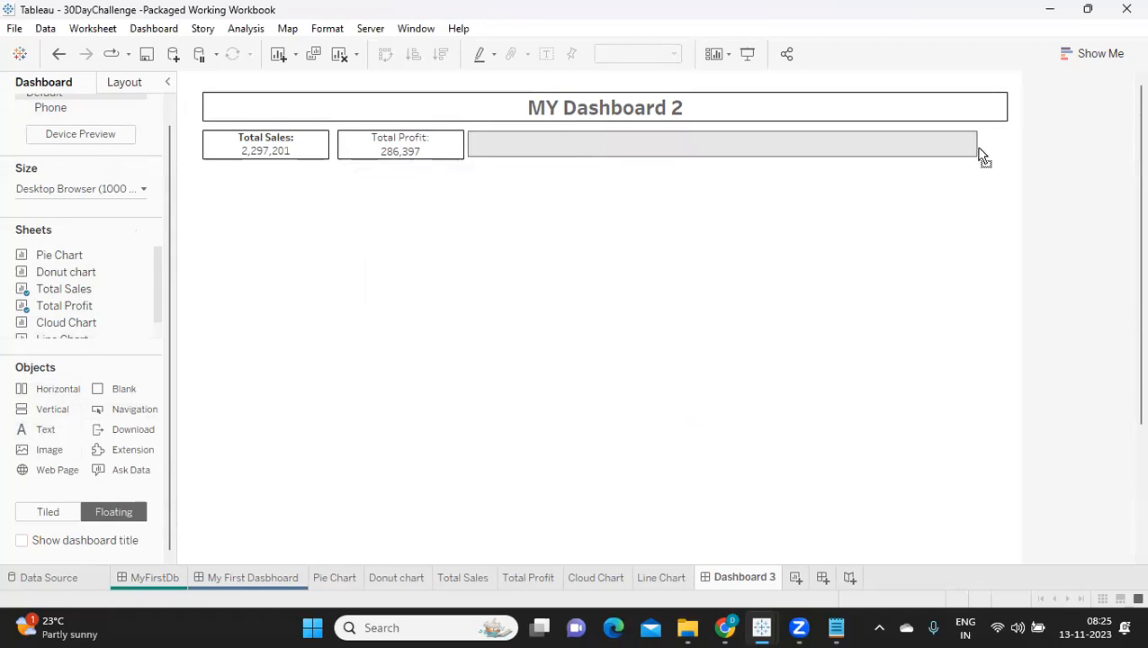
{"action": "left_click", "coordinate": [999, 146]}
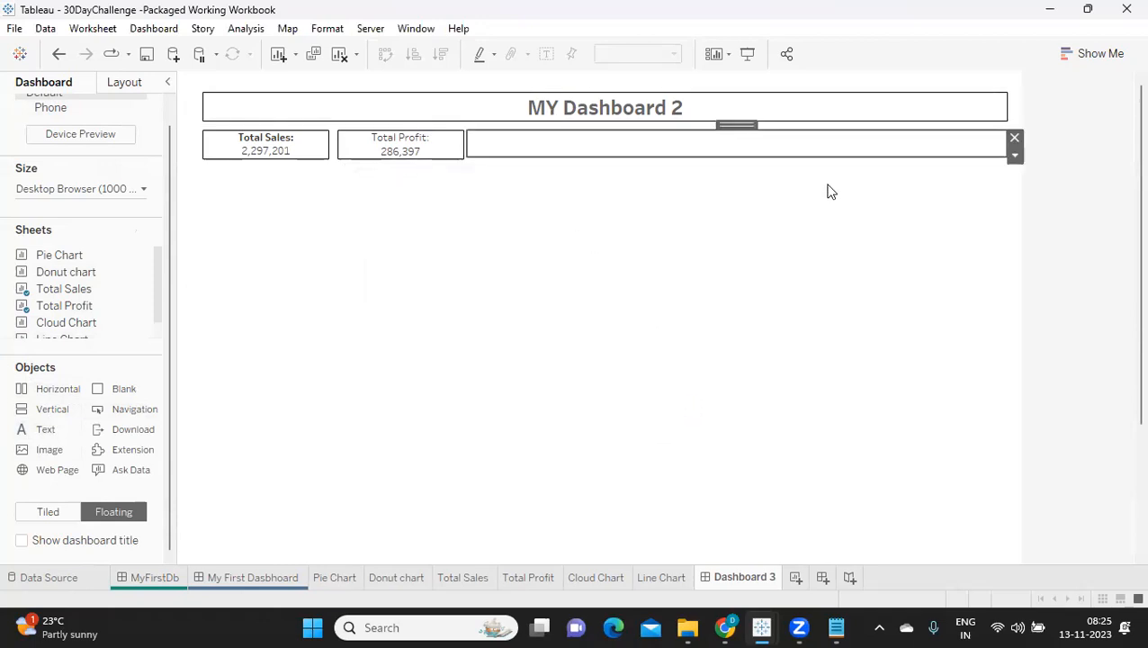
{"action": "left_click_drag", "start_coordinate": [799, 156], "coordinate": [799, 158]}
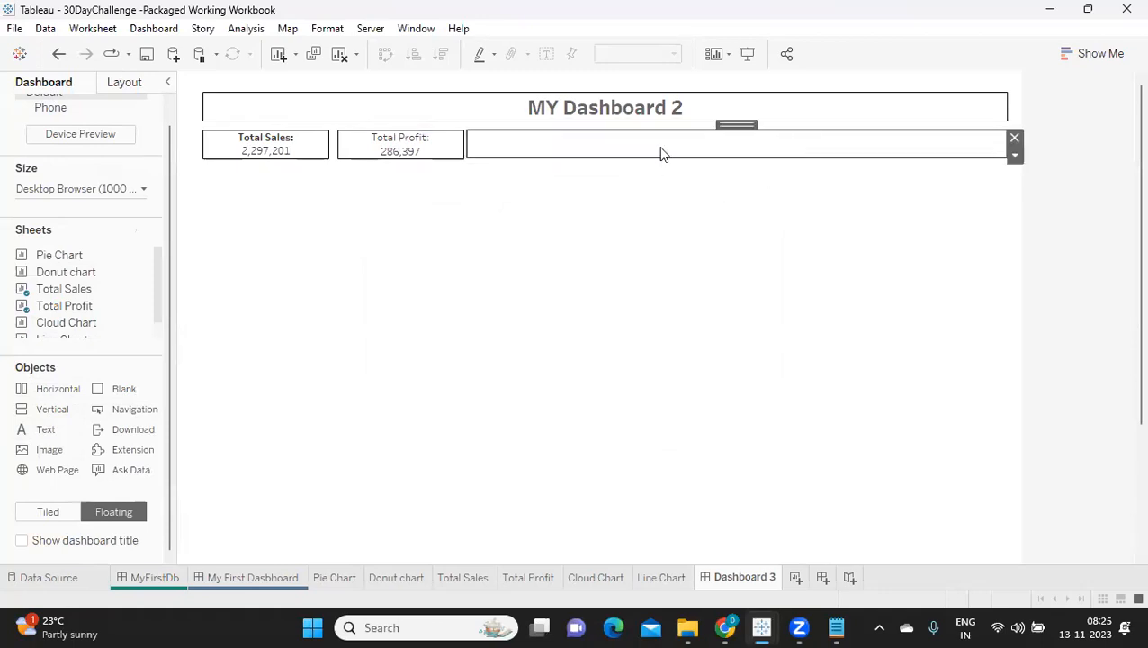
{"action": "left_click", "coordinate": [120, 84]}
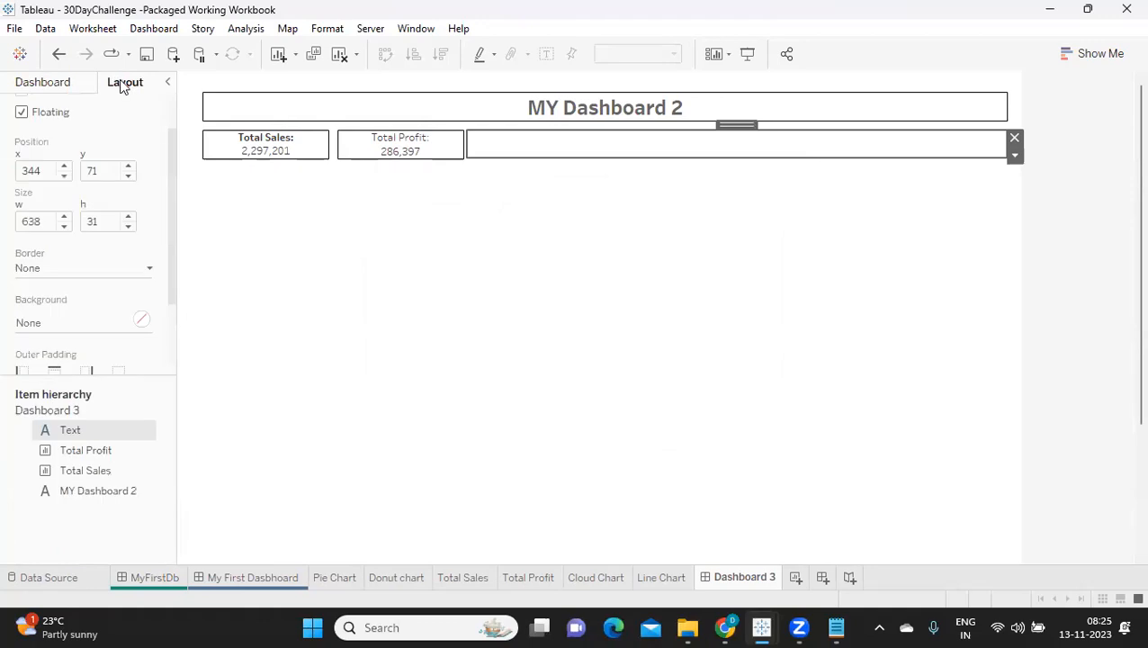
Step: Set the empty text object's y position to 70 and check the Total Profit sheet's x position and width
{"action": "left_click", "coordinate": [127, 176]}
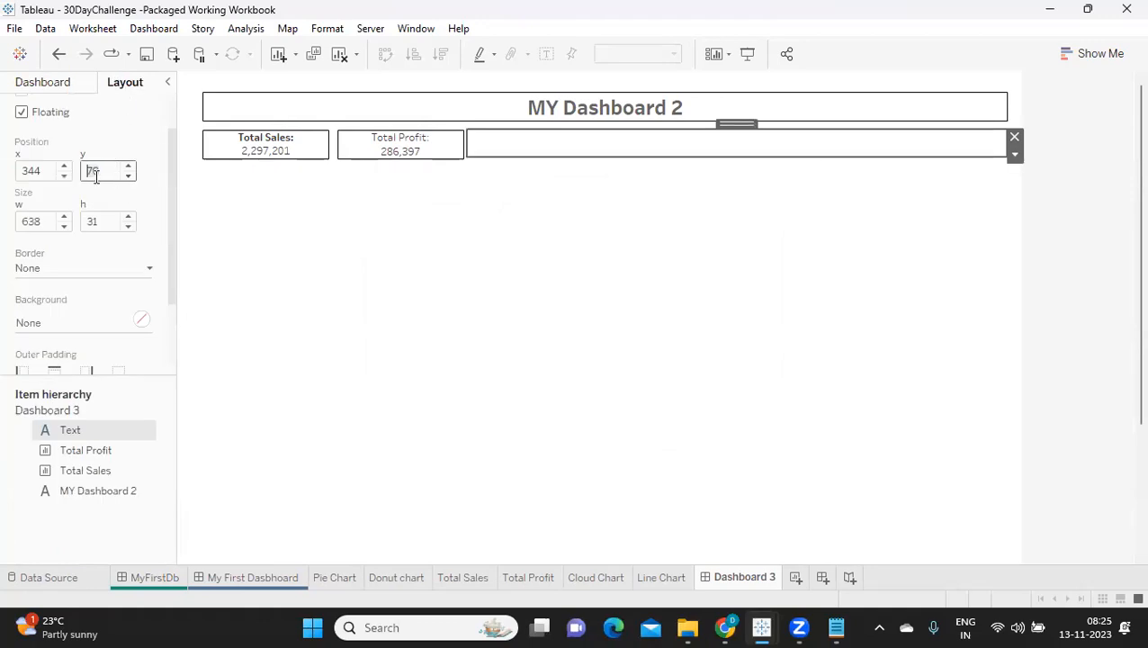
{"action": "left_click", "coordinate": [443, 149]}
{"action": "left_click", "coordinate": [39, 170]}
{"action": "left_click", "coordinate": [42, 226]}
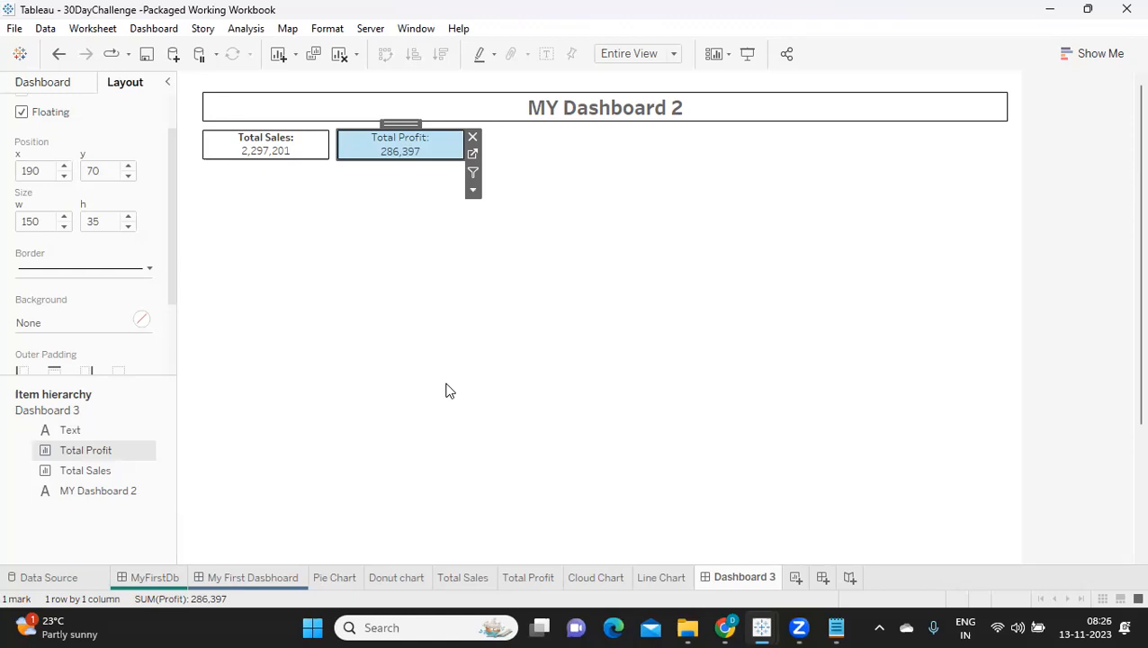
Step: Set the empty text object's x position to 340 so it sits directly against the Total Profit sheet
{"action": "left_click", "coordinate": [557, 148]}
{"action": "left_click", "coordinate": [48, 168]}
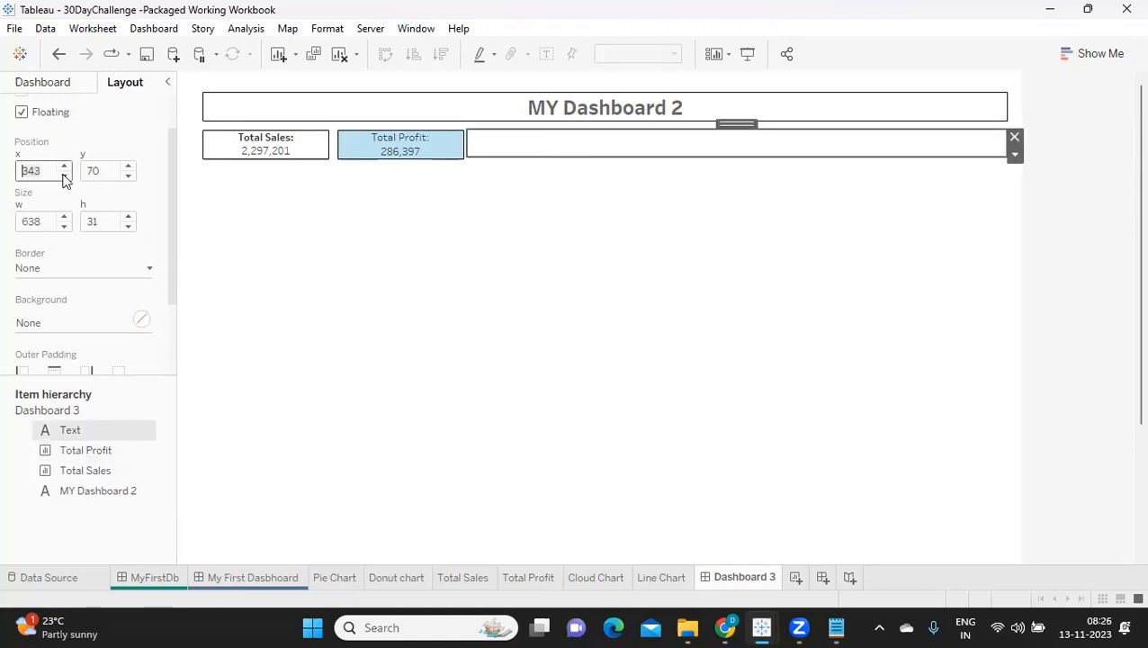
{"action": "left_click", "coordinate": [63, 178]}
{"action": "left_click", "coordinate": [410, 265]}
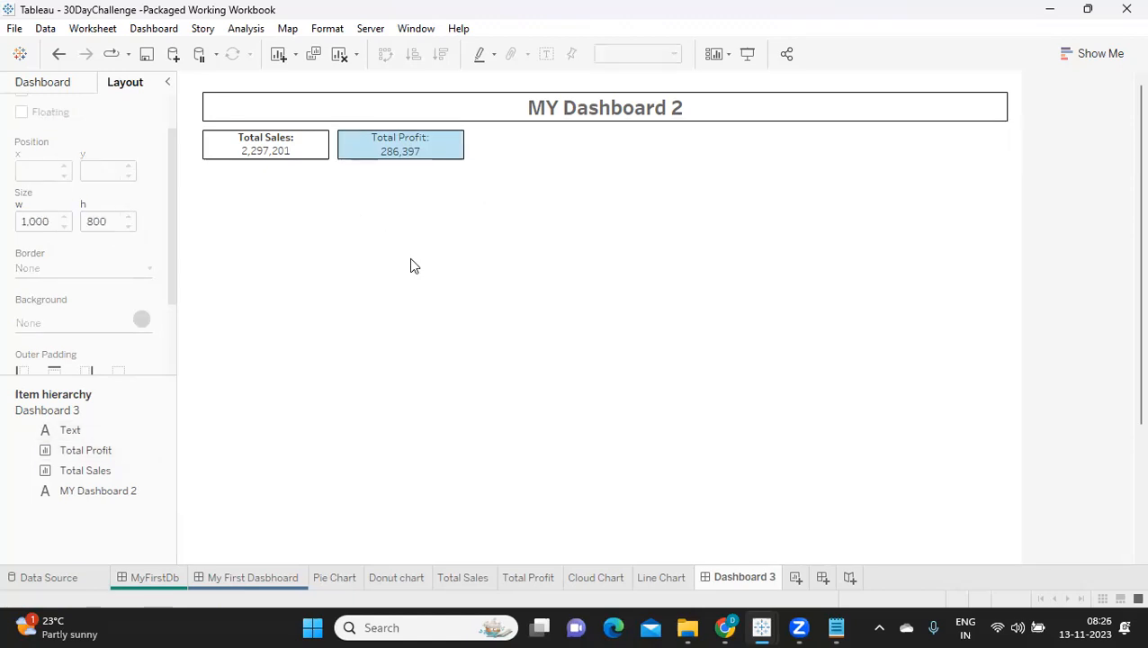
Step: Set the empty text object's x position to 350 to leave a gap beside the Total Profit sheet
{"action": "left_click", "coordinate": [506, 142]}
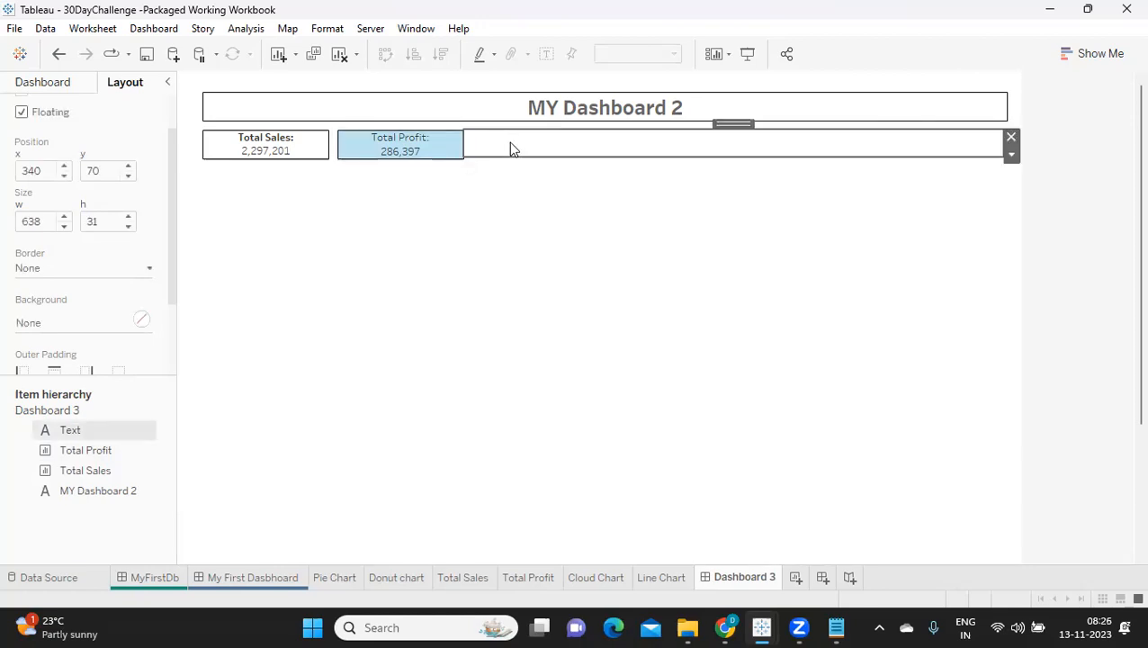
{"action": "left_click", "coordinate": [64, 168]}
{"action": "left_click", "coordinate": [64, 169]}
{"action": "left_click", "coordinate": [64, 168]}
{"action": "left_click", "coordinate": [64, 168]}
{"action": "left_click", "coordinate": [64, 169]}
{"action": "left_click", "coordinate": [63, 169]}
{"action": "left_click", "coordinate": [64, 168]}
{"action": "left_click", "coordinate": [64, 168]}
{"action": "left_click", "coordinate": [64, 168]}
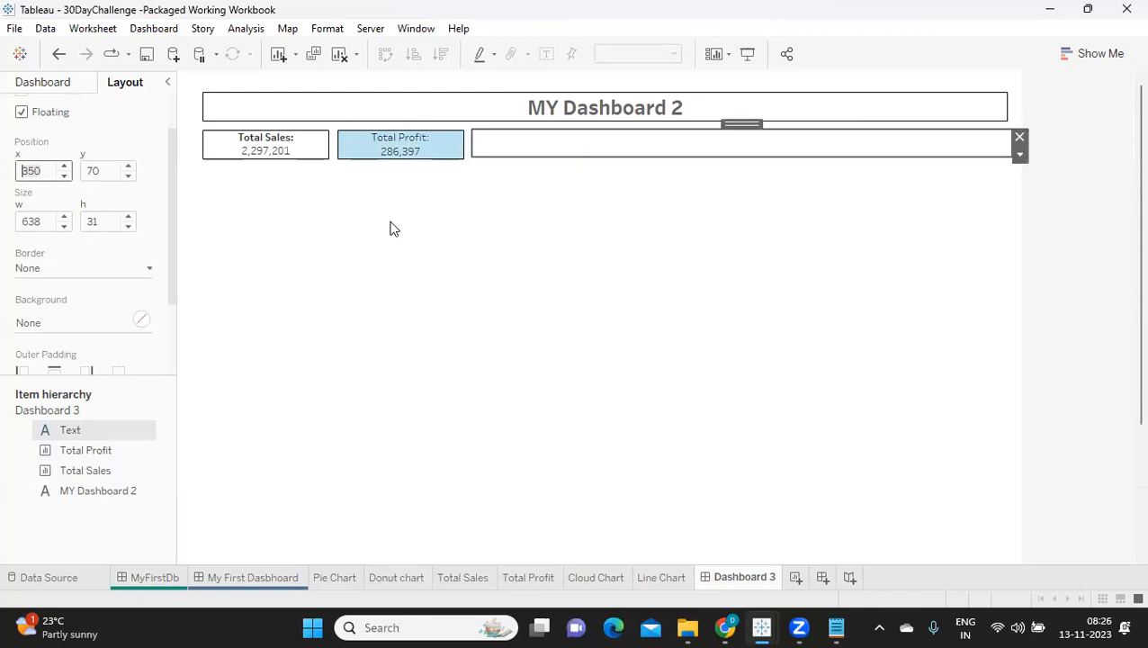
Step: Set the empty text object's height to 35 to match the sheets beside it
{"action": "left_click", "coordinate": [128, 218]}
{"action": "left_click", "coordinate": [128, 217]}
{"action": "left_click", "coordinate": [127, 217]}
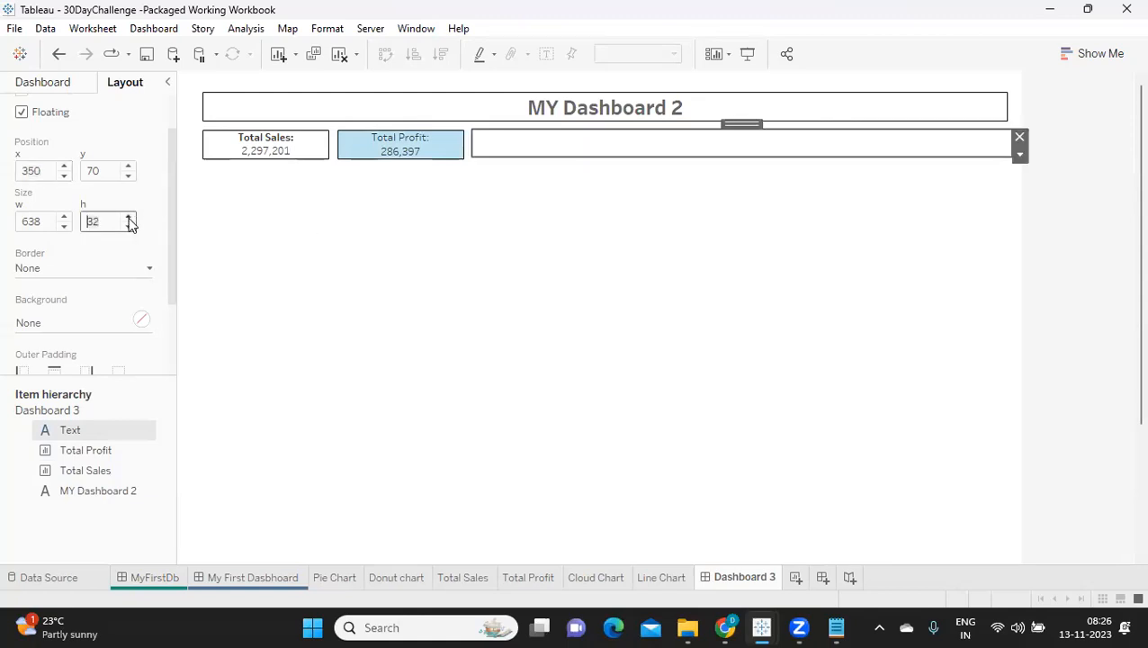
{"action": "left_click", "coordinate": [128, 218]}
{"action": "left_click", "coordinate": [381, 269]}
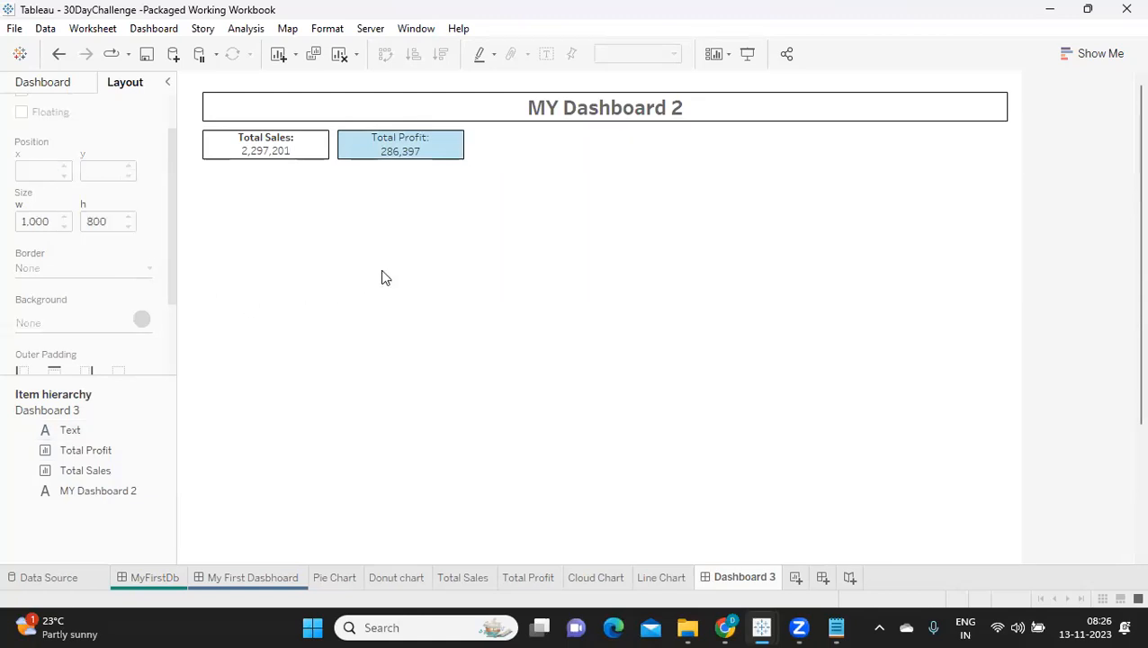
Step: Enter the text "Place Holder" in the empty text object and center it
{"action": "double_click", "coordinate": [543, 153]}
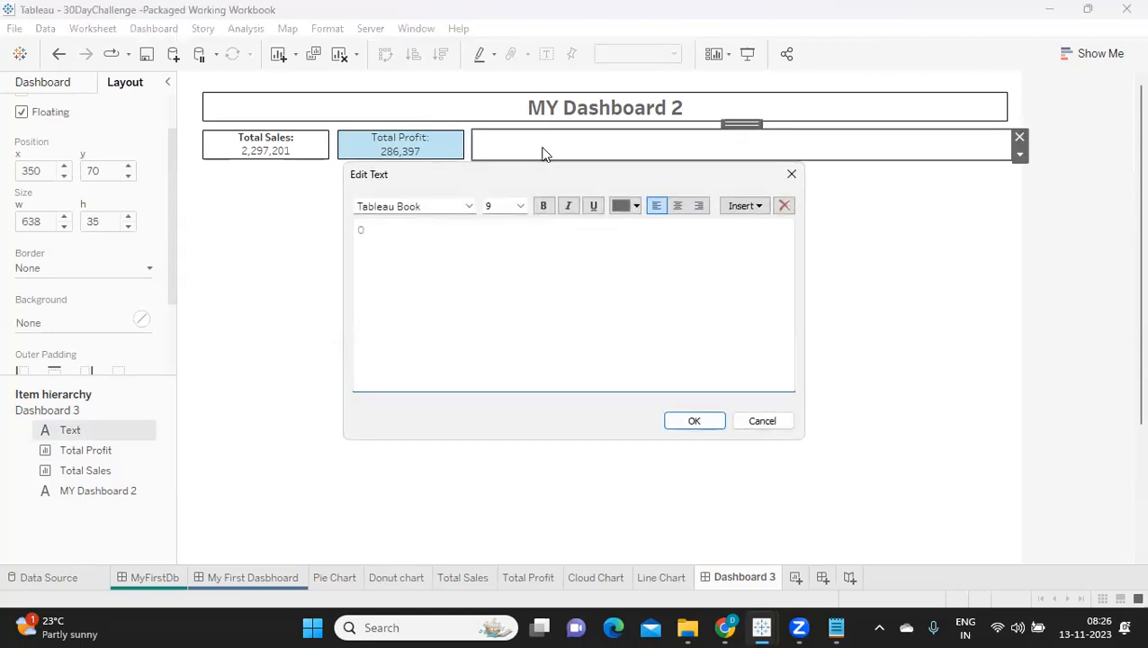
{"action": "type", "text": "pA"}
{"action": "key", "text": "BackSpace"}
{"action": "key", "text": "ctrl+a"}
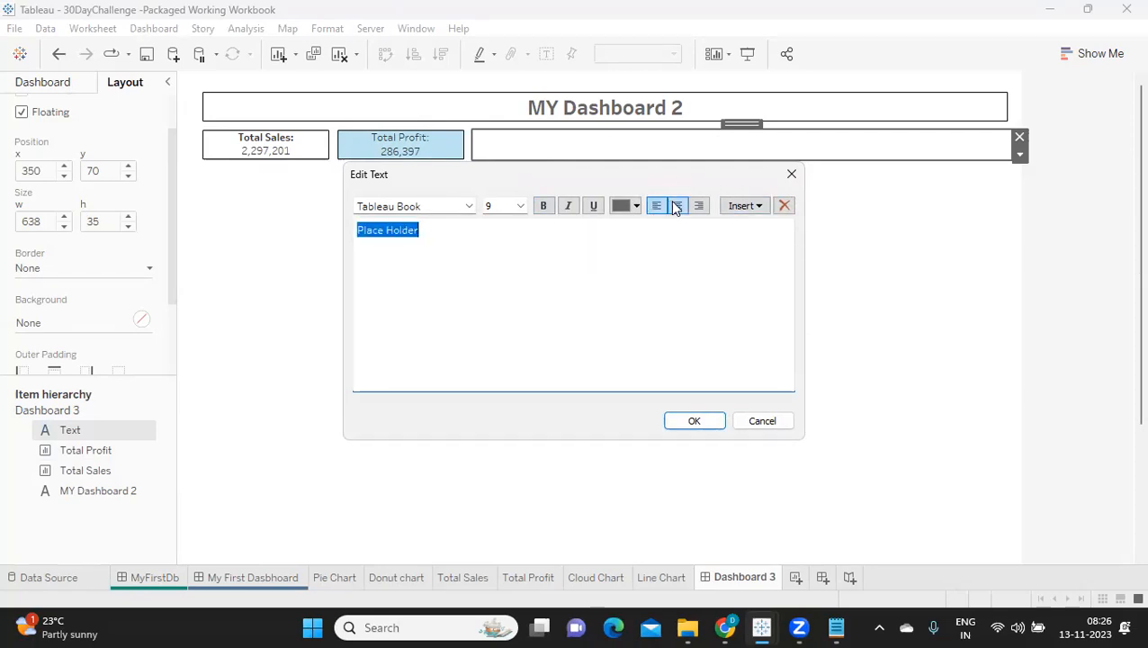
{"action": "left_click", "coordinate": [677, 206]}
{"action": "left_click", "coordinate": [693, 421]}
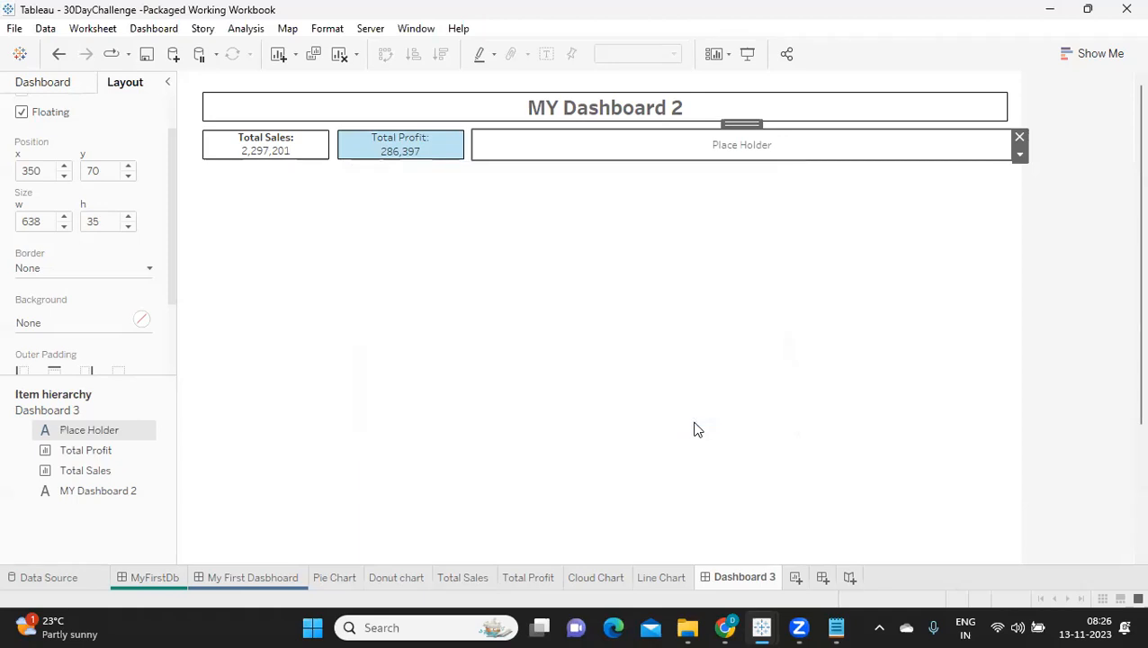
{"action": "left_click", "coordinate": [1091, 252]}
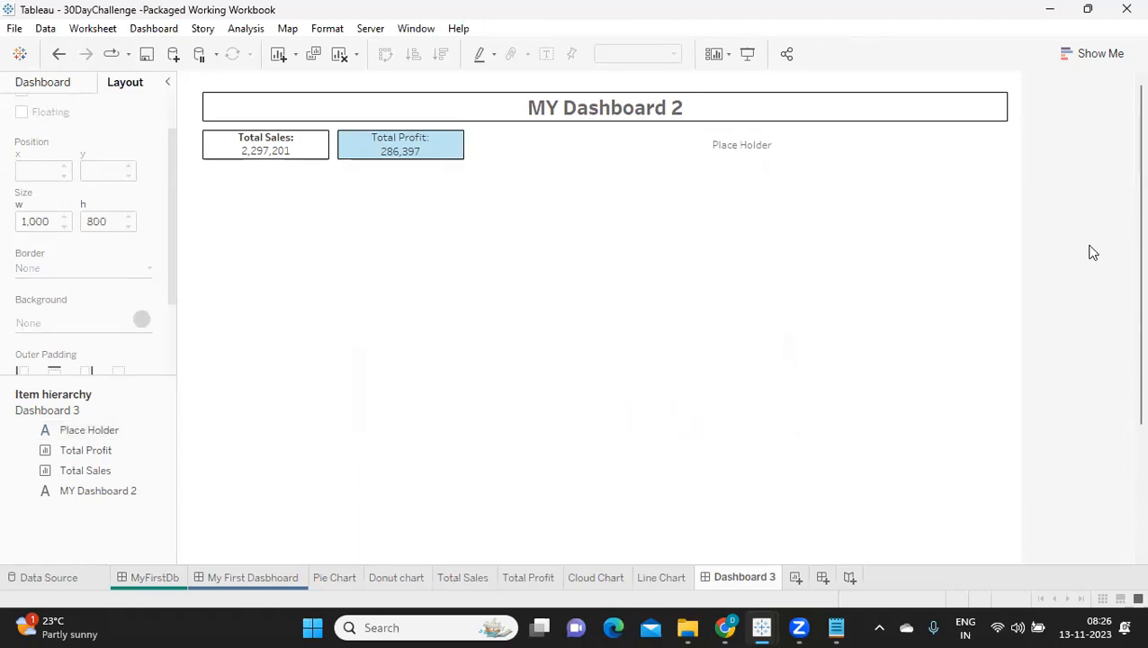
Step: Give the Place Holder text object a solid black border of the thinnest width
{"action": "left_click", "coordinate": [908, 145]}
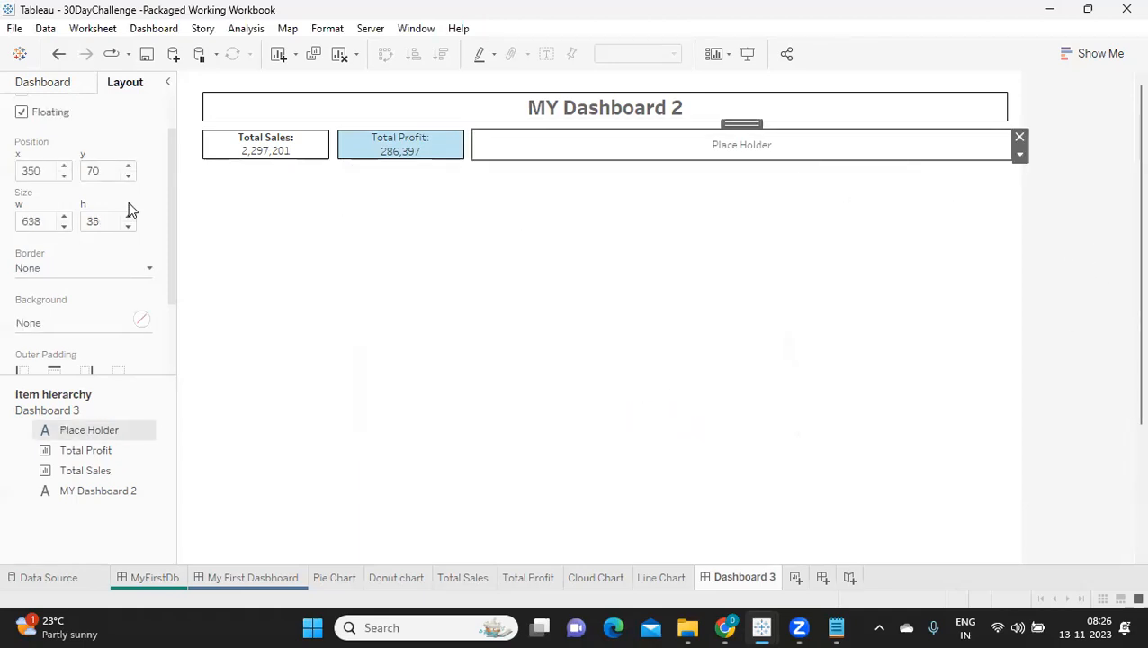
{"action": "left_click", "coordinate": [63, 271]}
{"action": "left_click", "coordinate": [34, 402]}
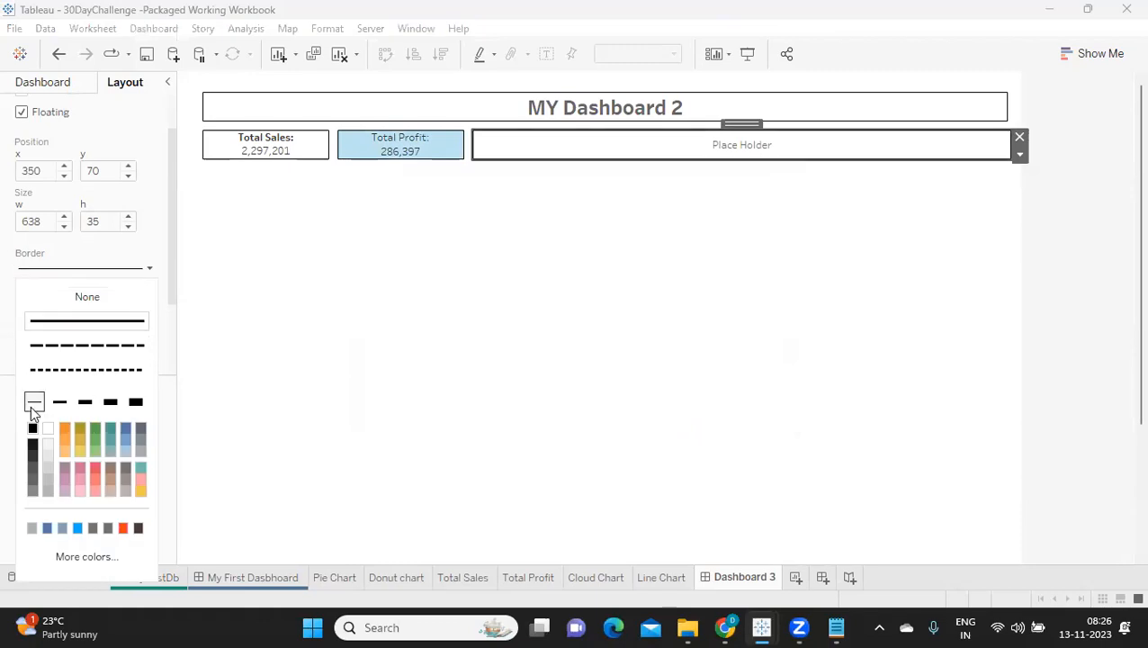
{"action": "left_click", "coordinate": [1074, 247]}
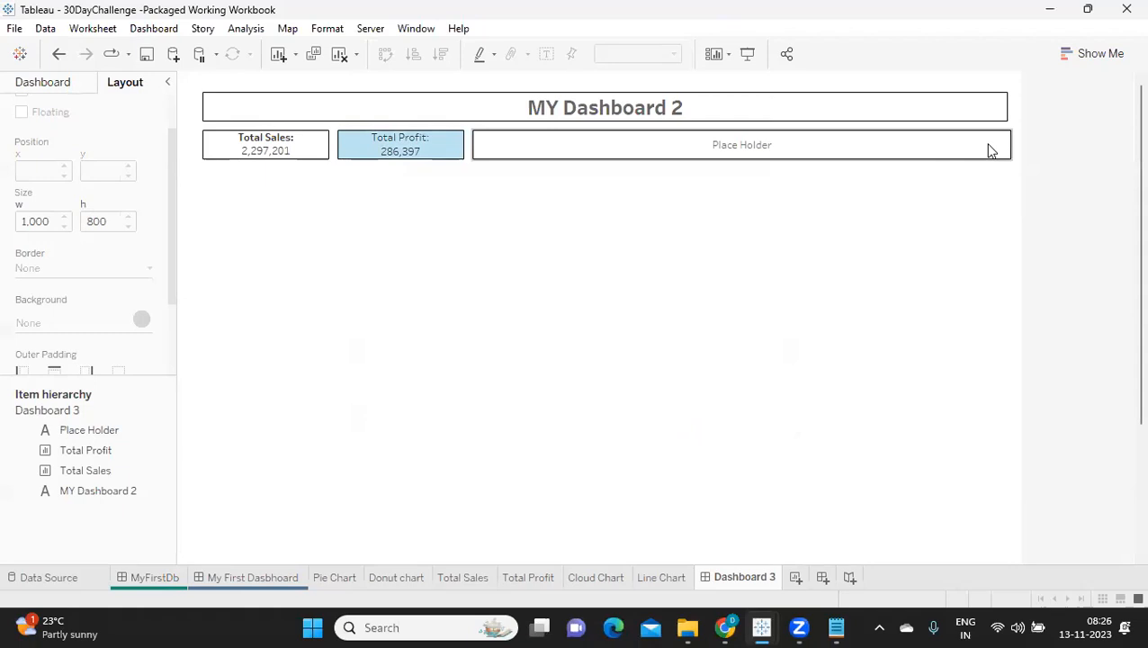
Step: Narrow the Place Holder box to about 633 wide so its right edge comes close to the title box's edge
{"action": "left_click", "coordinate": [991, 150]}
{"action": "mouse_move", "coordinate": [1006, 144]}
{"action": "left_mouse_down"}
{"action": "mouse_move", "coordinate": [1008, 157]}
{"action": "mouse_move", "coordinate": [1006, 146]}
{"action": "left_mouse_up"}
{"action": "left_click", "coordinate": [1104, 250]}
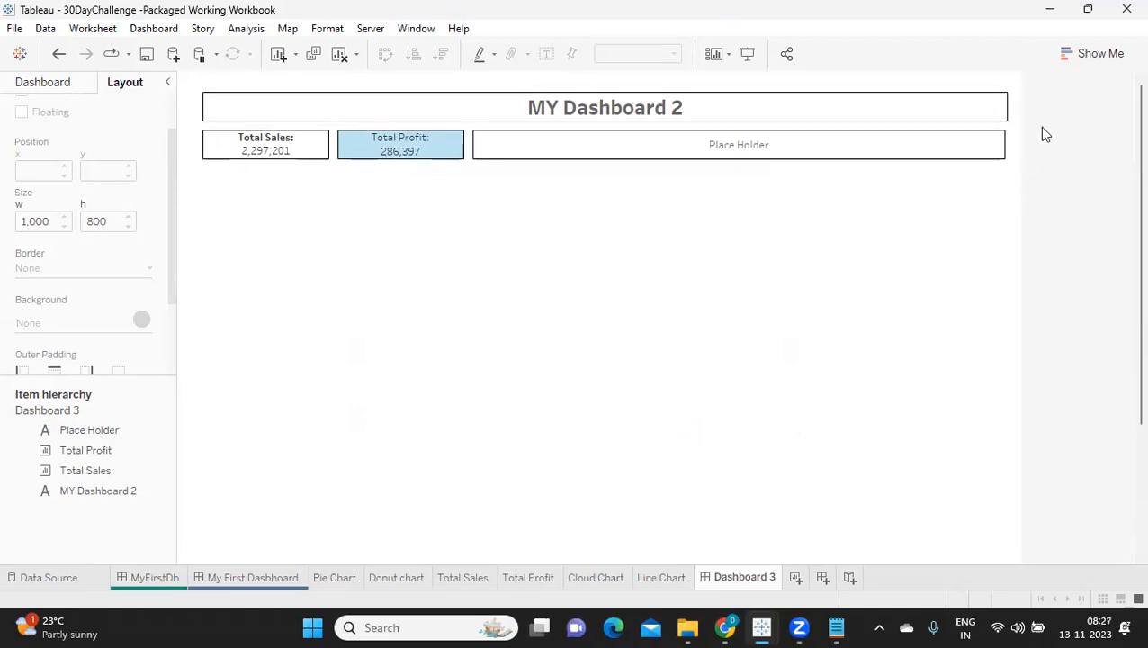
{"action": "left_click", "coordinate": [999, 148]}
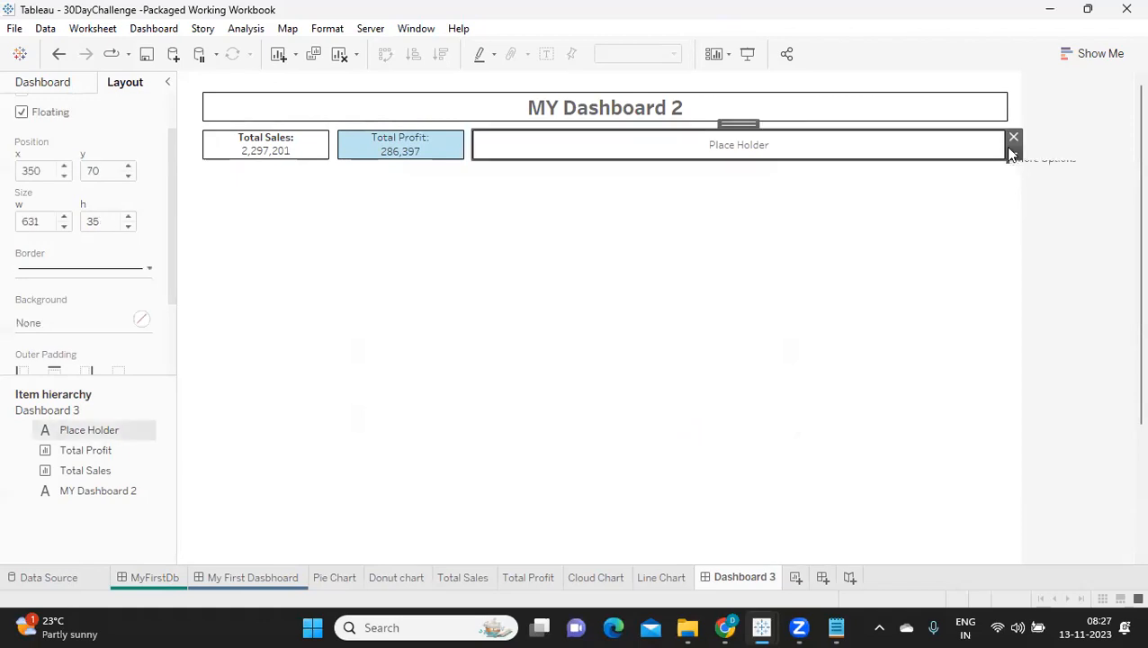
{"action": "left_click_drag", "start_coordinate": [1003, 147], "coordinate": [1012, 153]}
{"action": "left_click", "coordinate": [1058, 335]}
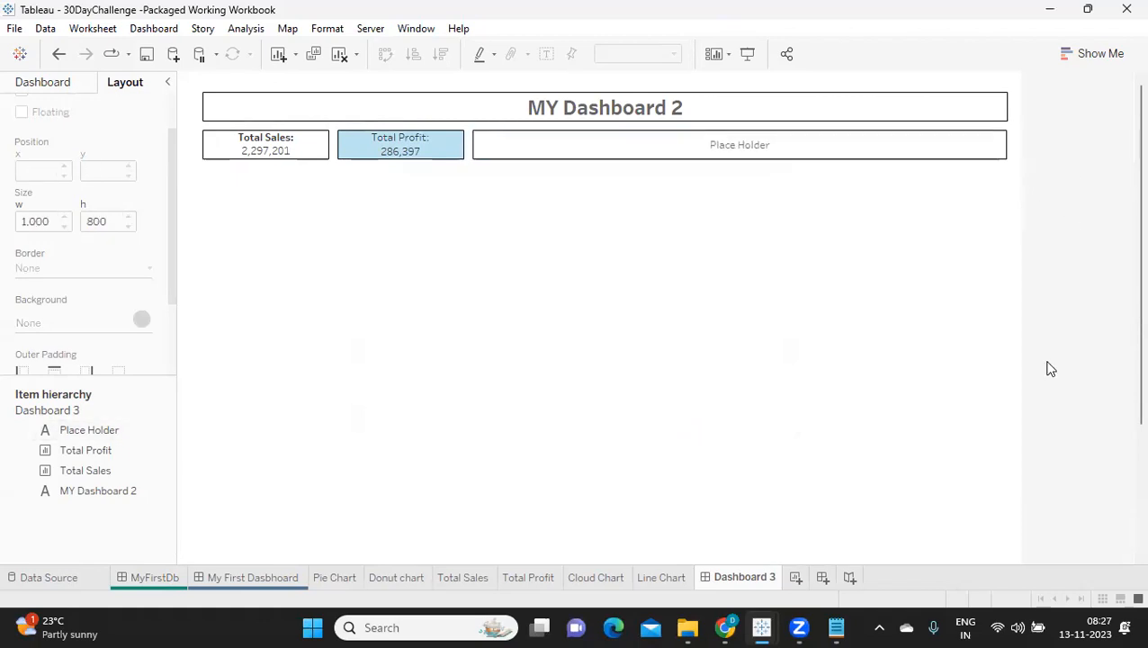
Step: Compare the floating items' x and width values and set the Place Holder width so its right edge aligns with the title box
{"action": "left_click", "coordinate": [614, 103]}
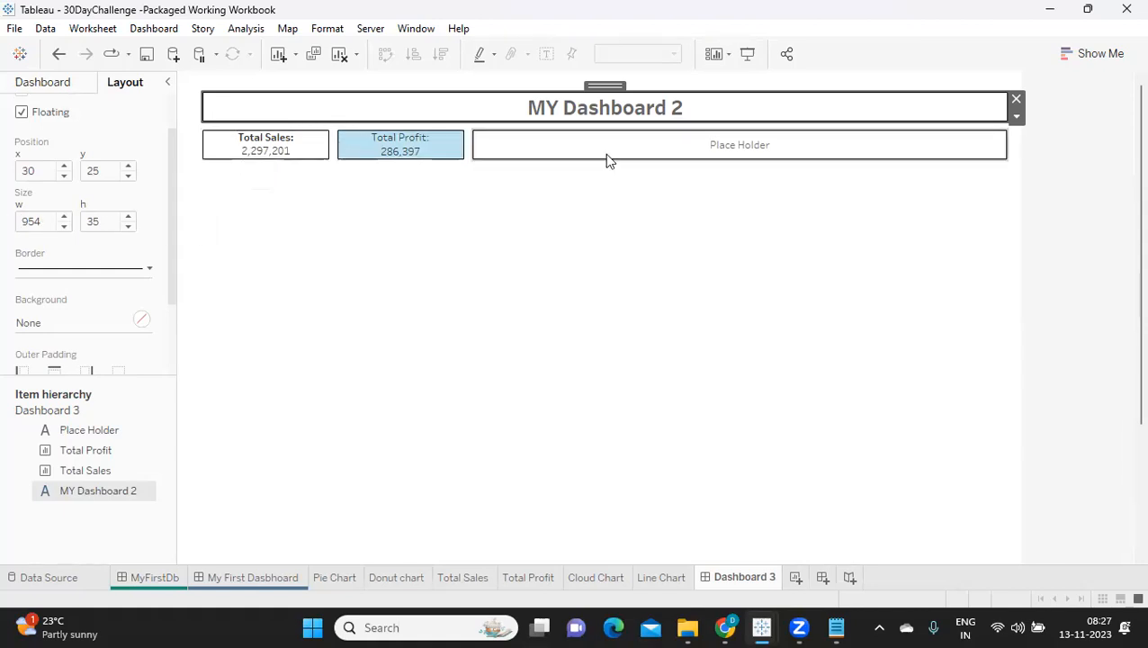
{"action": "left_click", "coordinate": [247, 151]}
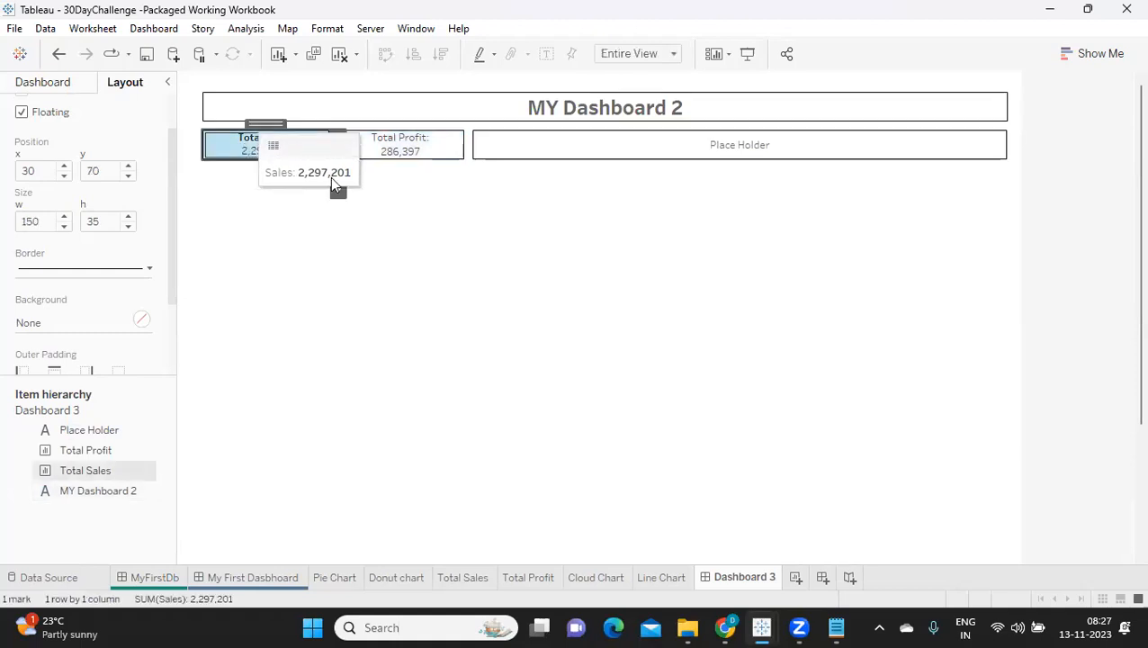
{"action": "left_click", "coordinate": [415, 146]}
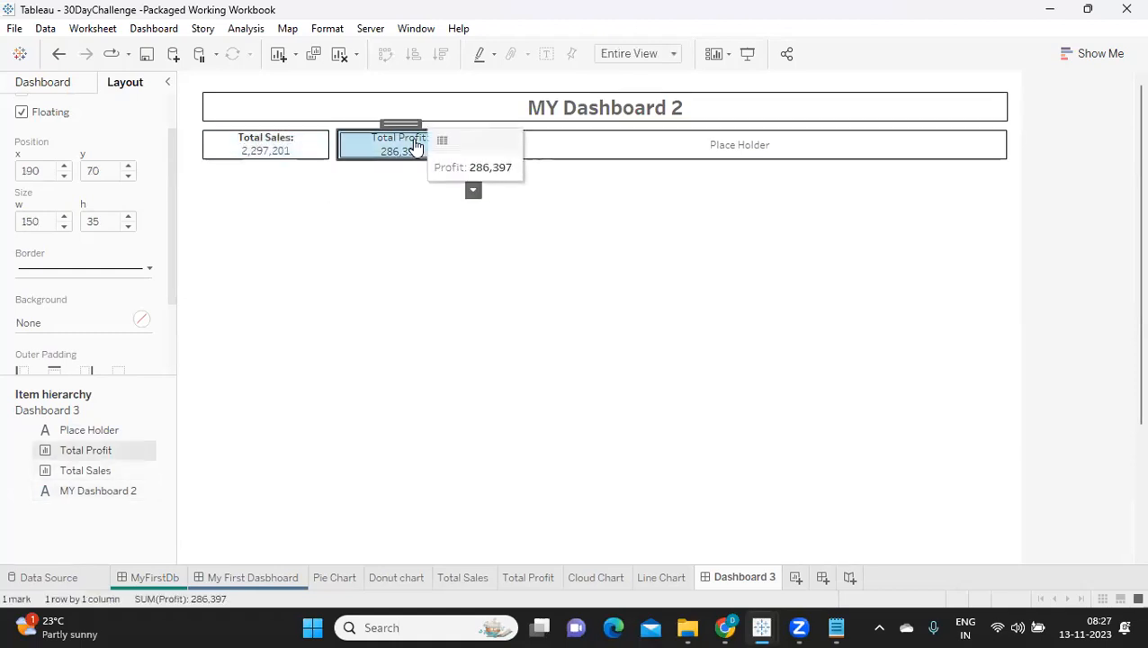
{"action": "left_click", "coordinate": [609, 154]}
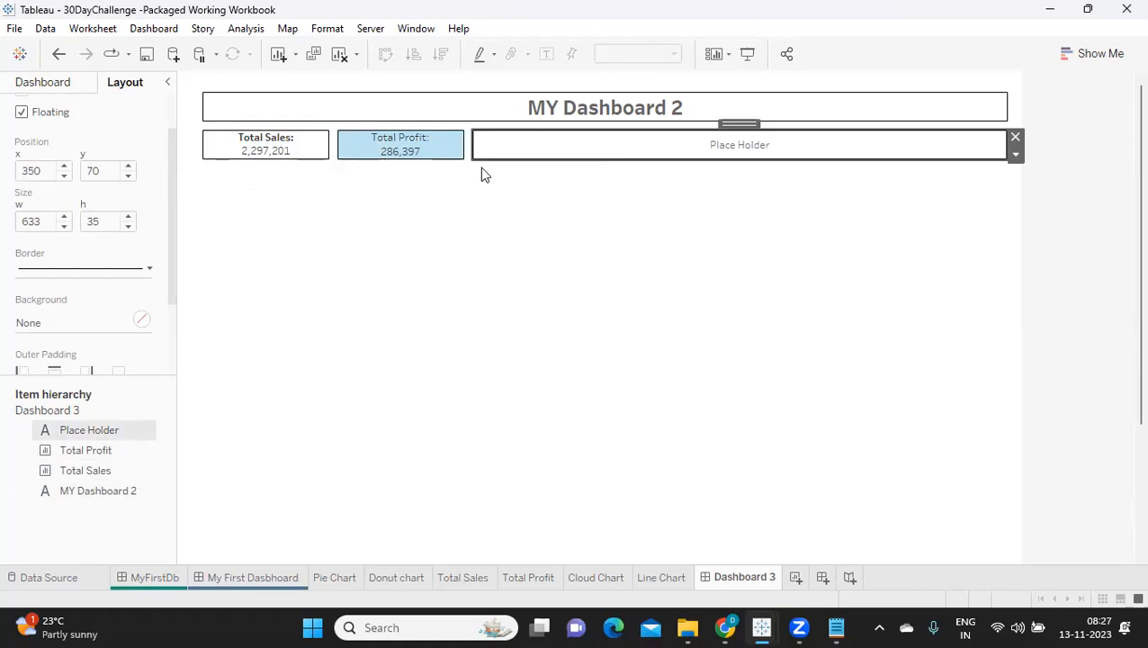
{"action": "left_click", "coordinate": [237, 109]}
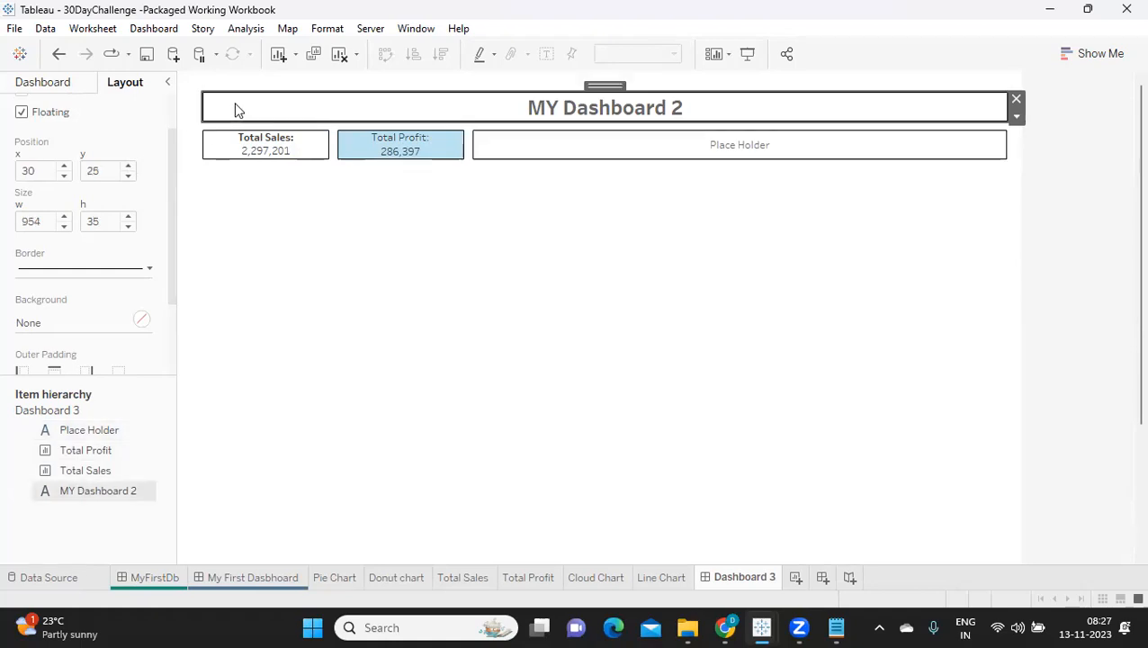
{"action": "left_click", "coordinate": [699, 141]}
{"action": "double_click", "coordinate": [36, 221]}
{"action": "left_click", "coordinate": [549, 256]}
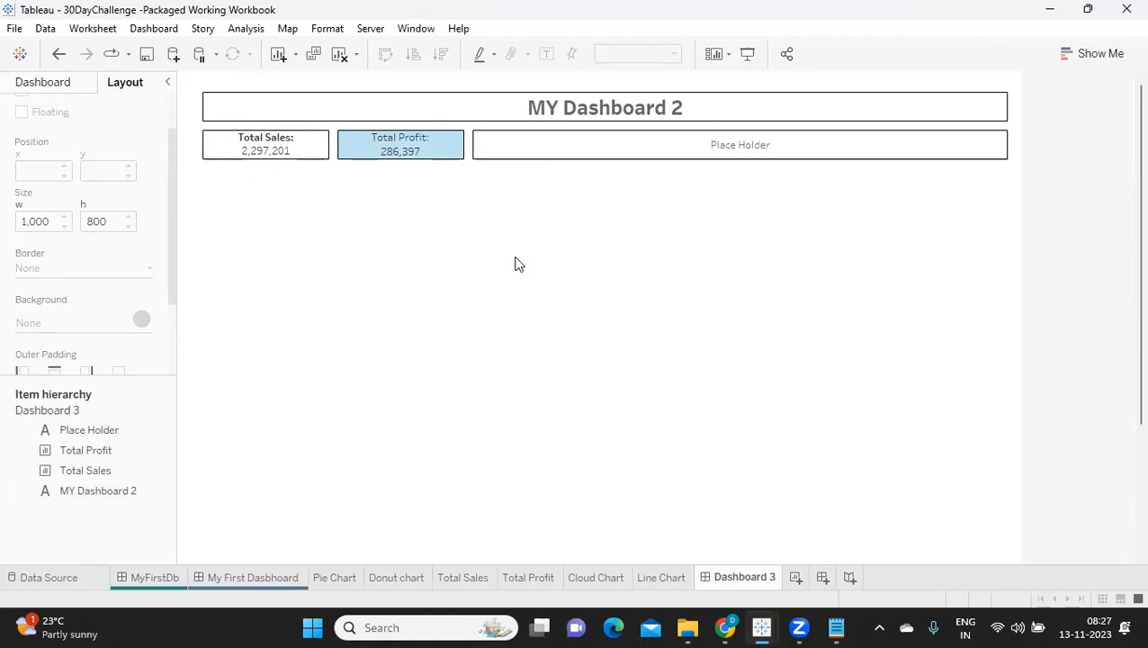
Step: Add a floating text object below the Total Sales sheet with the centered text "Trend of Sales"
{"action": "left_click", "coordinate": [65, 85]}
{"action": "left_click_drag", "start_coordinate": [63, 429], "coordinate": [205, 174]}
{"action": "type", "text": "Trend of Sales"}
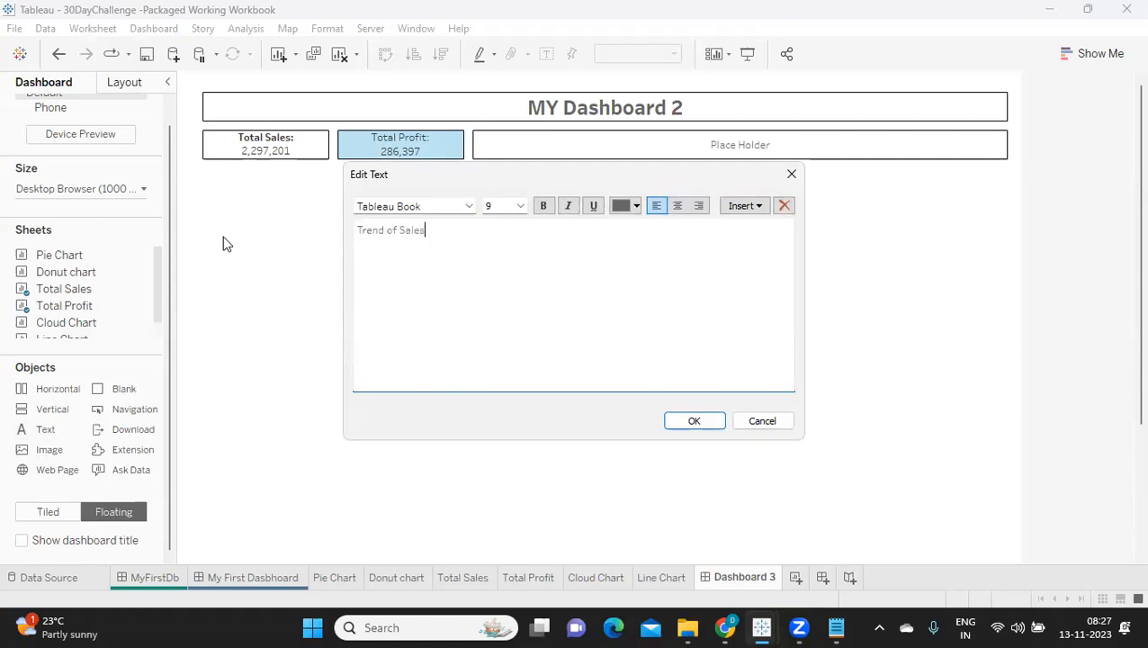
{"action": "key", "text": "ctrl+a"}
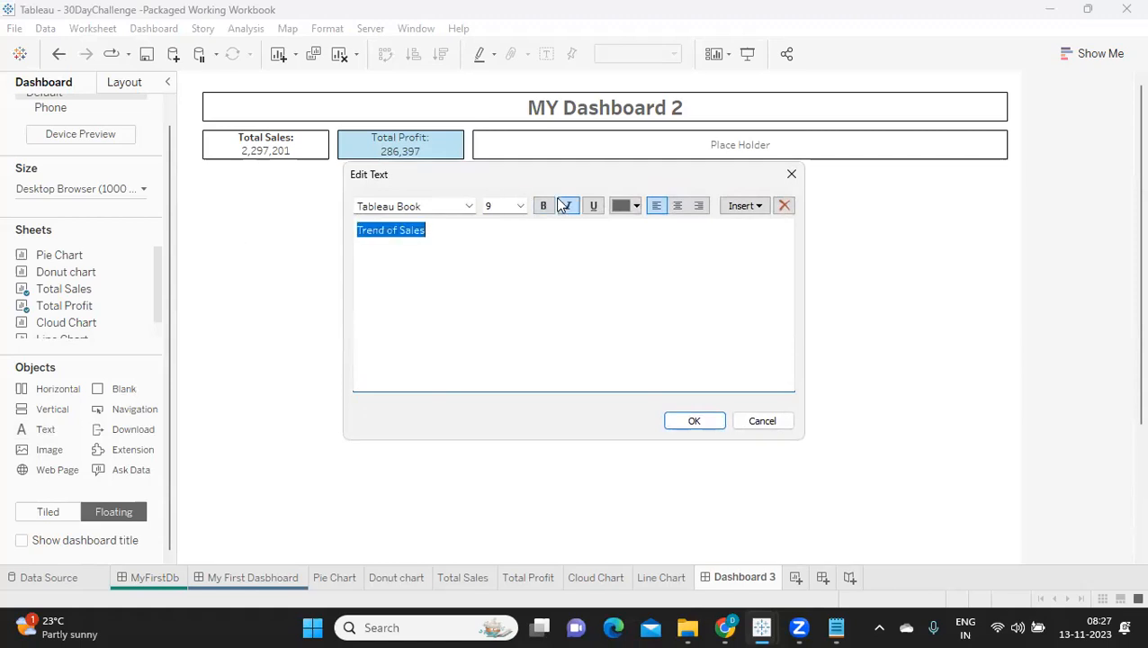
{"action": "left_click", "coordinate": [677, 206]}
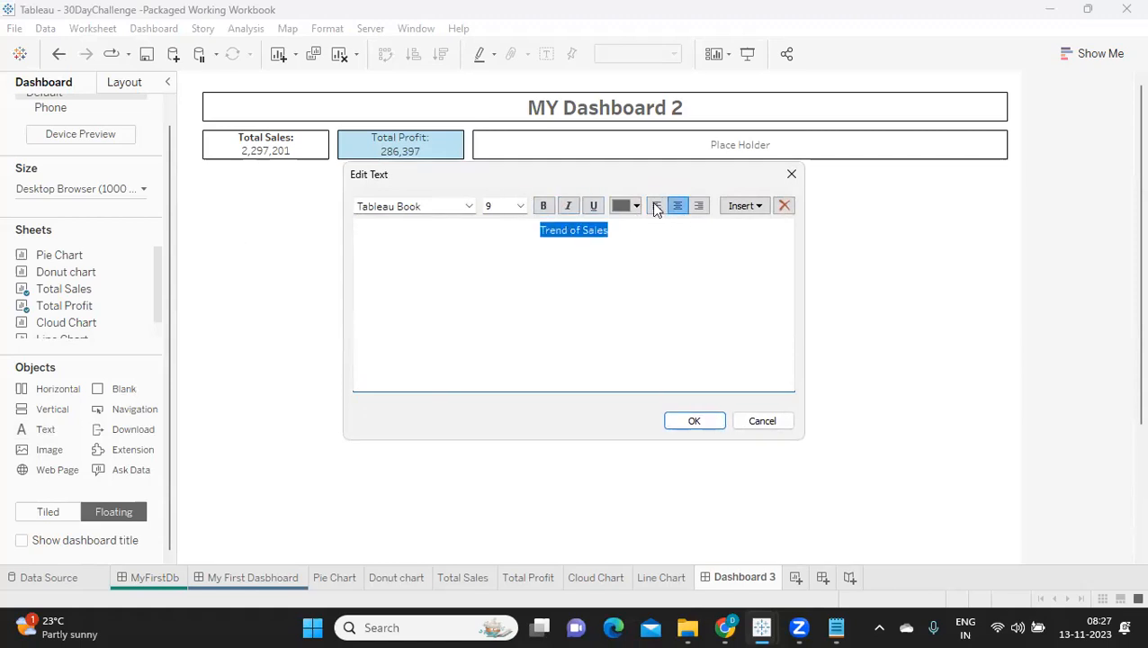
{"action": "left_click", "coordinate": [545, 207]}
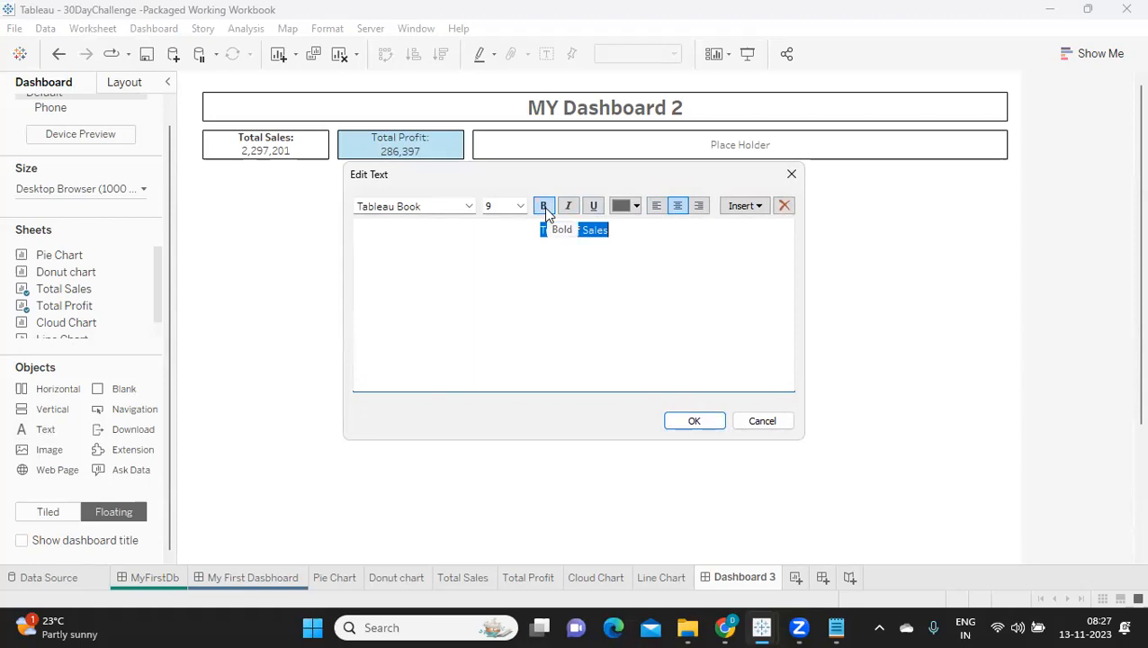
{"action": "left_click", "coordinate": [694, 420]}
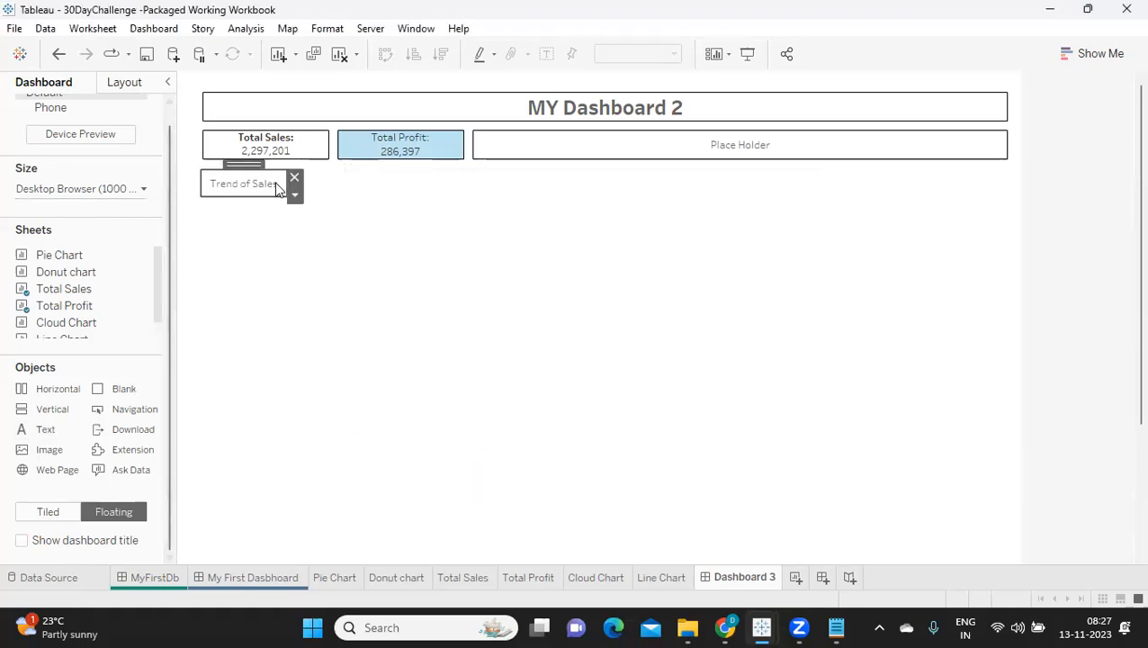
Step: Stretch the Trend of Sales text object rightward to about 470 wide and 30 high
{"action": "left_click_drag", "start_coordinate": [281, 183], "coordinate": [451, 189]}
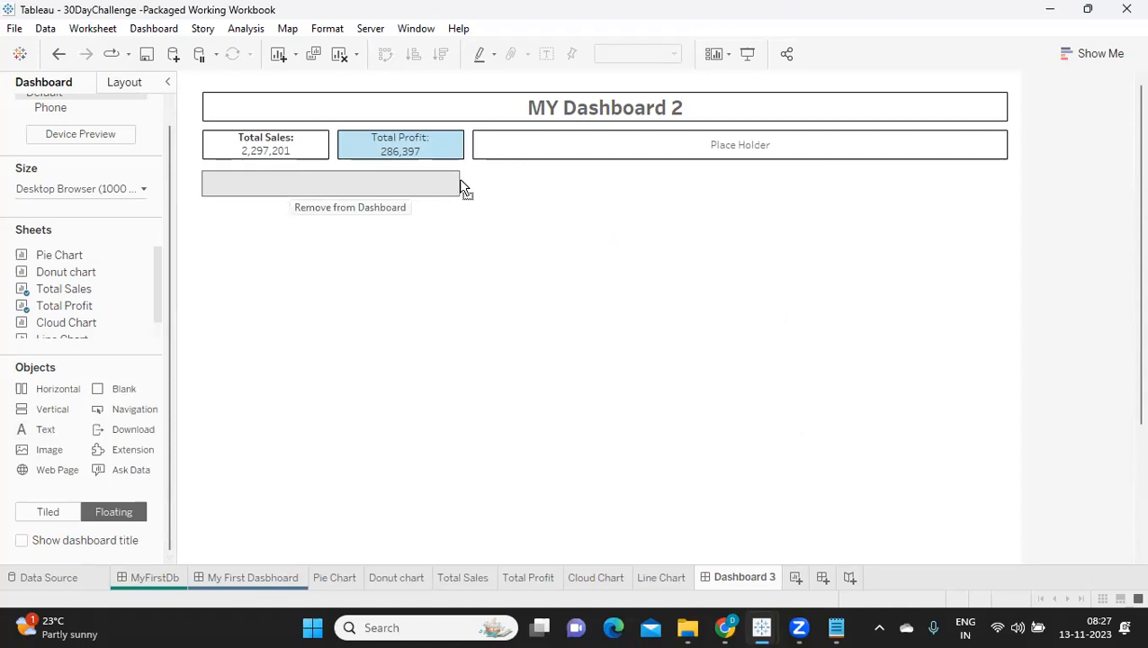
{"action": "left_click_drag", "start_coordinate": [463, 180], "coordinate": [601, 187]}
{"action": "left_click", "coordinate": [456, 269]}
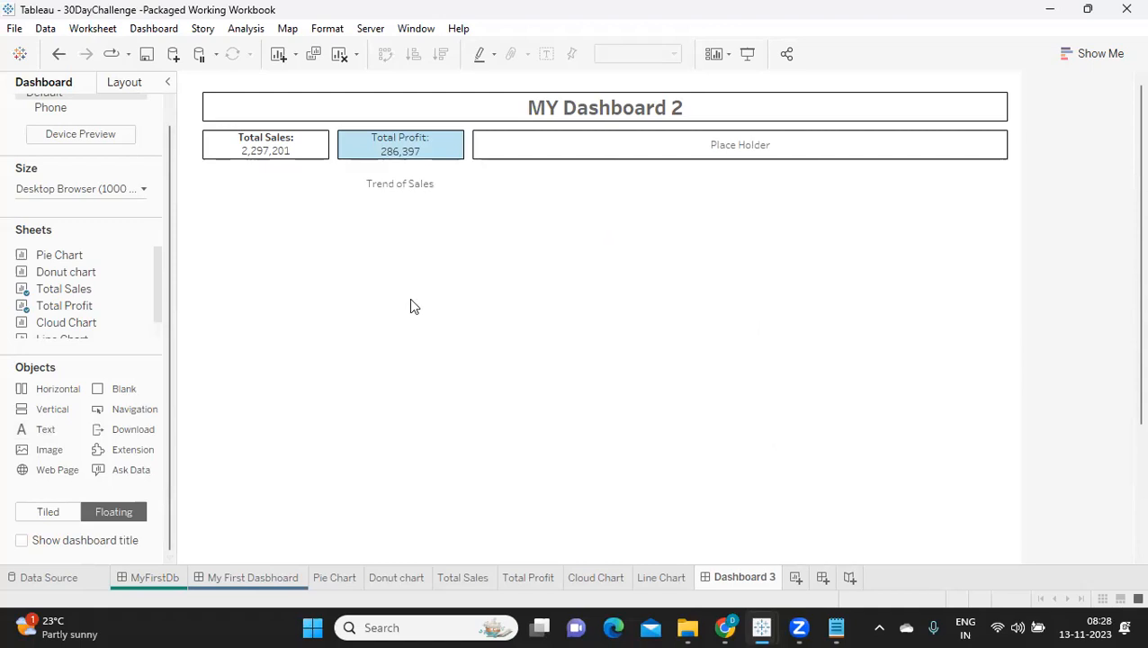
Step: Give the Trend of Sales text object a thin solid black border
{"action": "left_click", "coordinate": [364, 186]}
{"action": "left_click", "coordinate": [111, 87]}
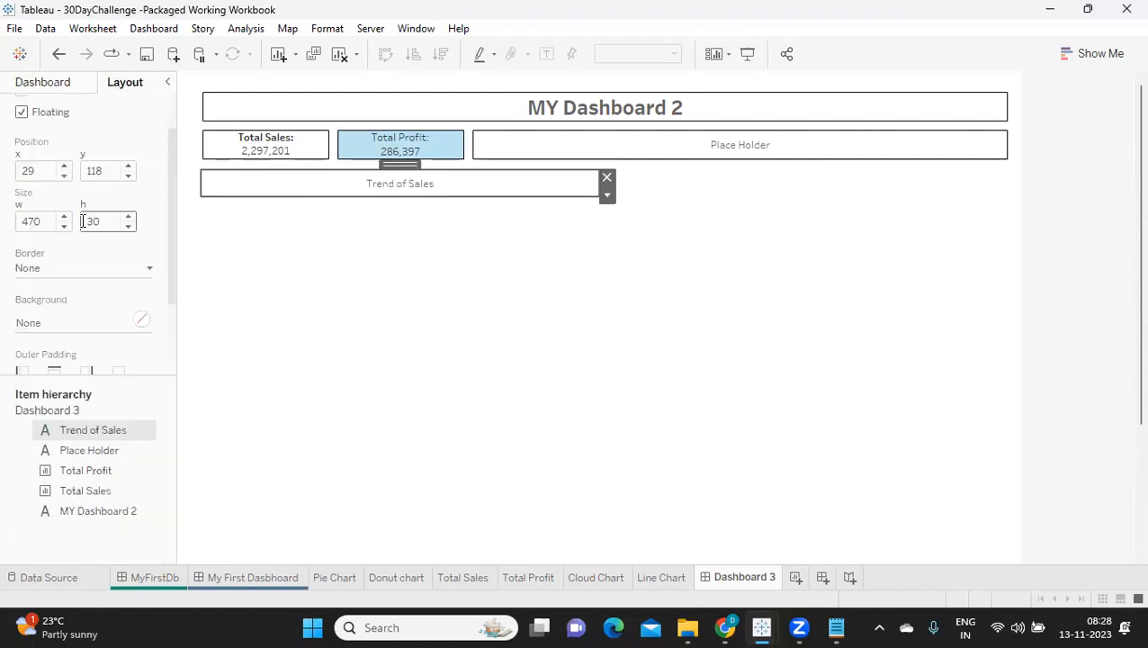
{"action": "left_click", "coordinate": [70, 269]}
{"action": "left_click", "coordinate": [314, 269]}
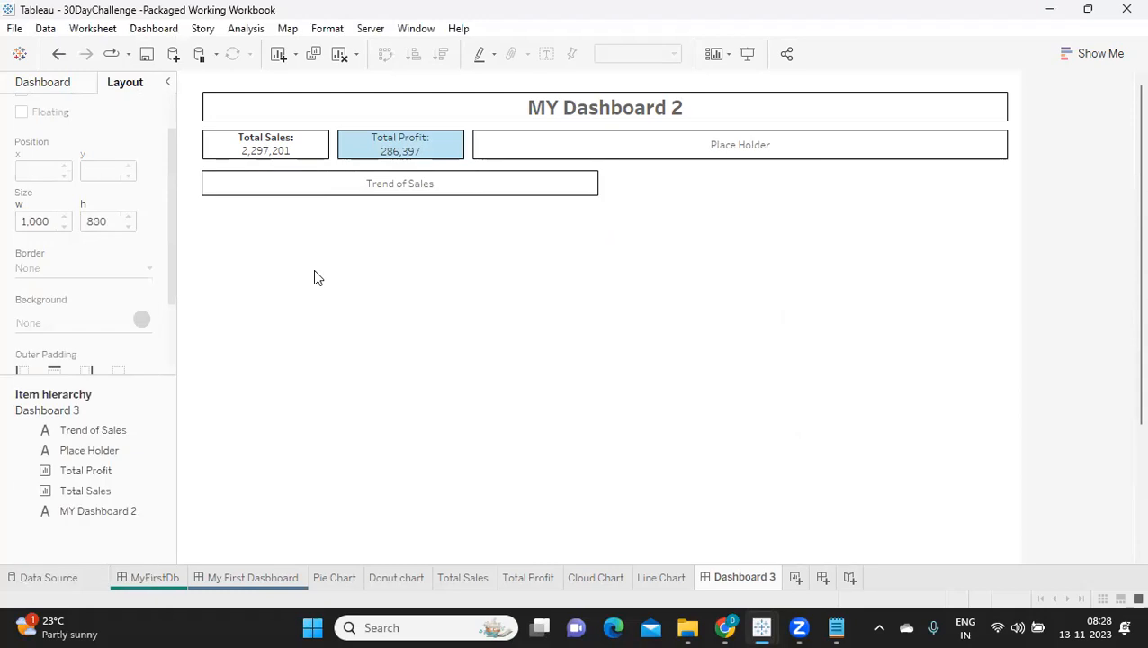
Step: Check the Total Sales sheet's position and height, and set the Trend of Sales text object's y position to 115
{"action": "mouse_move", "coordinate": [256, 144]}
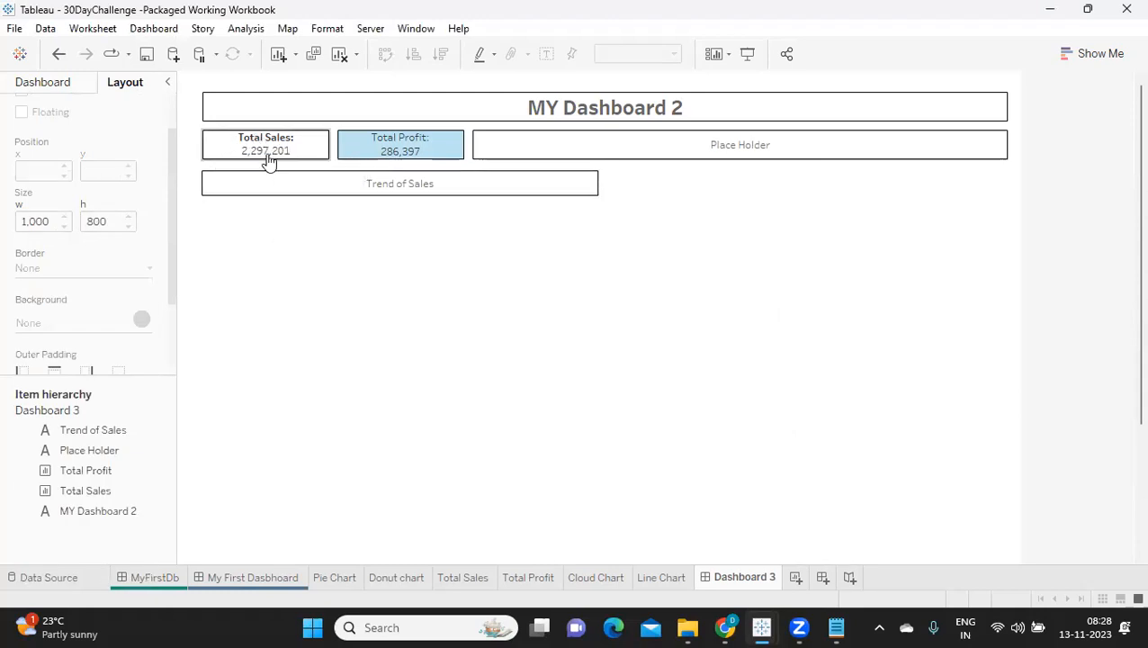
{"action": "left_click", "coordinate": [243, 148]}
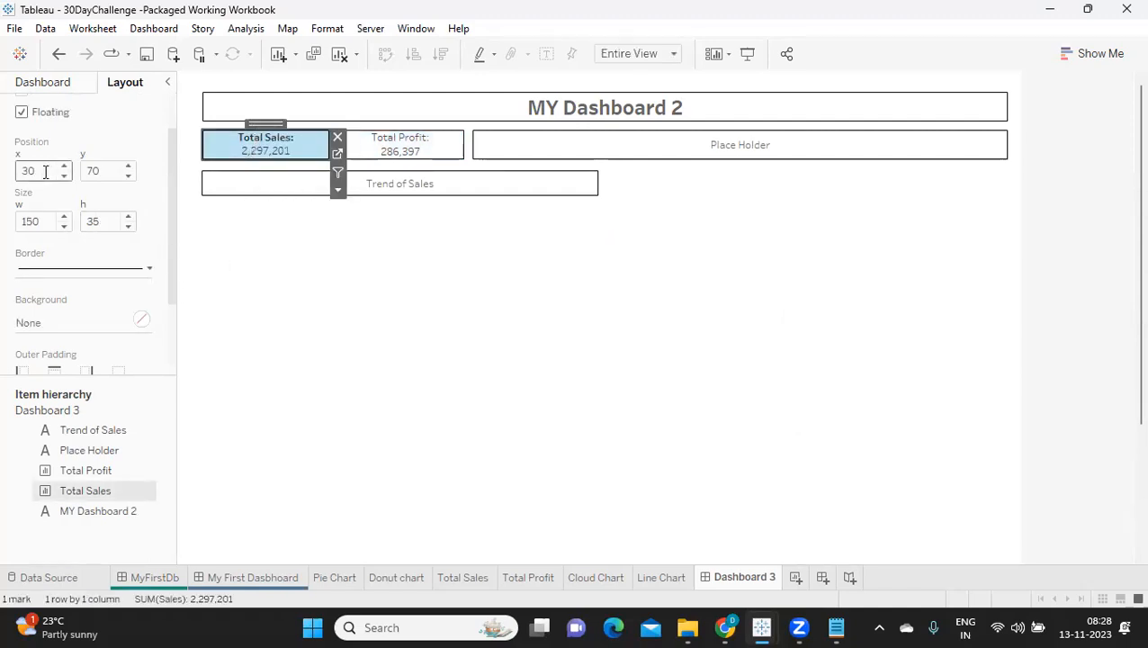
{"action": "left_click_drag", "start_coordinate": [108, 172], "coordinate": [77, 174]}
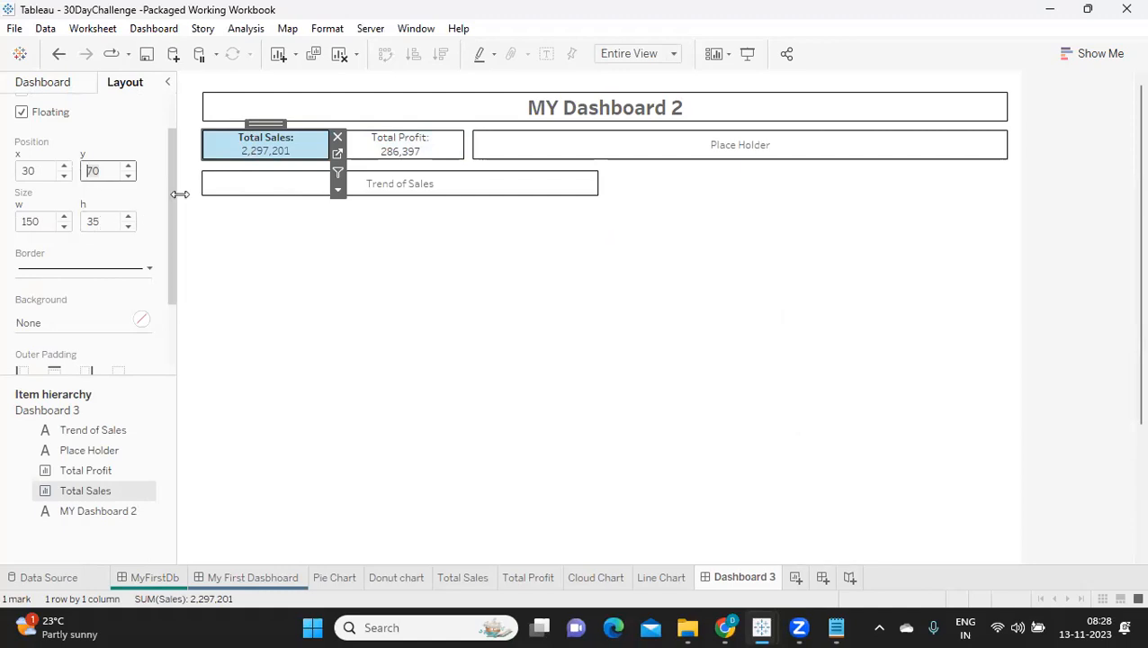
{"action": "left_click_drag", "start_coordinate": [99, 225], "coordinate": [88, 222]}
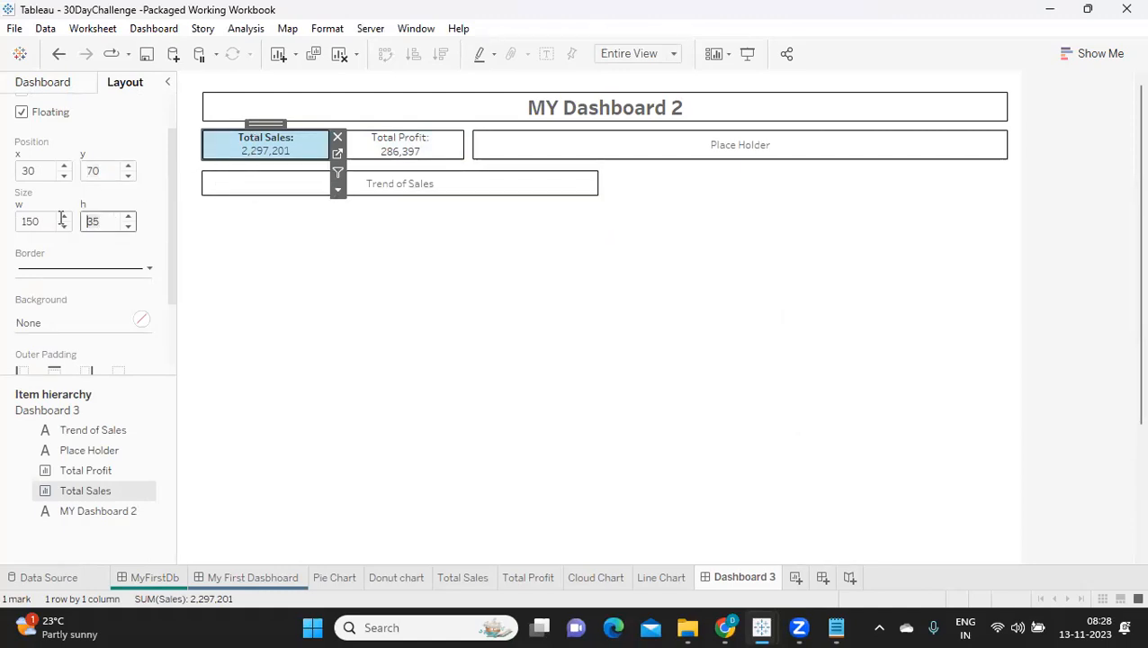
{"action": "left_click", "coordinate": [213, 184]}
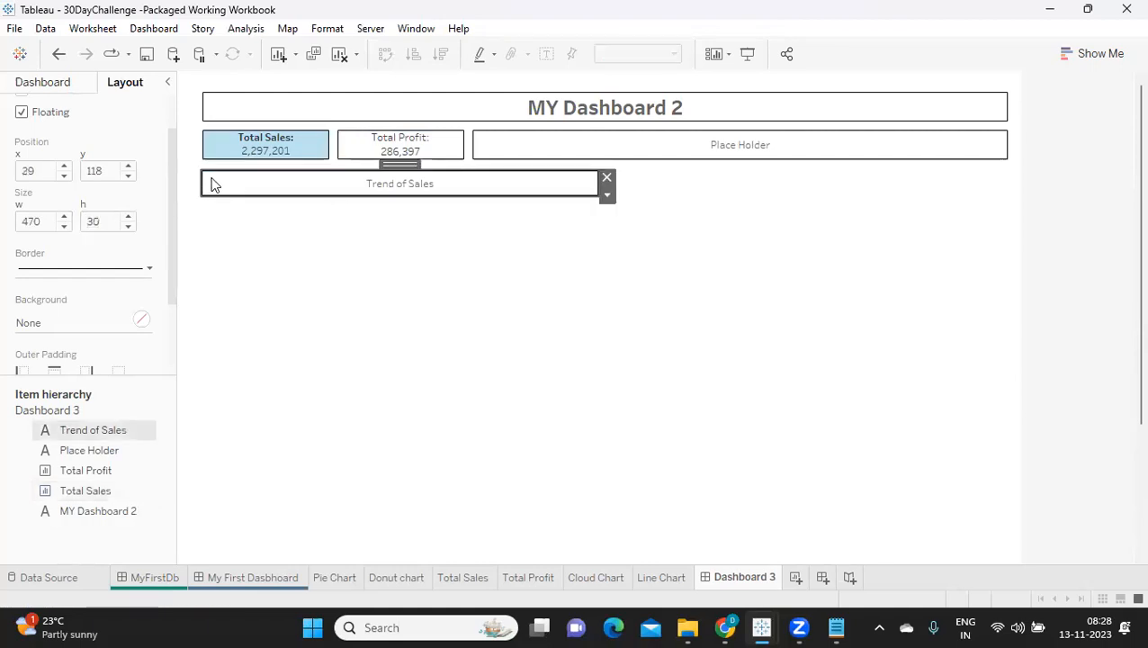
{"action": "left_click", "coordinate": [128, 176]}
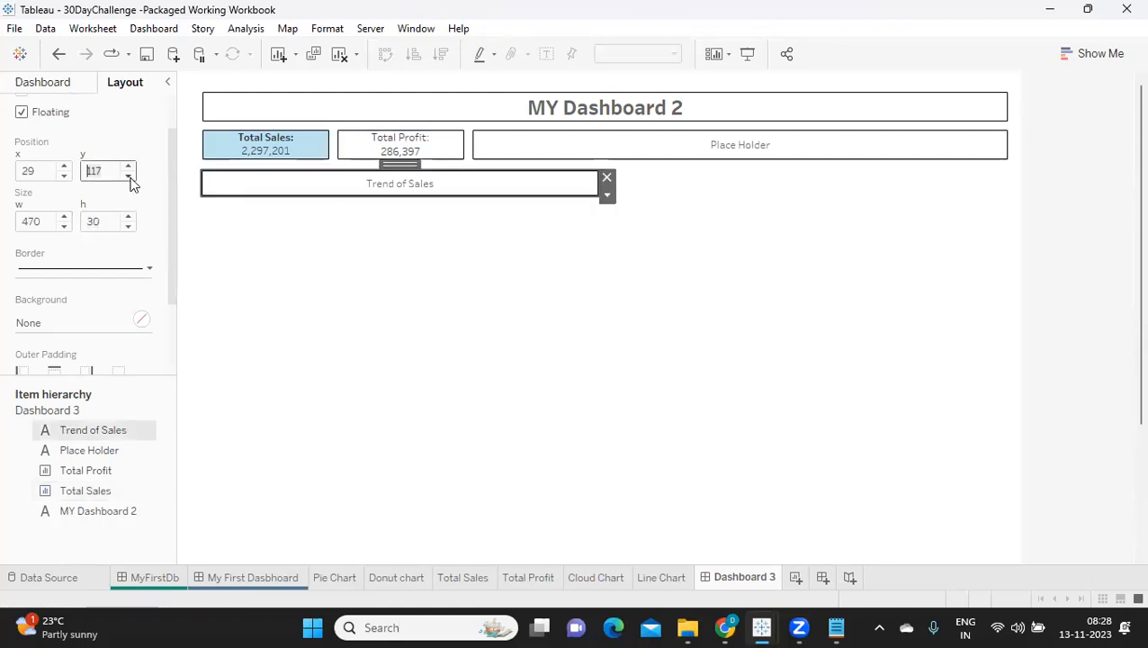
{"action": "left_click", "coordinate": [129, 177]}
{"action": "left_click", "coordinate": [128, 176]}
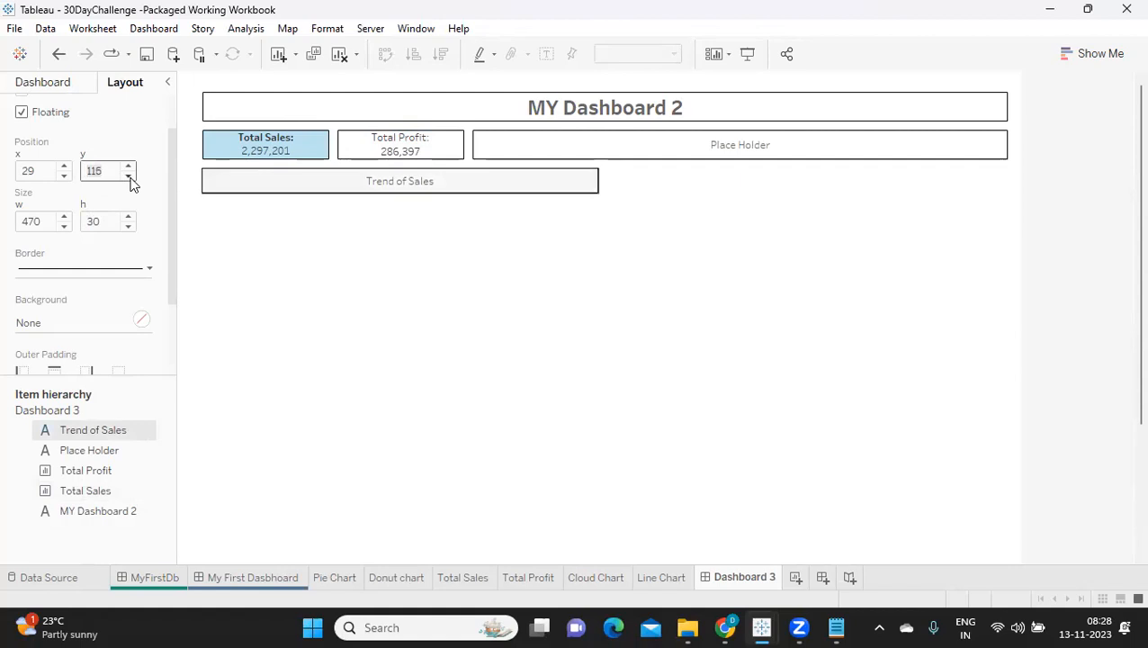
{"action": "left_click", "coordinate": [200, 255]}
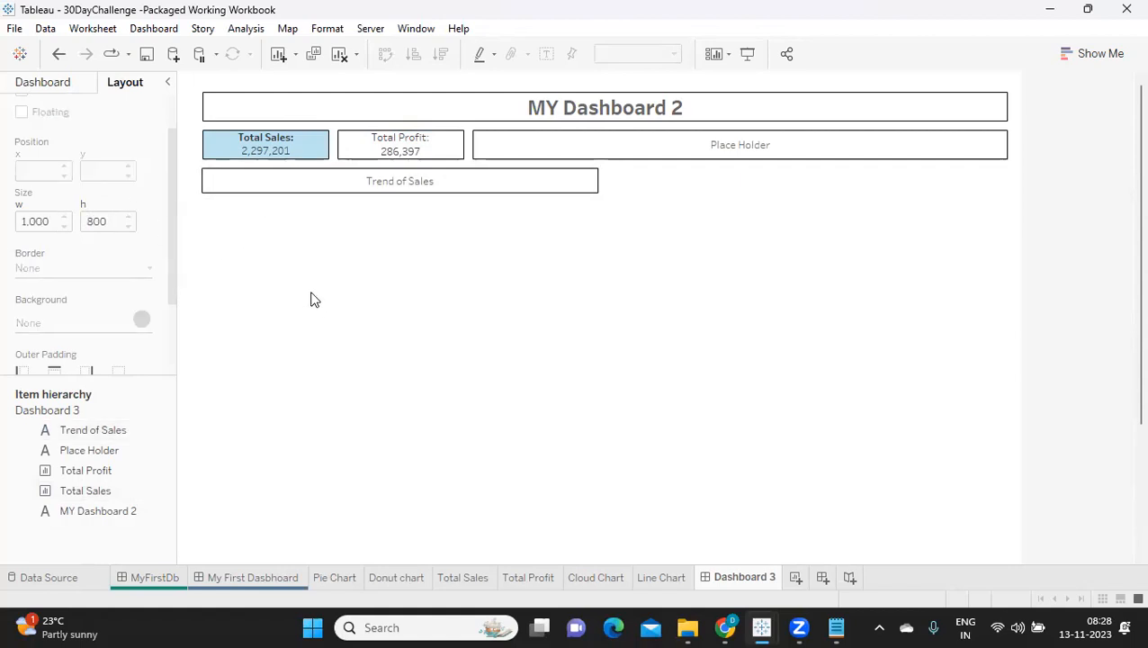
Step: Add the Line Chart sheet as a floating item below the Trend of Sales text and widen it to about 467
{"action": "left_click", "coordinate": [260, 187]}
{"action": "left_click", "coordinate": [27, 83]}
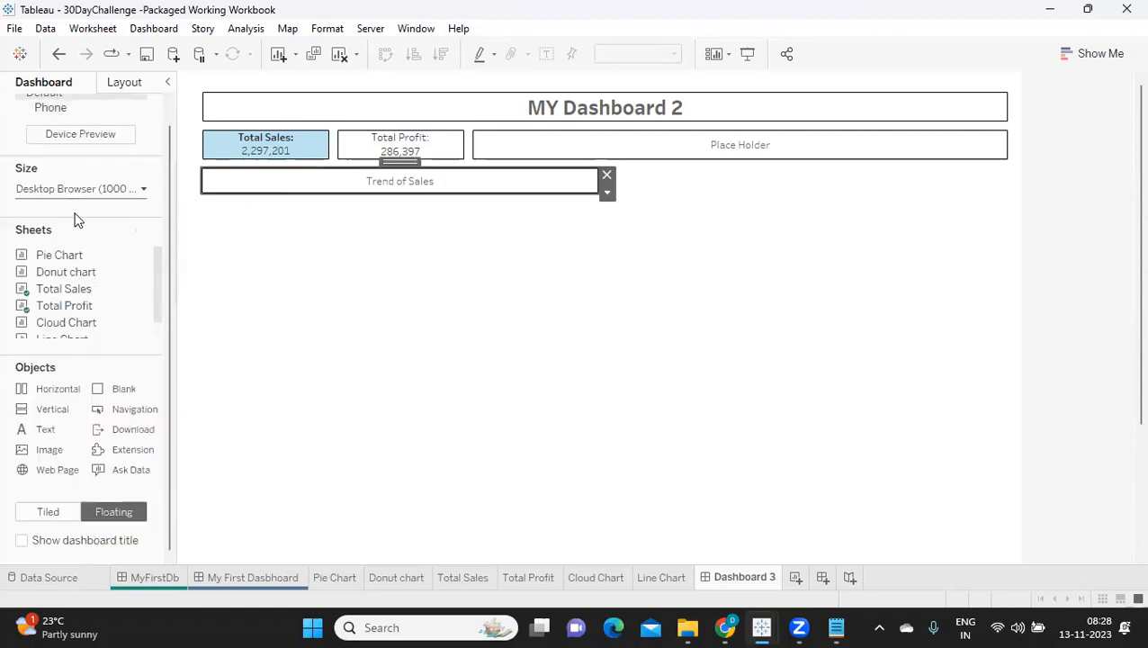
{"action": "mouse_move", "coordinate": [94, 316]}
{"action": "left_click_drag", "start_coordinate": [76, 333], "coordinate": [202, 200]}
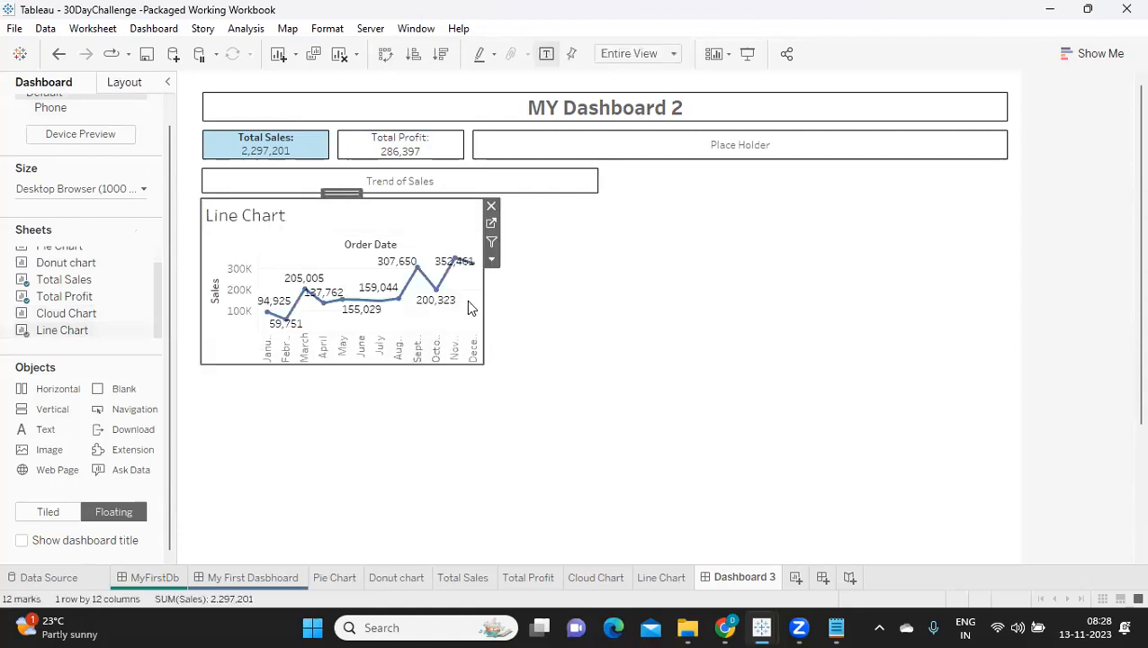
{"action": "left_click_drag", "start_coordinate": [484, 298], "coordinate": [601, 317]}
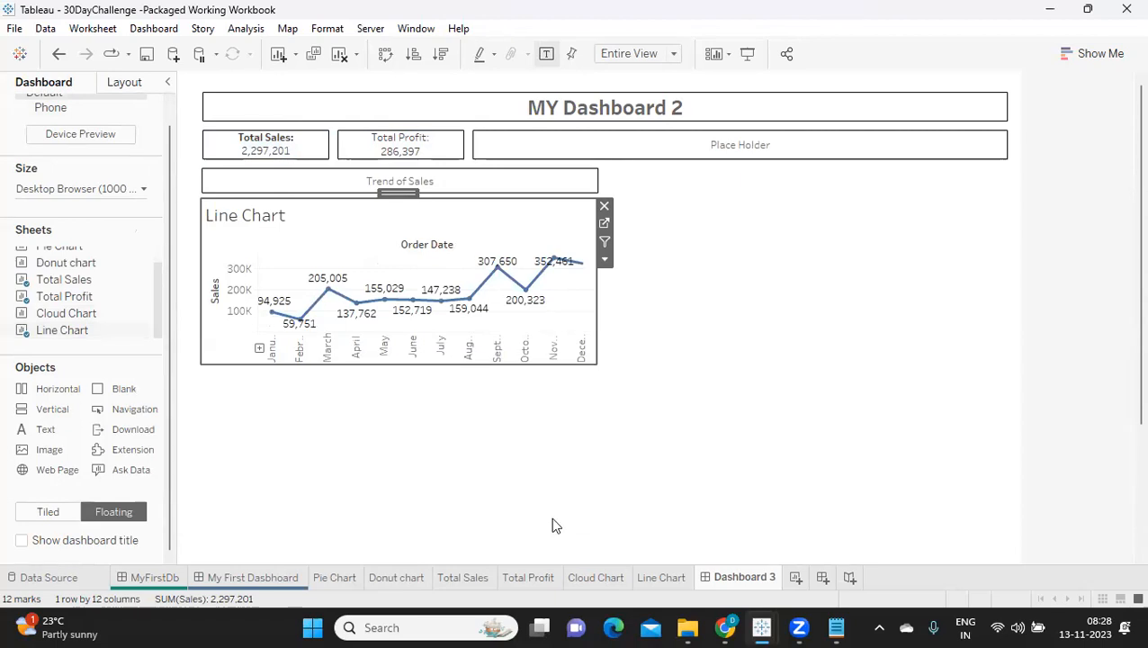
Step: Hide the line chart's title and its Sales axis header on the dashboard
{"action": "right_click", "coordinate": [249, 213]}
{"action": "left_click", "coordinate": [297, 263]}
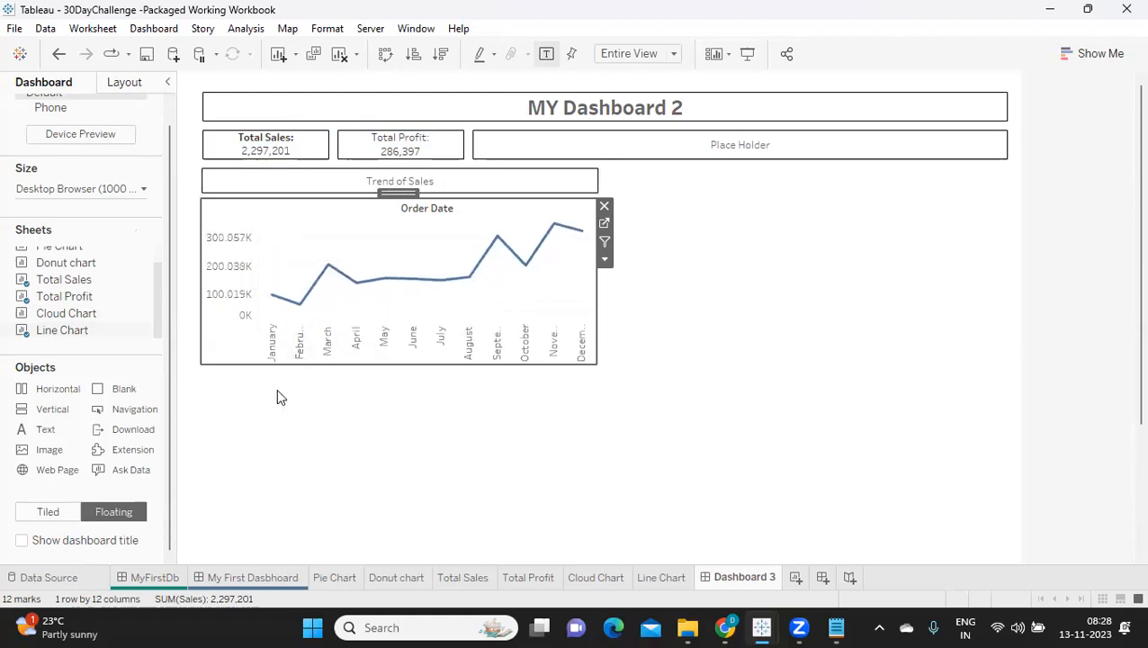
{"action": "right_click", "coordinate": [230, 315]}
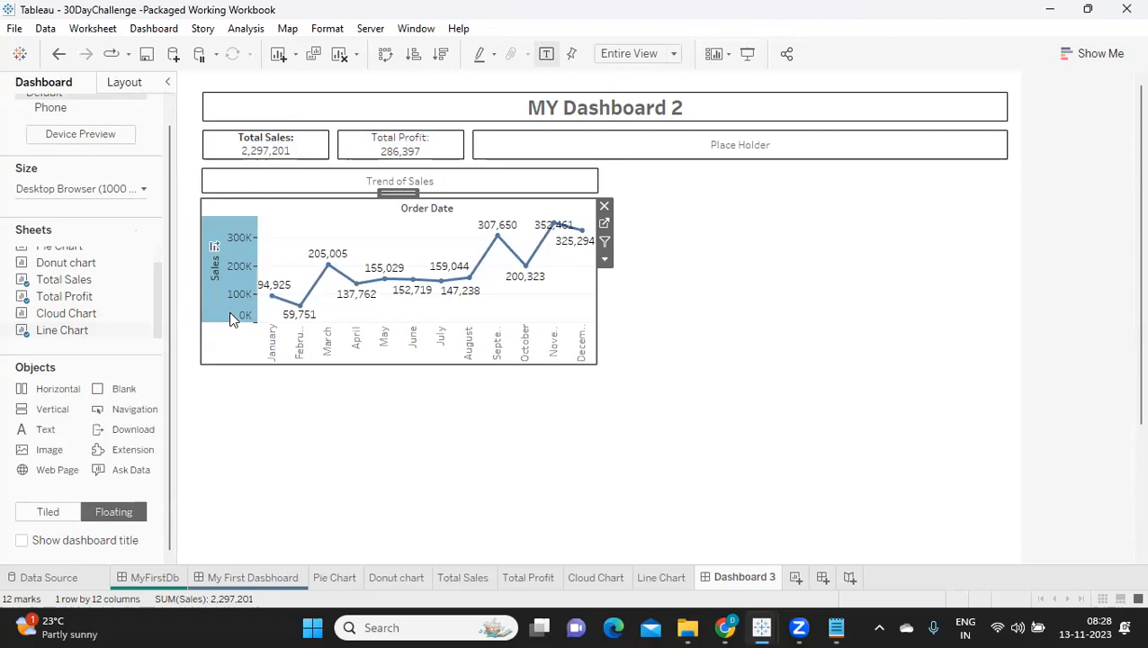
{"action": "left_click", "coordinate": [271, 414]}
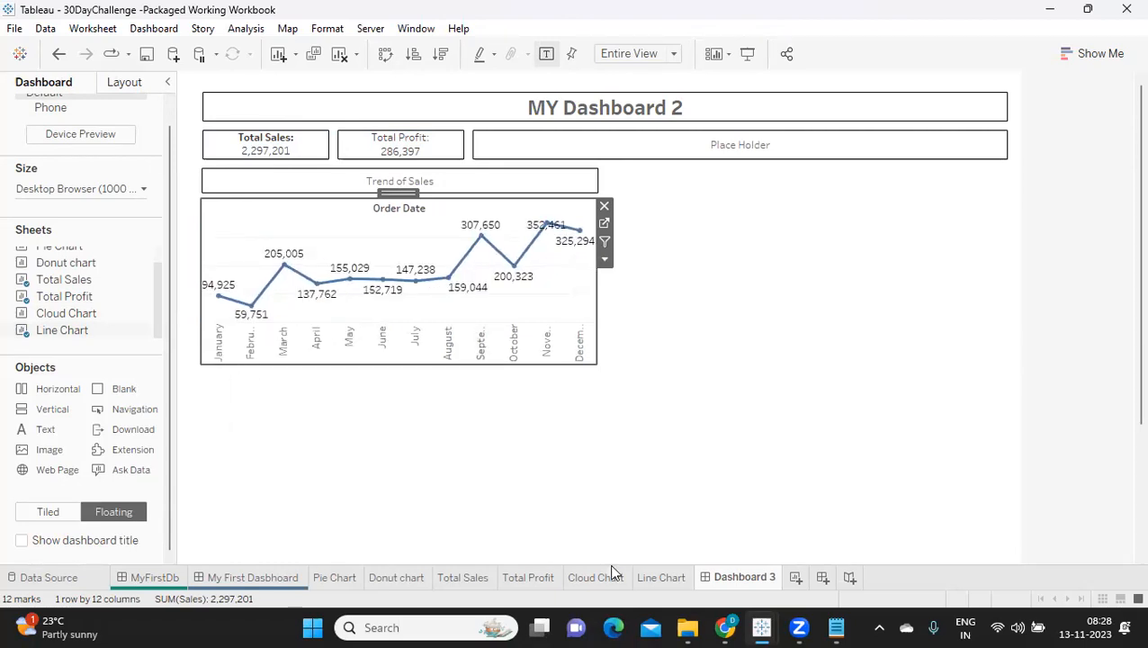
Step: On the Line Chart sheet, restrict mark labels to Line Ends with only the start of line labelled, and return to Dashboard 3
{"action": "left_click", "coordinate": [666, 581]}
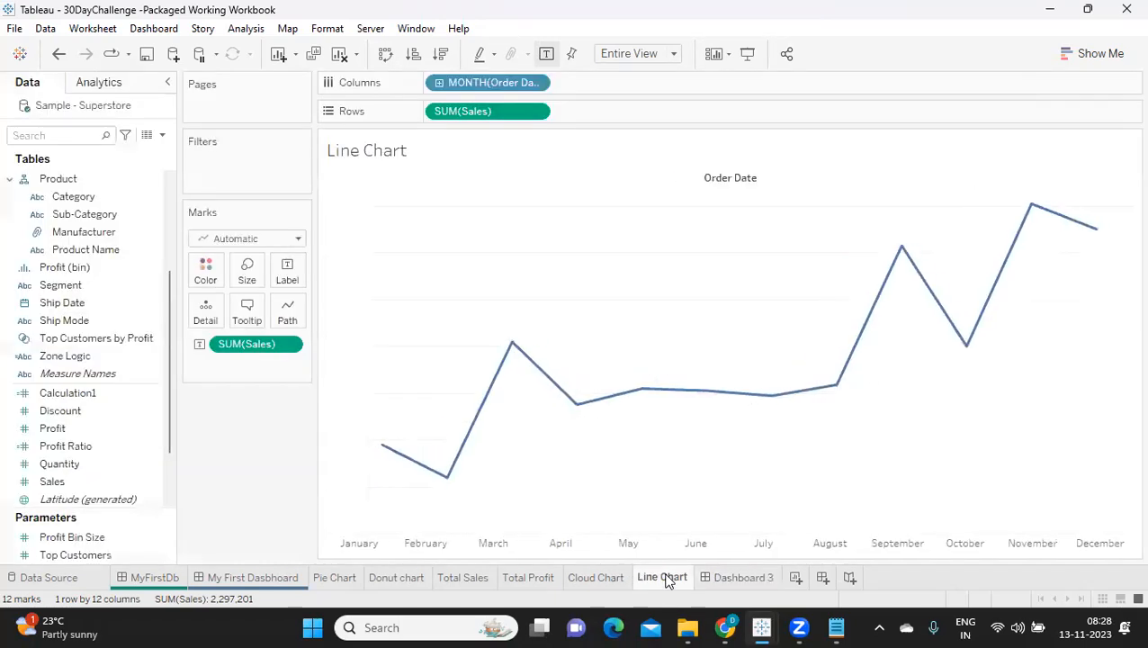
{"action": "left_click", "coordinate": [290, 273]}
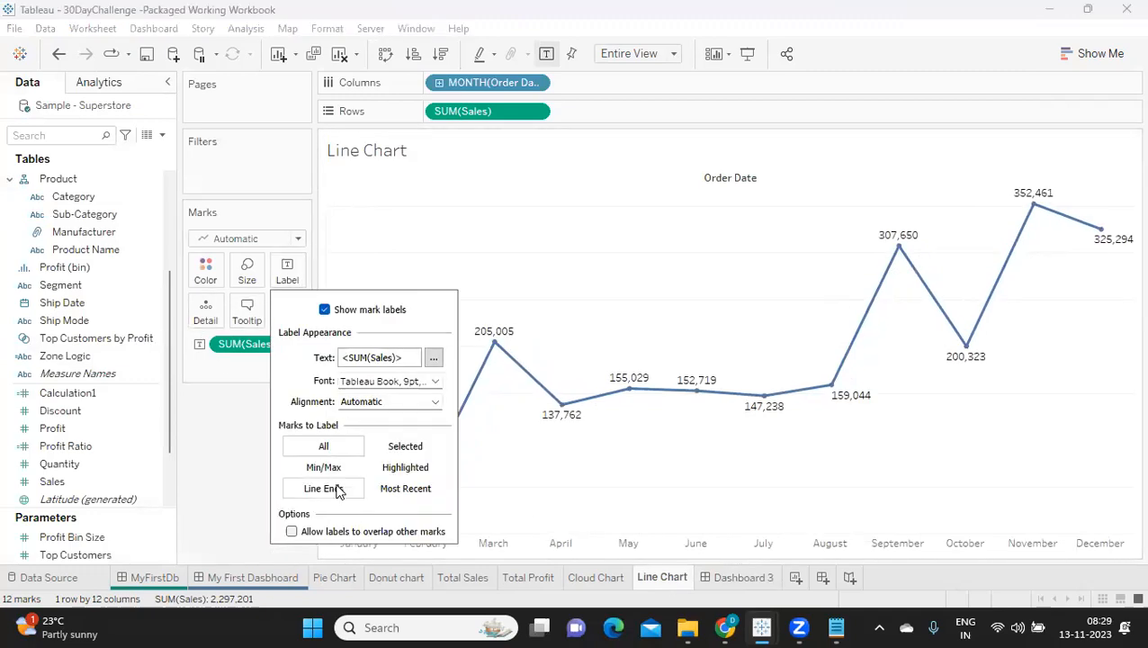
{"action": "left_click", "coordinate": [337, 488]}
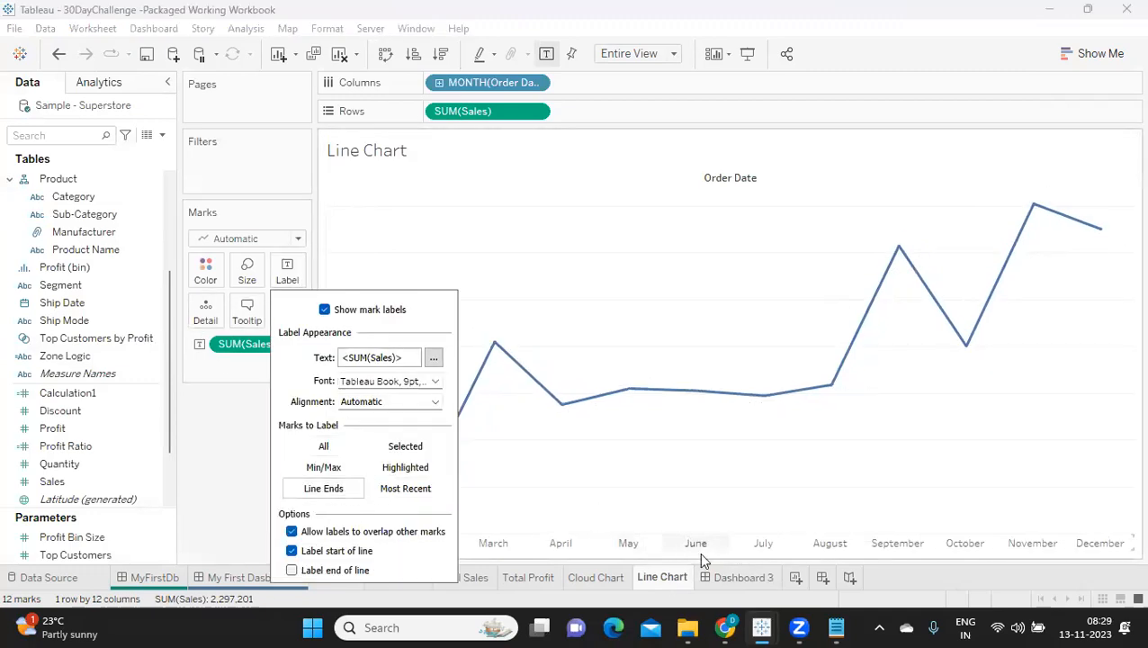
{"action": "left_click", "coordinate": [742, 581]}
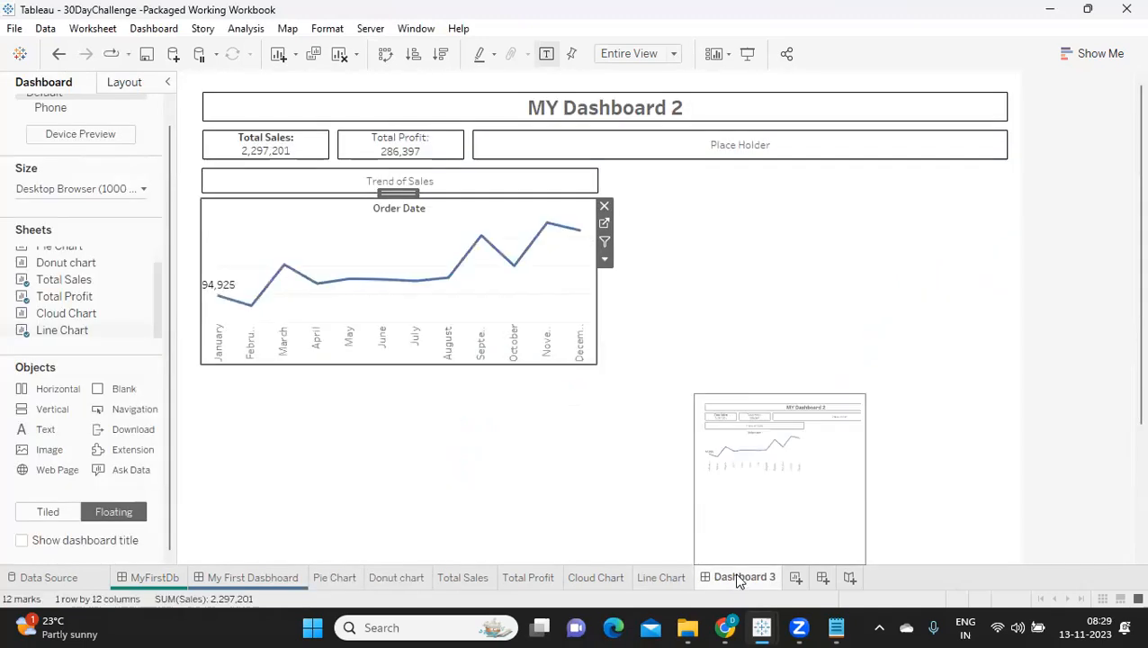
Step: Hide the Order Date field label above the line chart
{"action": "right_click", "coordinate": [379, 213]}
{"action": "left_click", "coordinate": [423, 286]}
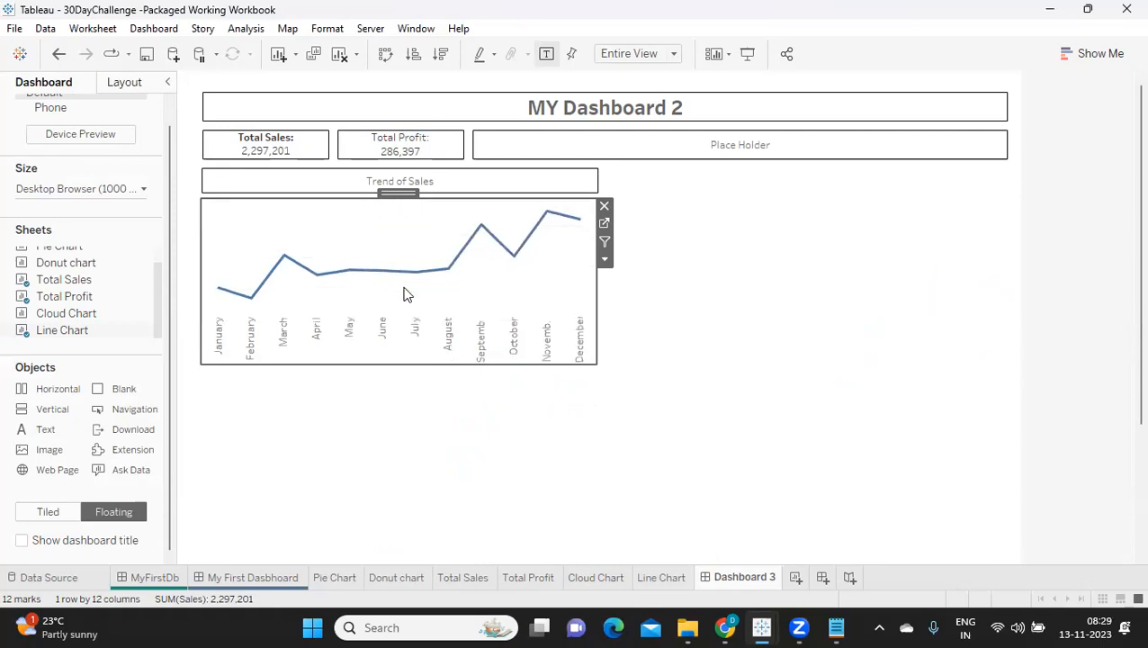
{"action": "left_click", "coordinate": [703, 270]}
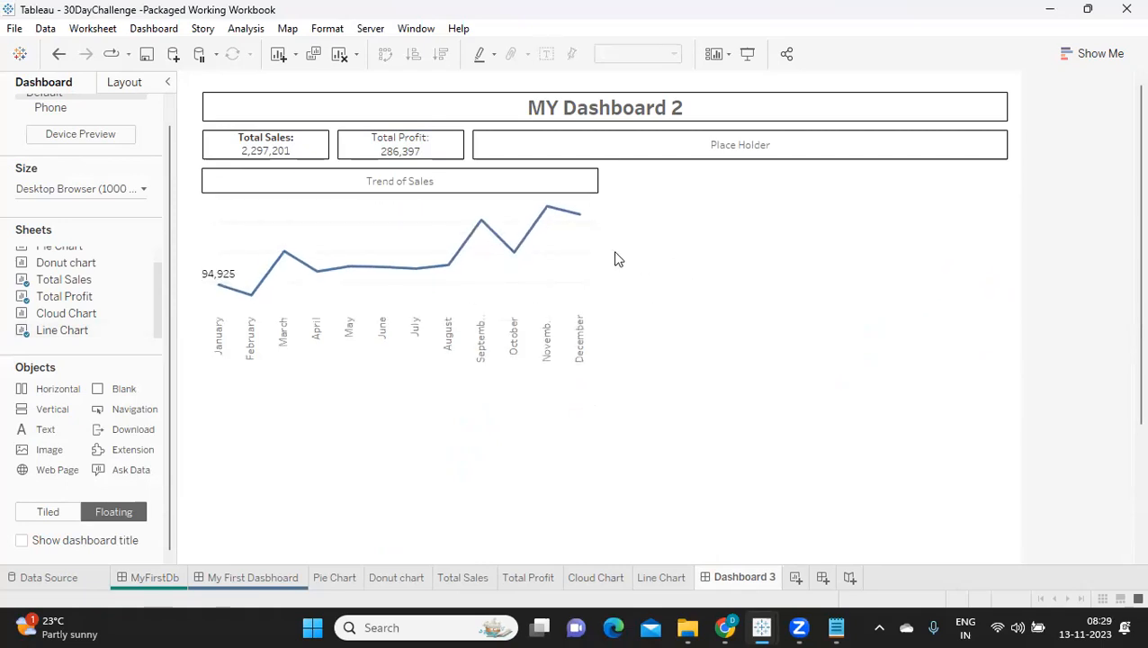
Step: Give the floating line chart a thin solid black border
{"action": "left_click", "coordinate": [589, 261]}
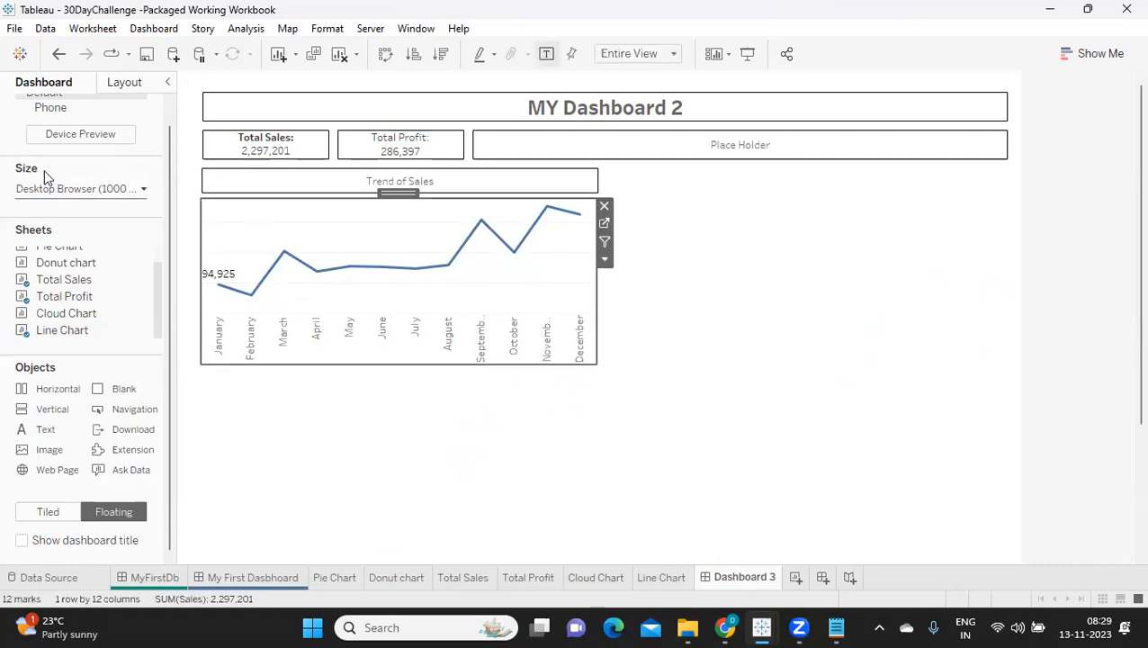
{"action": "left_click", "coordinate": [123, 82]}
{"action": "left_click", "coordinate": [47, 274]}
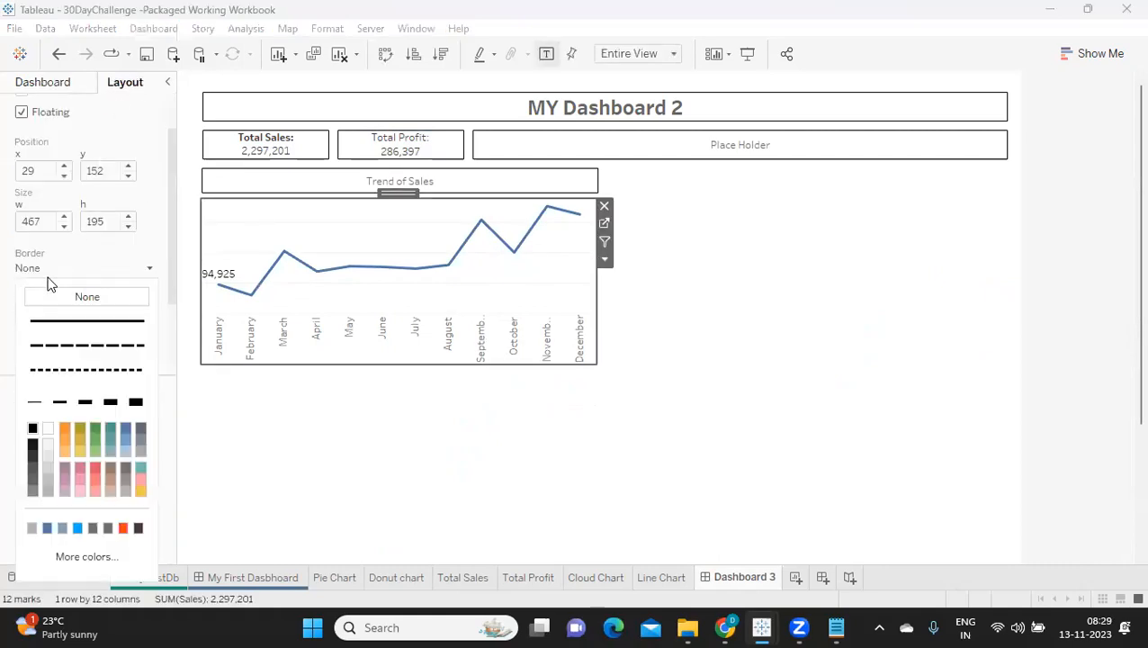
{"action": "left_click", "coordinate": [34, 402]}
{"action": "left_click", "coordinate": [708, 284]}
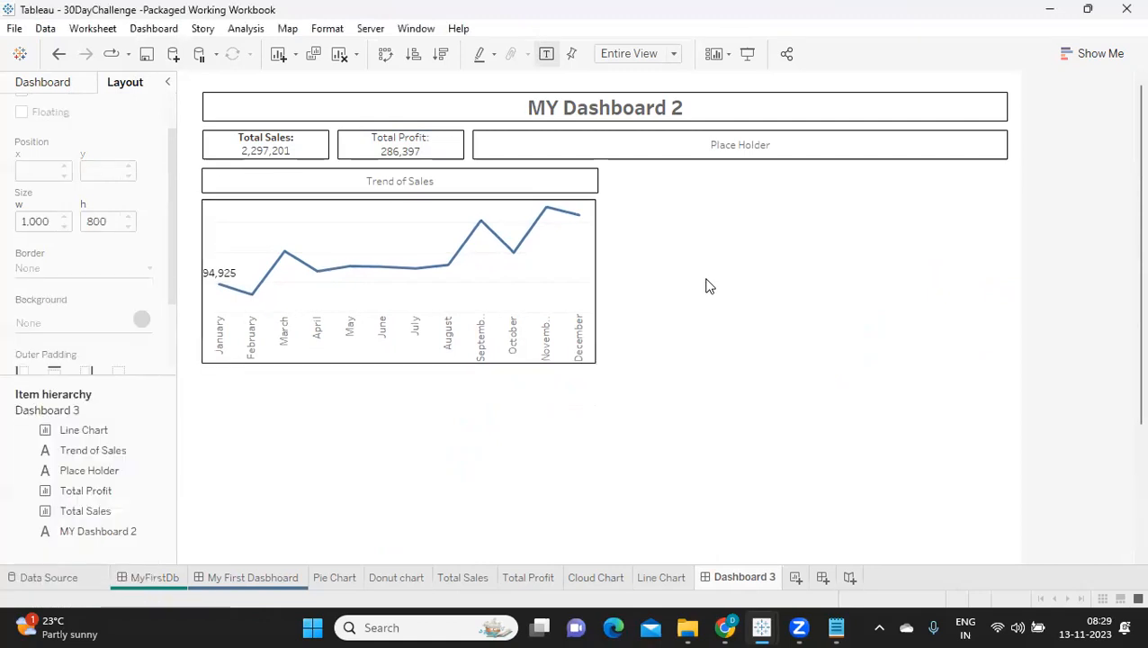
Step: Set the line chart's width to 470 to match the Trend of Sales text object
{"action": "left_click", "coordinate": [379, 184]}
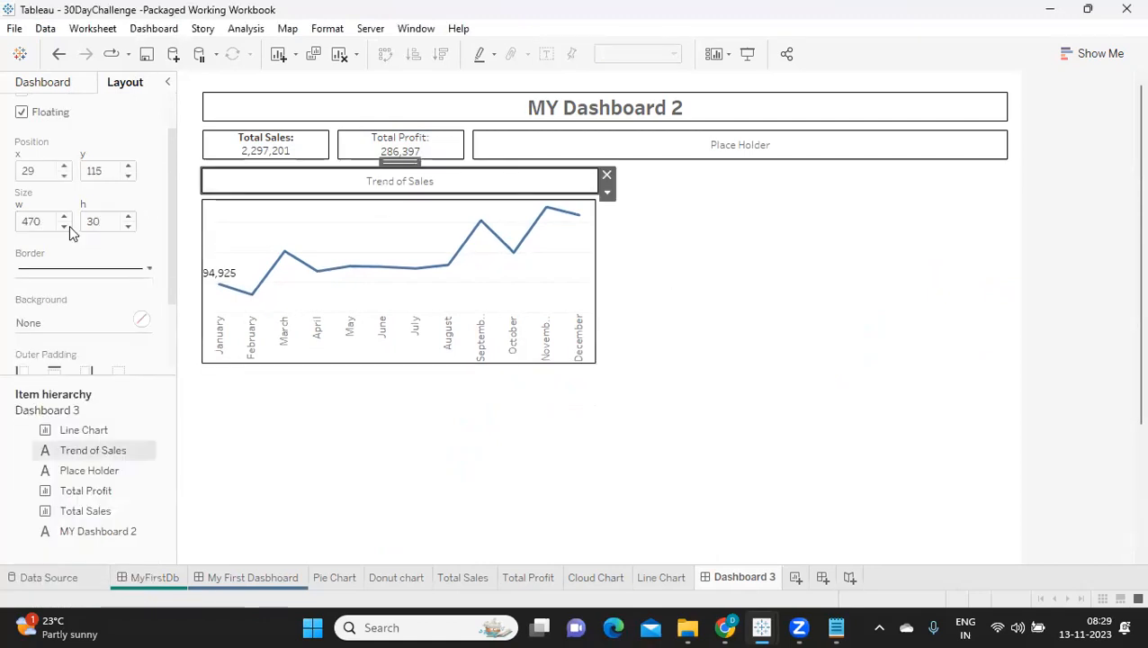
{"action": "left_click", "coordinate": [233, 216]}
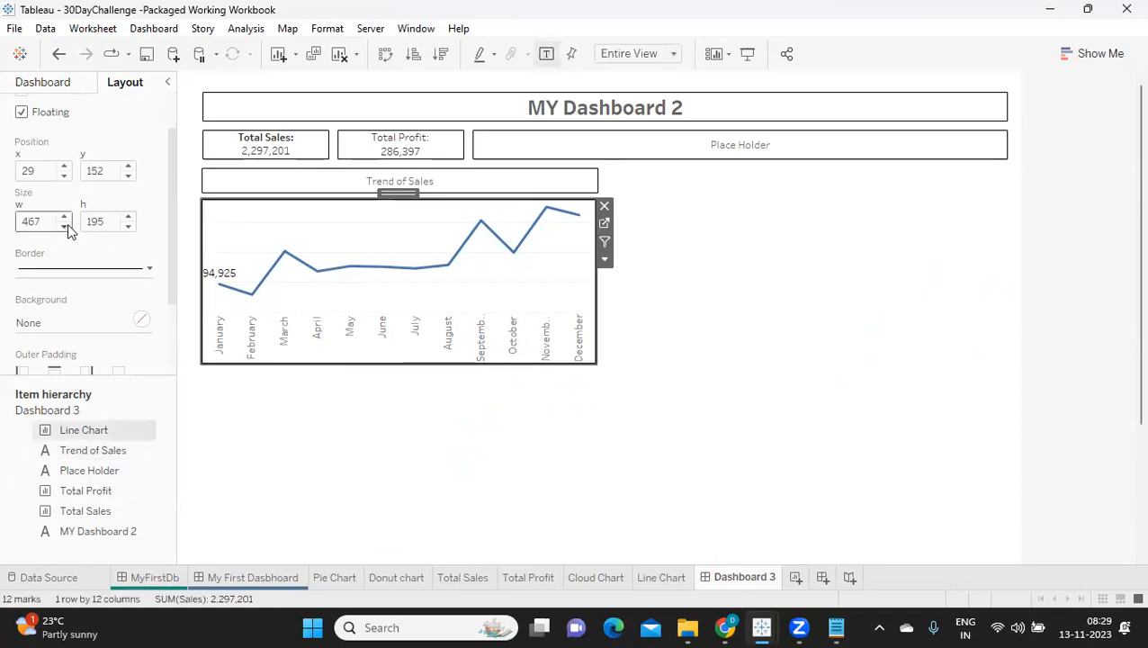
{"action": "left_click", "coordinate": [64, 217]}
{"action": "left_click", "coordinate": [64, 217]}
{"action": "left_click", "coordinate": [64, 217]}
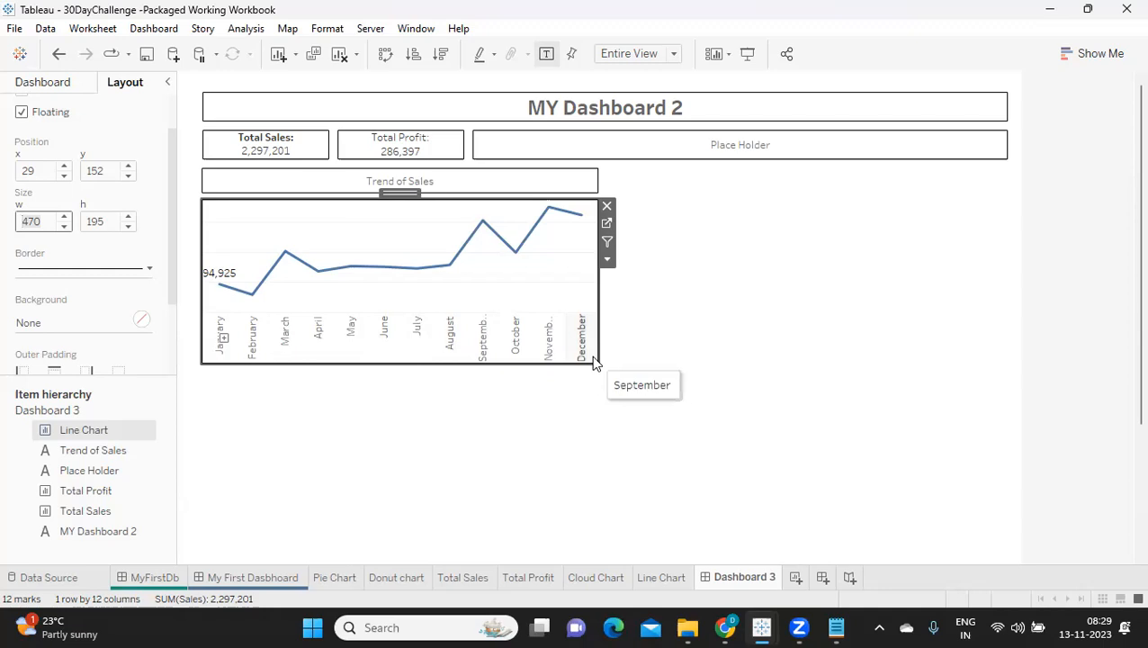
{"action": "left_click", "coordinate": [633, 443]}
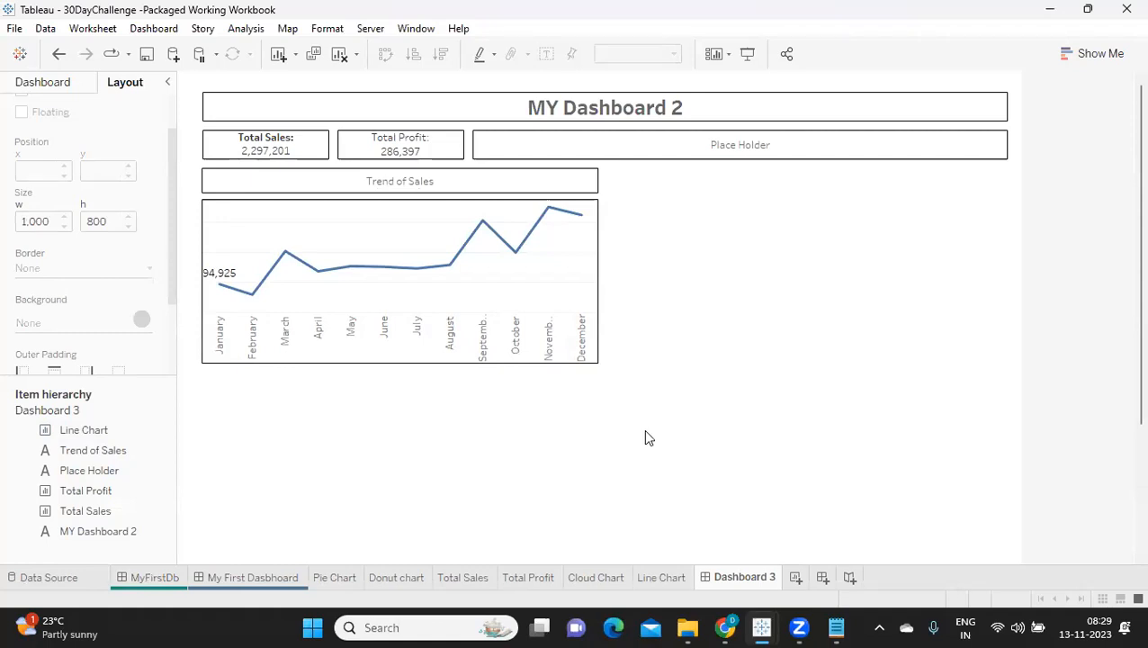
Step: Stretch the Trend of Sales text object to about 599 wide and the line chart below it to about 596 wide
{"action": "left_click", "coordinate": [567, 190]}
{"action": "left_click_drag", "start_coordinate": [574, 187], "coordinate": [710, 192]}
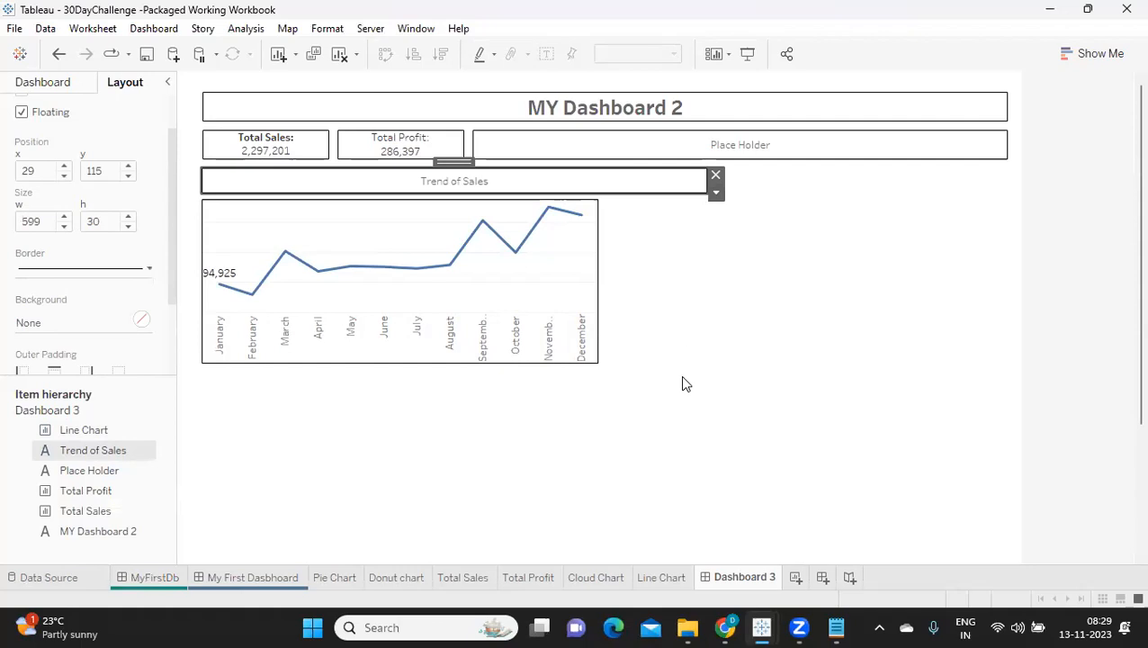
{"action": "left_click", "coordinate": [597, 282]}
{"action": "left_click_drag", "start_coordinate": [598, 281], "coordinate": [709, 300]}
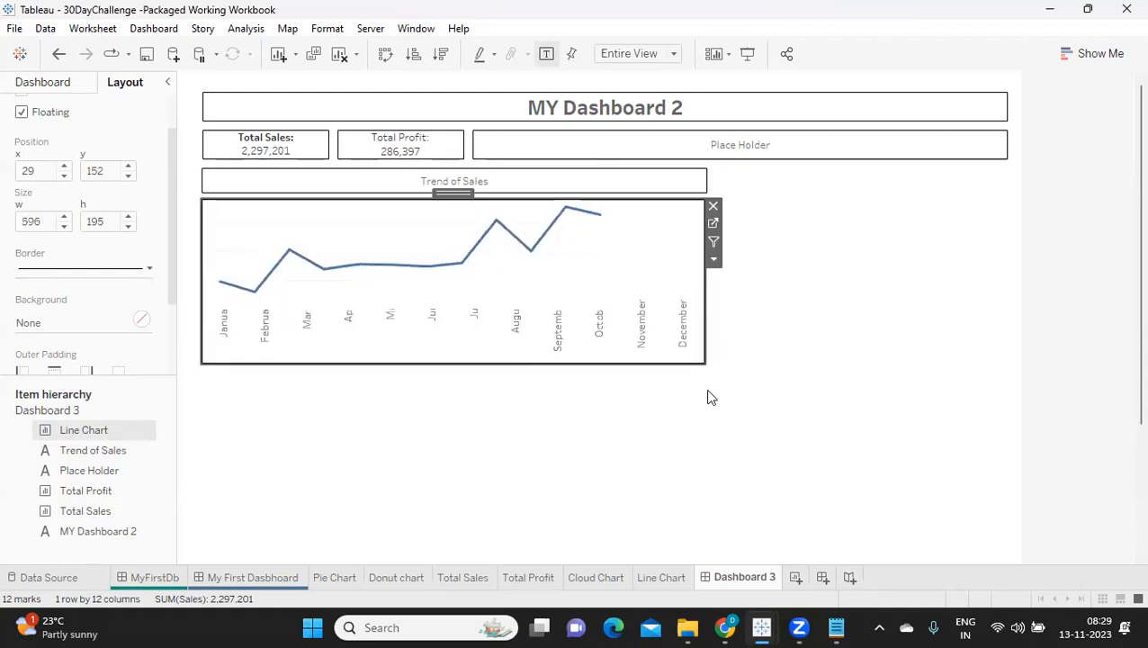
{"action": "left_click", "coordinate": [913, 345]}
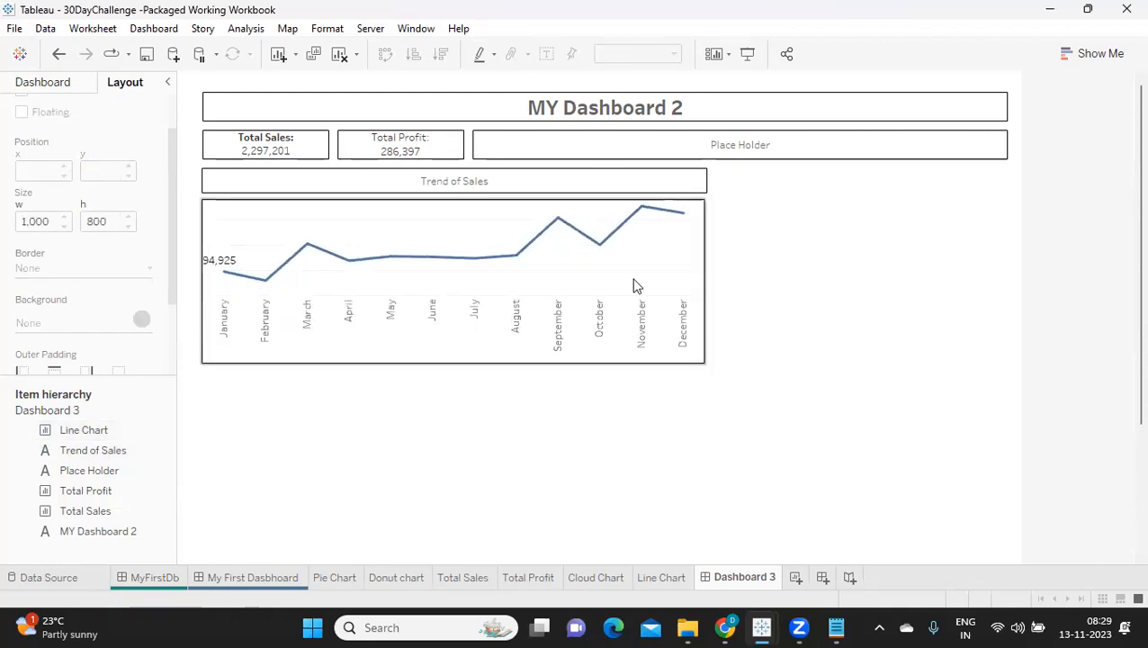
{"action": "left_click", "coordinate": [675, 256]}
{"action": "left_click", "coordinate": [713, 260]}
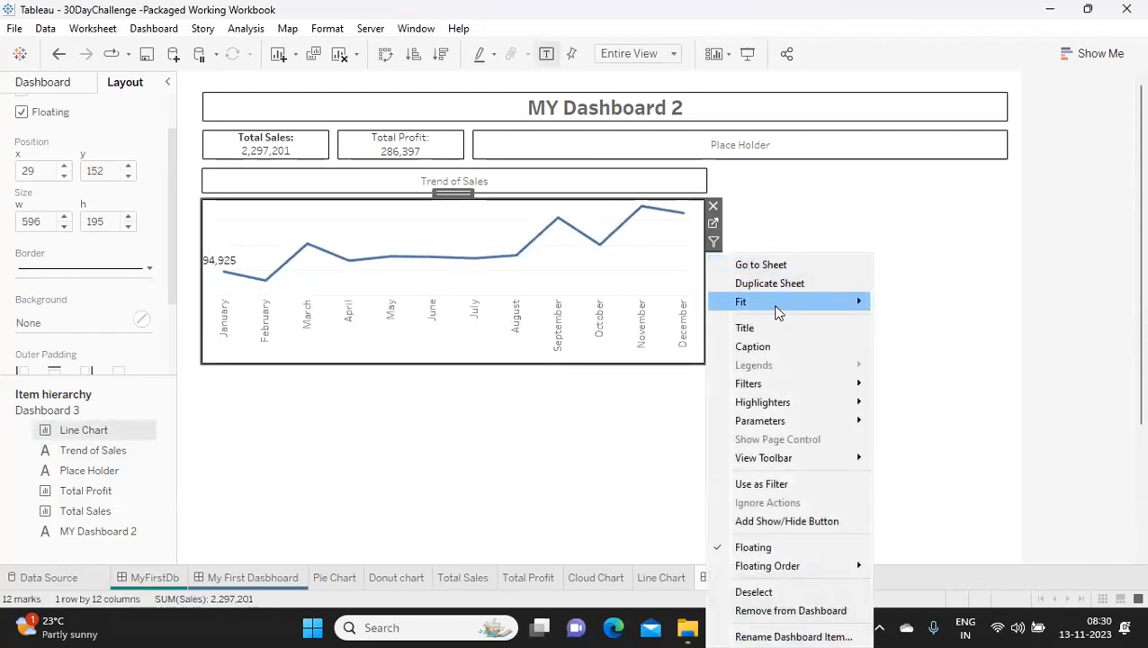
{"action": "left_click", "coordinate": [1096, 299]}
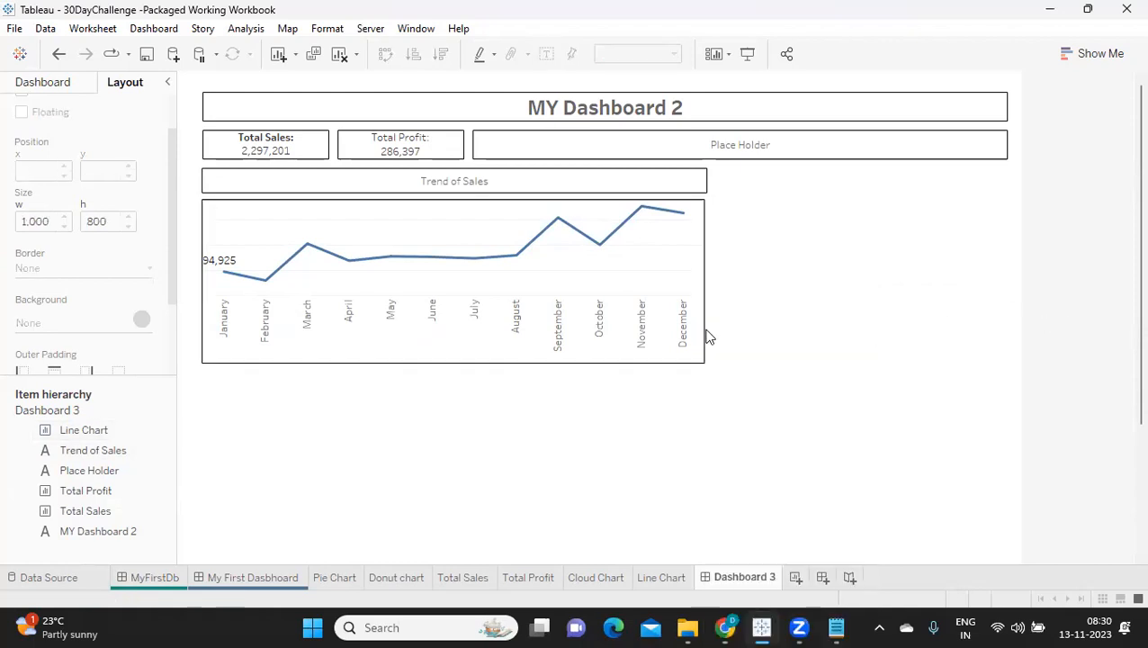
Step: Add a floating text object reading "Contribution of Sales" beside the Trend of Sales heading
{"action": "left_click", "coordinate": [57, 86]}
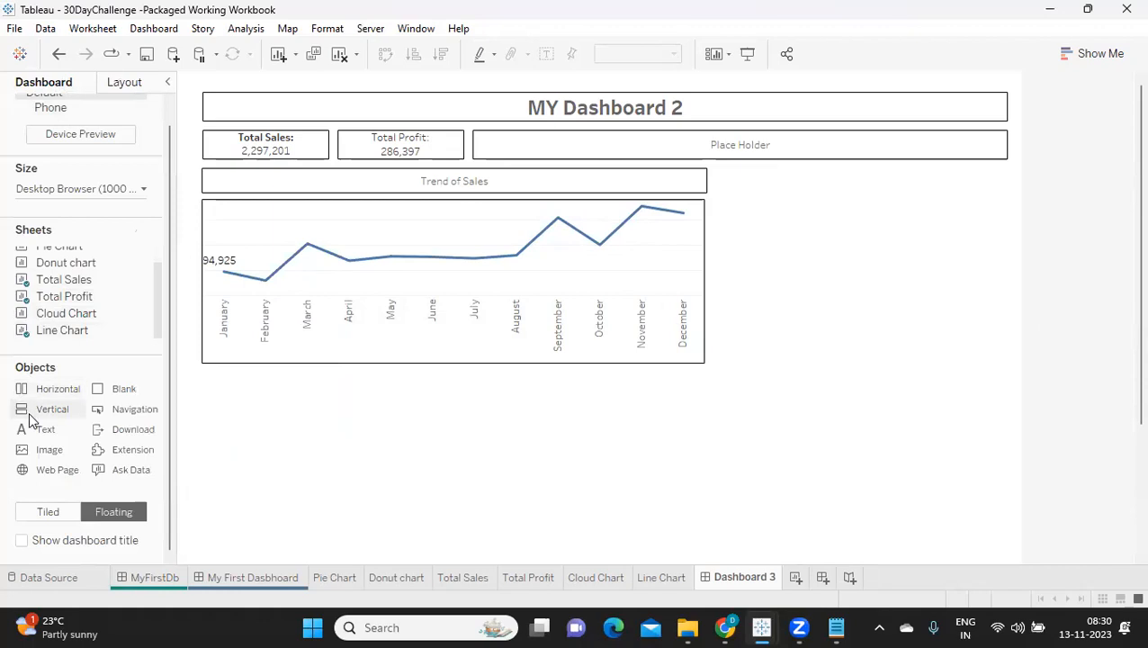
{"action": "left_click_drag", "start_coordinate": [40, 431], "coordinate": [718, 177]}
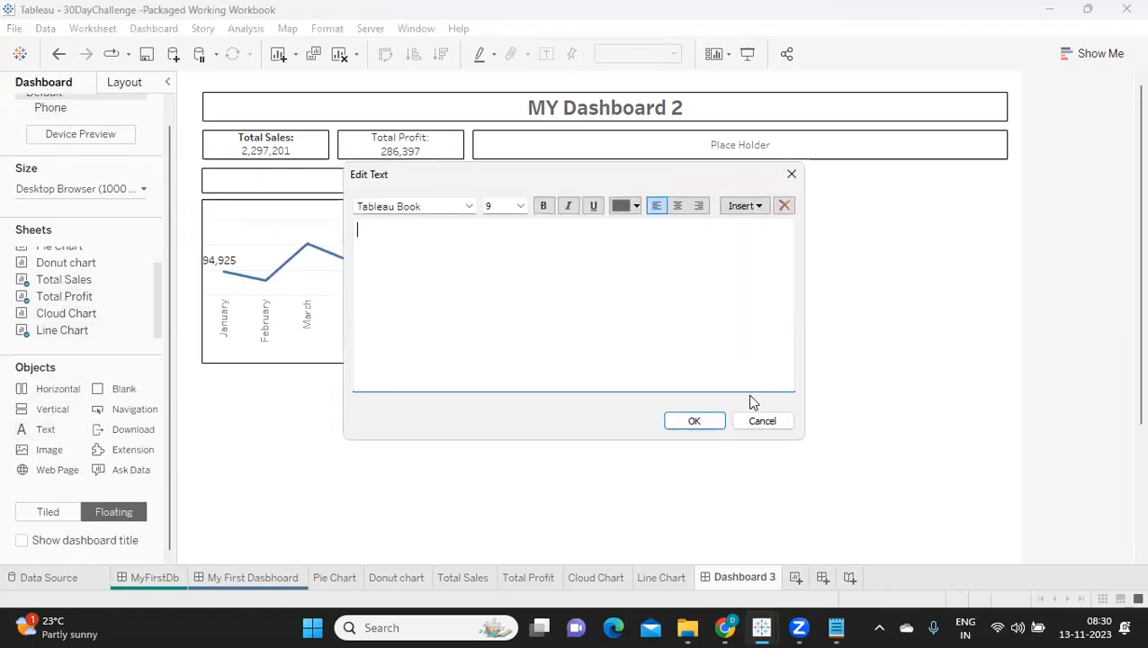
{"action": "type", "text": "Don"}
{"action": "type", "text": "trib"}
{"action": "key", "text": "BackSpace"}
{"action": "key", "text": "BackSpace"}
{"action": "key", "text": "BackSpace"}
{"action": "key", "text": "BackSpace"}
{"action": "key", "text": "BackSpace"}
{"action": "type", "text": "Contribution"}
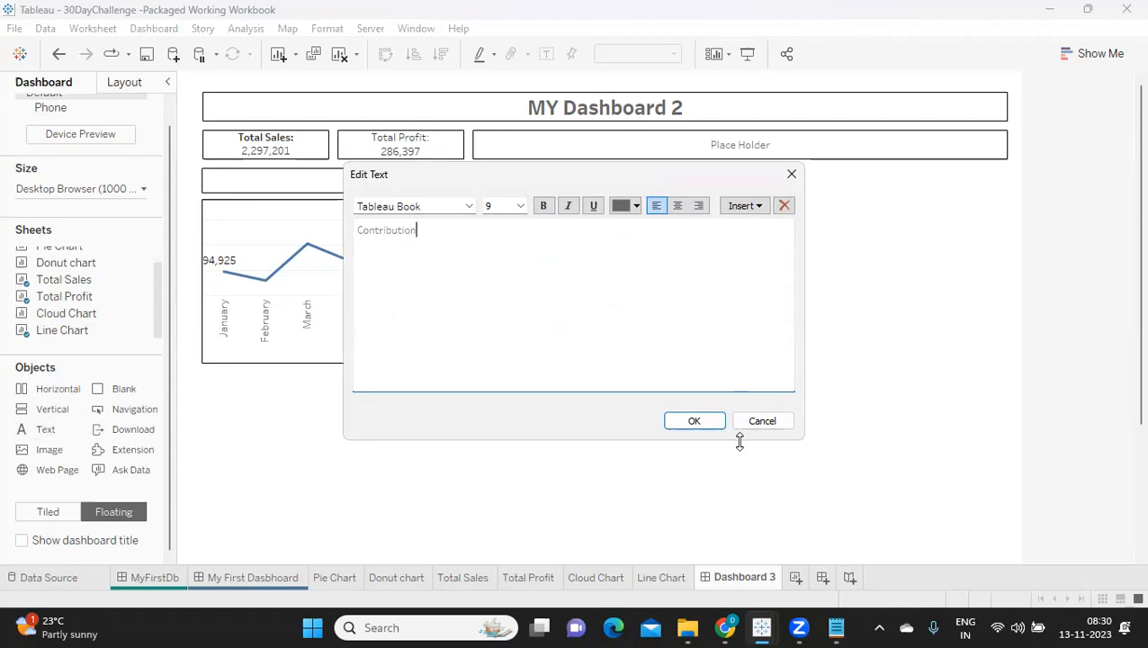
{"action": "type", "text": " onf S"}
{"action": "key", "text": "BackSpace"}
{"action": "key", "text": "BackSpace"}
{"action": "type", "text": "f Sa"}
Step: Centre-align the Contribution of Sales text and apply it
{"action": "key", "text": "ctrl+a"}
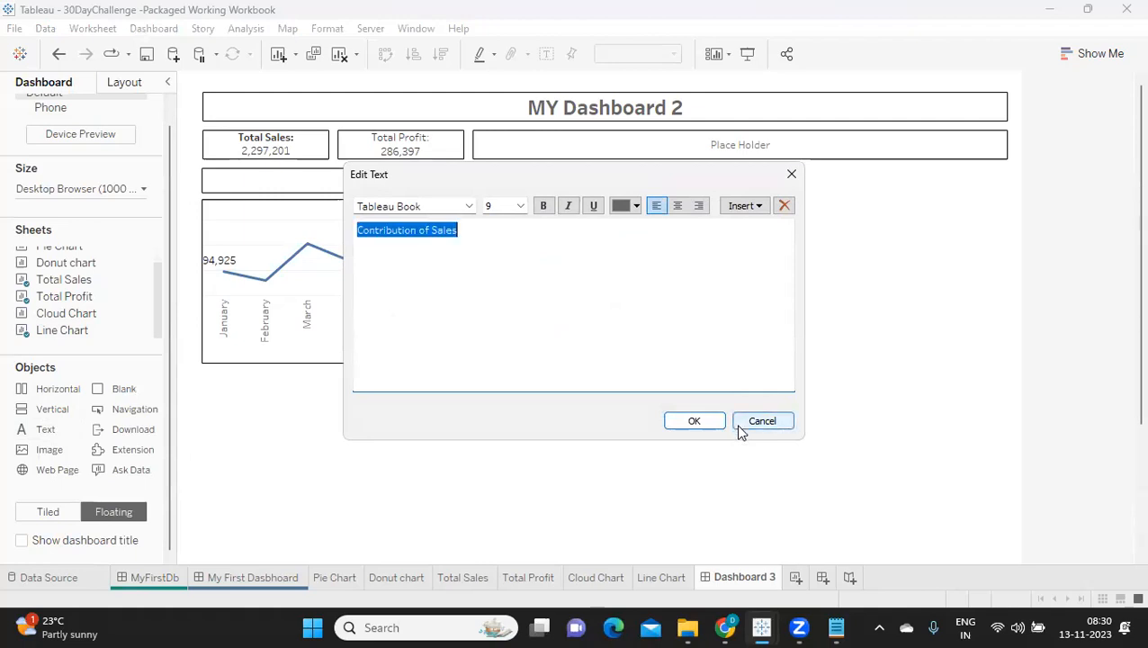
{"action": "left_click", "coordinate": [677, 206]}
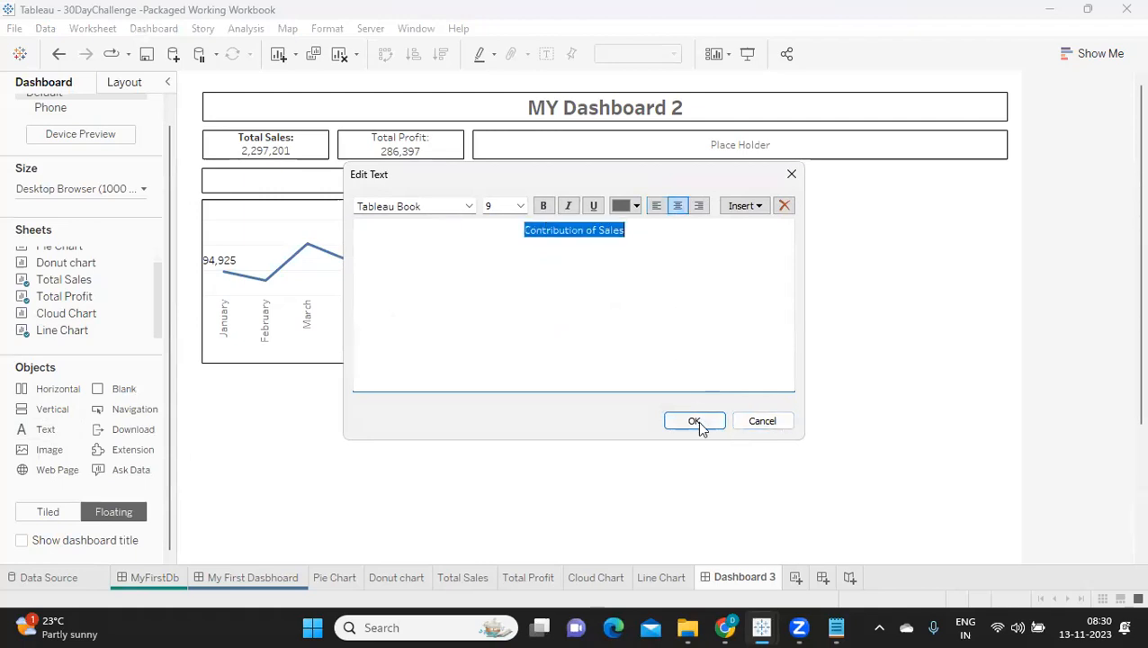
{"action": "left_click", "coordinate": [697, 421]}
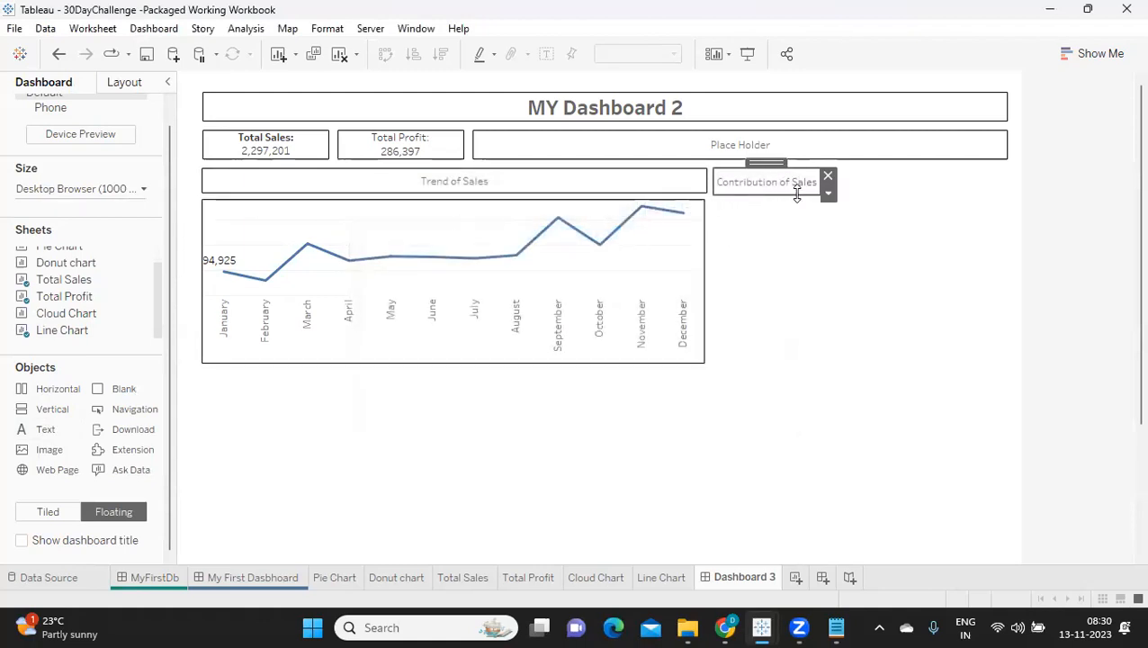
Step: Stretch the Contribution of Sales heading to about 343 wide, toward the dashboard title's far edge
{"action": "left_click", "coordinate": [828, 176]}
{"action": "left_click_drag", "start_coordinate": [873, 180], "coordinate": [1004, 182]}
{"action": "left_click", "coordinate": [788, 253]}
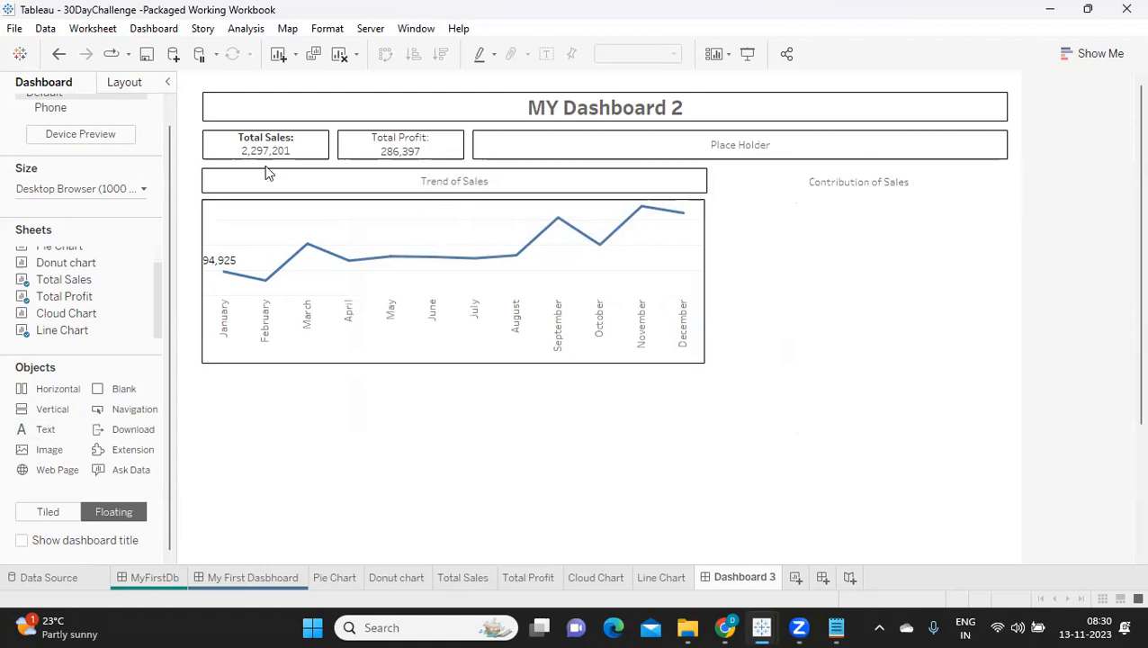
Step: Set the Contribution of Sales heading's height to 35
{"action": "left_click", "coordinate": [837, 186]}
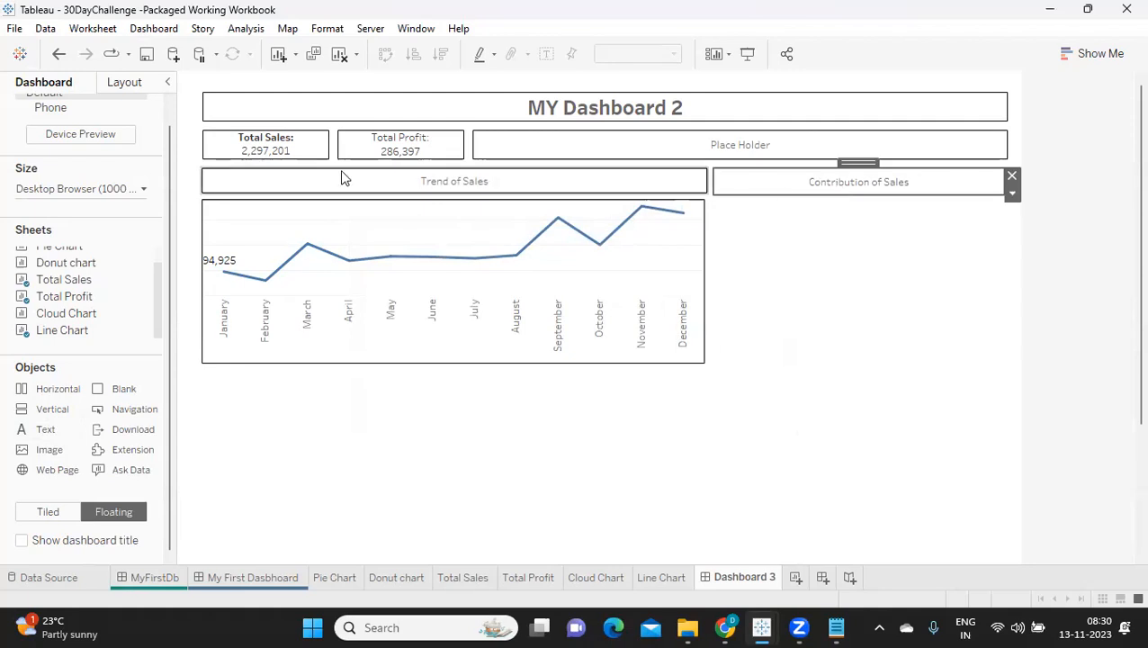
{"action": "left_click", "coordinate": [124, 82]}
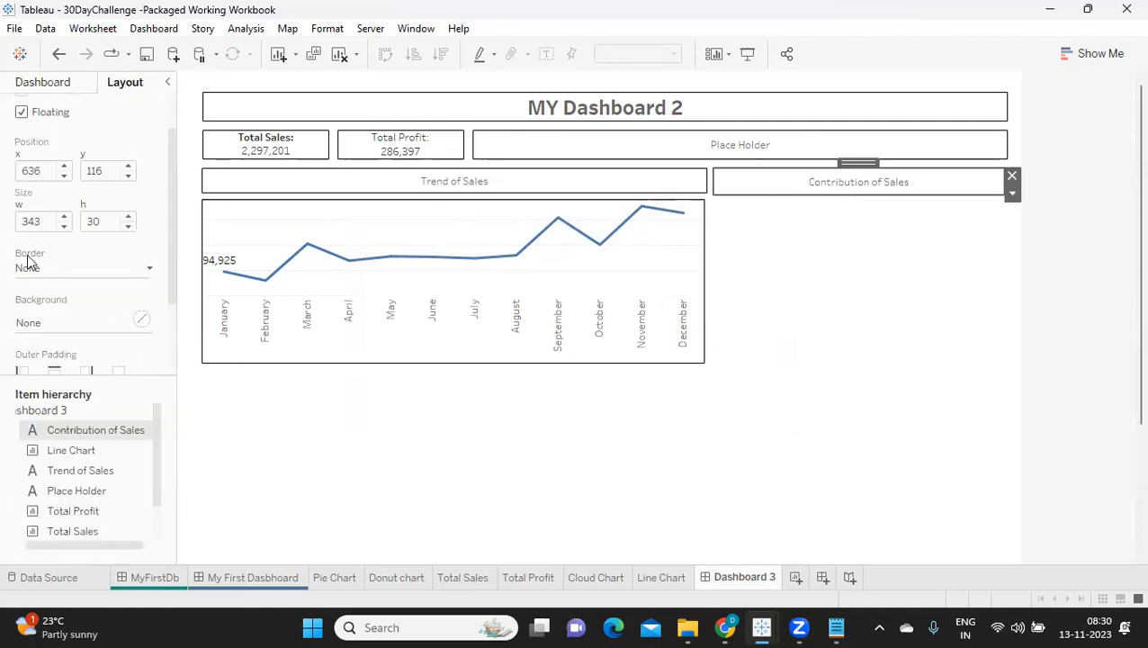
{"action": "left_click", "coordinate": [127, 217]}
{"action": "left_click", "coordinate": [128, 217]}
{"action": "left_click", "coordinate": [128, 217]}
{"action": "left_click", "coordinate": [127, 217]}
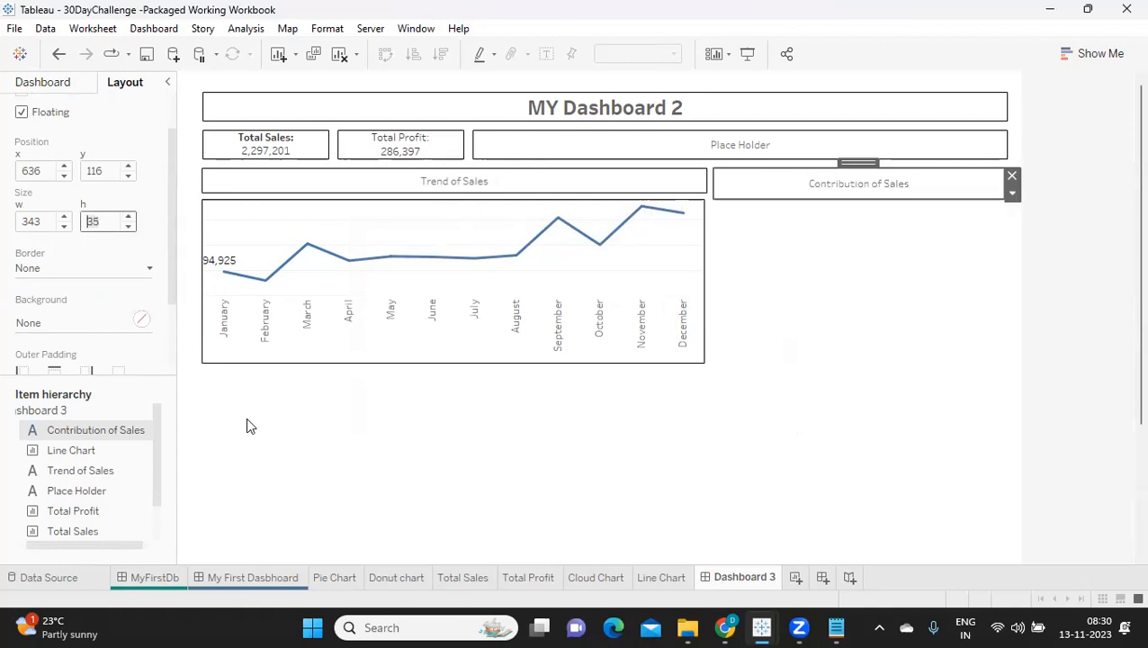
Step: Set the Contribution of Sales heading's y position to 115, matching the Trend of Sales heading
{"action": "left_click", "coordinate": [612, 182]}
{"action": "left_click", "coordinate": [770, 185]}
{"action": "left_click", "coordinate": [128, 175]}
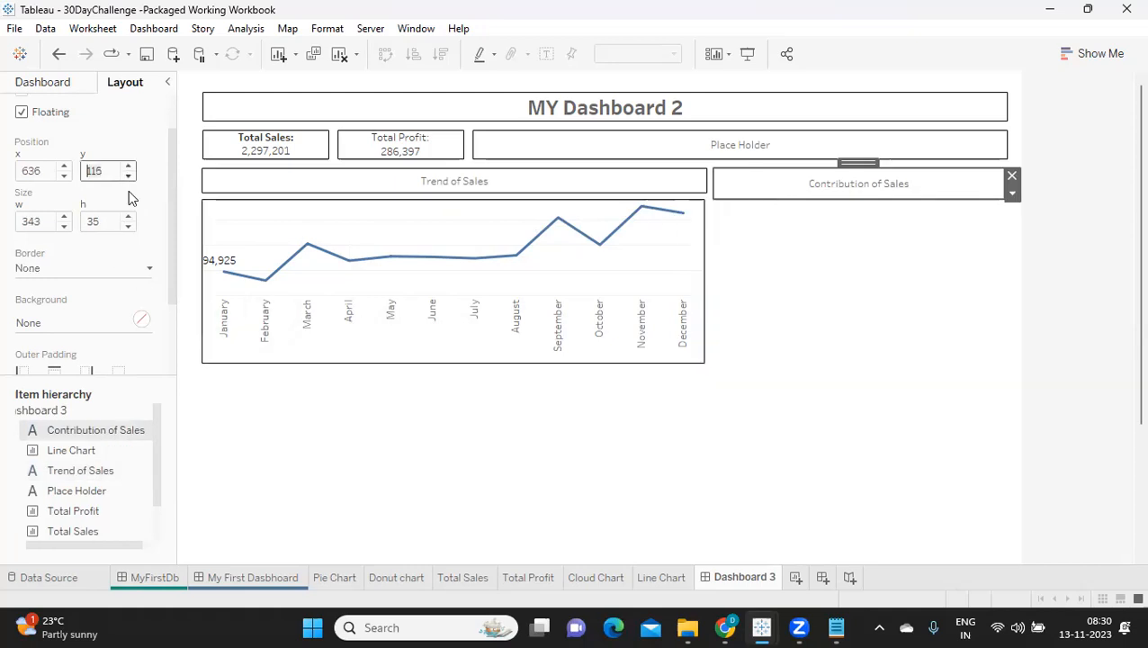
{"action": "left_click", "coordinate": [810, 283]}
{"action": "left_click", "coordinate": [733, 191]}
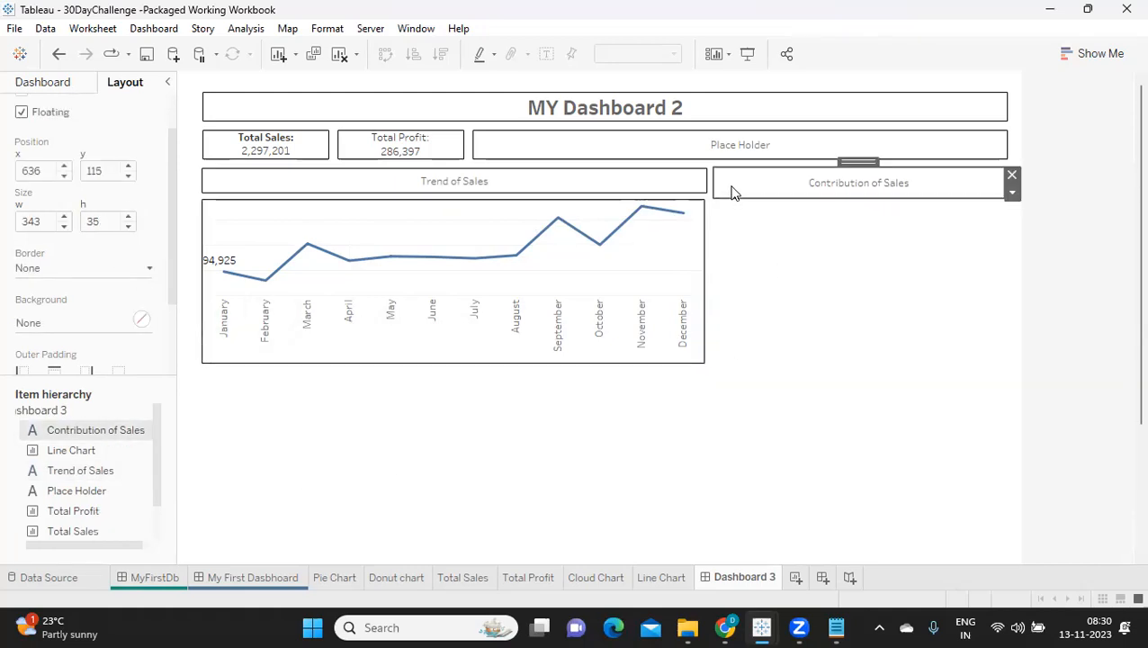
{"action": "left_click", "coordinate": [679, 184]}
{"action": "left_click", "coordinate": [769, 184]}
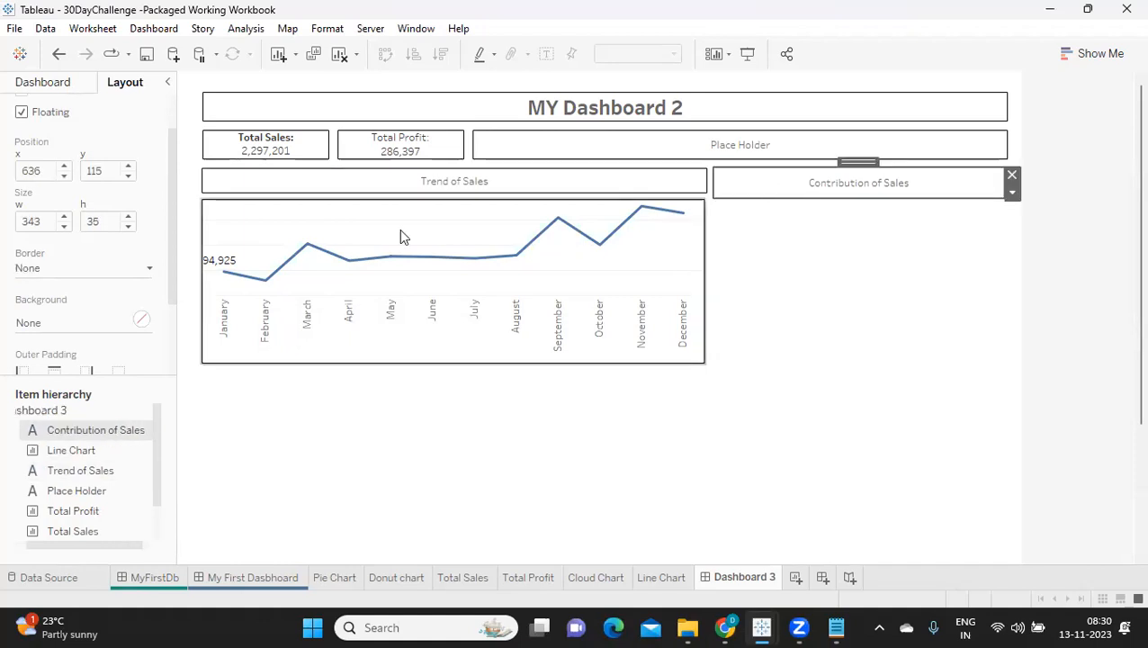
Step: Set the Contribution of Sales heading's height to 30, matching the Trend of Sales heading
{"action": "left_click", "coordinate": [128, 226]}
{"action": "left_click", "coordinate": [128, 226]}
{"action": "left_click", "coordinate": [127, 227]}
{"action": "left_click", "coordinate": [128, 227]}
{"action": "left_click", "coordinate": [128, 227]}
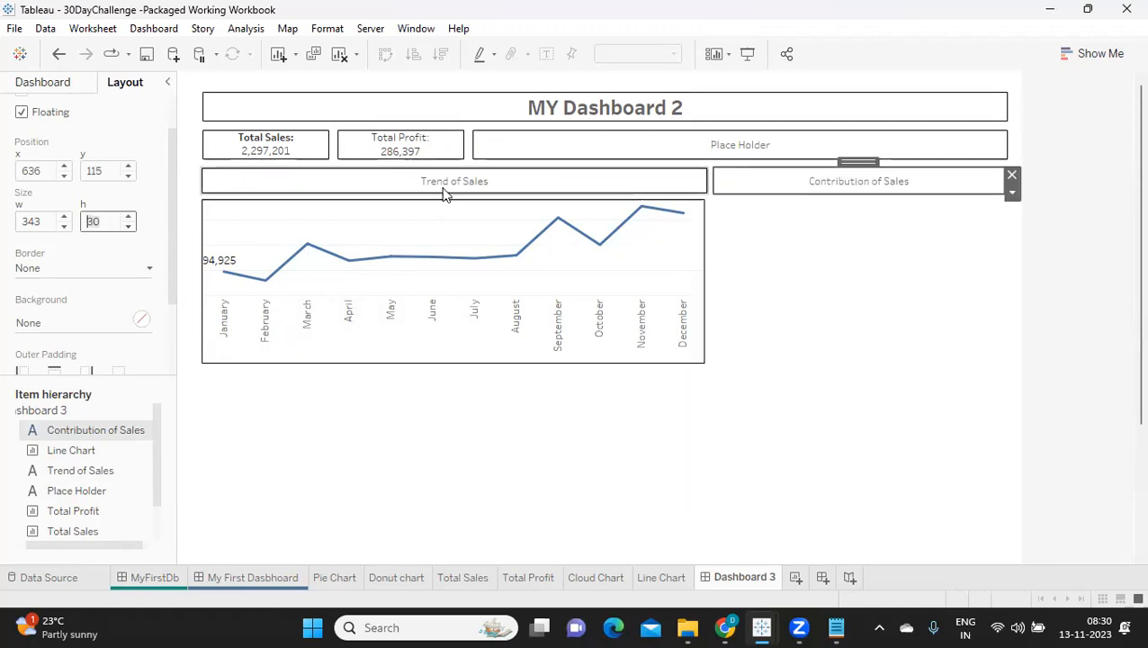
{"action": "left_click", "coordinate": [793, 285]}
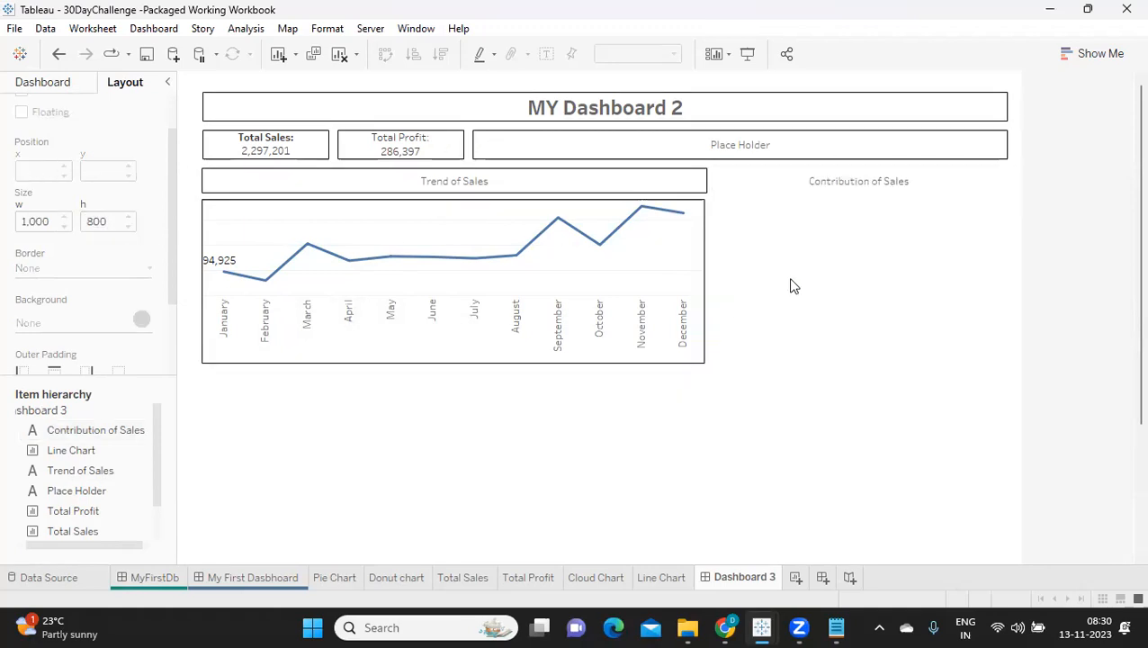
Step: Give the Contribution of Sales heading a thin solid black border
{"action": "left_click", "coordinate": [737, 181]}
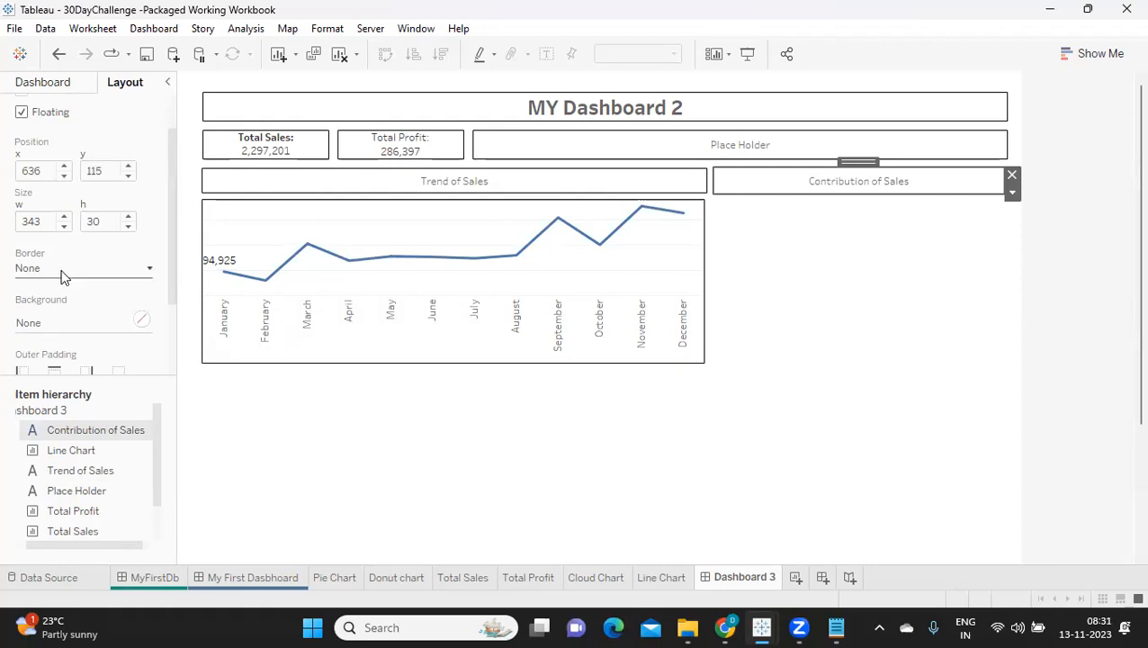
{"action": "left_click", "coordinate": [28, 270]}
{"action": "left_click", "coordinate": [36, 403]}
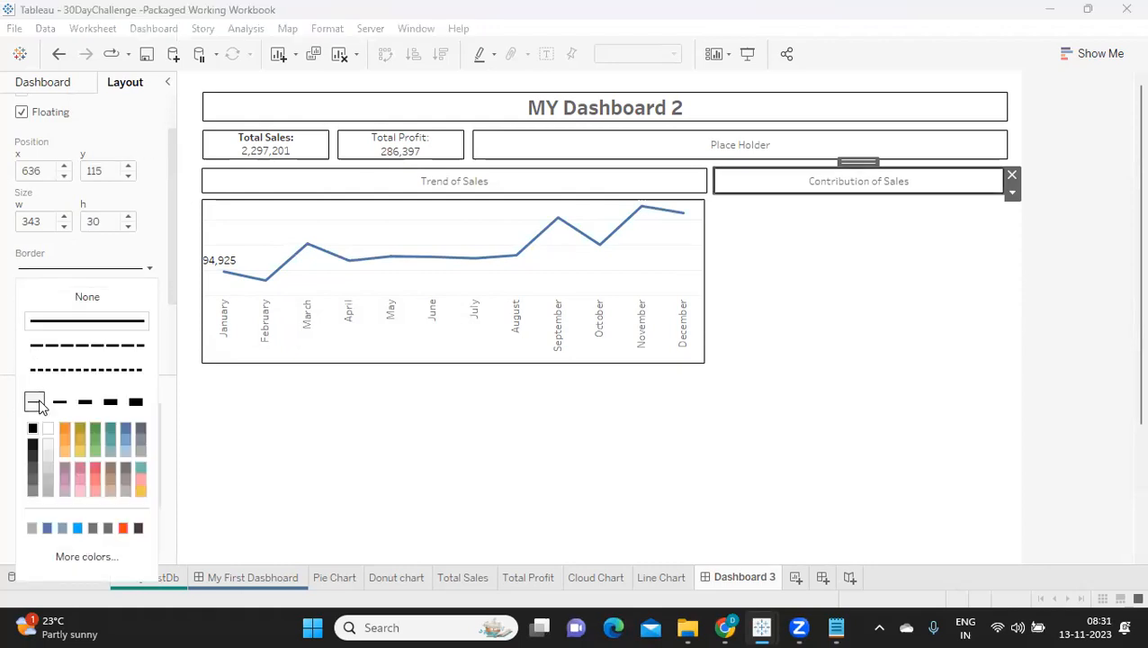
{"action": "left_click", "coordinate": [891, 309]}
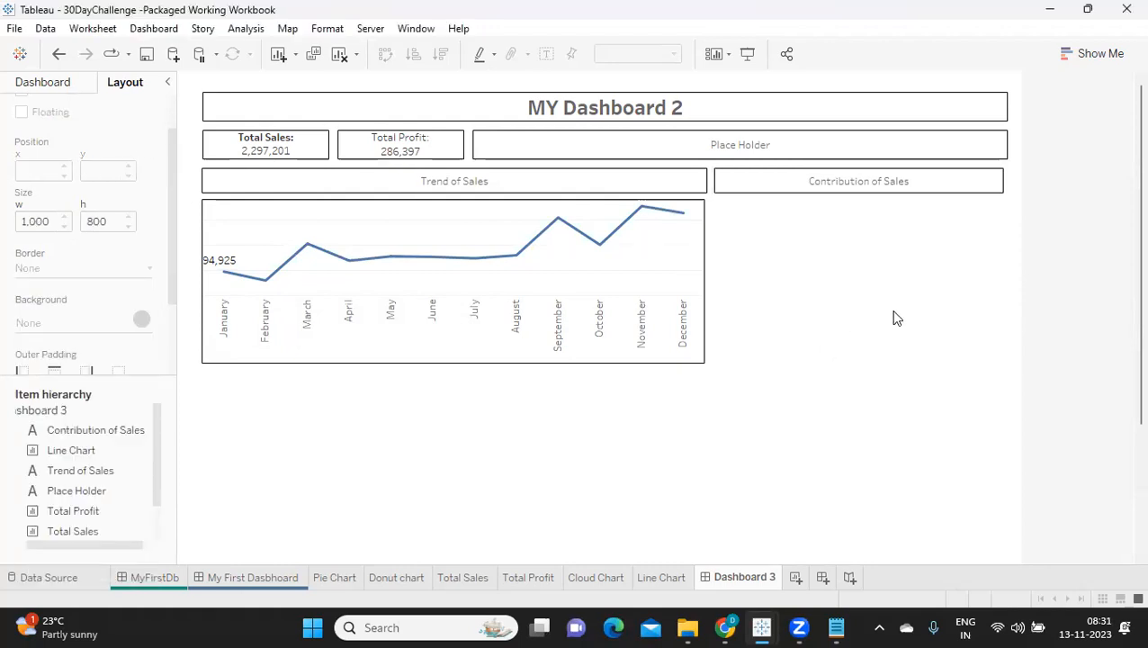
Step: Set the Trend of Sales heading's x position to 30, matching the dashboard title and Total Sales sheet
{"action": "left_click", "coordinate": [661, 186]}
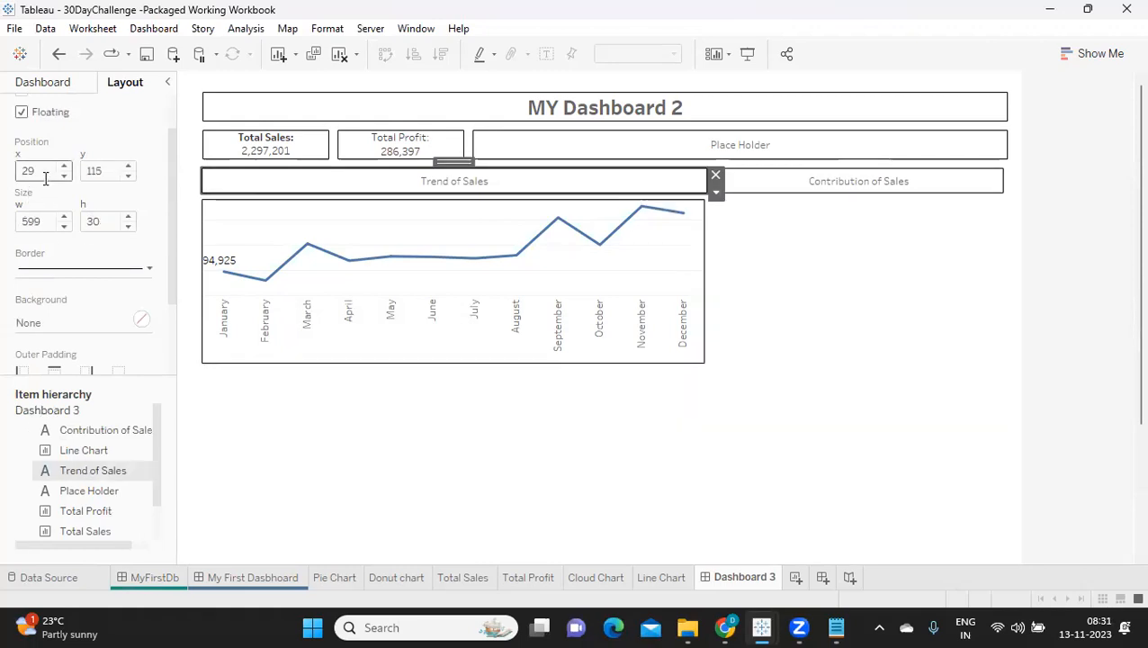
{"action": "left_click", "coordinate": [223, 117]}
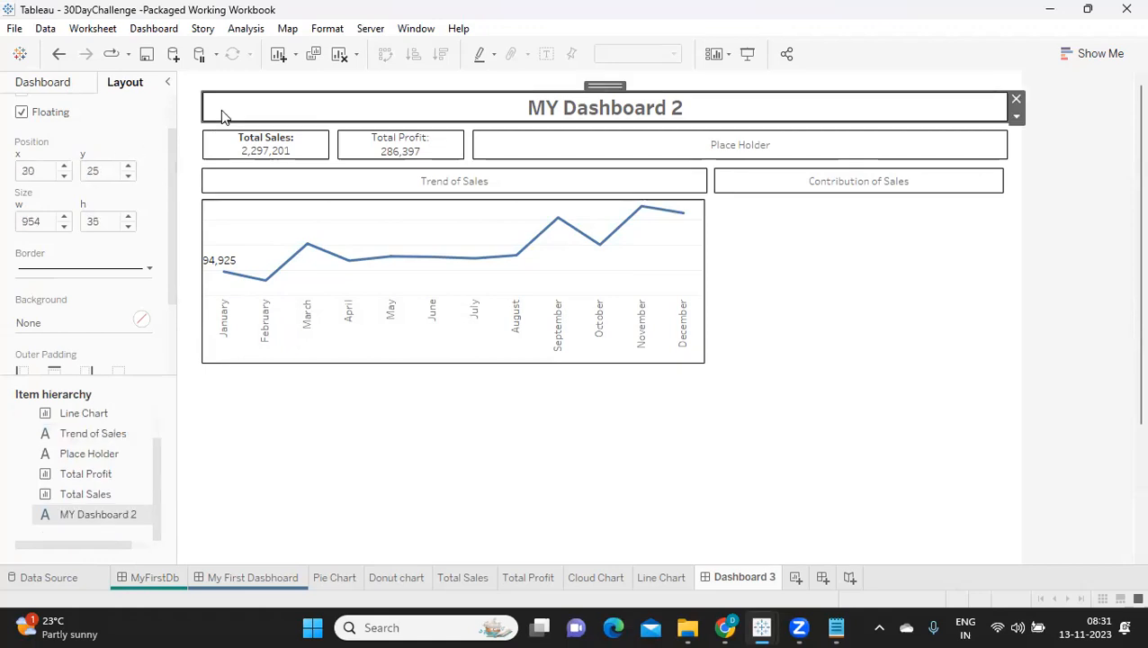
{"action": "left_click", "coordinate": [216, 144]}
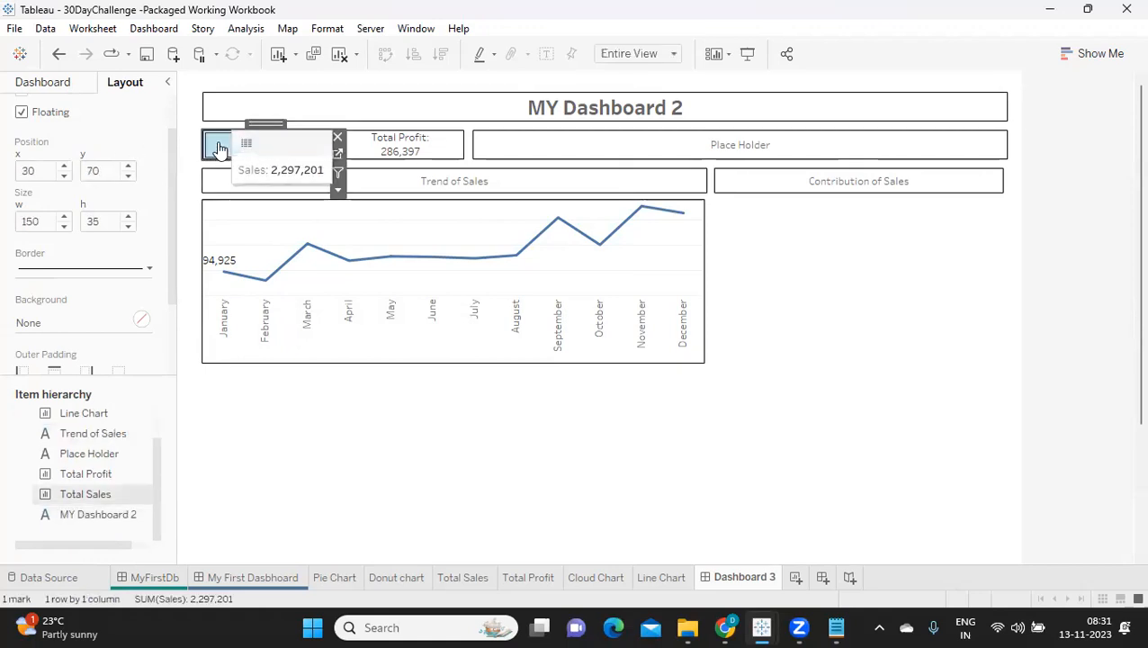
{"action": "left_click", "coordinate": [383, 185]}
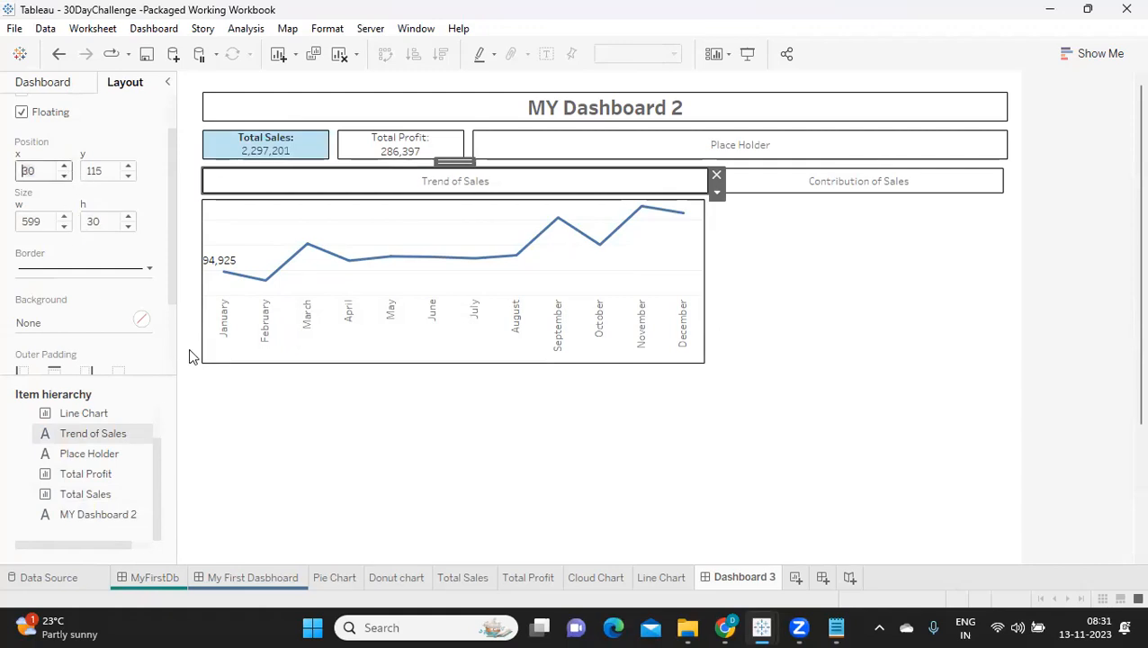
Step: Set the line chart's x position to 30 and clear the month selection in it
{"action": "left_click", "coordinate": [260, 331]}
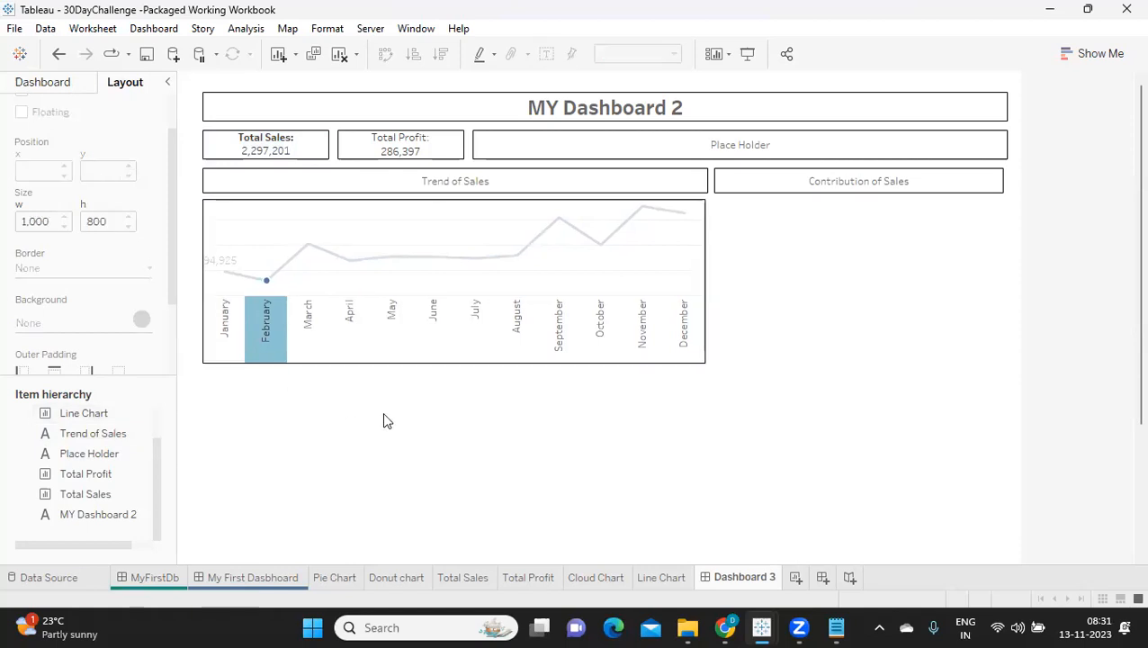
{"action": "left_click", "coordinate": [353, 319]}
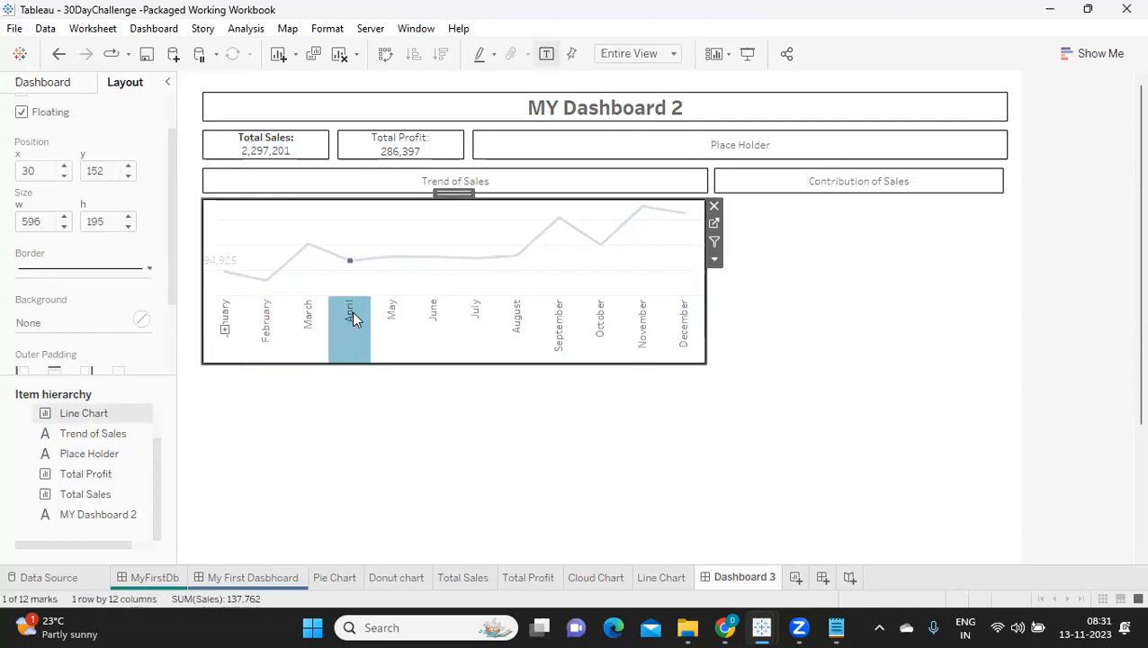
{"action": "left_click", "coordinate": [353, 319]}
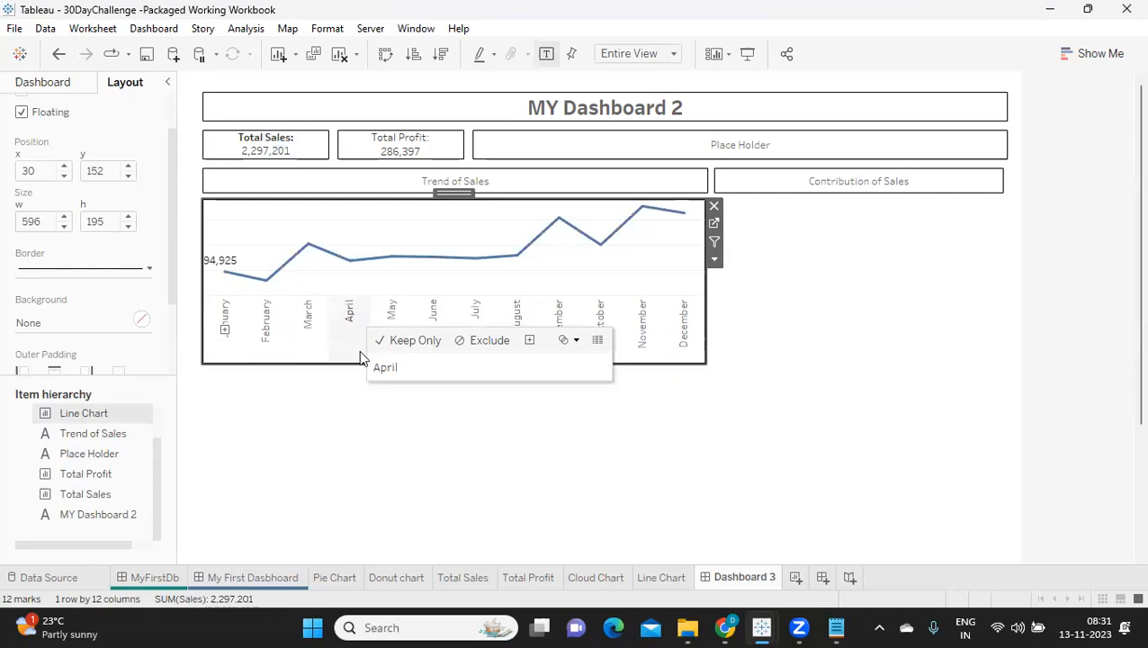
{"action": "left_click", "coordinate": [767, 308]}
Step: Set the Trend of Sales heading's width to 600 and the Contribution of Sales heading's x position to 640
{"action": "left_click", "coordinate": [669, 176]}
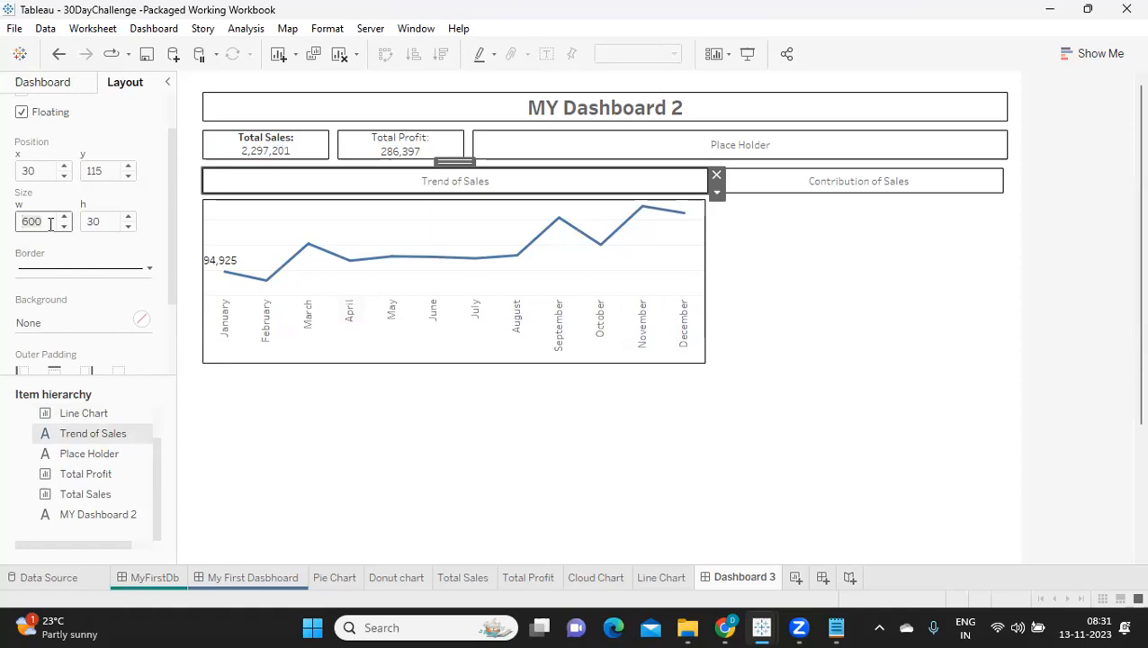
{"action": "left_click", "coordinate": [837, 188]}
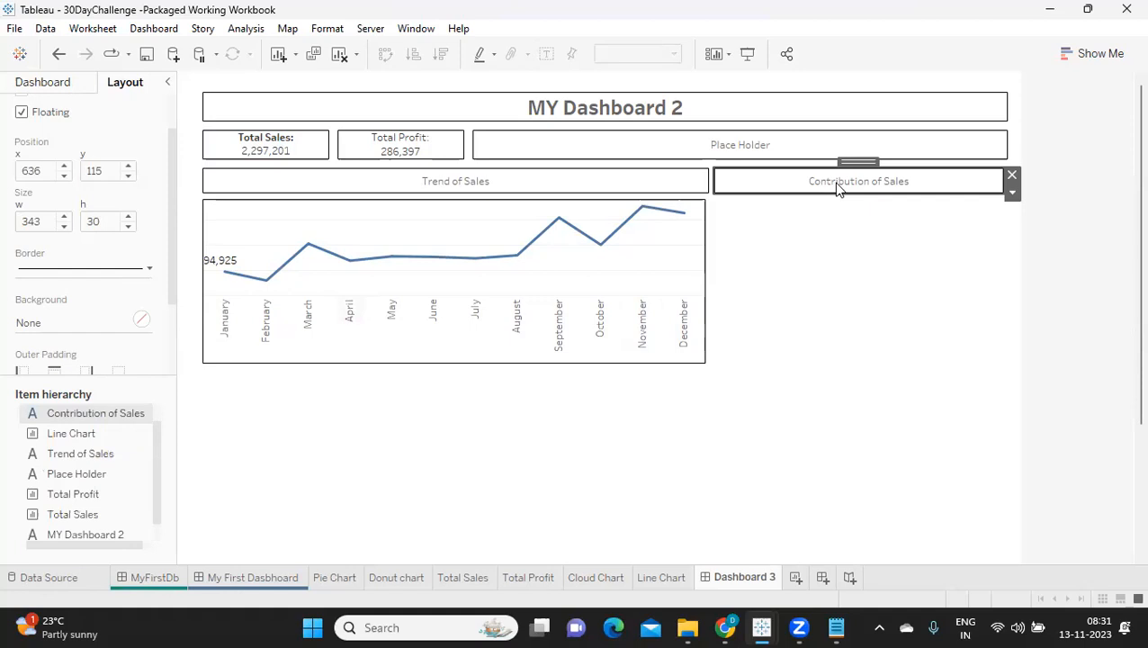
{"action": "left_click", "coordinate": [65, 167]}
{"action": "left_click", "coordinate": [65, 167]}
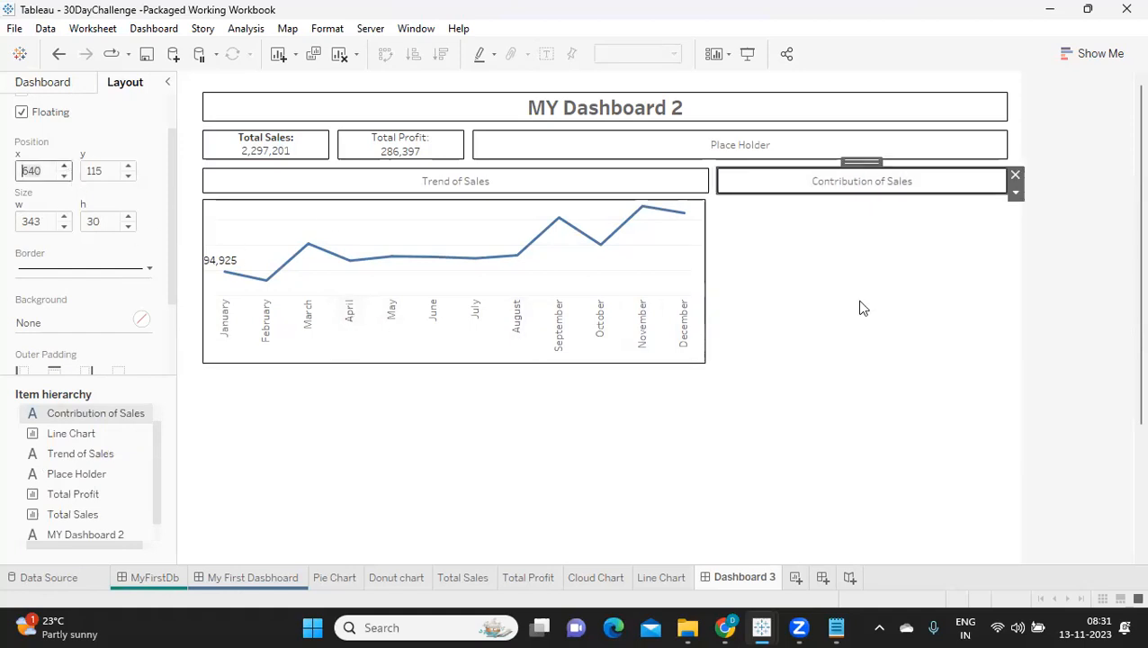
{"action": "left_click", "coordinate": [816, 437]}
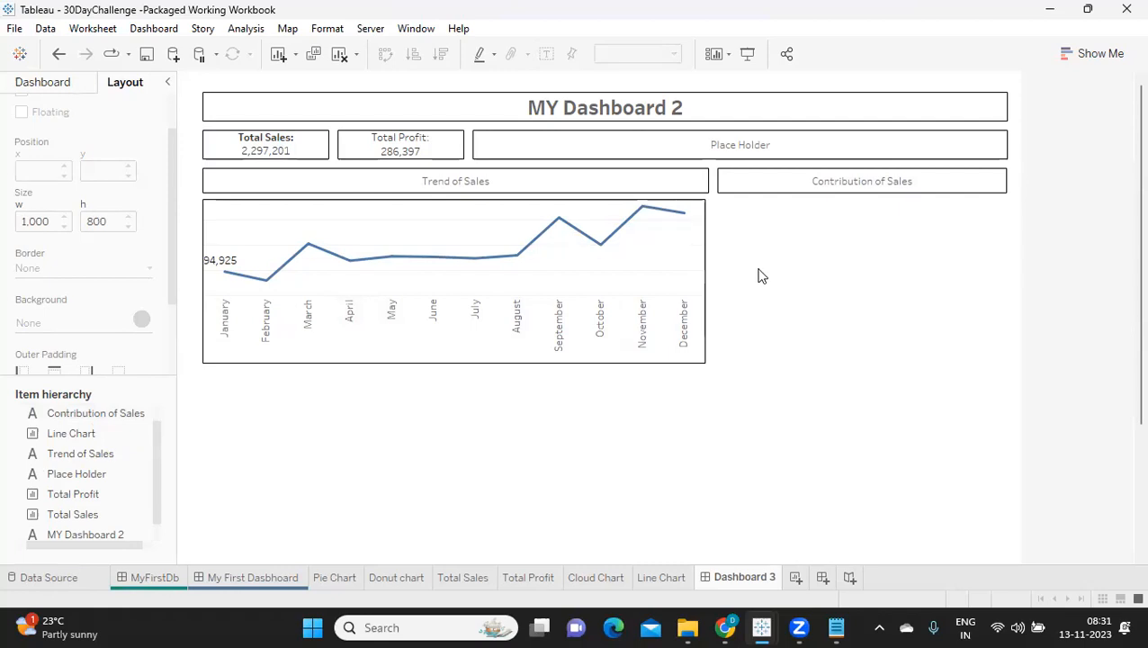
Step: Place the Donut chart sheet as a floating object directly below the Contribution of Sales heading
{"action": "left_click", "coordinate": [45, 82]}
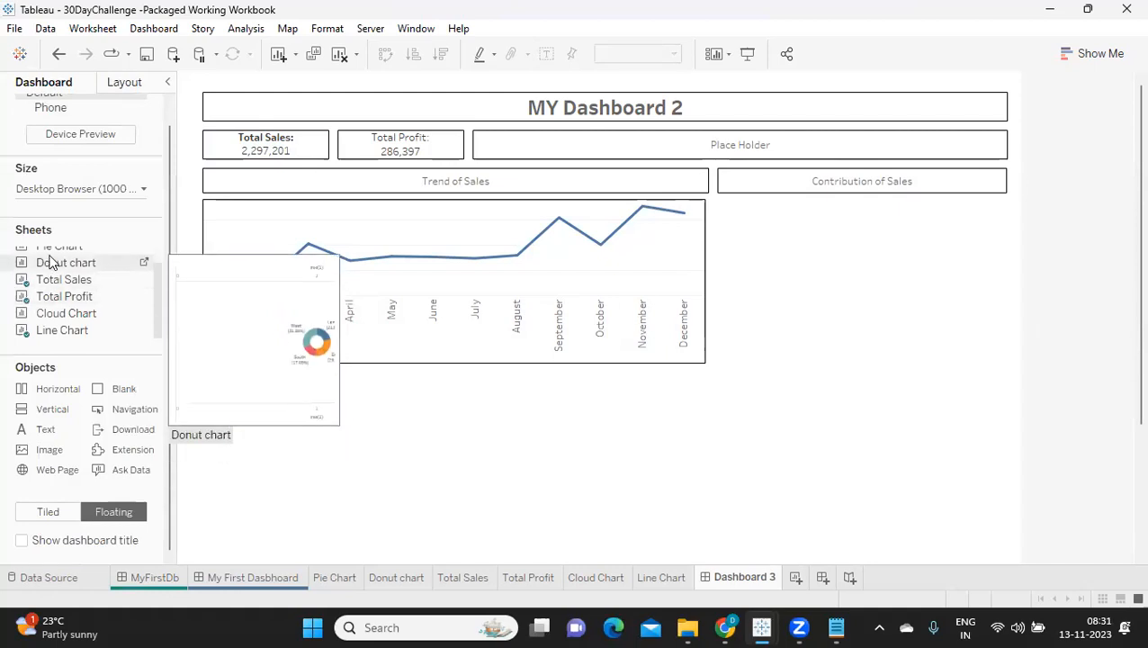
{"action": "left_click_drag", "start_coordinate": [90, 262], "coordinate": [723, 210]}
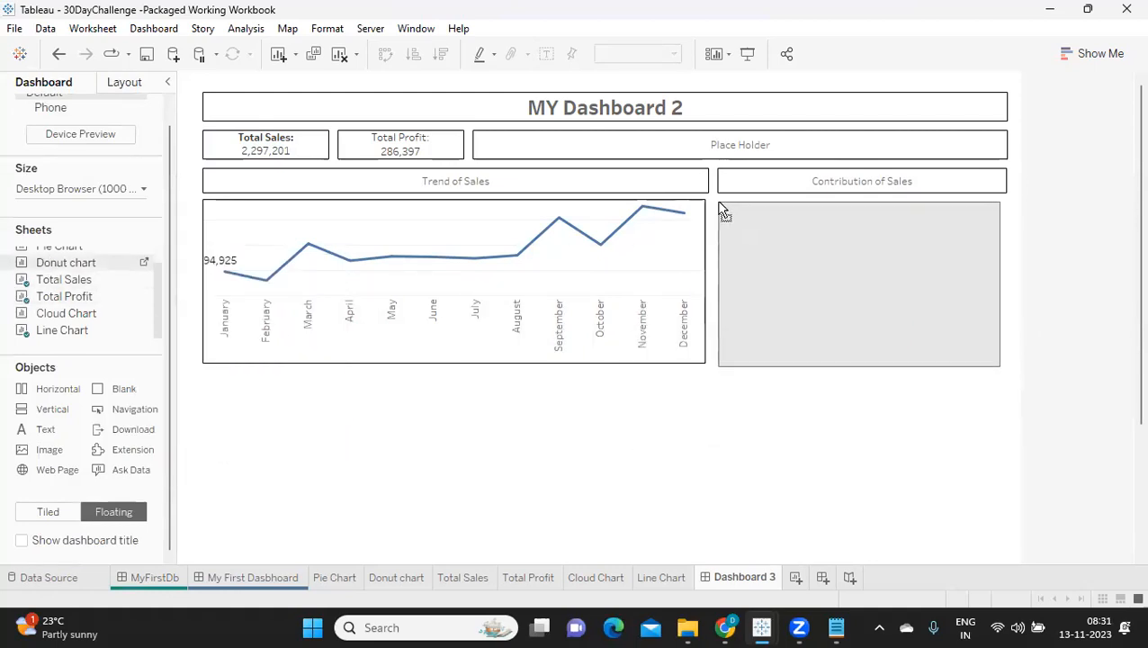
{"action": "left_click_drag", "start_coordinate": [717, 270], "coordinate": [717, 271]}
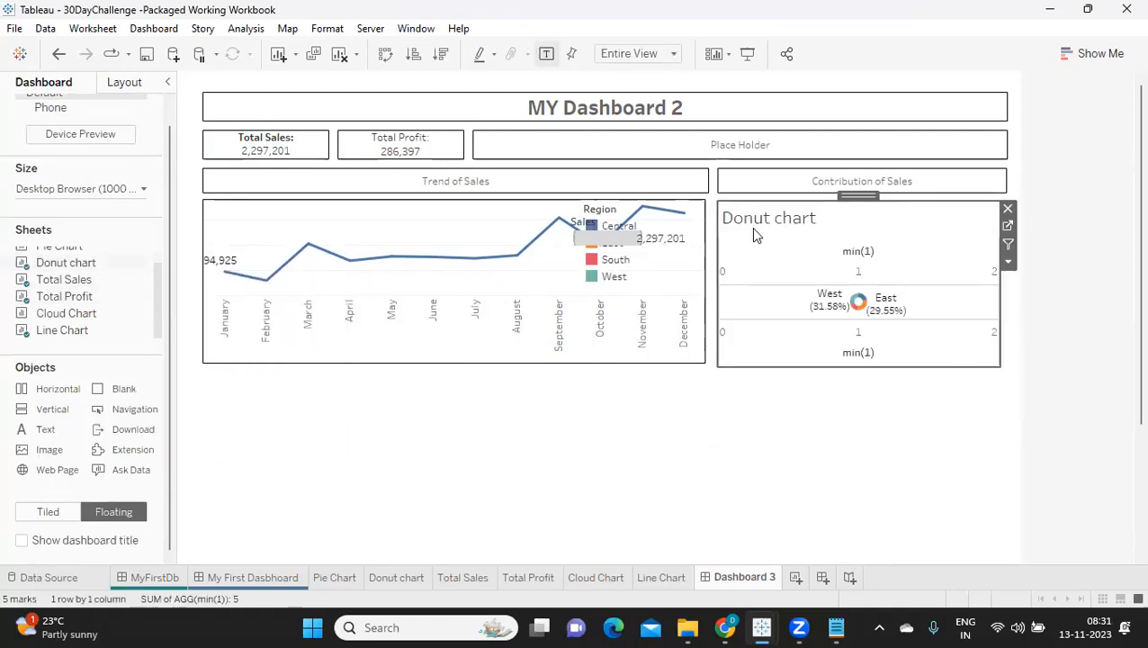
Step: Hide the donut chart's title and its min(1) axis headers
{"action": "right_click", "coordinate": [752, 222]}
{"action": "left_click", "coordinate": [778, 264]}
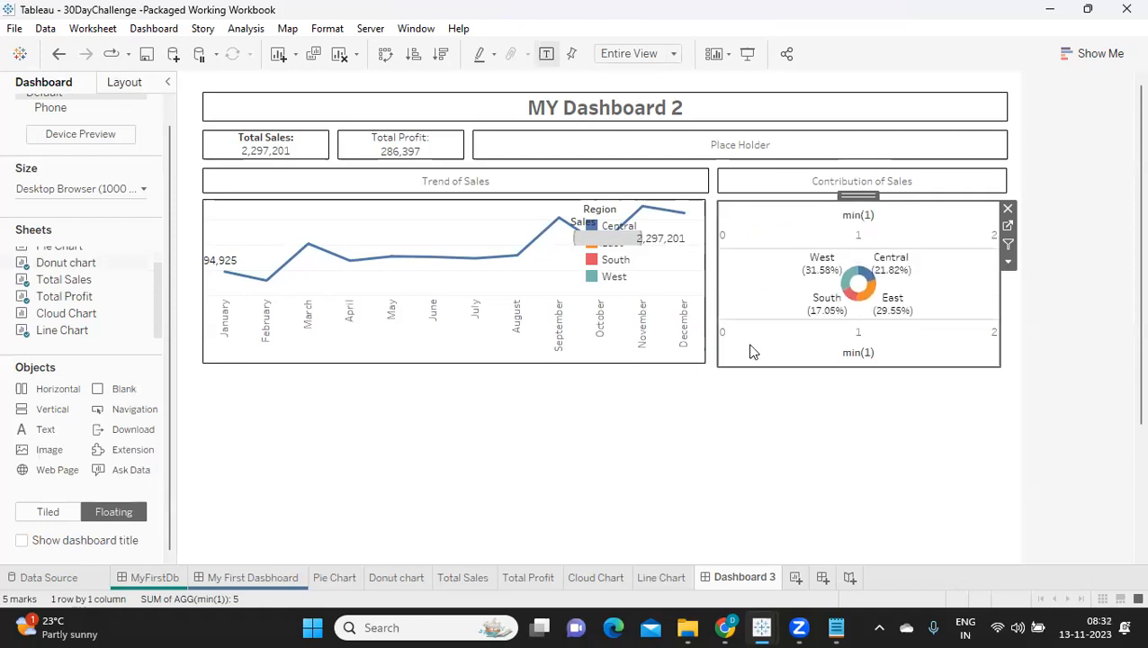
{"action": "right_click", "coordinate": [746, 345]}
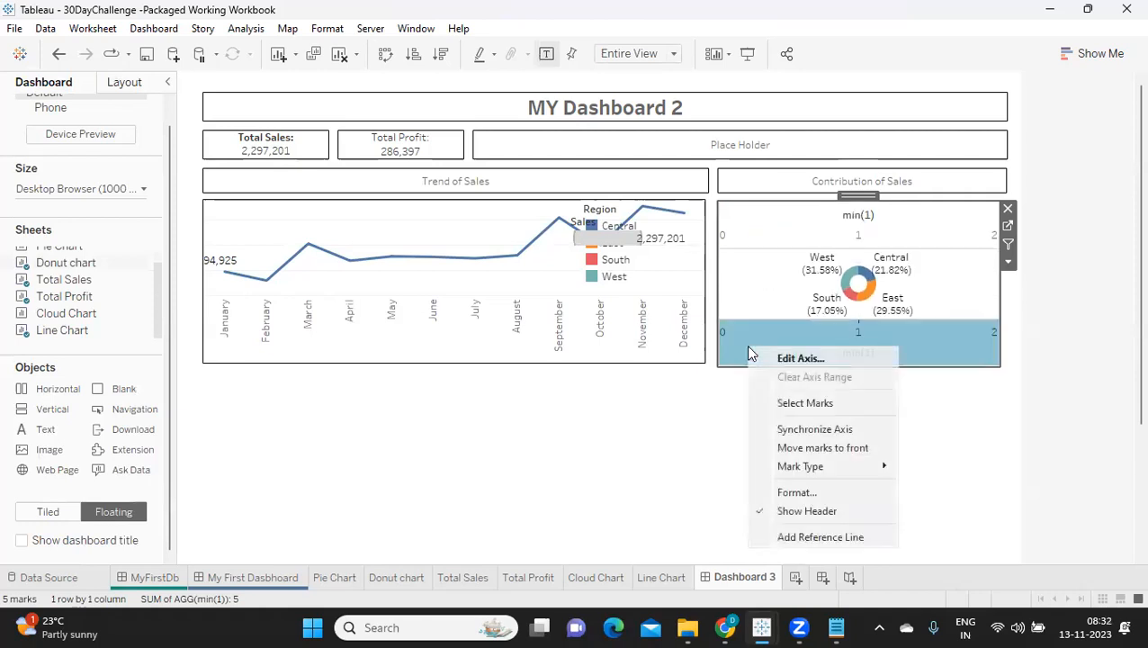
{"action": "left_click", "coordinate": [785, 511]}
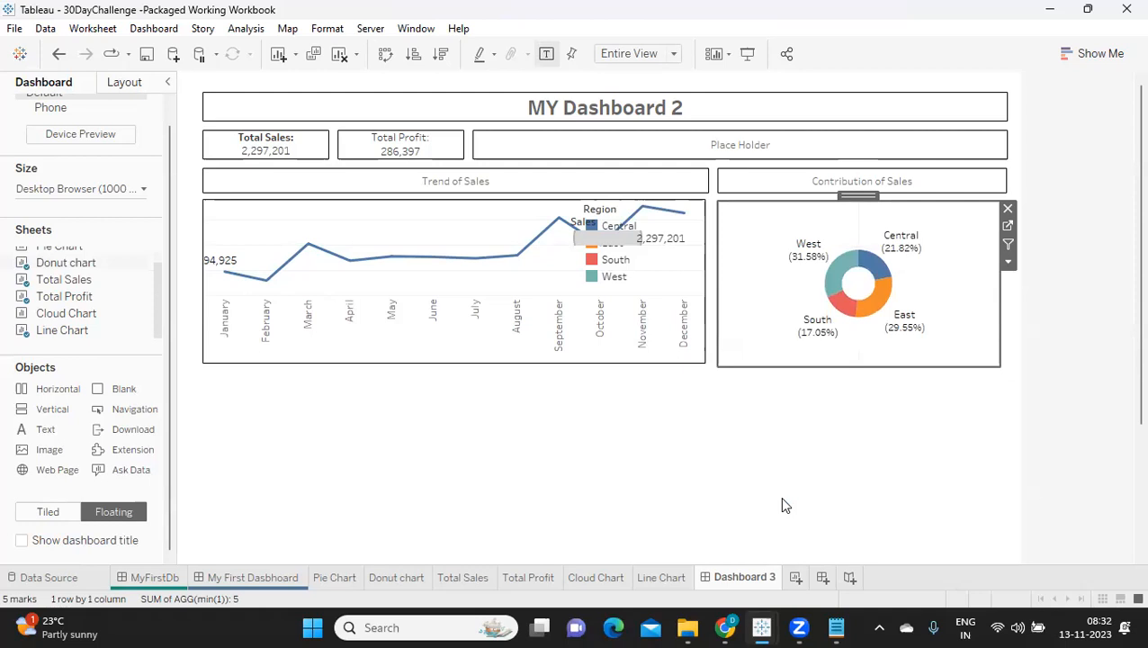
Step: Set the line chart's y position to 155 to line it up with the donut chart
{"action": "left_click", "coordinate": [276, 208]}
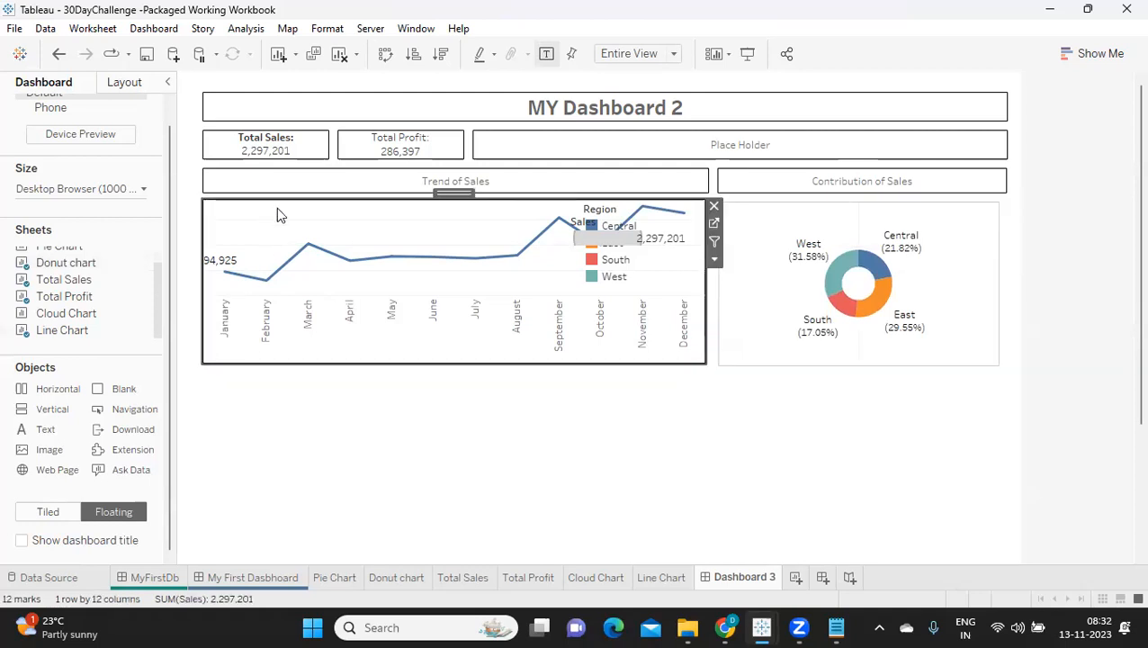
{"action": "left_click", "coordinate": [129, 86]}
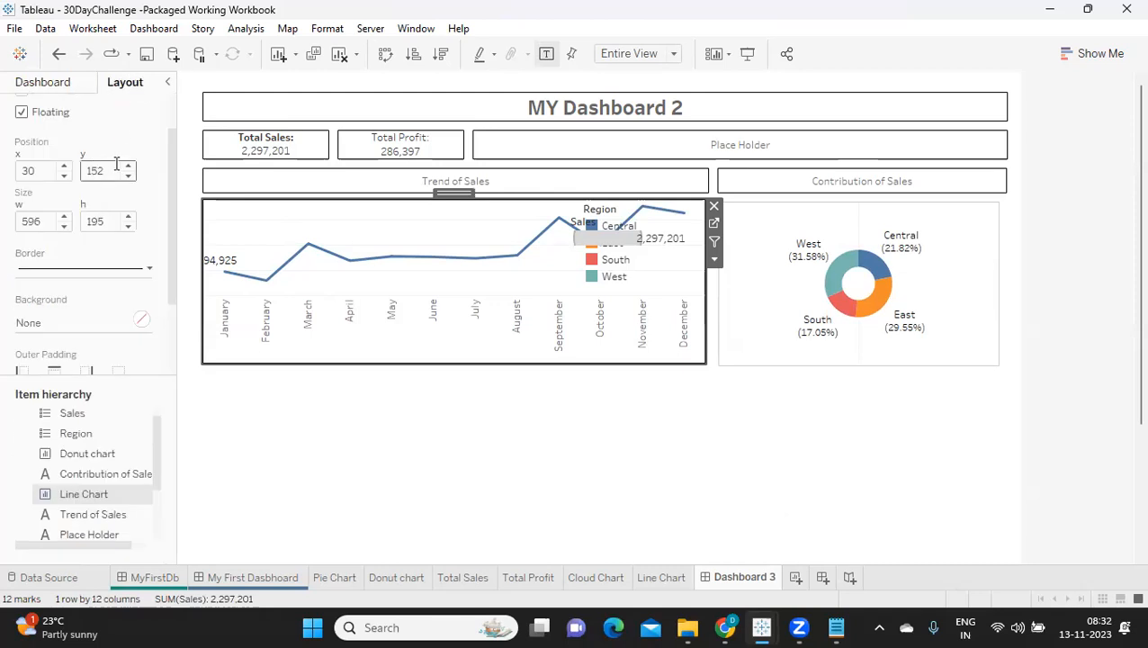
{"action": "left_click", "coordinate": [230, 185]}
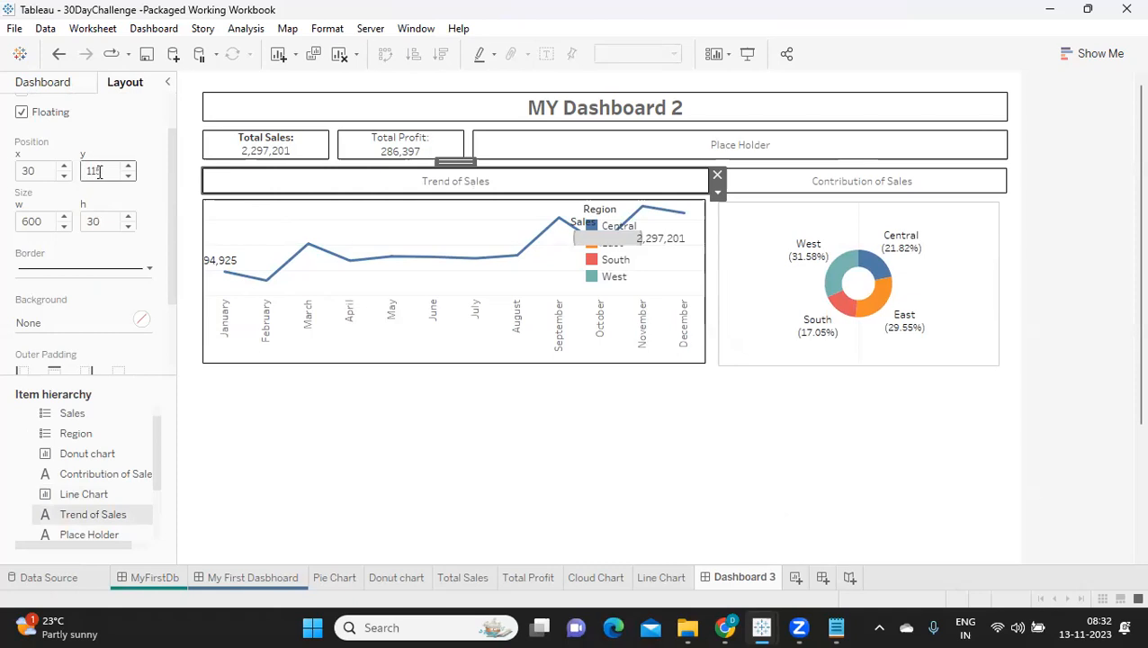
{"action": "left_click", "coordinate": [217, 211]}
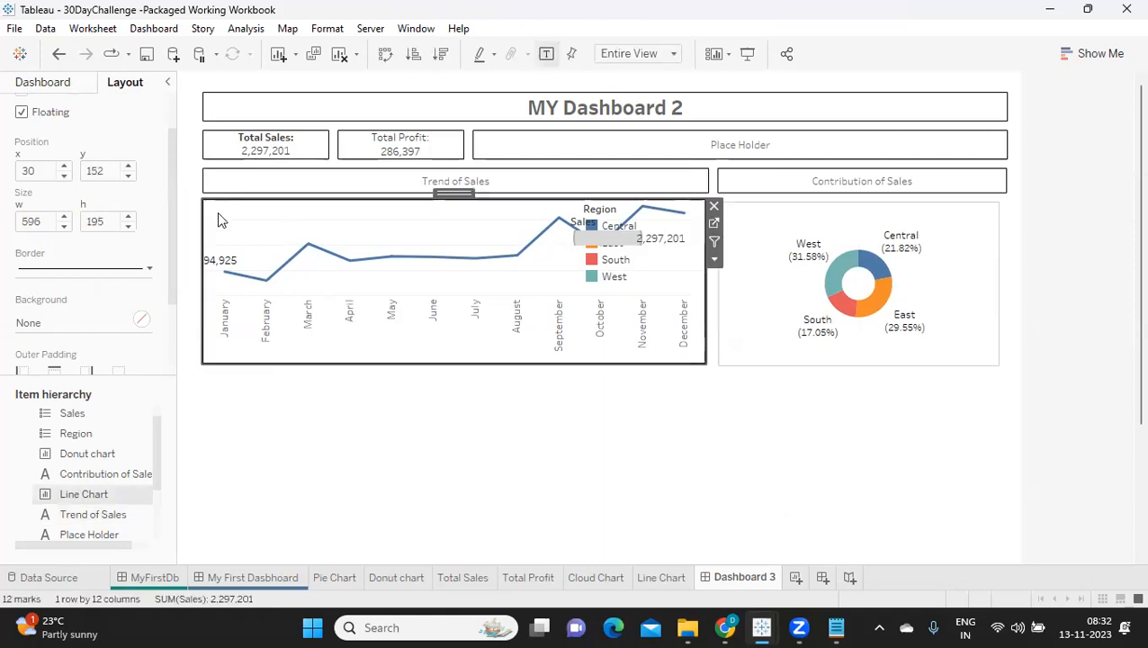
{"action": "double_click", "coordinate": [131, 168]}
{"action": "left_click", "coordinate": [131, 168]}
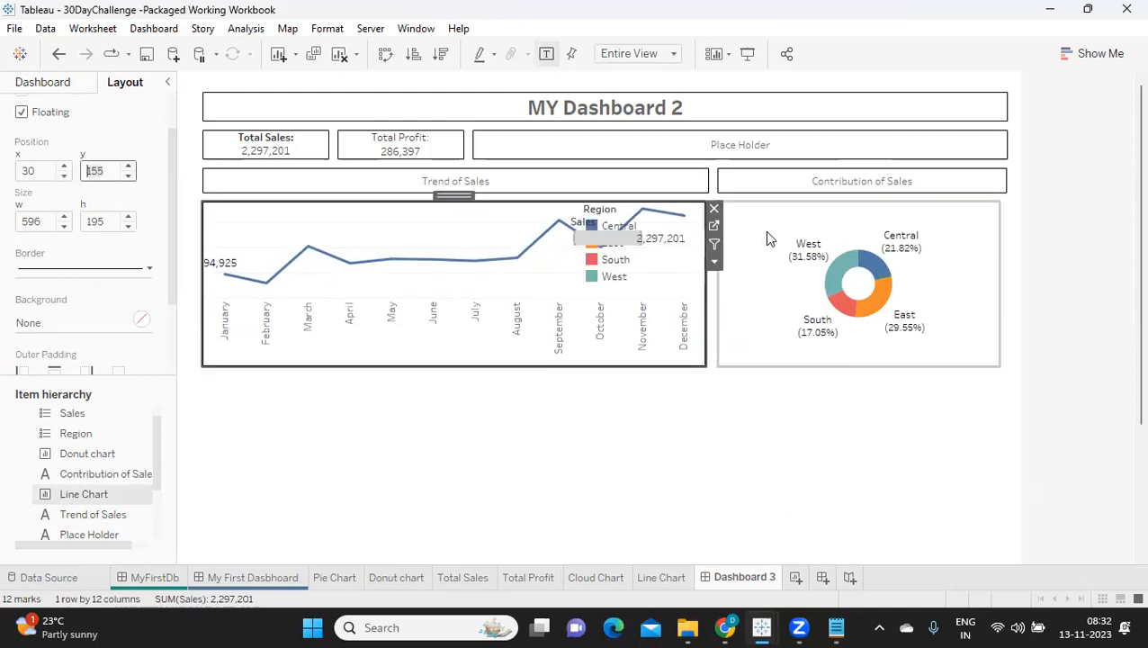
Step: Set the donut chart's x position to 640, matching the Contribution of Sales heading
{"action": "left_click", "coordinate": [734, 234]}
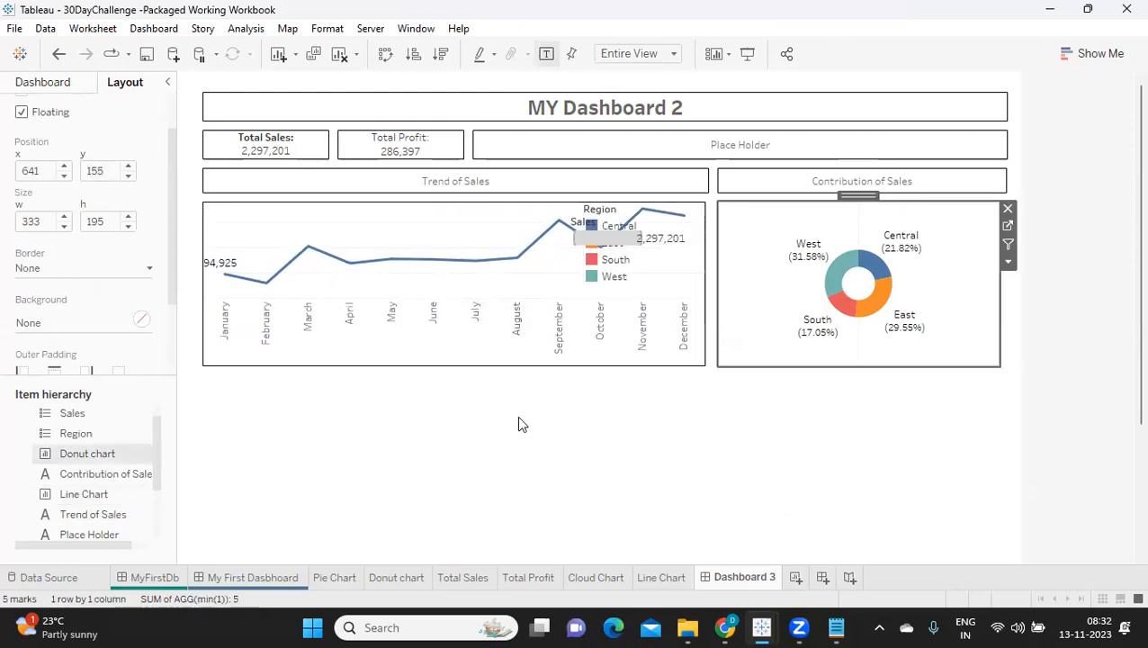
{"action": "left_click", "coordinate": [736, 187]}
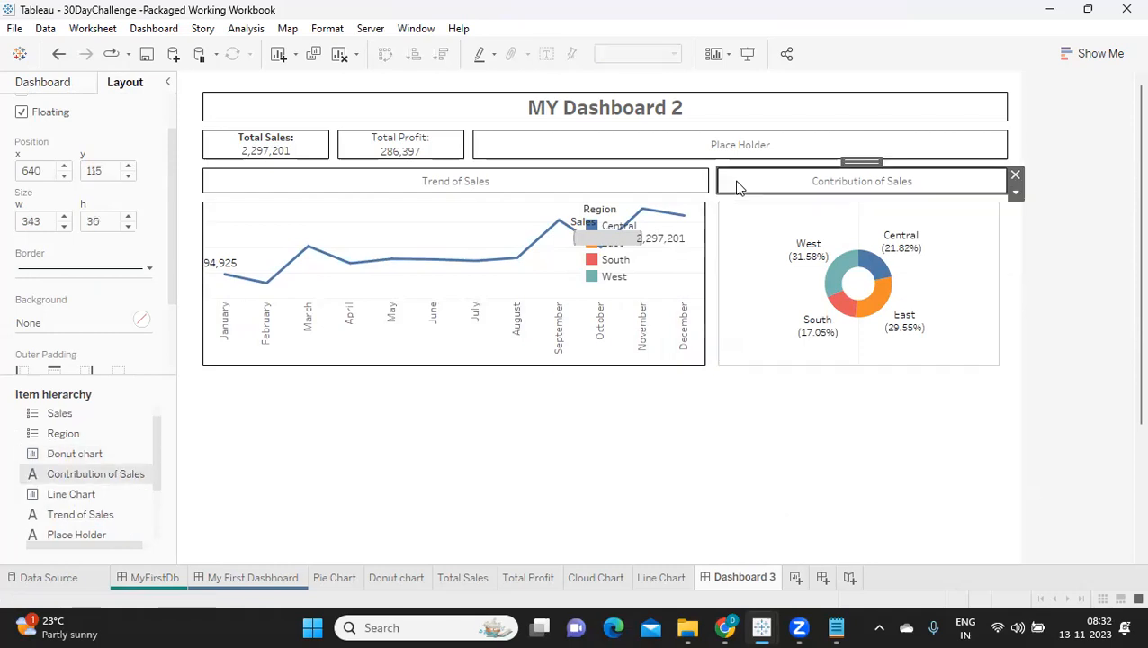
{"action": "left_click", "coordinate": [736, 254]}
{"action": "left_click", "coordinate": [64, 175]}
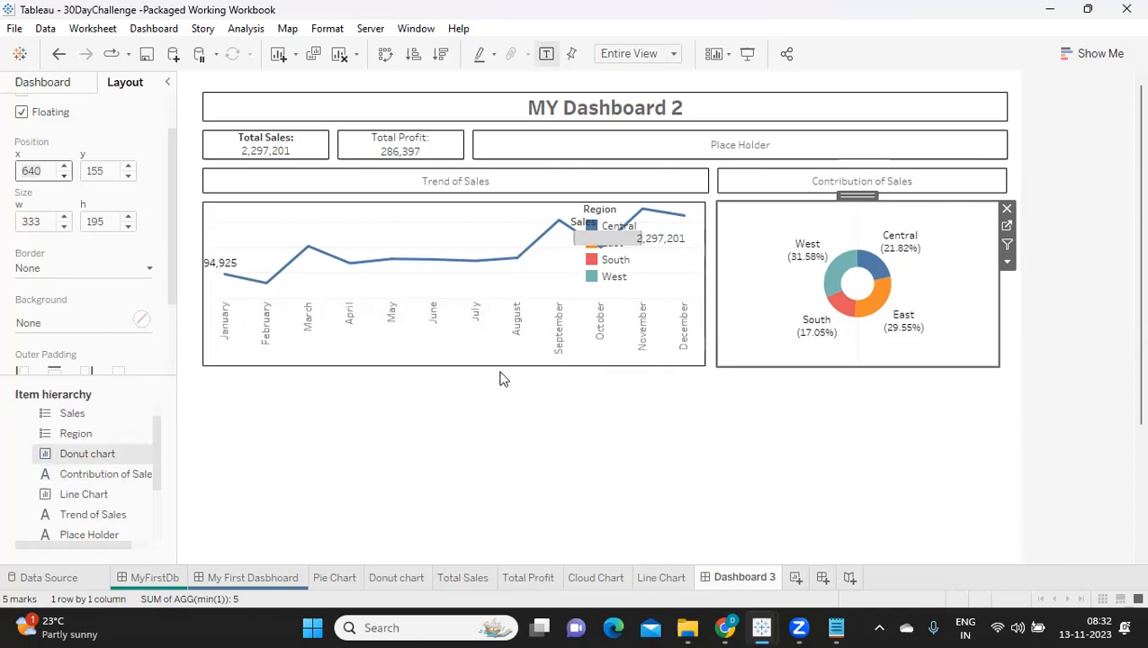
Step: Set the donut chart's width to 343, matching the Contribution of Sales heading
{"action": "left_click", "coordinate": [726, 180]}
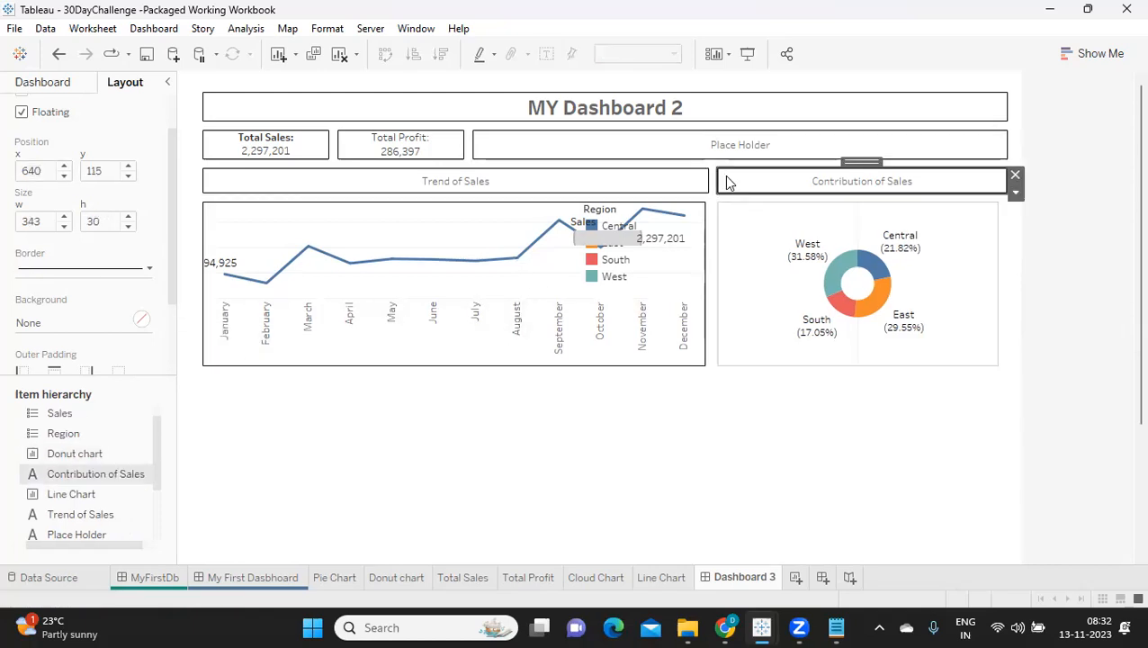
{"action": "left_click", "coordinate": [752, 220]}
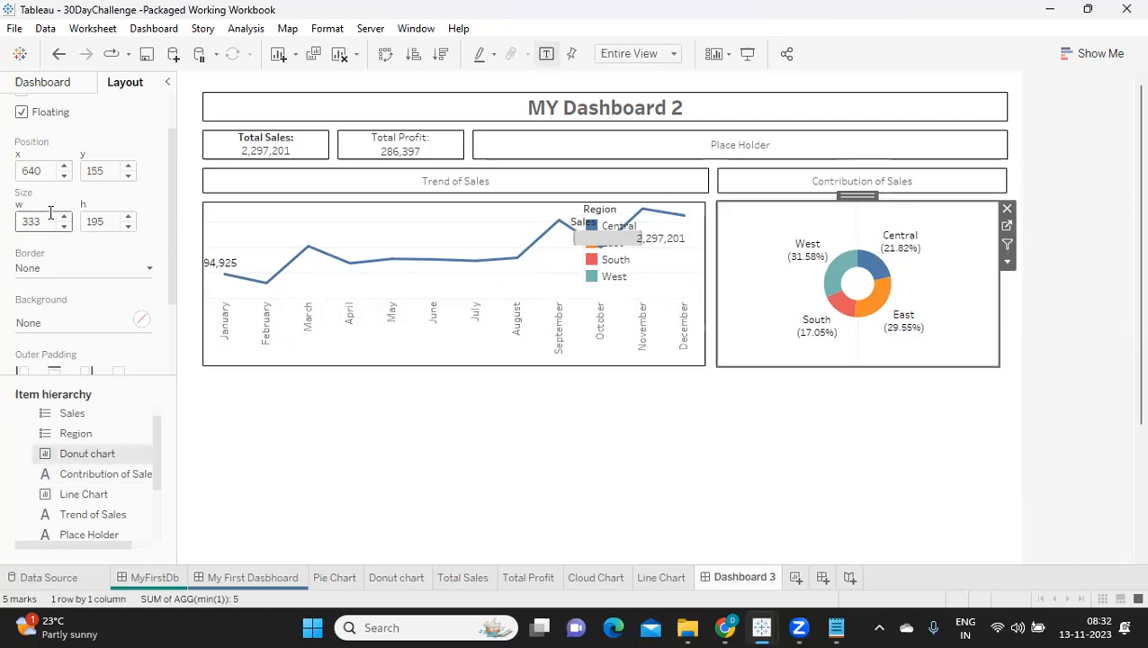
{"action": "key", "text": "Return"}
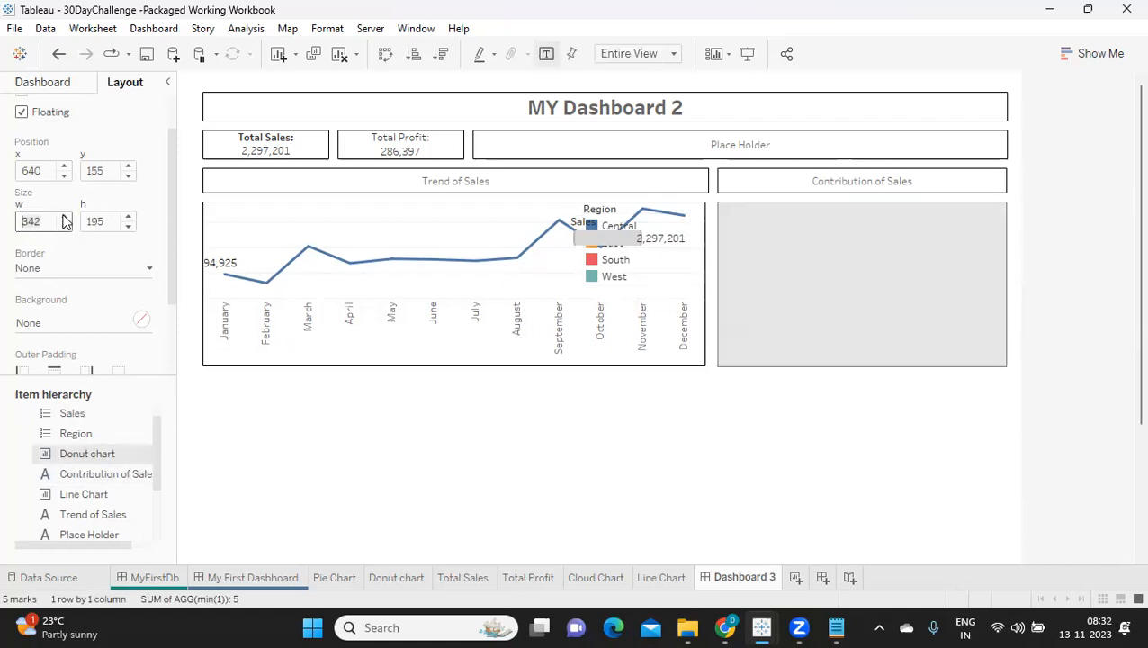
Step: Remove the Sales legend that overlaps the line chart from the dashboard
{"action": "left_click", "coordinate": [630, 390]}
{"action": "left_click", "coordinate": [630, 234]}
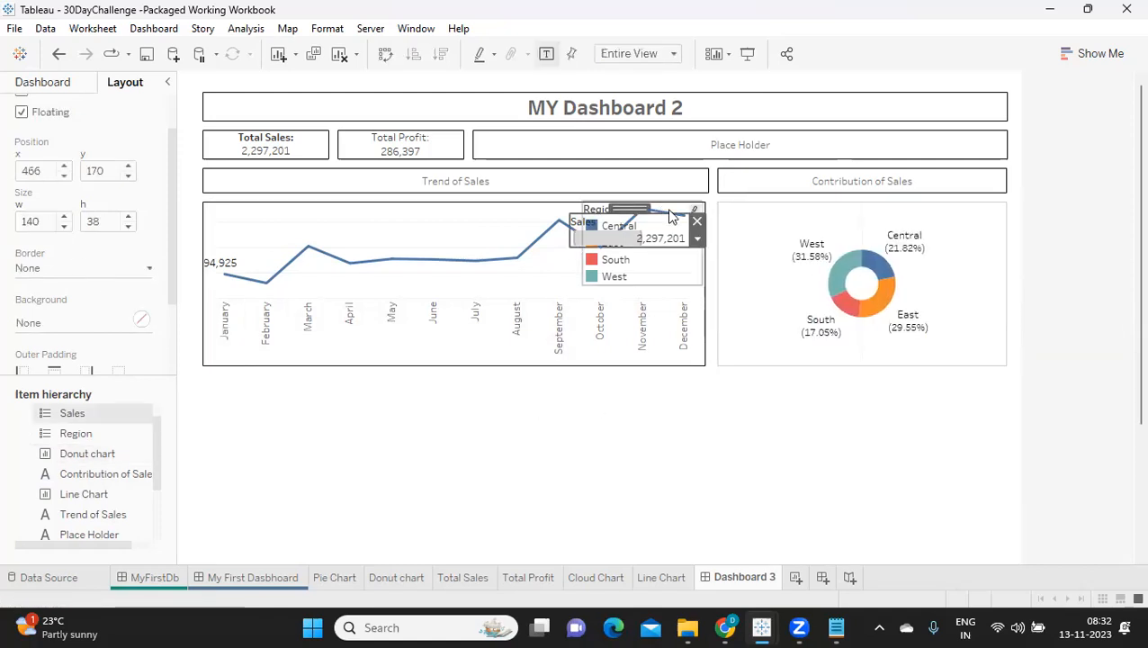
{"action": "left_click", "coordinate": [697, 223]}
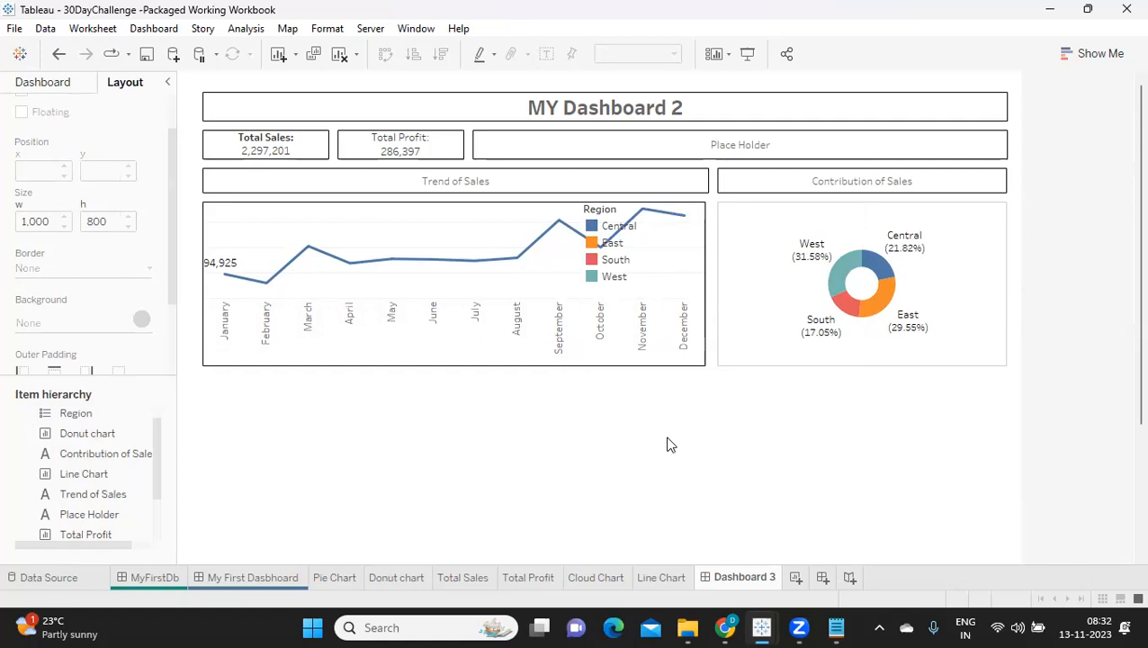
Step: Give the donut chart a thin solid black border and remove the Region legend overlapping the line chart
{"action": "left_click", "coordinate": [740, 215]}
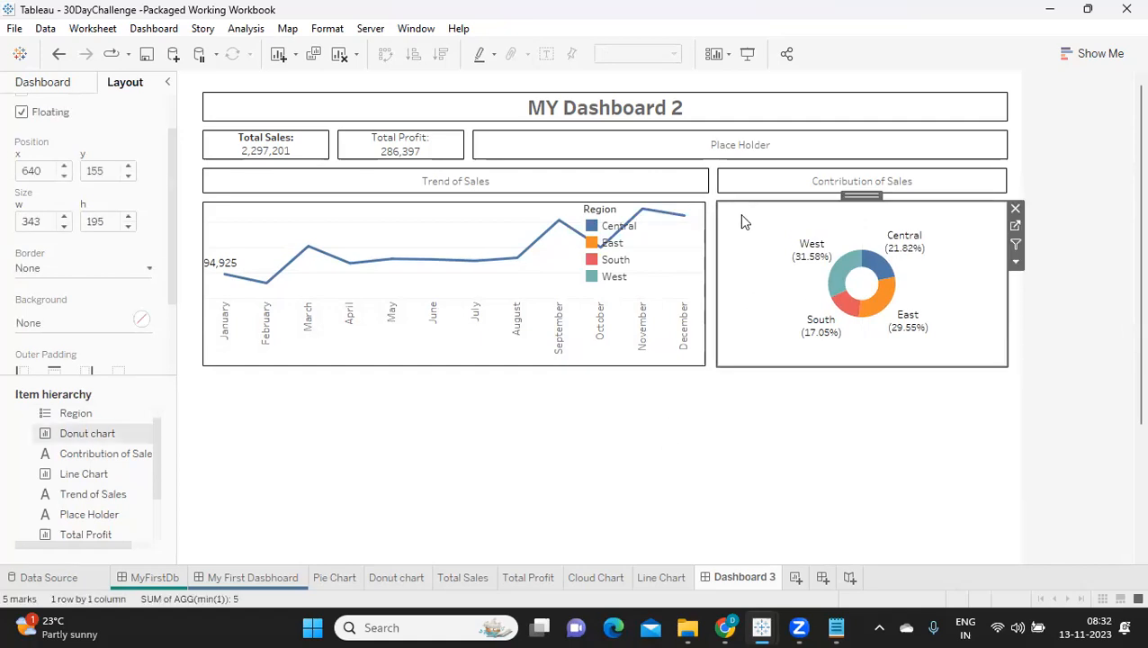
{"action": "left_click", "coordinate": [40, 269]}
{"action": "left_click", "coordinate": [34, 402]}
{"action": "left_click", "coordinate": [357, 435]}
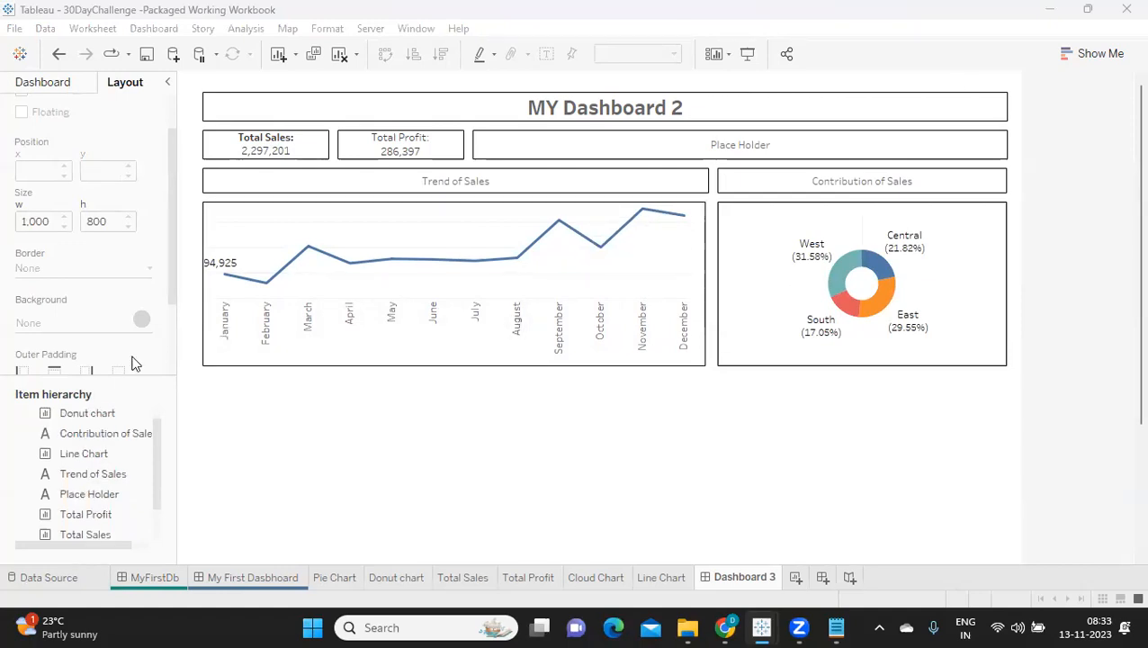
Step: Add a floating, centred text heading "Cloud Chart" below the two charts and stretch it across the dashboard to about 952 wide
{"action": "left_click", "coordinate": [38, 86]}
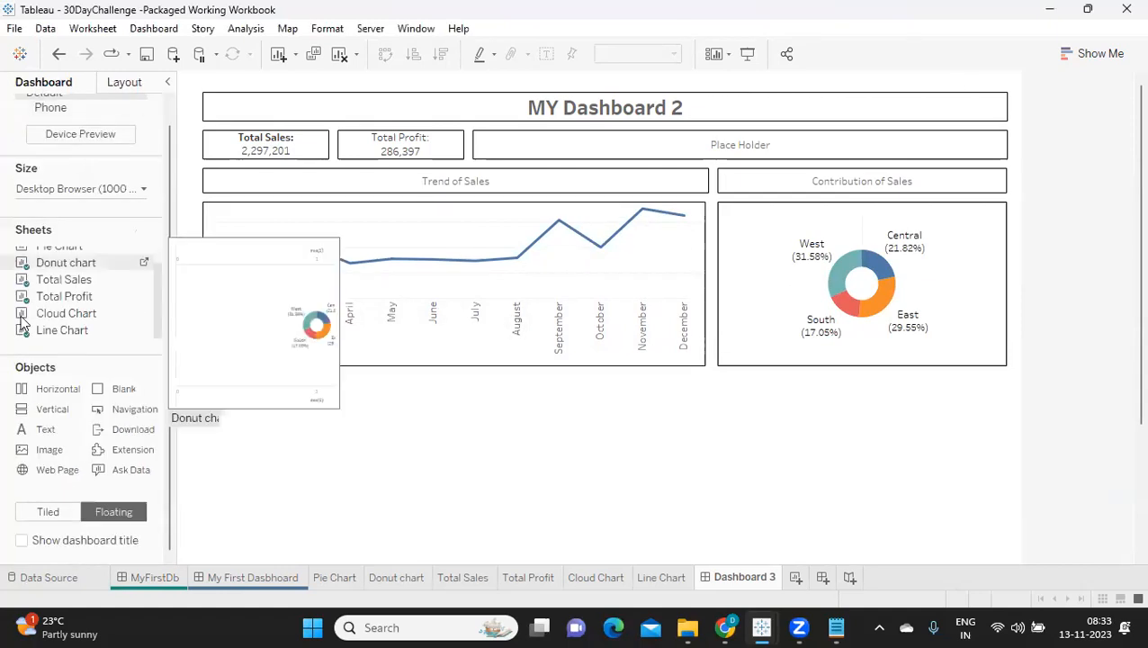
{"action": "left_click_drag", "start_coordinate": [45, 430], "coordinate": [221, 400]}
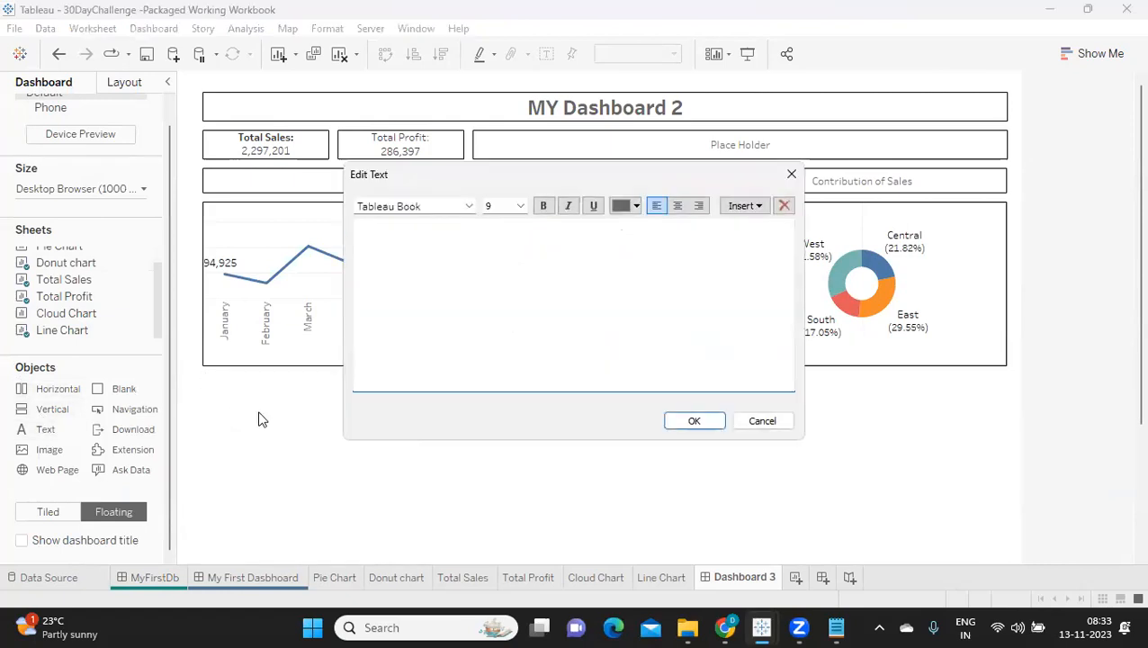
{"action": "type", "text": "Cloud Chart"}
{"action": "key", "text": "ctrl+a"}
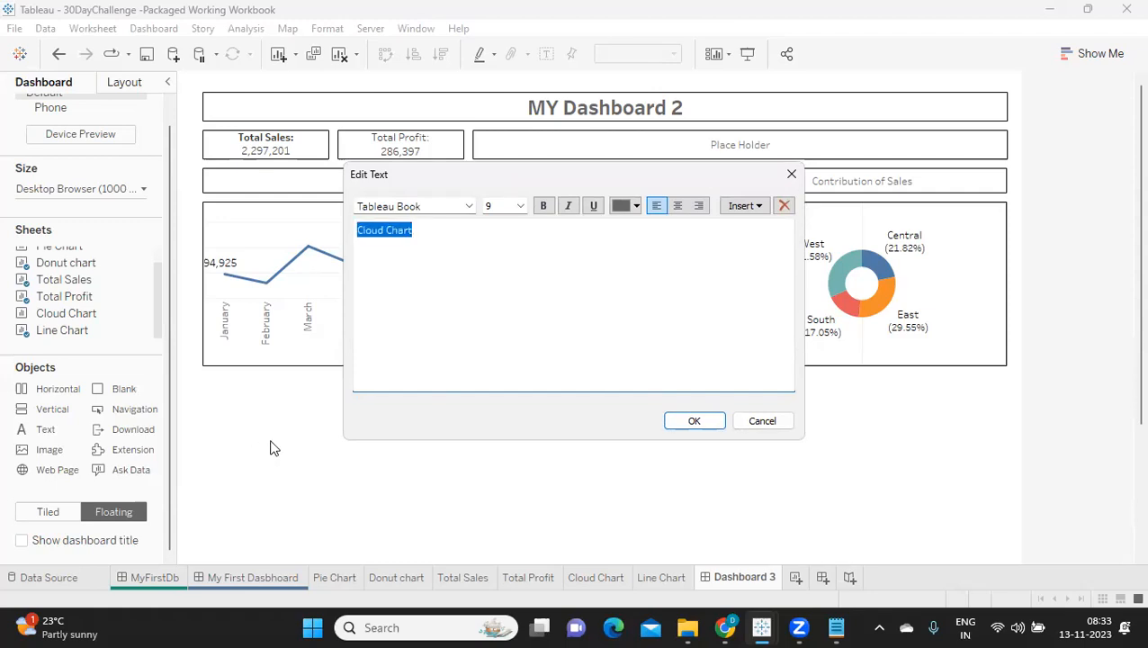
{"action": "left_click", "coordinate": [677, 208]}
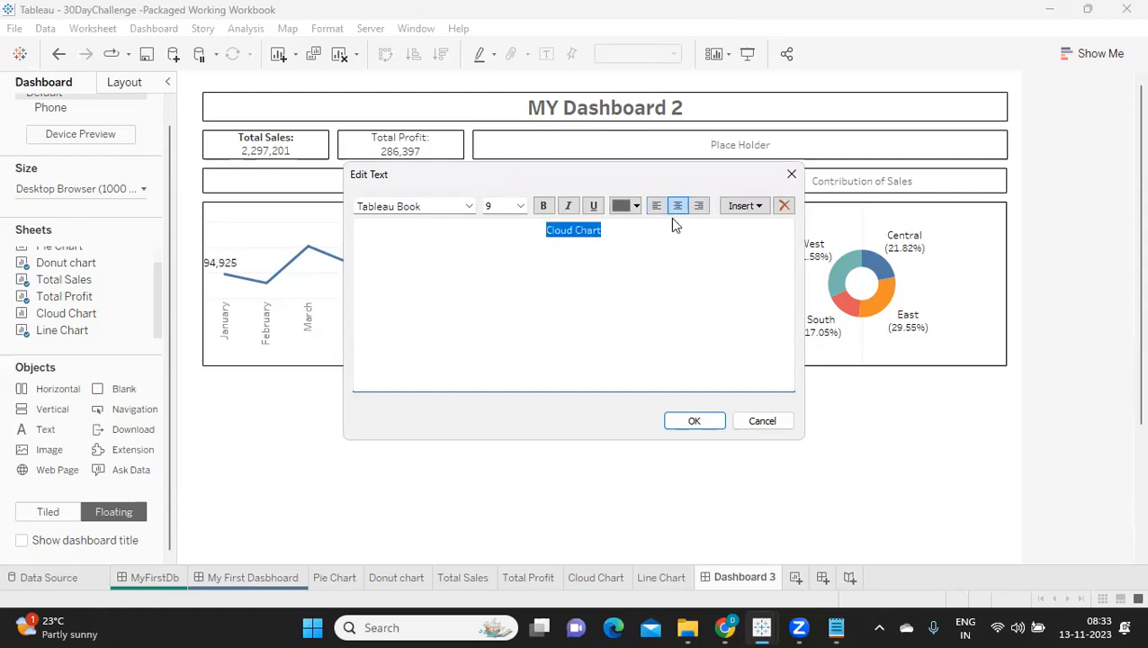
{"action": "left_click", "coordinate": [681, 420]}
{"action": "left_click_drag", "start_coordinate": [297, 393], "coordinate": [1012, 387]}
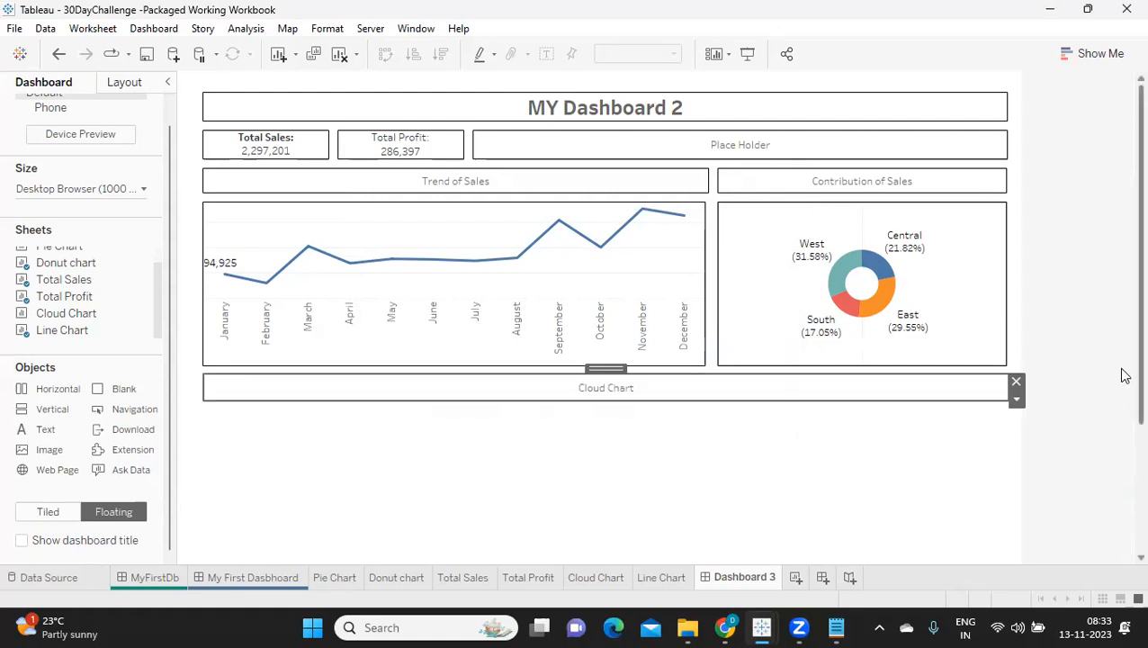
Step: Place the Cloud Chart sheet as a floating object below the Cloud Chart heading
{"action": "scroll", "coordinate": [1125, 373], "scroll_direction": "down", "scroll_amount": 1}
{"action": "scroll", "coordinate": [1122, 374], "scroll_direction": "up", "scroll_amount": 1}
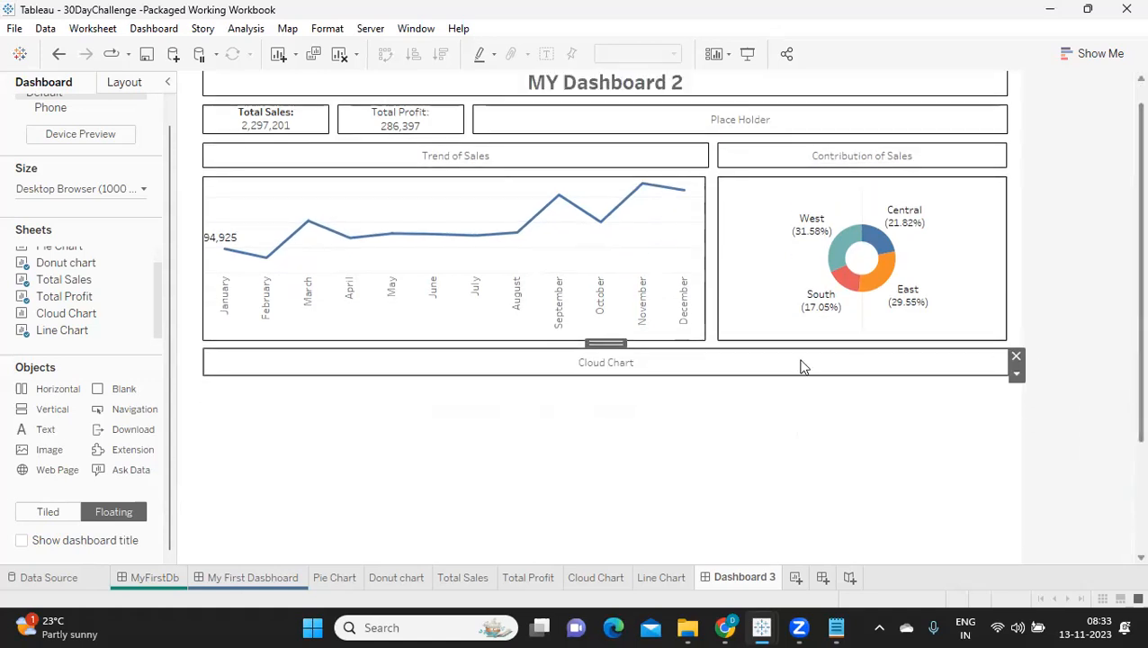
{"action": "left_click_drag", "start_coordinate": [64, 312], "coordinate": [203, 403]}
Step: Give the Cloud Chart heading a thin solid black border and set its x position to 30 like the line chart's
{"action": "left_click", "coordinate": [233, 362]}
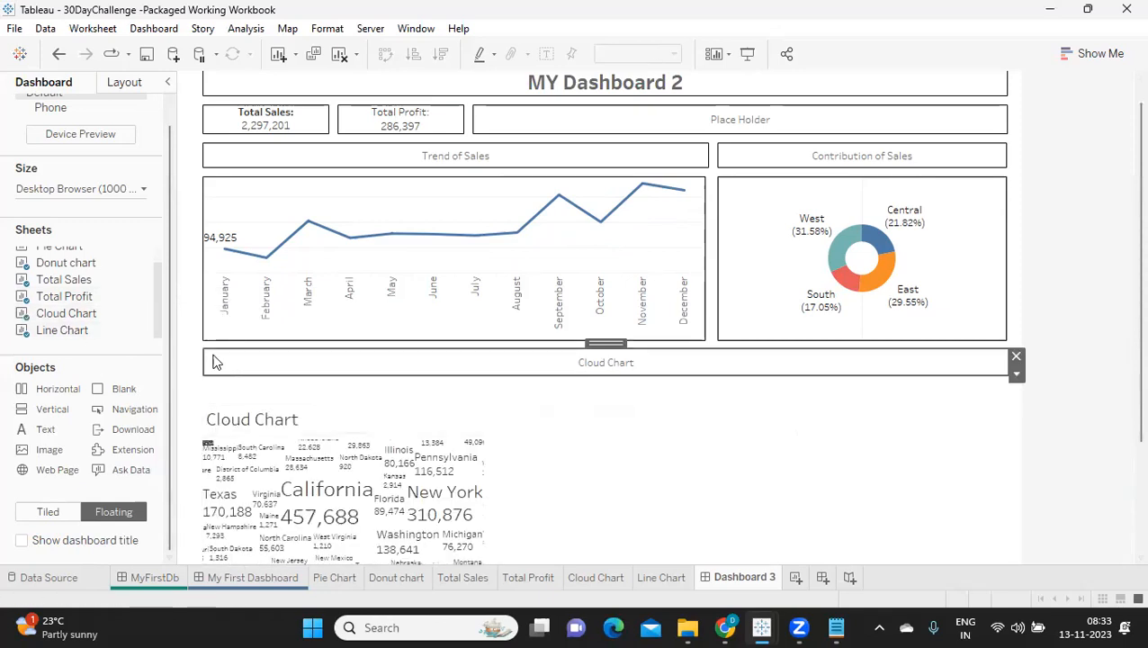
{"action": "left_click", "coordinate": [125, 82]}
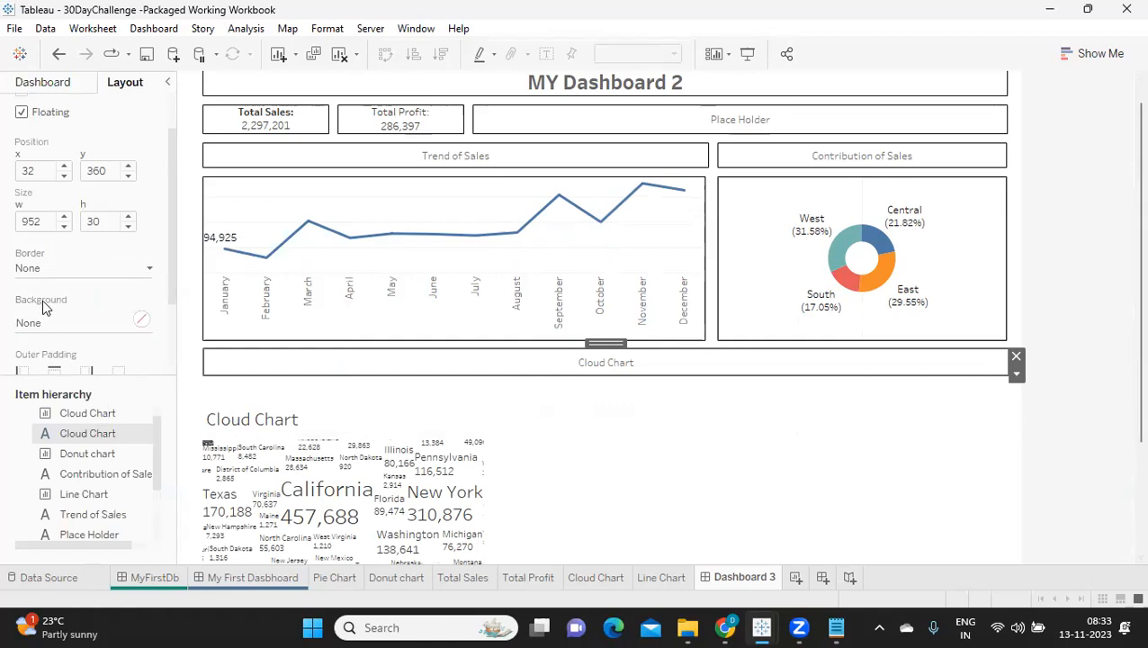
{"action": "left_click", "coordinate": [46, 268]}
{"action": "left_click", "coordinate": [87, 321]}
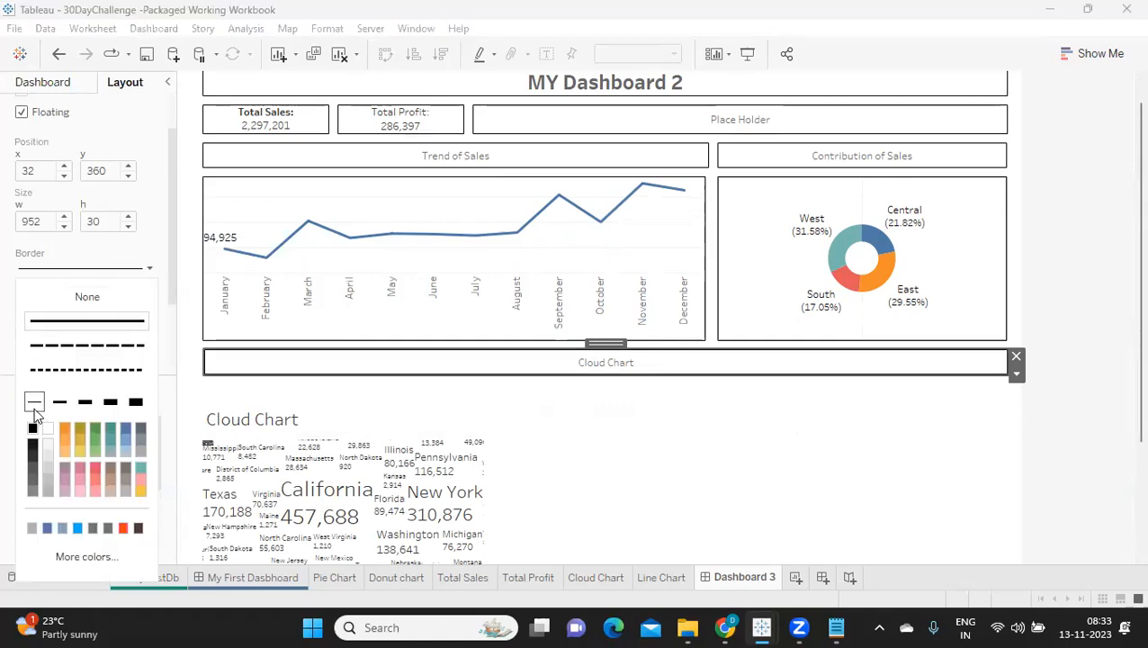
{"action": "left_click", "coordinate": [317, 381]}
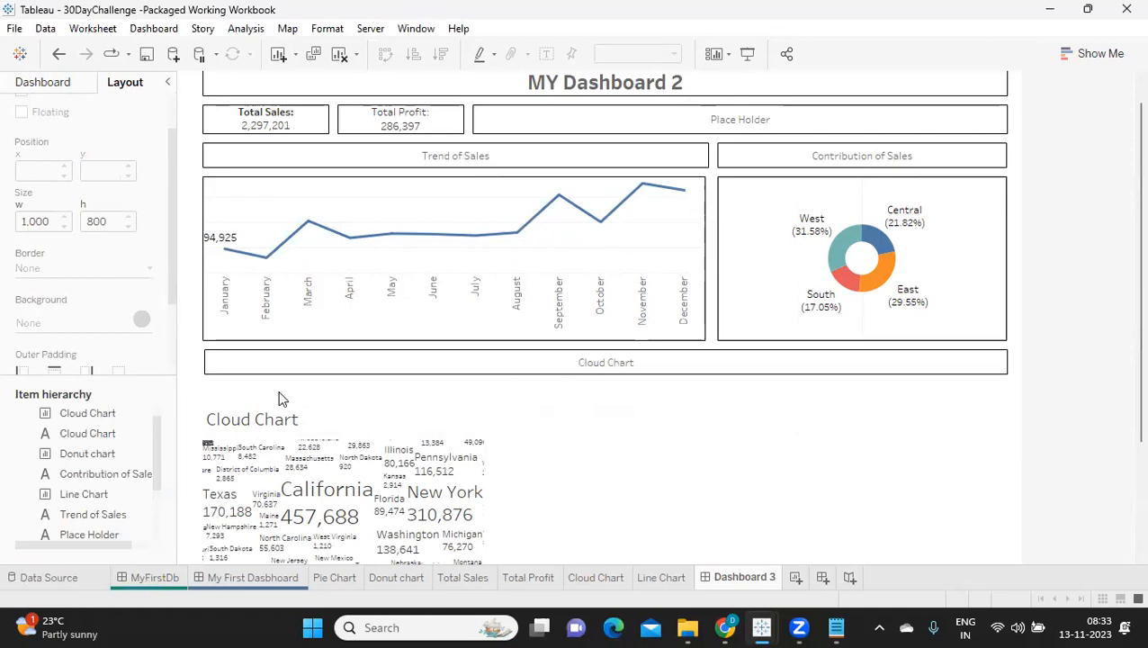
{"action": "left_click", "coordinate": [263, 193]}
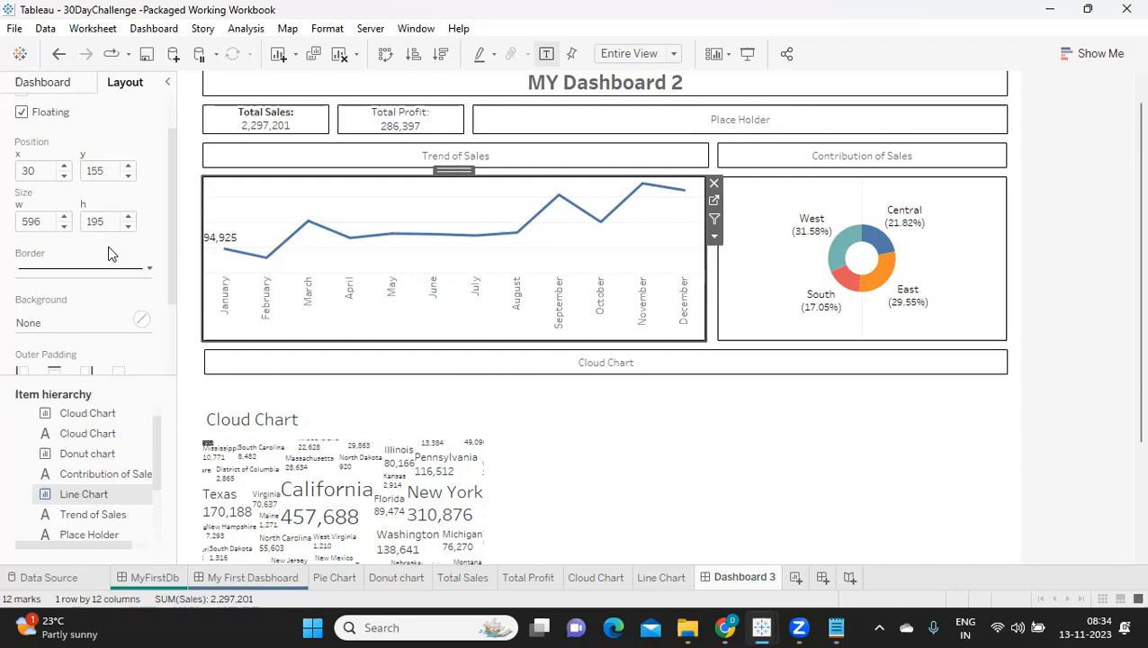
{"action": "left_click", "coordinate": [220, 360]}
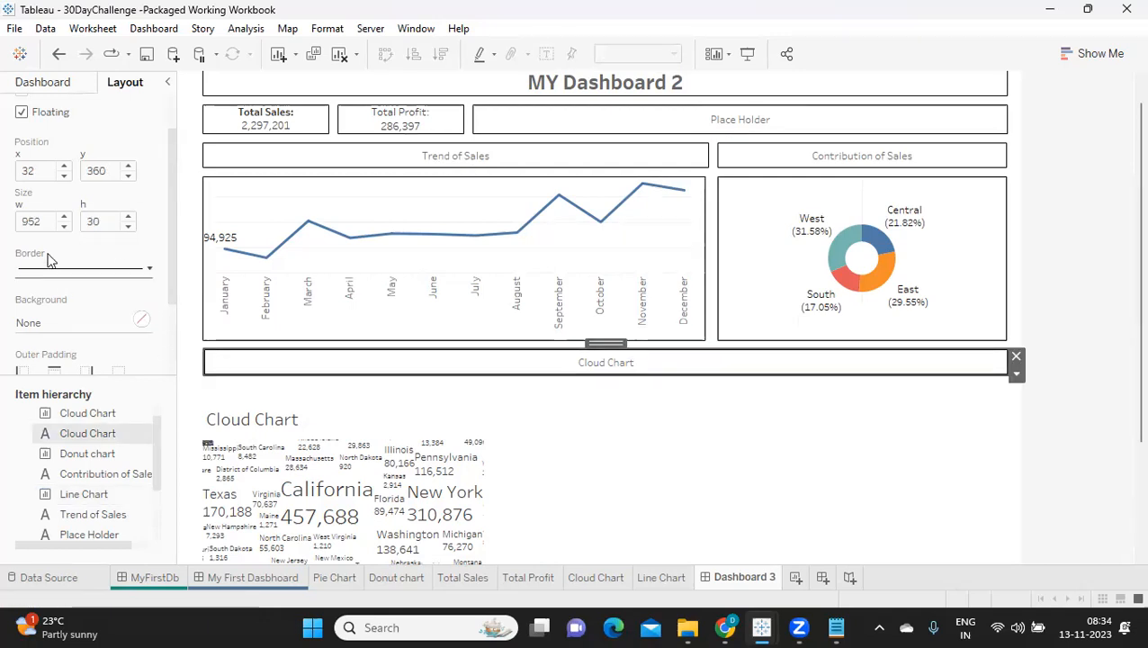
Step: Select the line chart to read its position and height, and switch to the Calculator app
{"action": "left_click", "coordinate": [290, 200]}
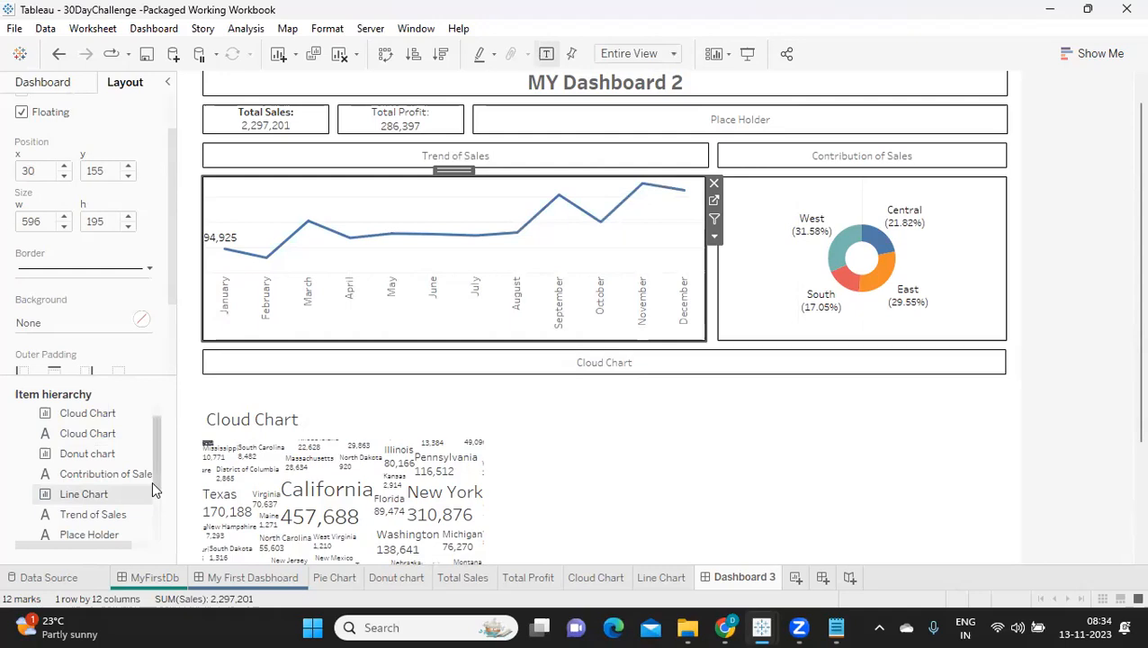
{"action": "left_click", "coordinate": [373, 628]}
{"action": "type", "text": "cal"}
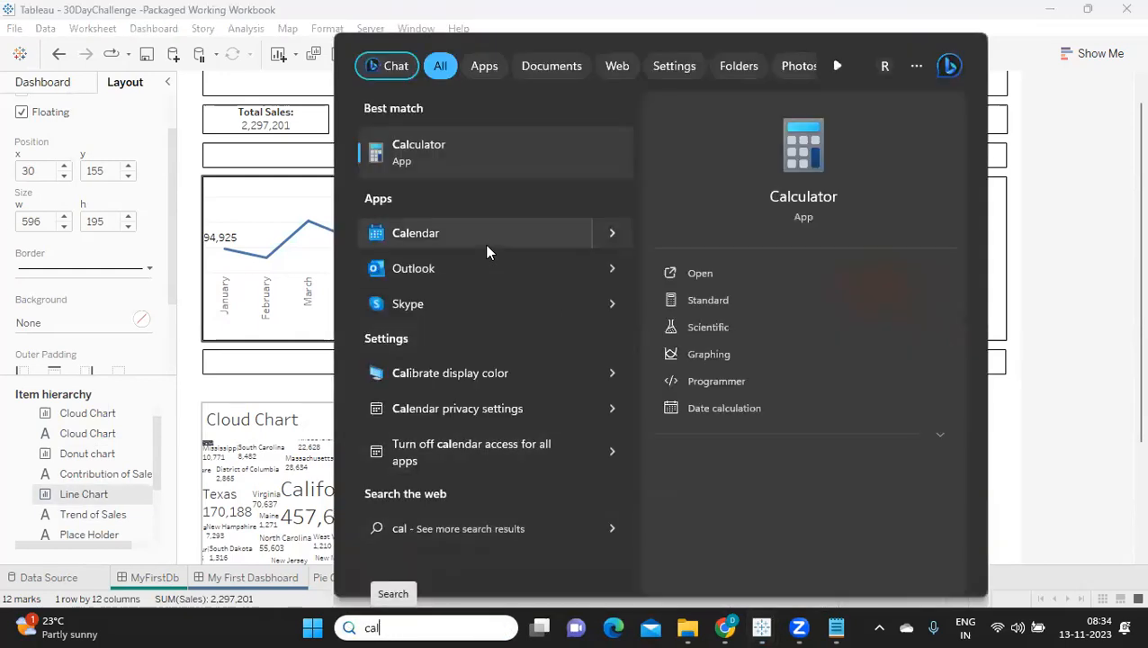
{"action": "left_click", "coordinate": [704, 273]}
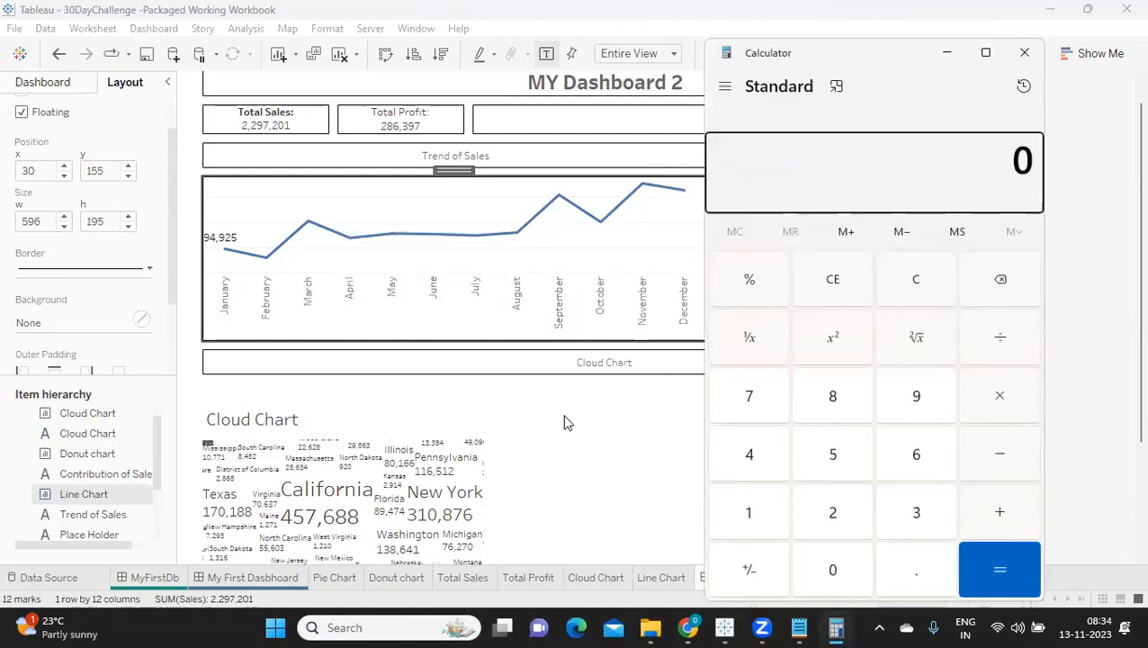
Step: Calculate the line chart's lower edge by adding its y position and height, 155 + 195
{"action": "left_click", "coordinate": [745, 513]}
{"action": "left_click", "coordinate": [828, 459]}
{"action": "left_click", "coordinate": [829, 459]}
{"action": "left_click", "coordinate": [988, 511]}
{"action": "left_click", "coordinate": [750, 512]}
{"action": "left_click", "coordinate": [916, 401]}
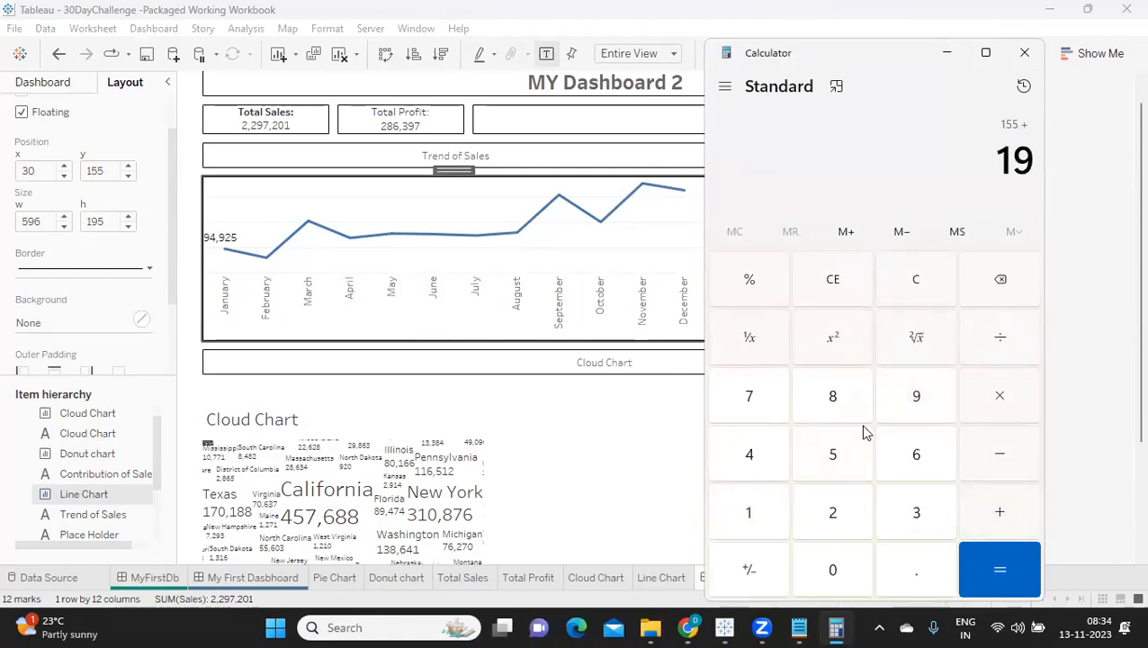
{"action": "left_click", "coordinate": [835, 457]}
{"action": "left_click", "coordinate": [968, 567]}
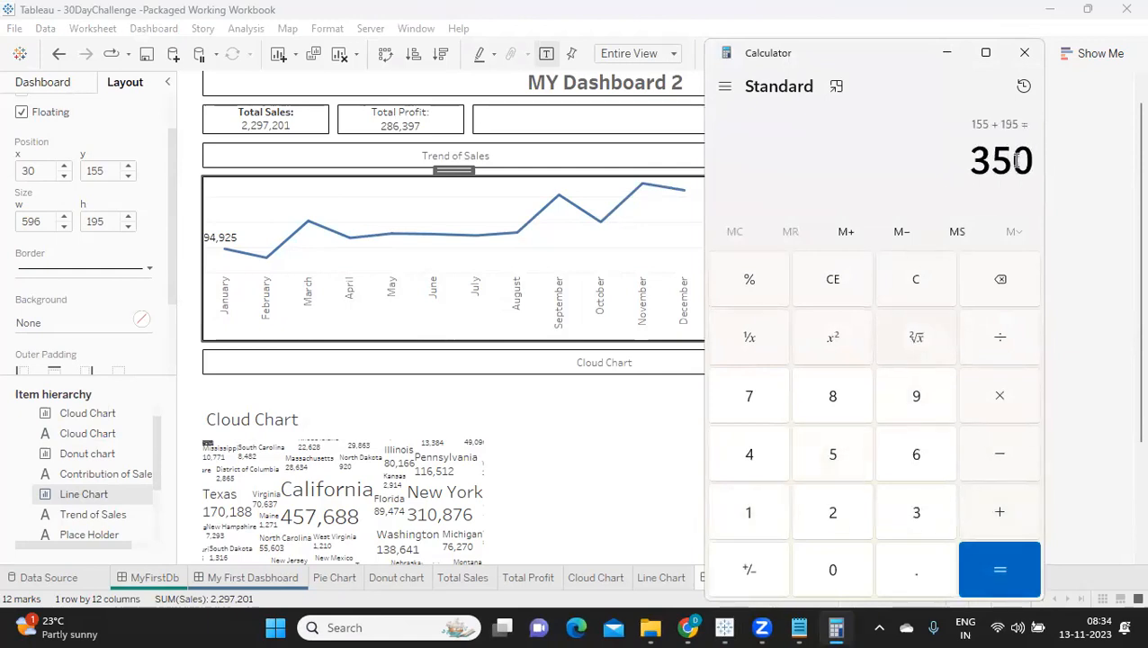
Step: Switch back to Tableau and set the Cloud Chart heading's width to 954, matching the dashboard title
{"action": "left_click", "coordinate": [257, 363]}
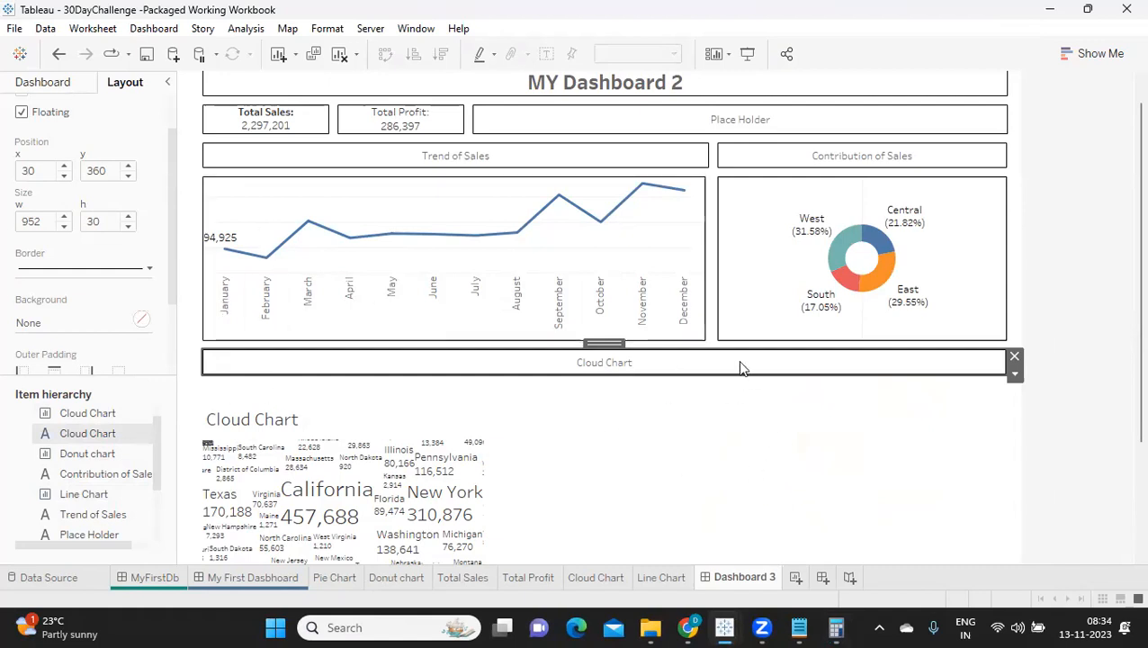
{"action": "left_click", "coordinate": [452, 73]}
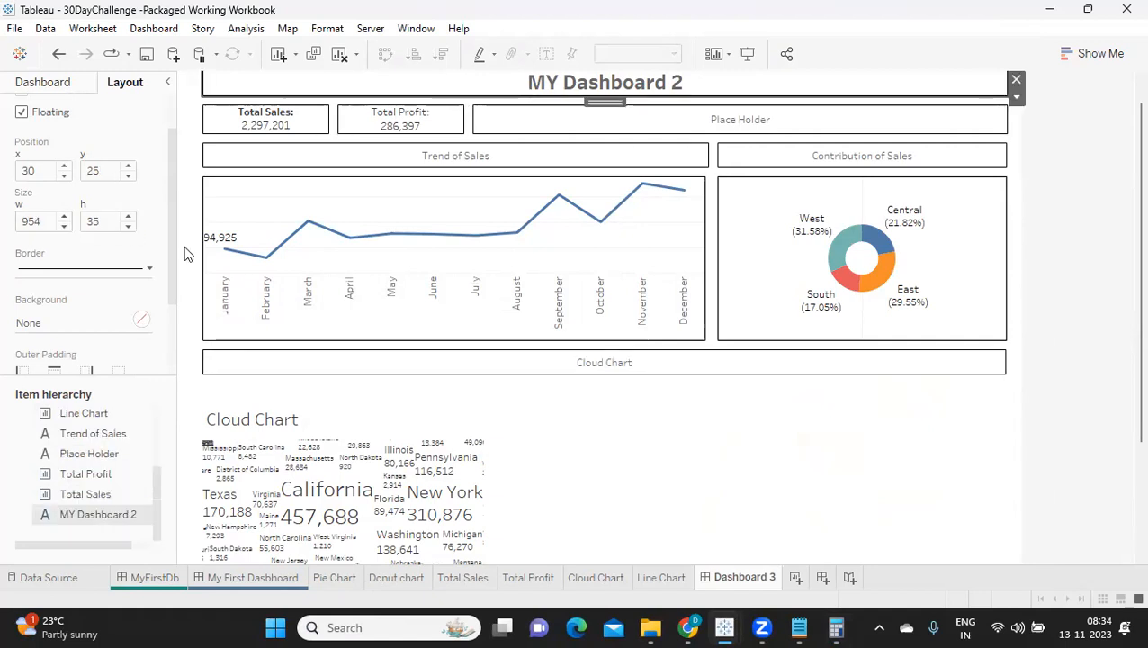
{"action": "left_click", "coordinate": [311, 365]}
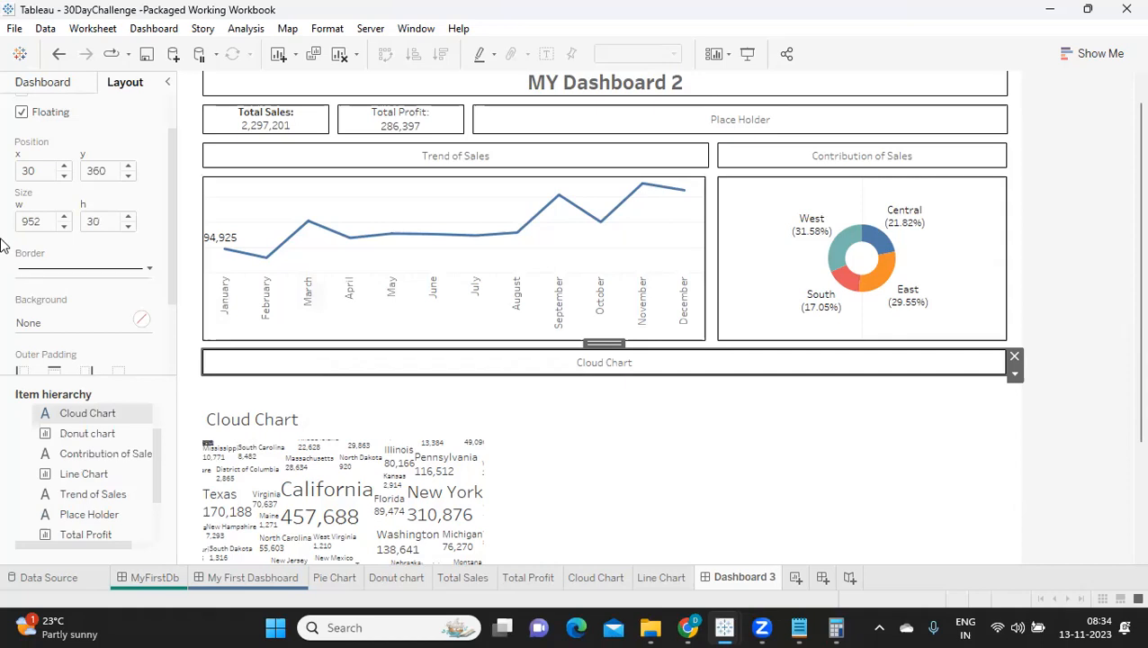
{"action": "left_click", "coordinate": [63, 217]}
{"action": "left_click", "coordinate": [63, 217]}
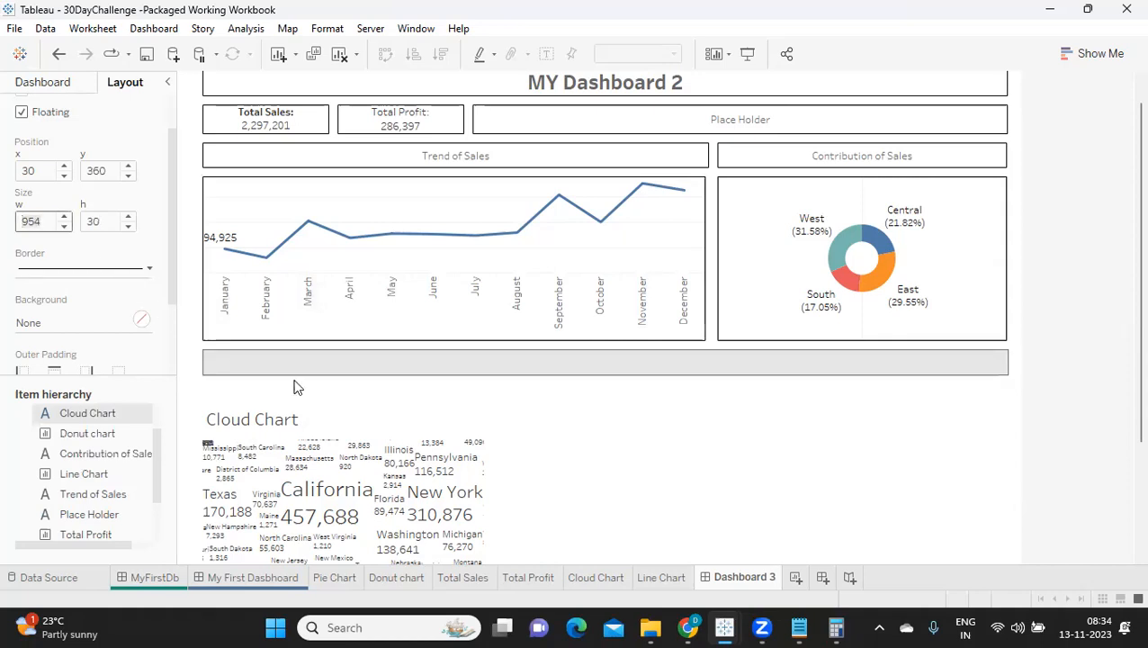
{"action": "left_click", "coordinate": [1091, 352]}
Step: Hide the built-in sheet title of the floating cloud chart
{"action": "left_click", "coordinate": [432, 502]}
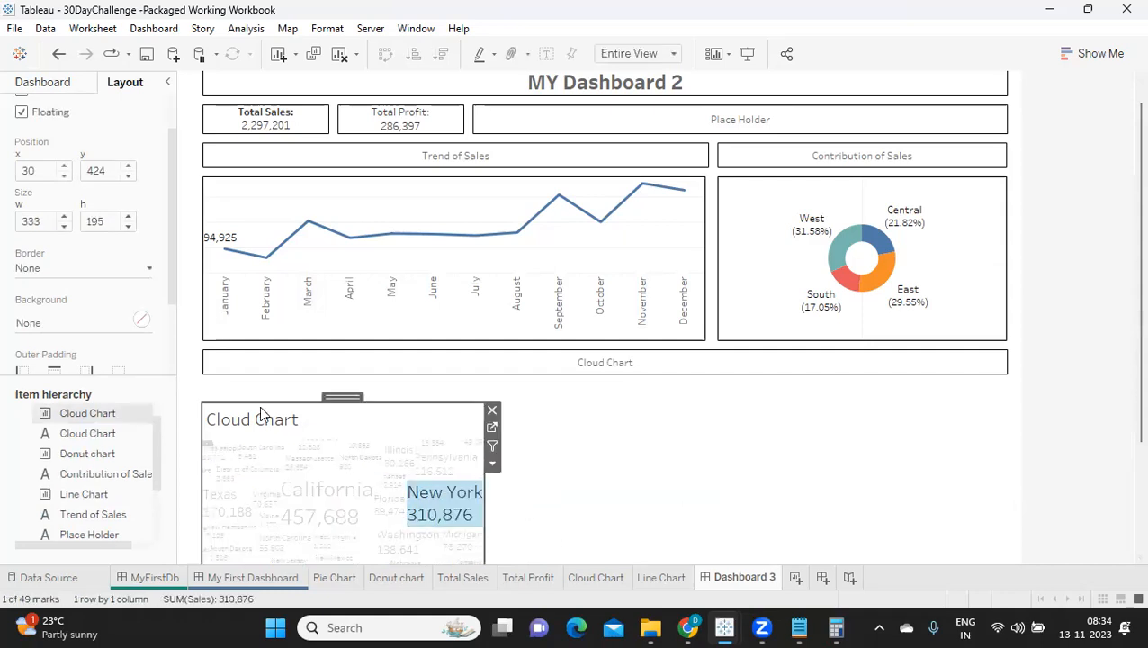
{"action": "left_click", "coordinate": [227, 429]}
{"action": "right_click", "coordinate": [226, 429]}
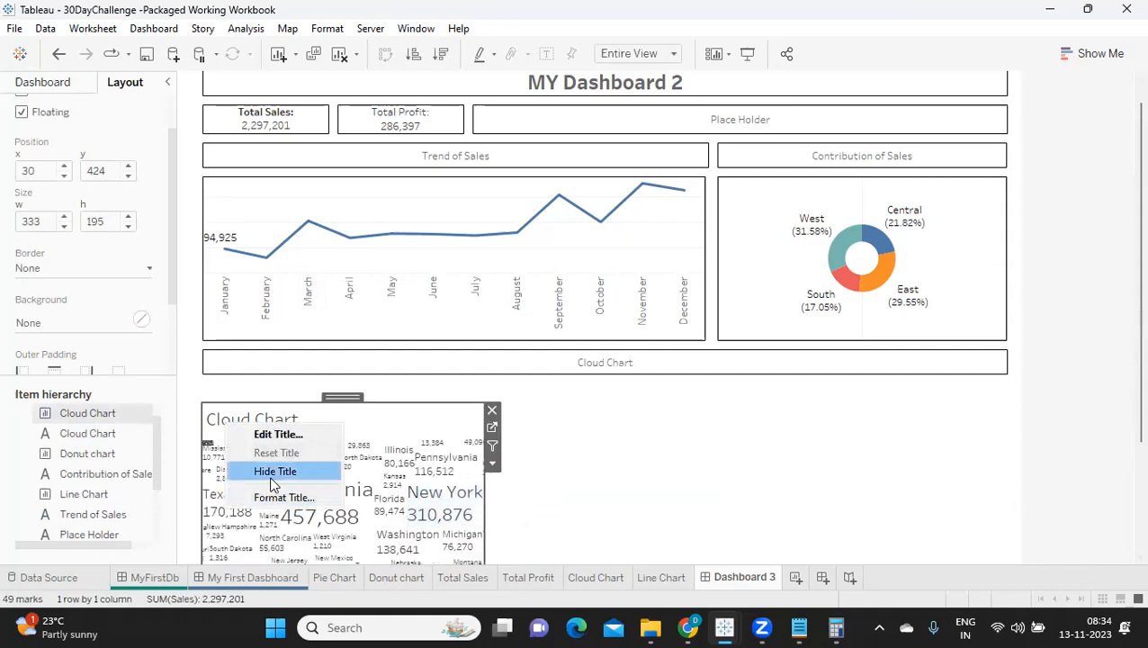
{"action": "left_click", "coordinate": [270, 468]}
Step: Widen the cloud chart to about 945 and move it up to about y 397, directly beneath its heading
{"action": "left_click_drag", "start_coordinate": [486, 493], "coordinate": [1000, 461]}
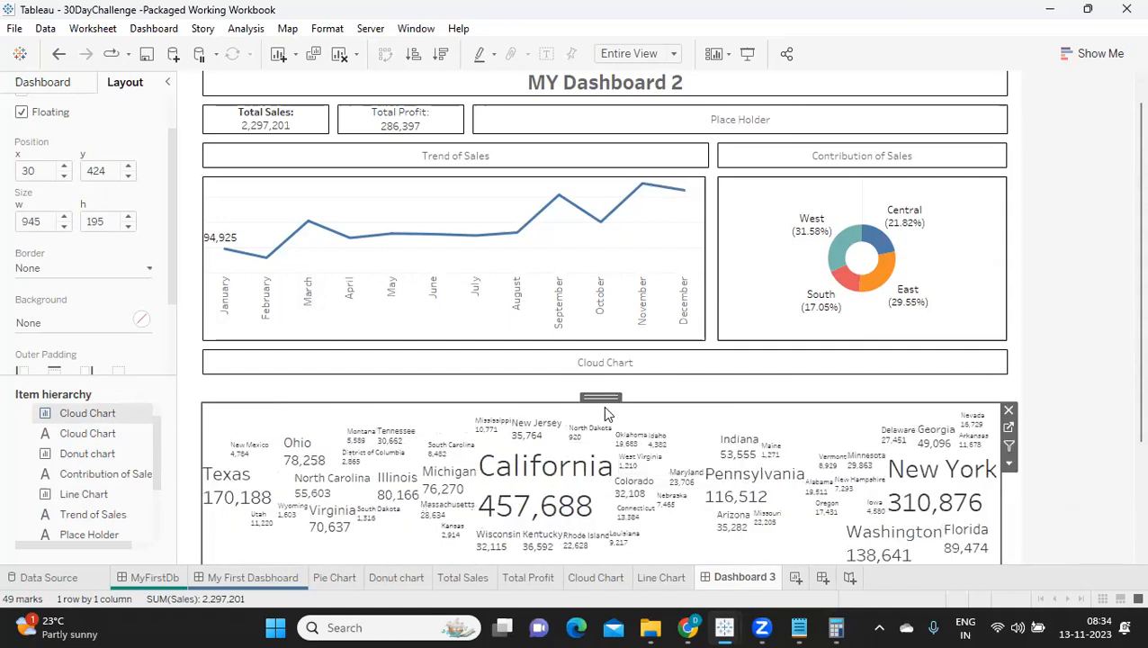
{"action": "mouse_move", "coordinate": [603, 394]}
{"action": "left_mouse_down"}
{"action": "mouse_move", "coordinate": [597, 370]}
{"action": "mouse_move", "coordinate": [605, 379]}
{"action": "left_mouse_up"}
{"action": "left_click", "coordinate": [597, 367]}
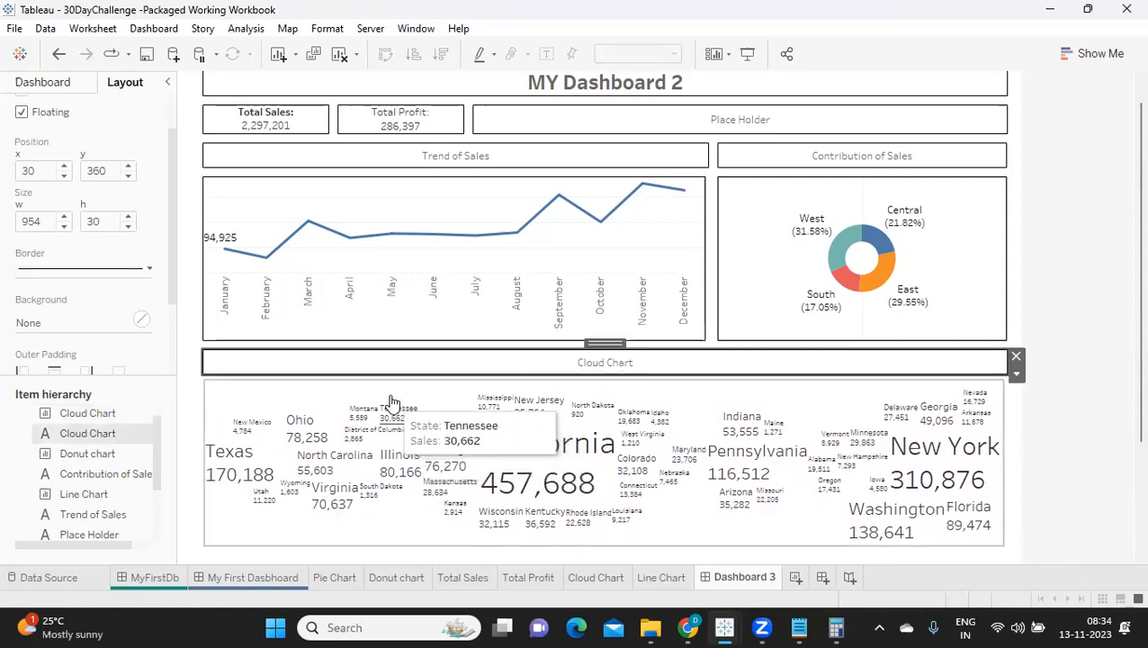
Step: Set the cloud chart's width to 954 and its x position to 30 so it aligns with its heading
{"action": "left_click", "coordinate": [432, 397]}
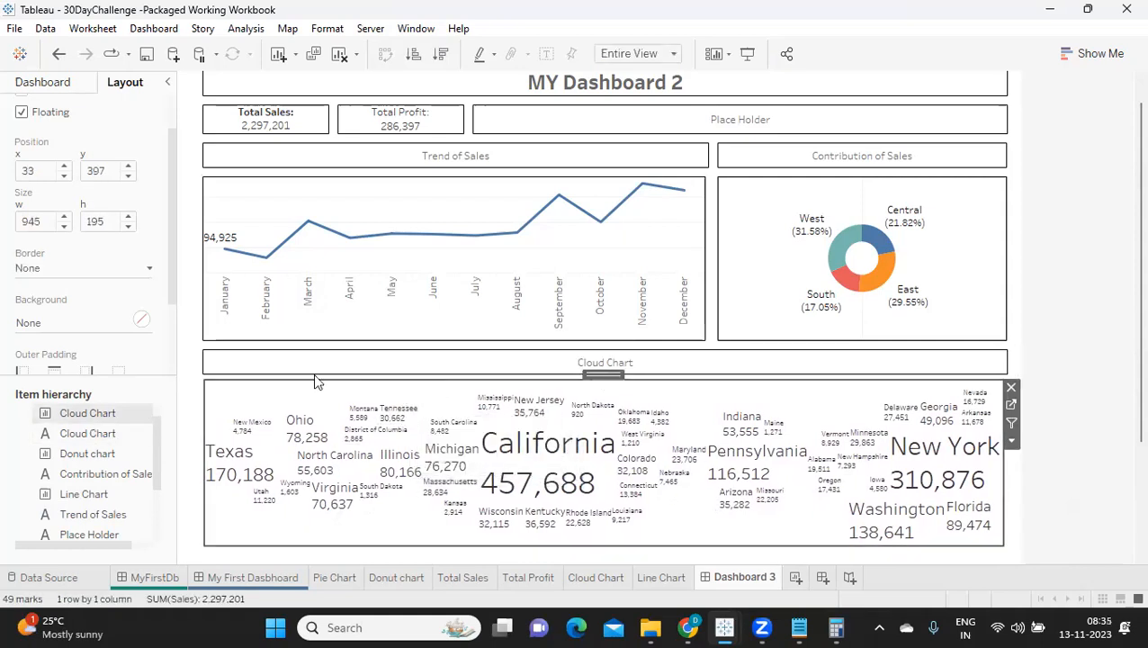
{"action": "double_click", "coordinate": [65, 217]}
{"action": "left_click", "coordinate": [65, 217]}
{"action": "left_click", "coordinate": [64, 218]}
{"action": "left_click", "coordinate": [65, 218]}
{"action": "left_click", "coordinate": [65, 218]}
{"action": "left_click", "coordinate": [65, 218]}
{"action": "left_click", "coordinate": [65, 218]}
{"action": "left_click", "coordinate": [64, 218]}
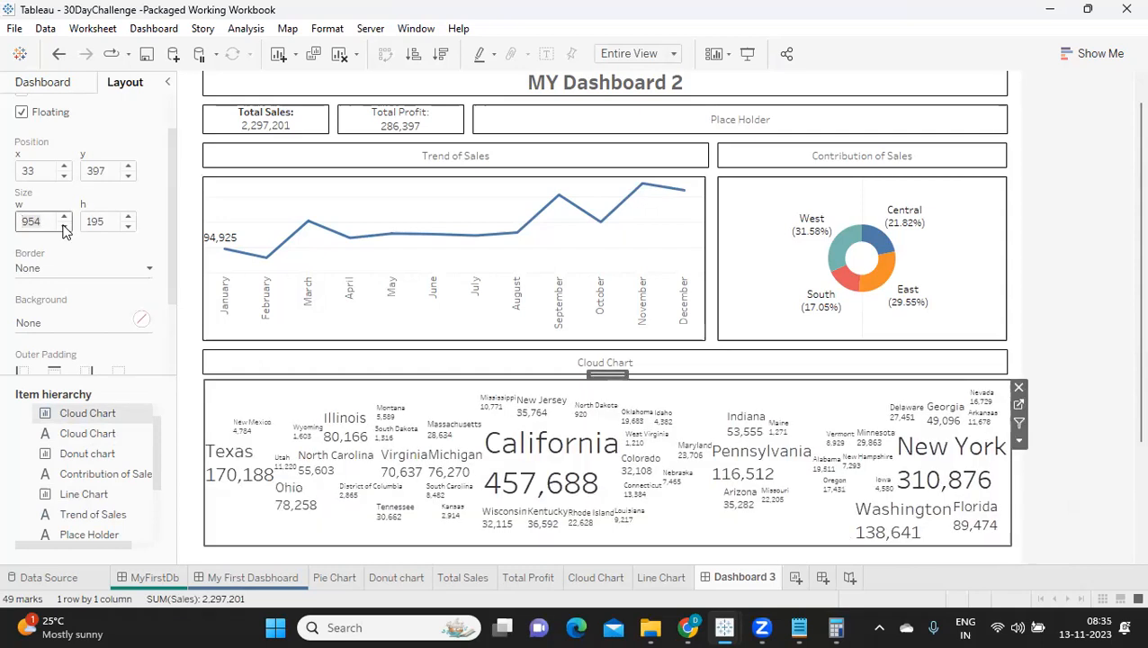
{"action": "left_click", "coordinate": [65, 176]}
{"action": "left_click", "coordinate": [64, 175]}
{"action": "left_click", "coordinate": [66, 177]}
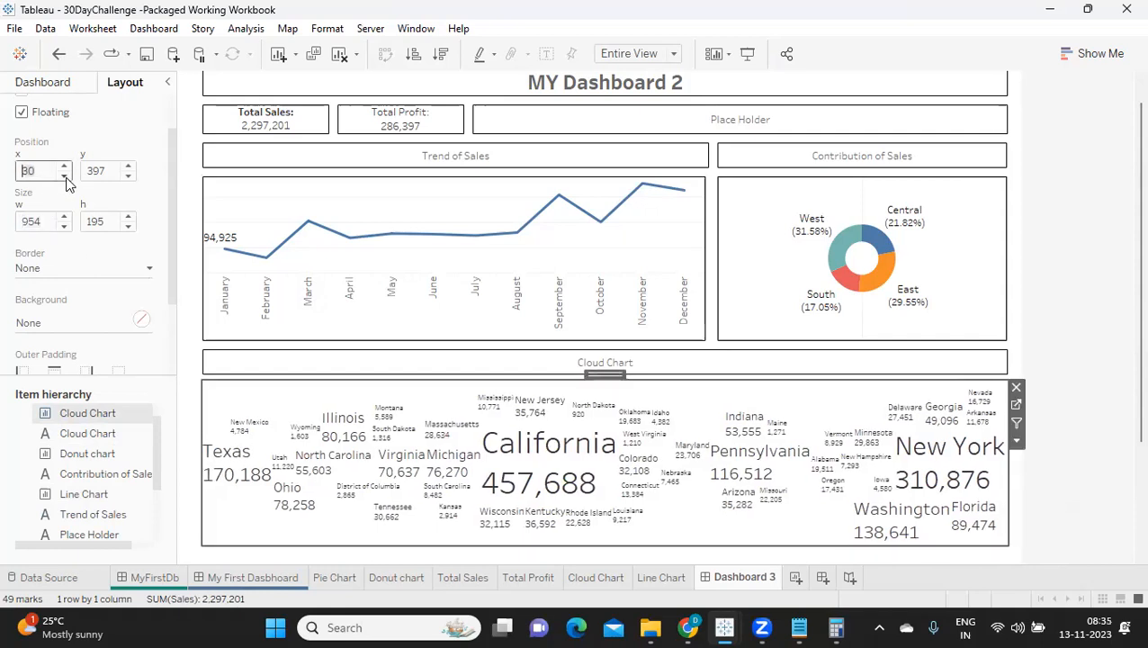
Step: Reduce the cloud chart's height to 190
{"action": "left_click", "coordinate": [128, 228]}
{"action": "left_click", "coordinate": [128, 229]}
{"action": "left_click", "coordinate": [127, 229]}
{"action": "left_click", "coordinate": [128, 229]}
{"action": "left_click", "coordinate": [127, 227]}
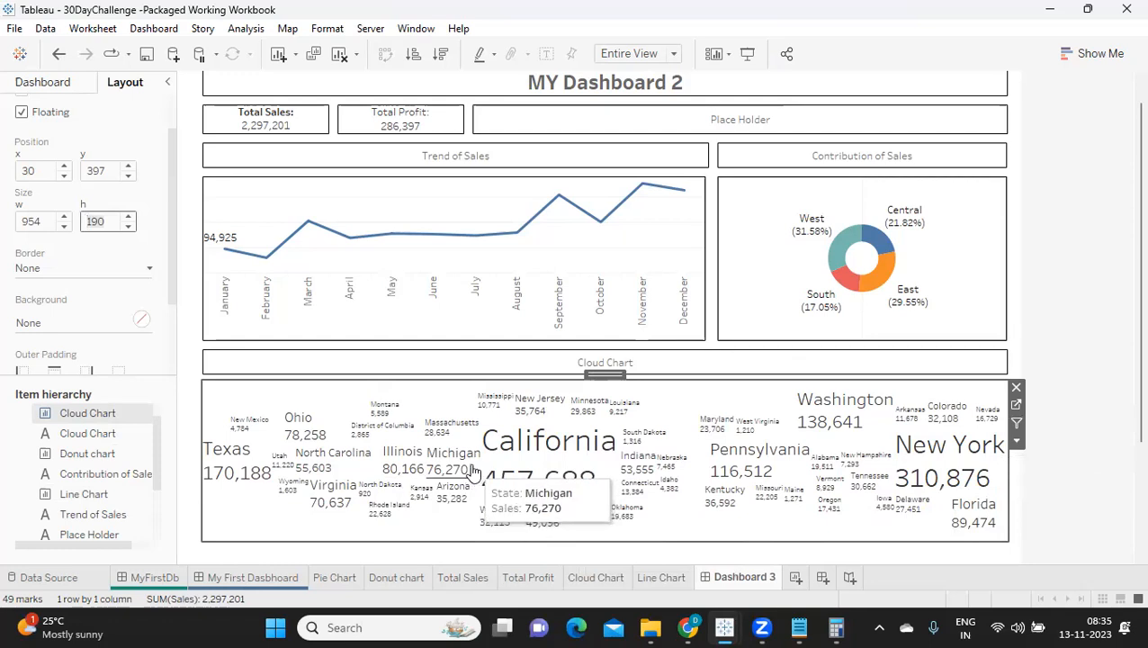
Step: Fill the MY Dashboard 2 title's background with the muted blue recent colour at 100% opacity
{"action": "scroll", "coordinate": [475, 474], "scroll_direction": "up", "scroll_amount": 2}
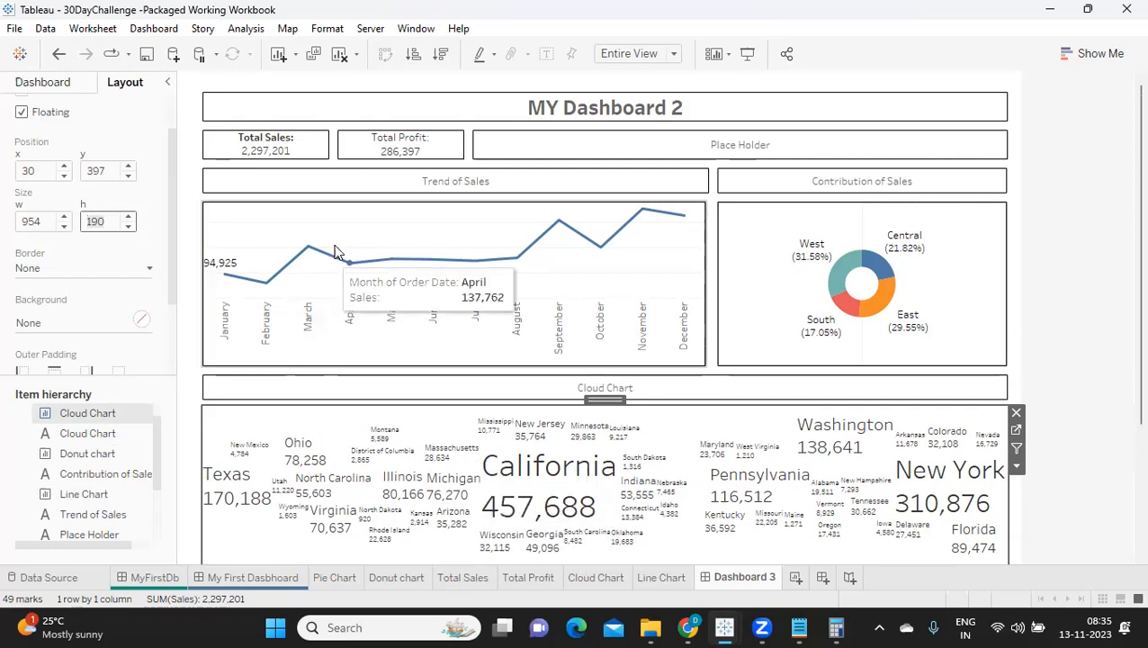
{"action": "left_click", "coordinate": [313, 110]}
{"action": "left_click", "coordinate": [54, 323]}
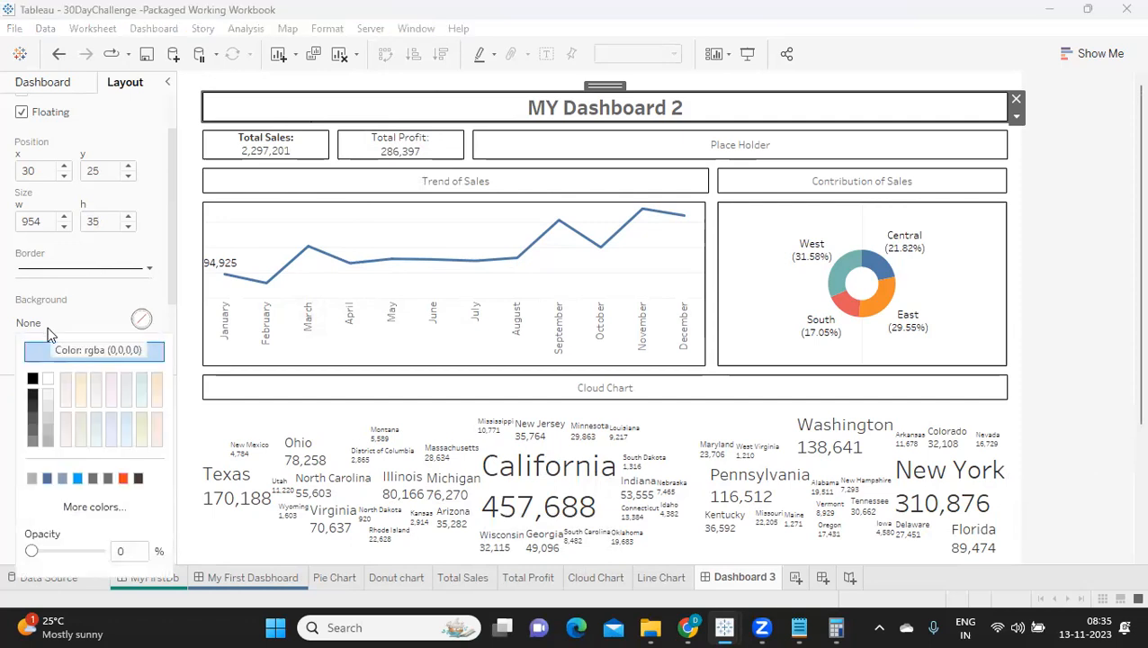
{"action": "left_click", "coordinate": [62, 479]}
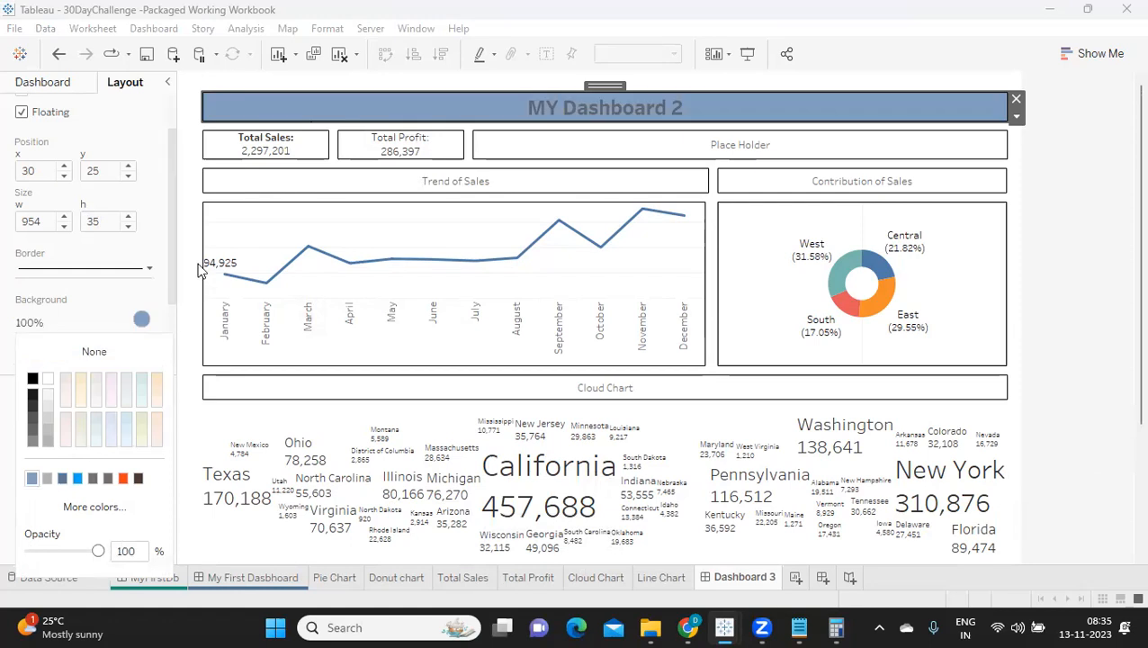
Step: Apply the title's muted blue background to the Trend of Sales and Contribution of Sales headings
{"action": "left_click", "coordinate": [415, 184]}
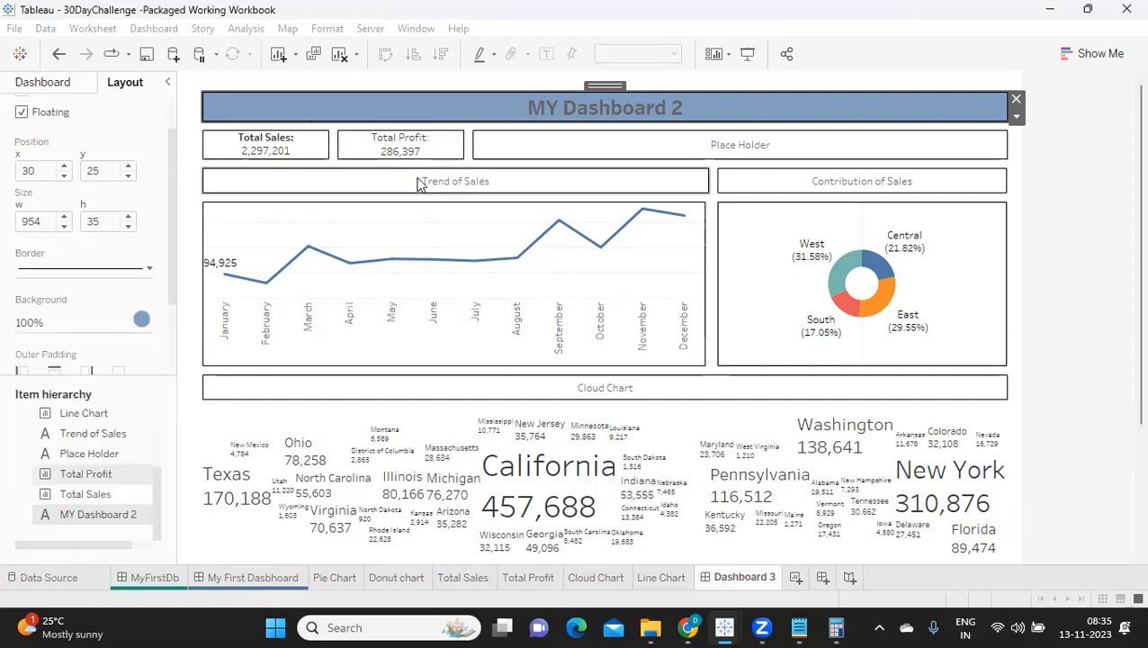
{"action": "left_click", "coordinate": [68, 326]}
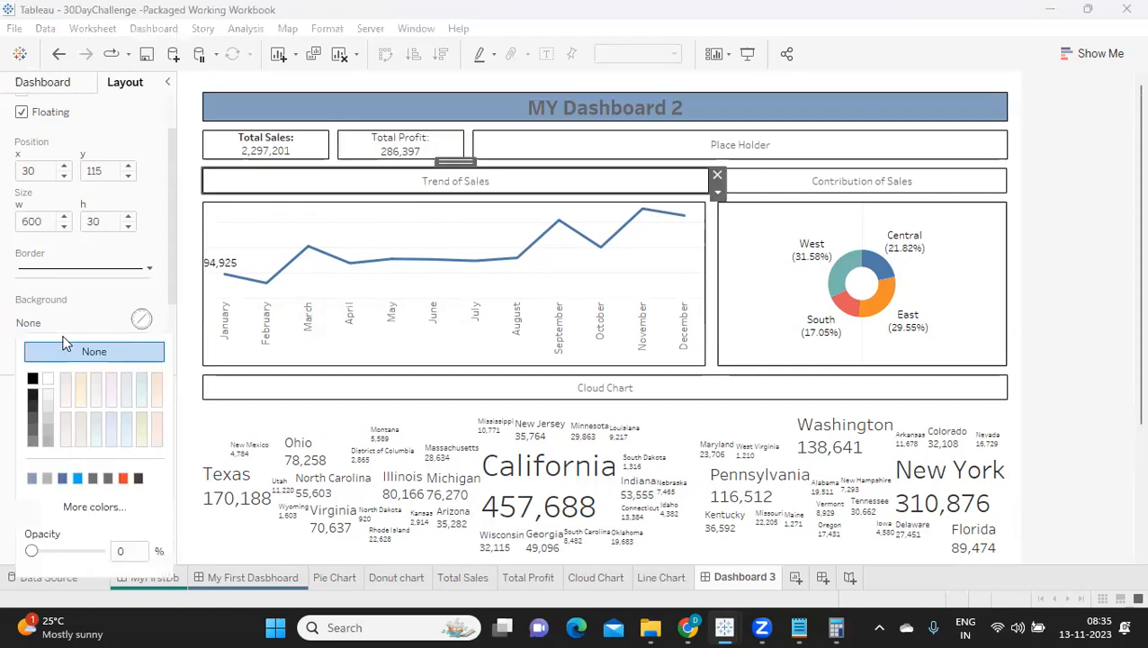
{"action": "left_click", "coordinate": [32, 478]}
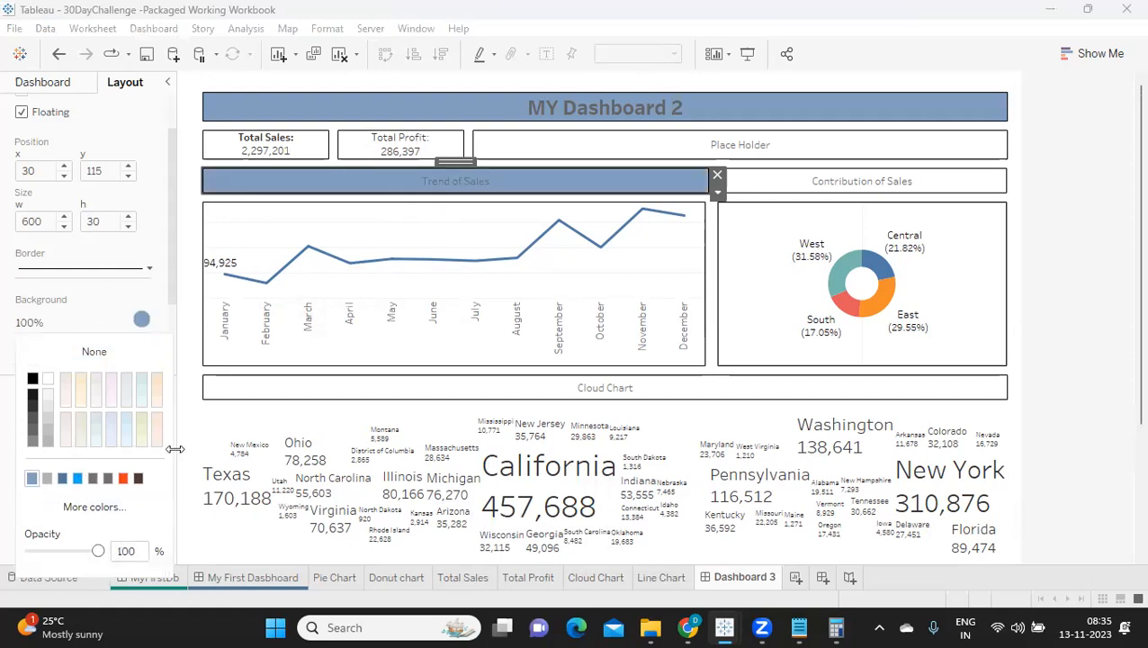
{"action": "left_click", "coordinate": [752, 189]}
{"action": "left_click", "coordinate": [46, 326]}
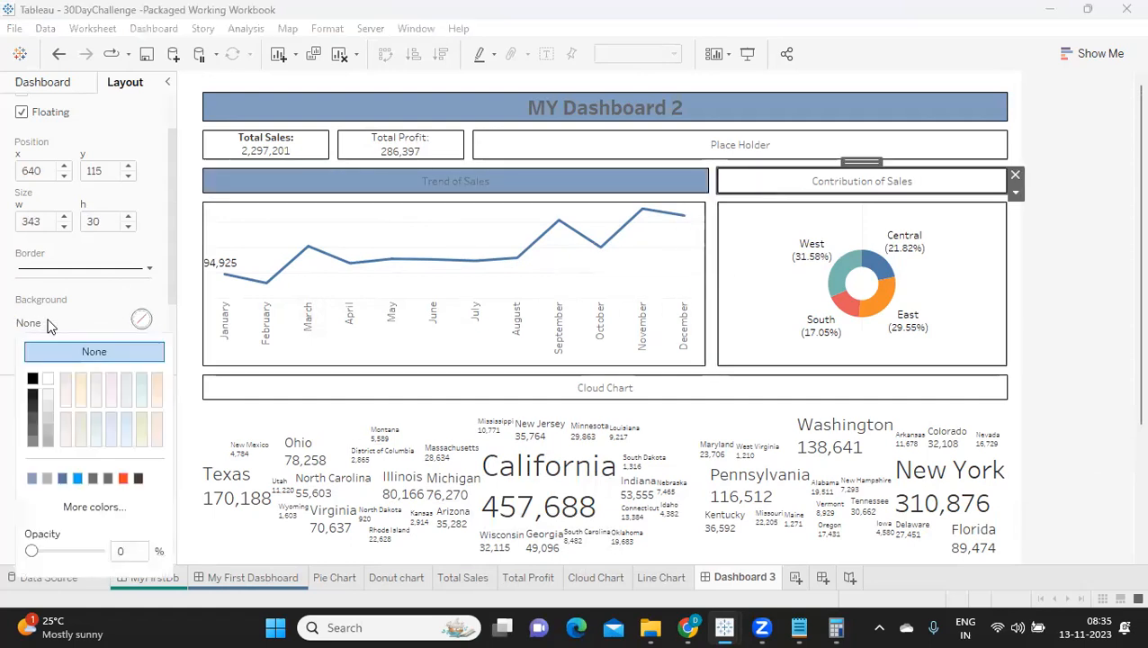
{"action": "left_click", "coordinate": [33, 478]}
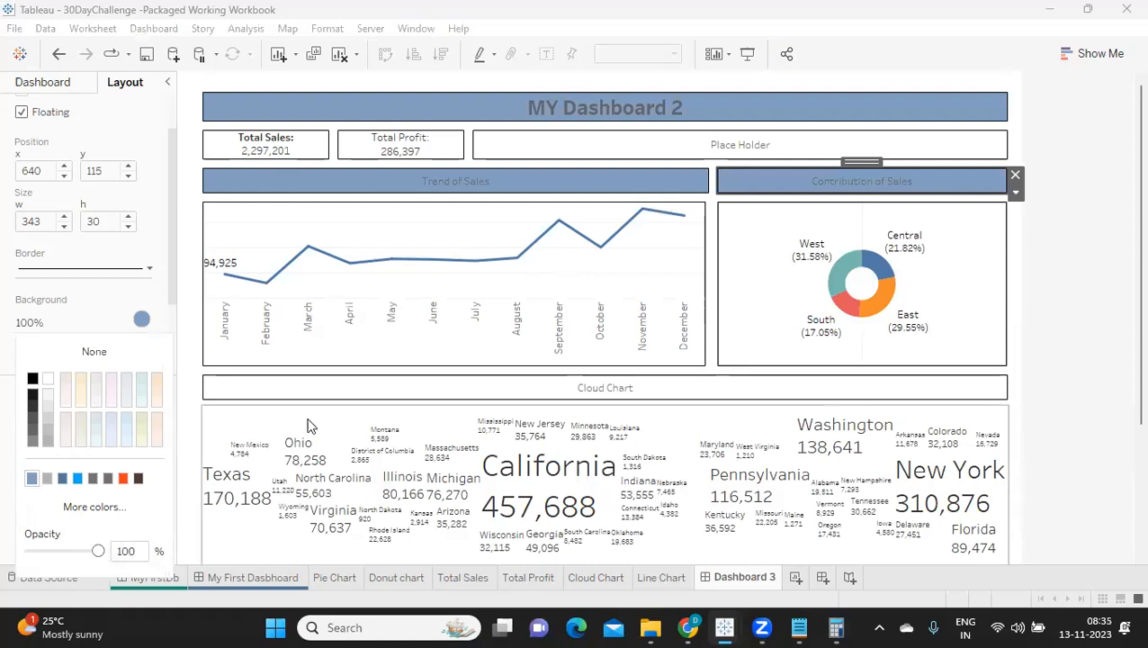
Step: Give the Cloud Chart heading the same muted blue background as the other headings
{"action": "left_click", "coordinate": [339, 388]}
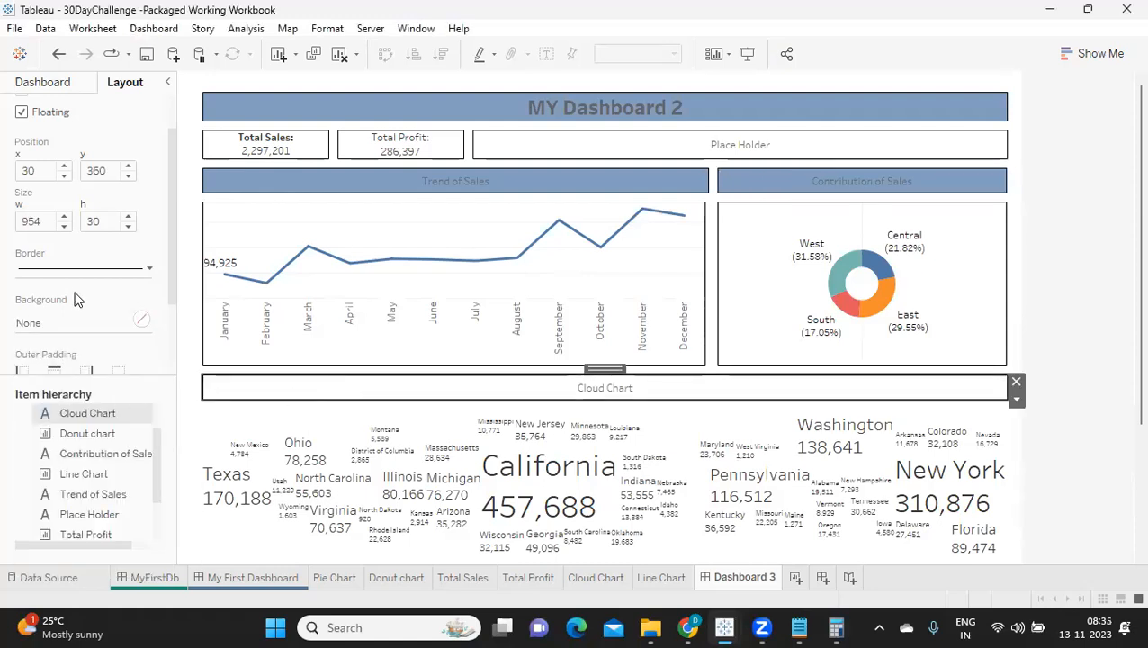
{"action": "left_click", "coordinate": [72, 324]}
{"action": "left_click", "coordinate": [33, 479]}
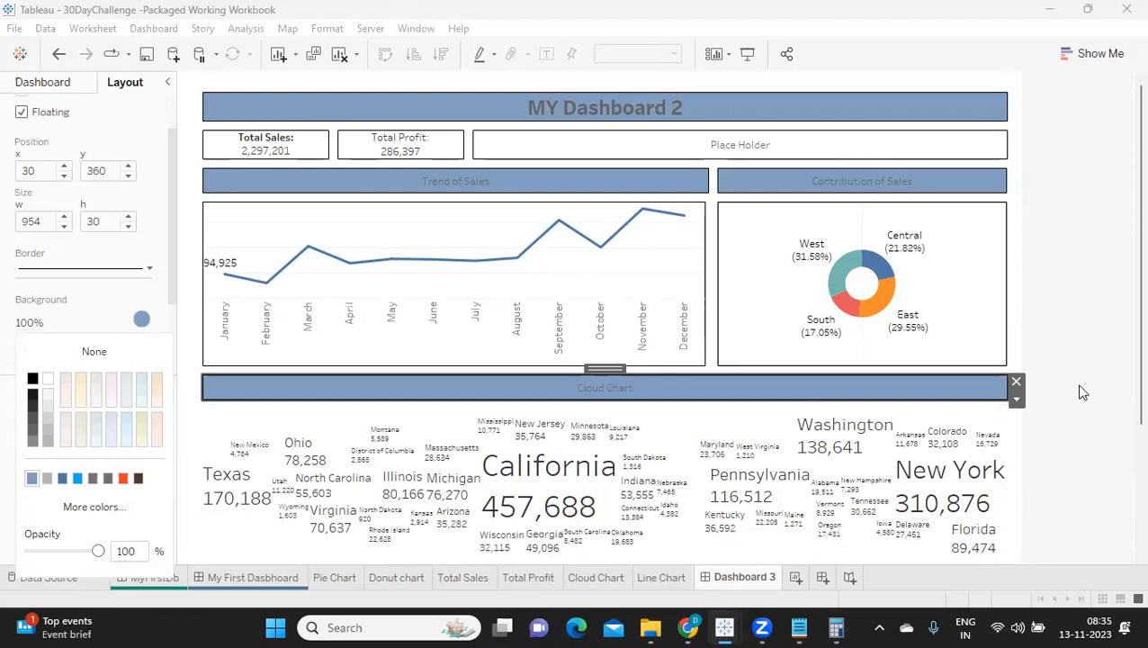
Step: Add a thin solid black border around the cloud chart
{"action": "scroll", "coordinate": [1094, 351], "scroll_direction": "down", "scroll_amount": 2}
{"action": "left_click", "coordinate": [726, 499]}
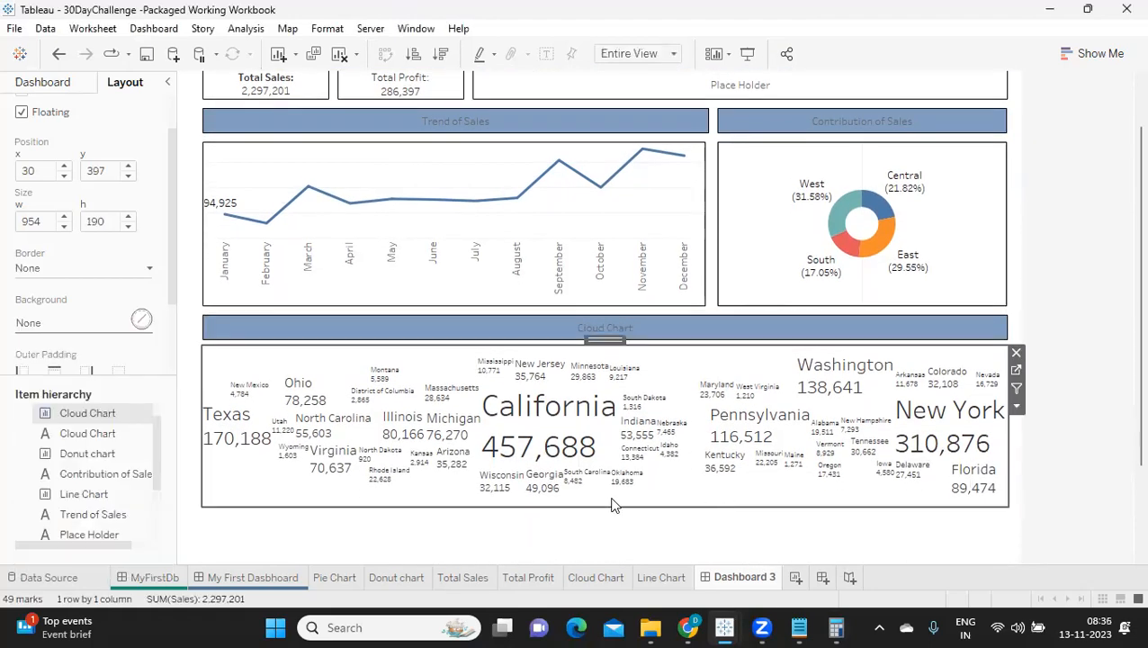
{"action": "left_click", "coordinate": [47, 271]}
{"action": "left_click", "coordinate": [34, 404]}
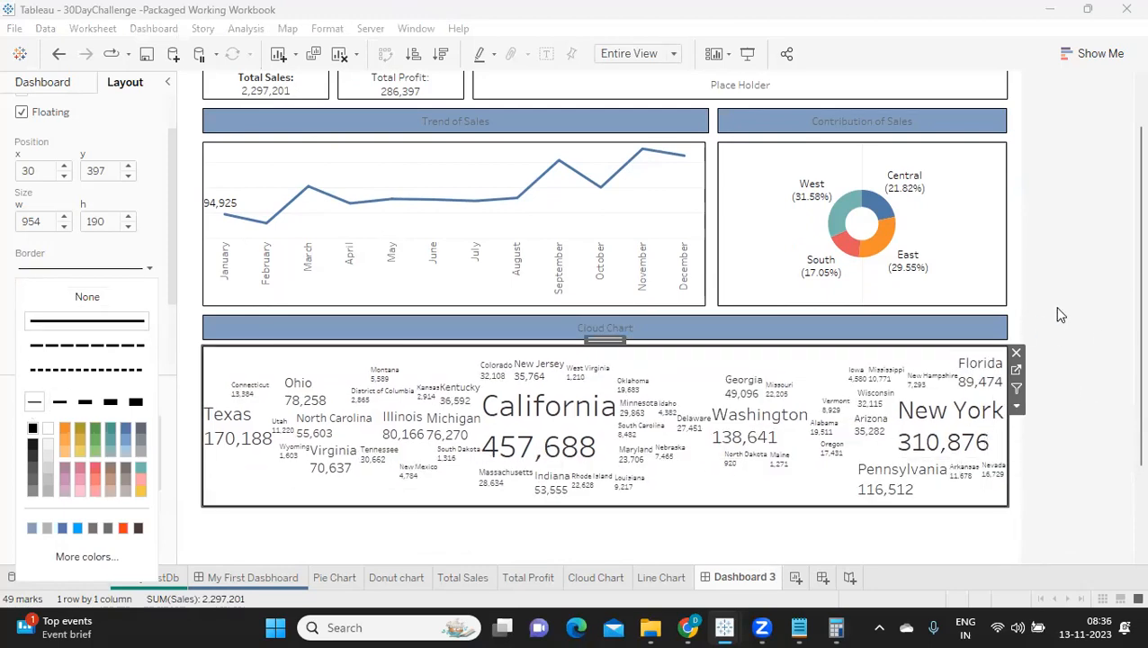
{"action": "left_click", "coordinate": [1059, 394]}
Step: Recolour the borders of the Total Sales and Total Profit boxes with the headings' muted blue
{"action": "scroll", "coordinate": [1120, 495], "scroll_direction": "up", "scroll_amount": 2}
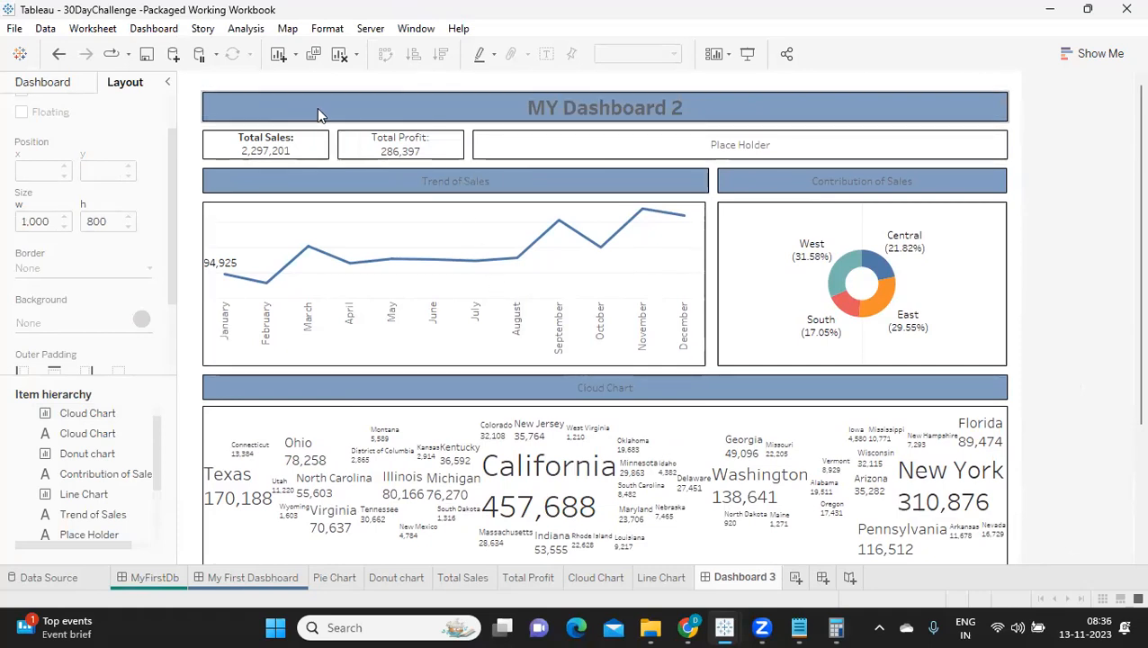
{"action": "left_click", "coordinate": [281, 144]}
{"action": "left_click", "coordinate": [88, 275]}
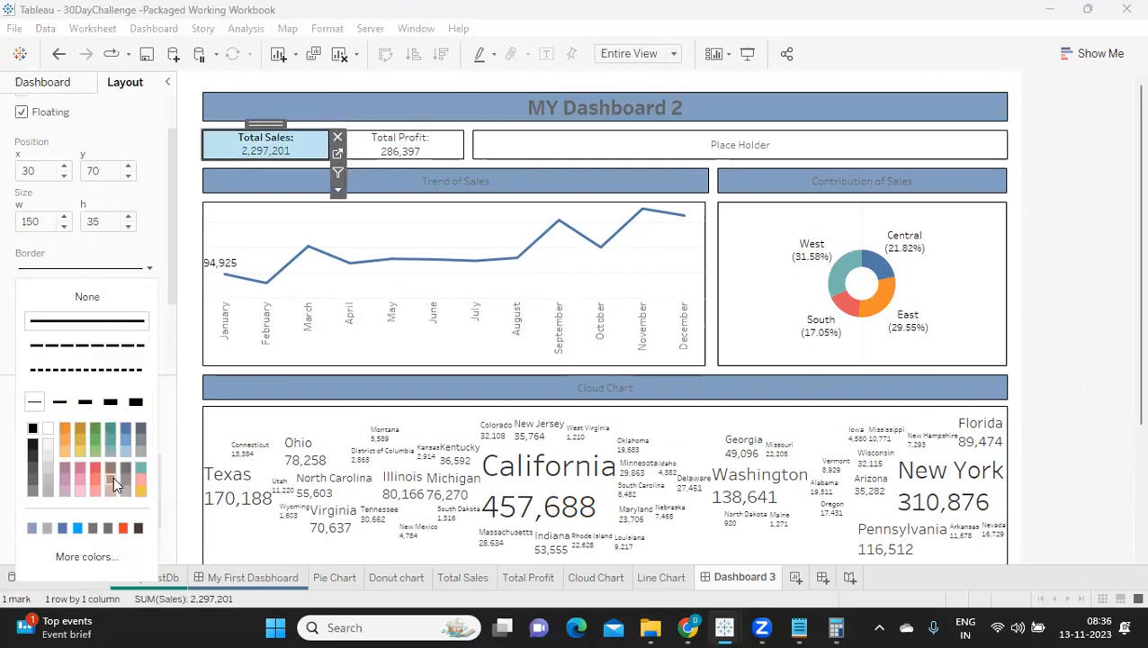
{"action": "left_click", "coordinate": [34, 531]}
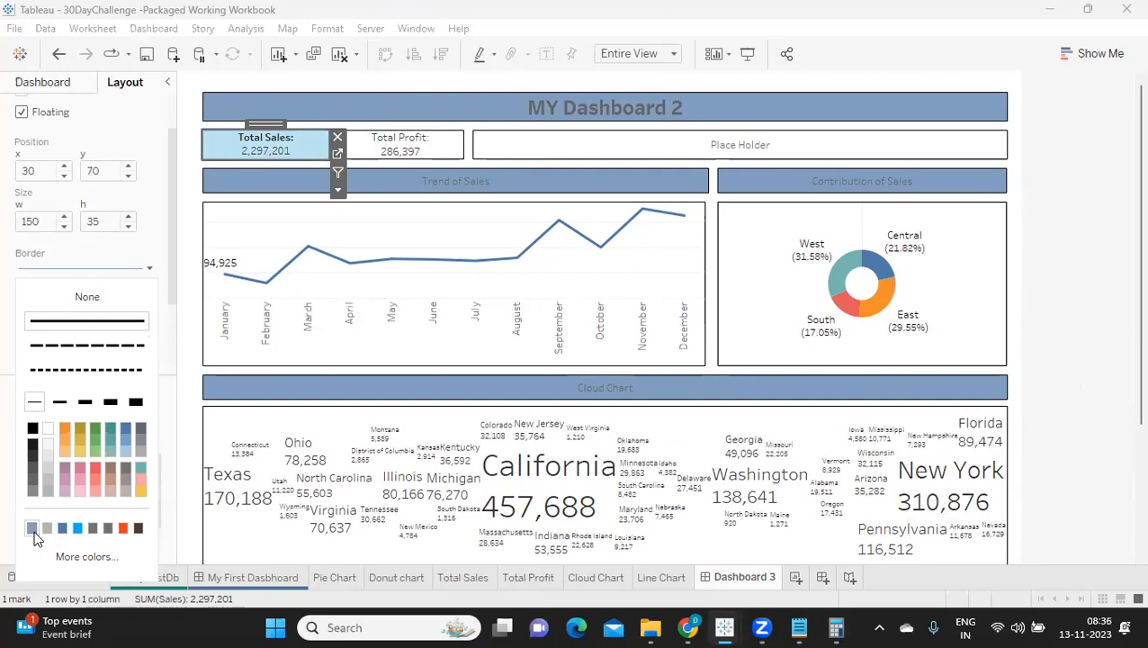
{"action": "left_click", "coordinate": [405, 148]}
{"action": "left_click", "coordinate": [68, 270]}
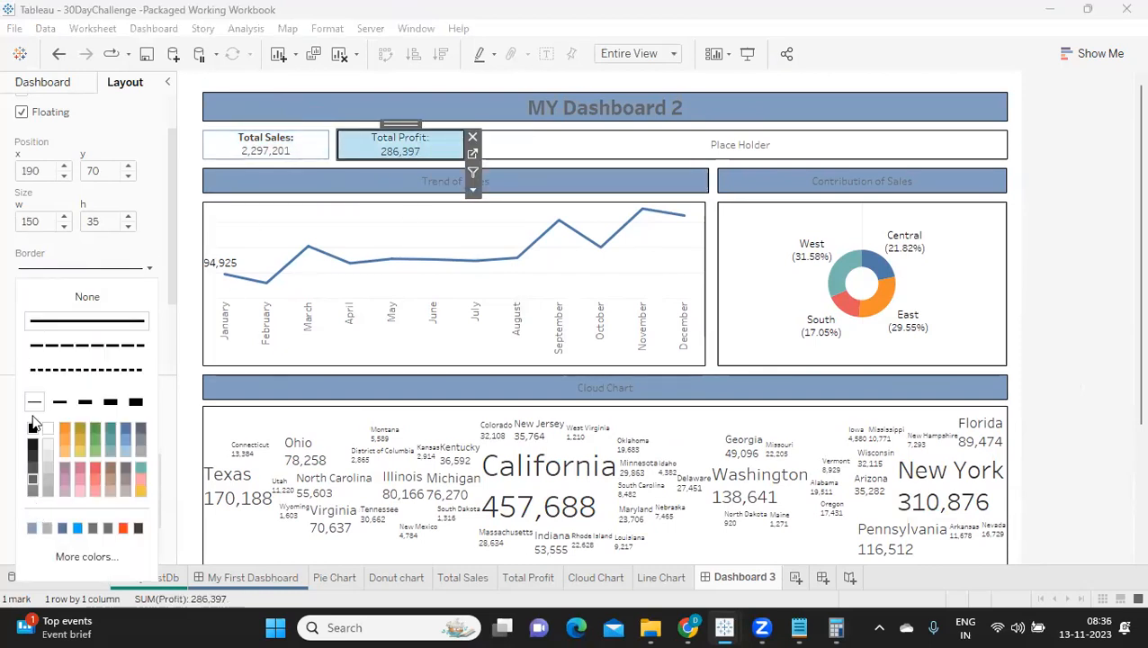
{"action": "left_click", "coordinate": [31, 526]}
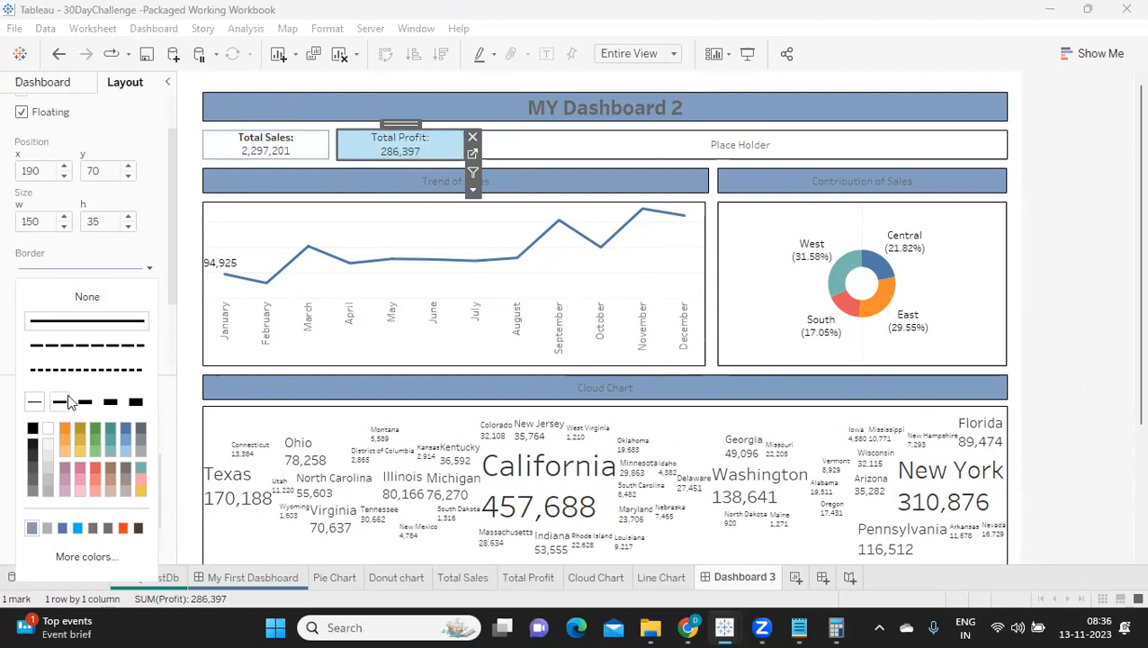
Step: Recolour the Place Holder box's border with the same muted blue
{"action": "left_click", "coordinate": [515, 141]}
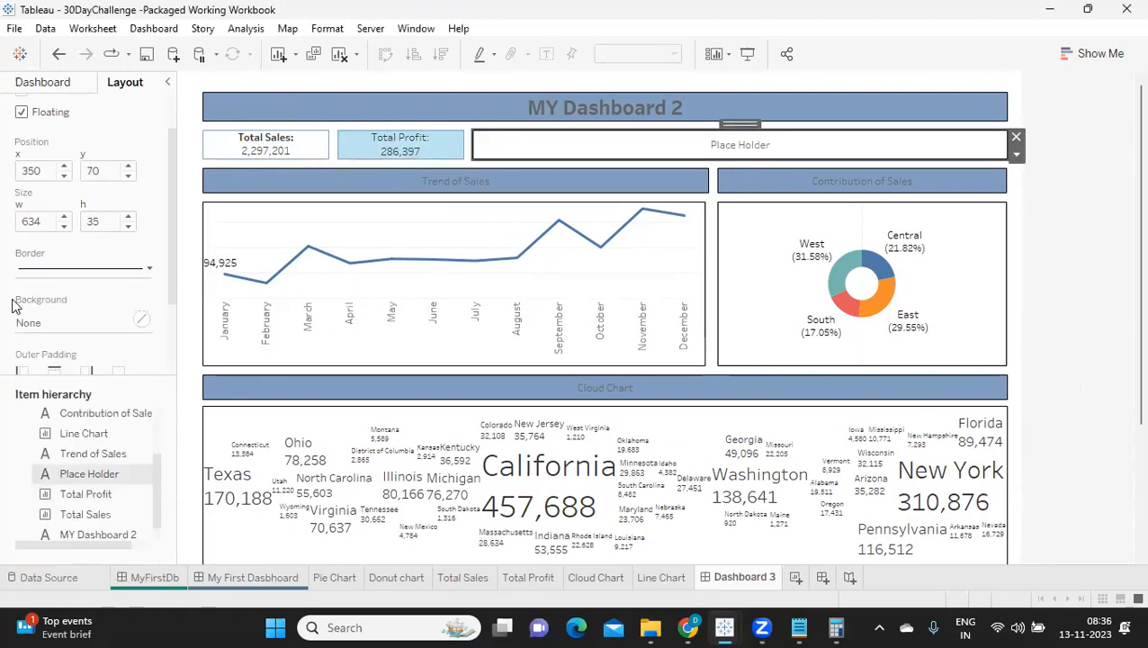
{"action": "left_click", "coordinate": [36, 270]}
{"action": "left_click", "coordinate": [31, 528]}
Step: Change the borders of the line chart and the donut chart to the headings' muted blue
{"action": "left_click", "coordinate": [409, 216]}
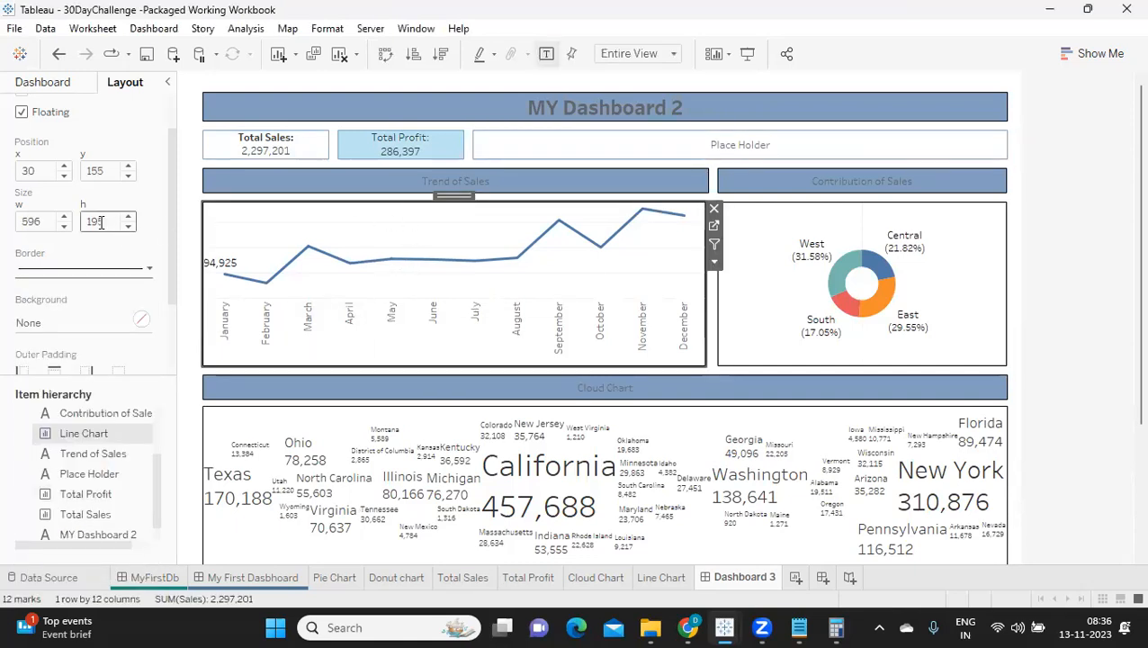
{"action": "left_click", "coordinate": [94, 268]}
{"action": "left_click", "coordinate": [31, 529]}
{"action": "left_click", "coordinate": [759, 223]}
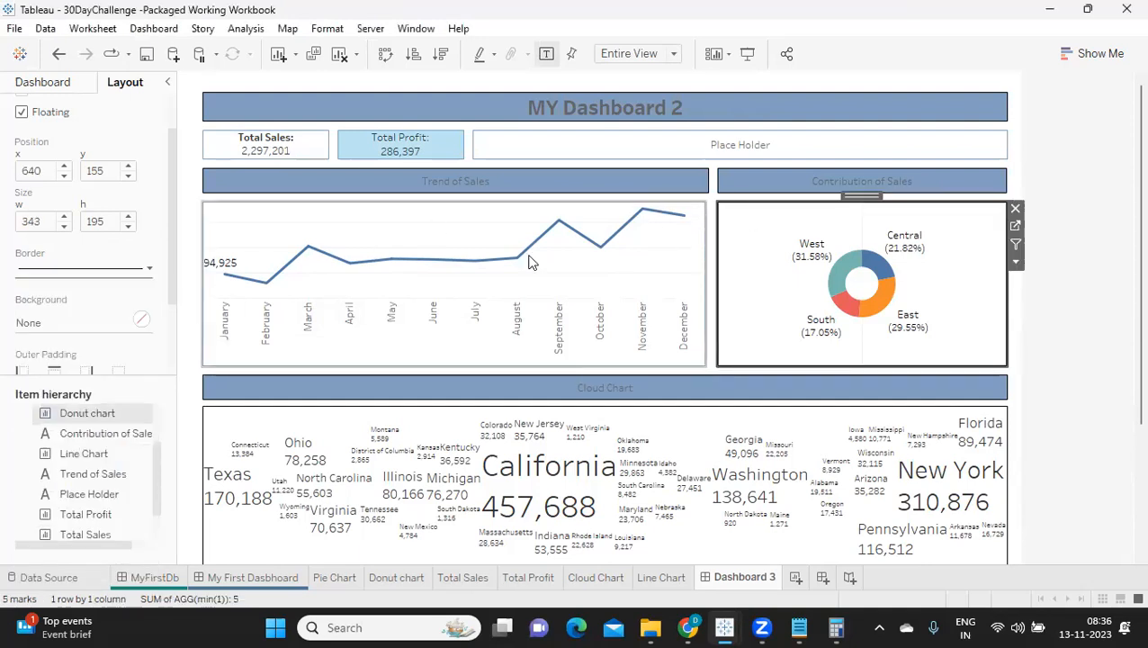
{"action": "left_click", "coordinate": [27, 271]}
{"action": "left_click", "coordinate": [32, 528]}
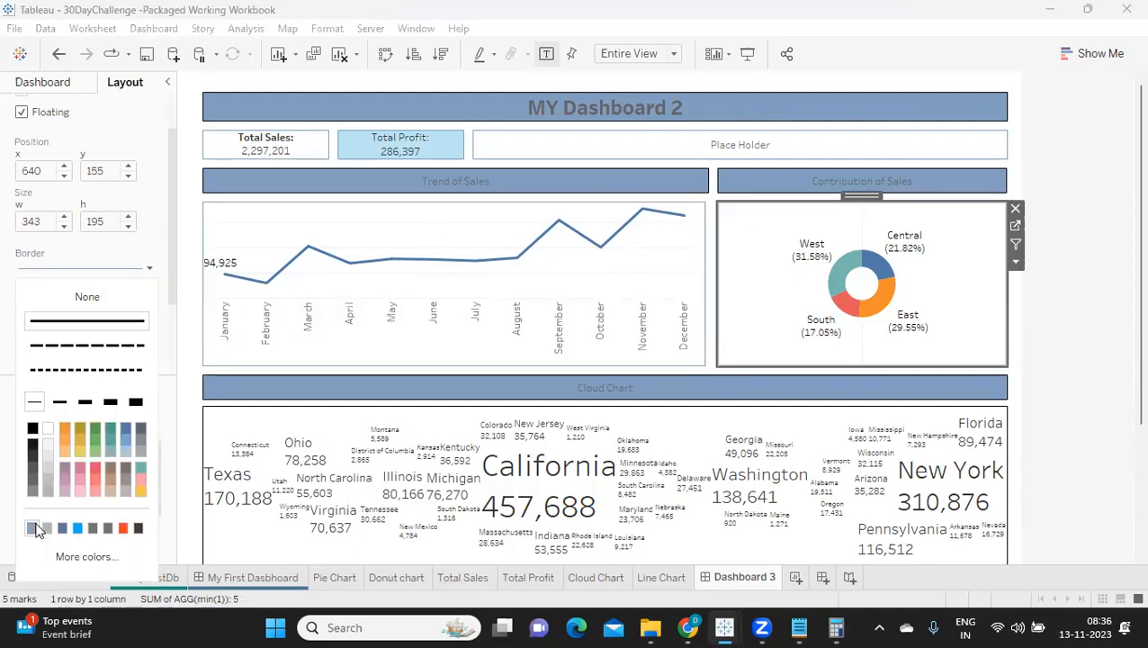
Step: Recolour the cloud chart's border with the headings' muted blue
{"action": "left_click", "coordinate": [430, 430]}
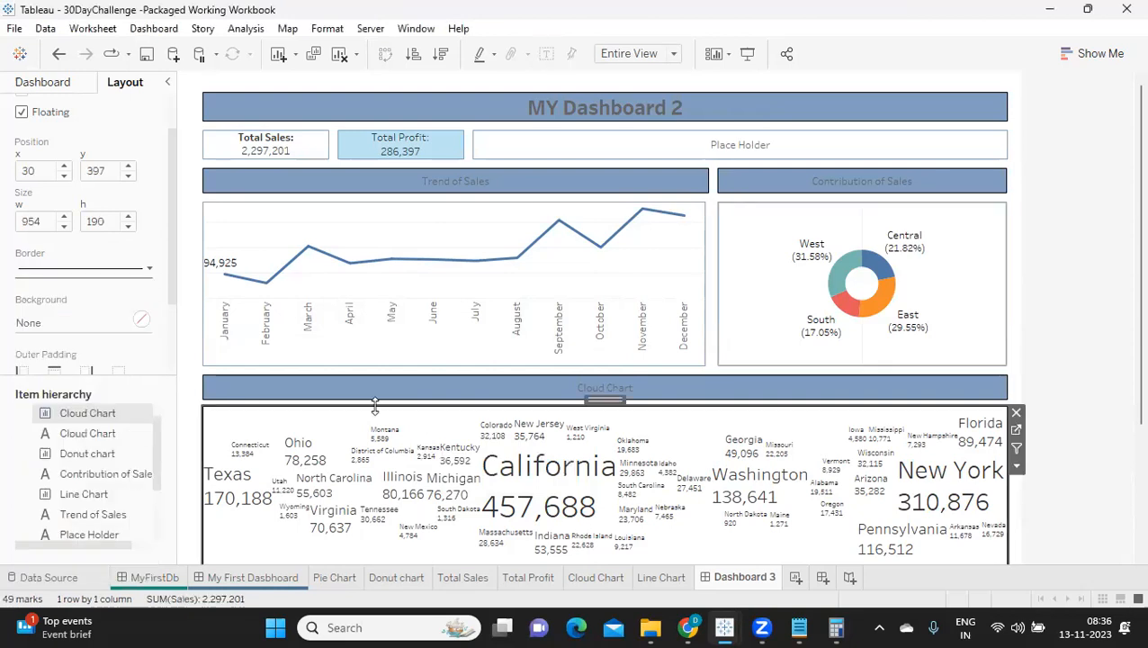
{"action": "left_click", "coordinate": [45, 269]}
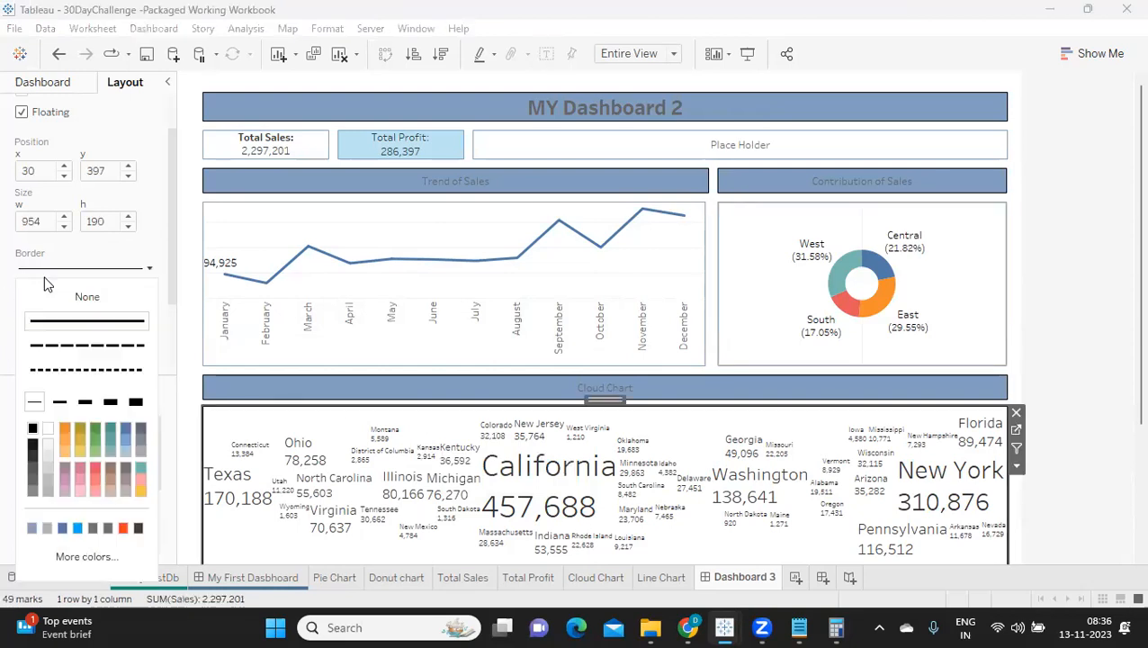
{"action": "left_click", "coordinate": [32, 531]}
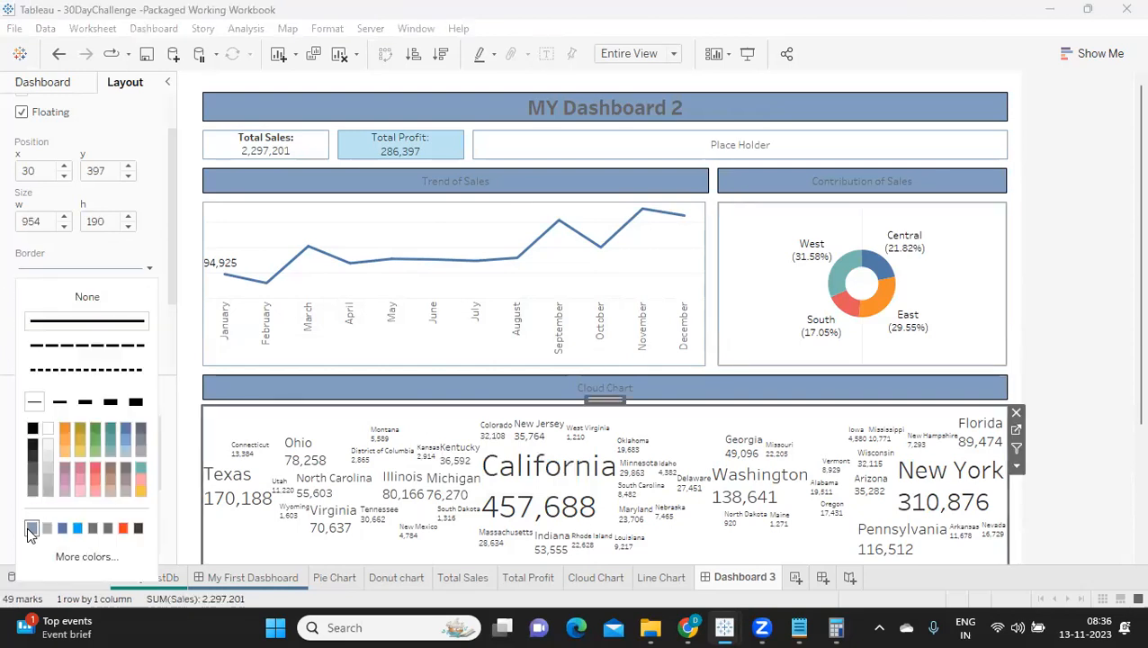
Step: Change the border of the Cloud Chart heading to the same muted blue as its fill
{"action": "left_click", "coordinate": [526, 391]}
{"action": "left_click", "coordinate": [90, 269]}
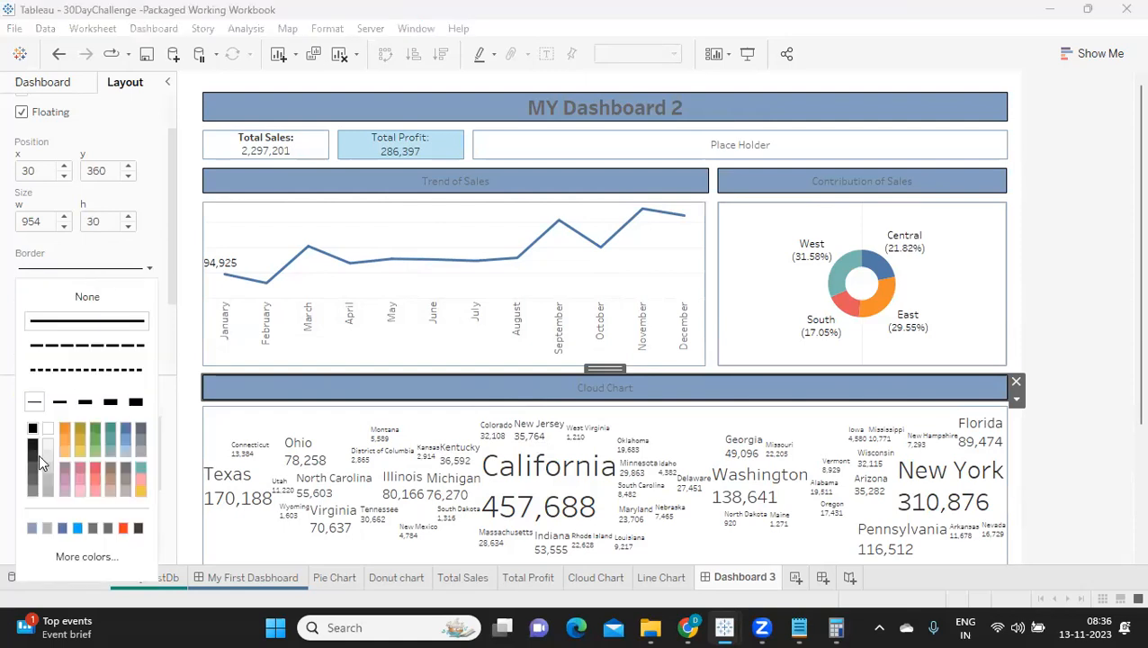
{"action": "left_click", "coordinate": [32, 528]}
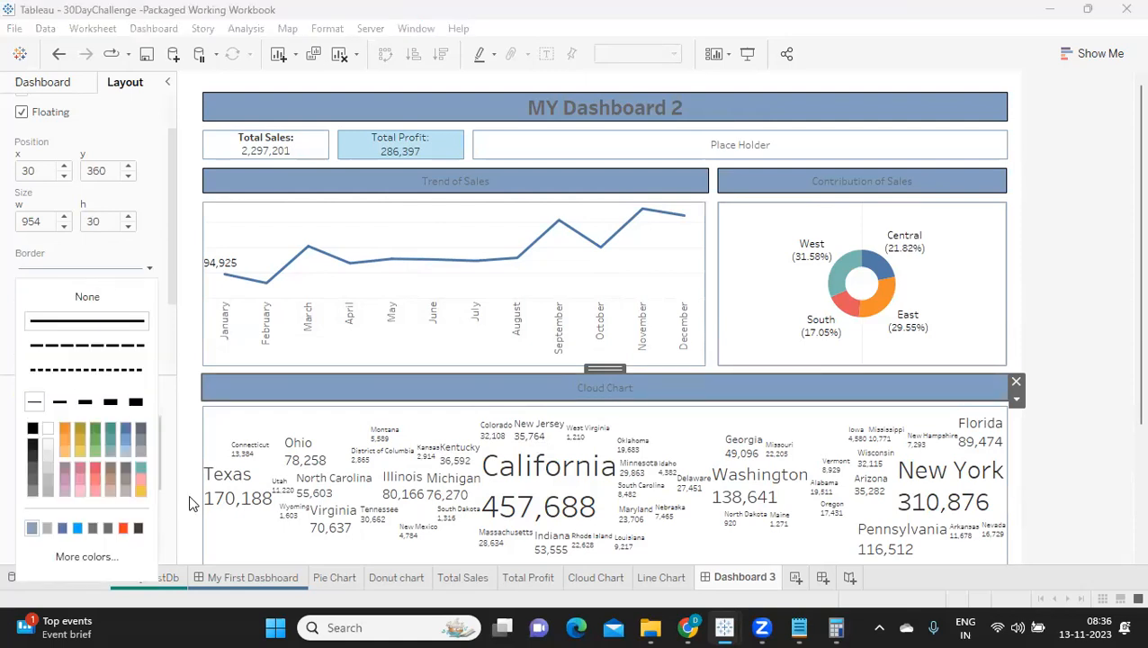
{"action": "left_click", "coordinate": [1124, 242]}
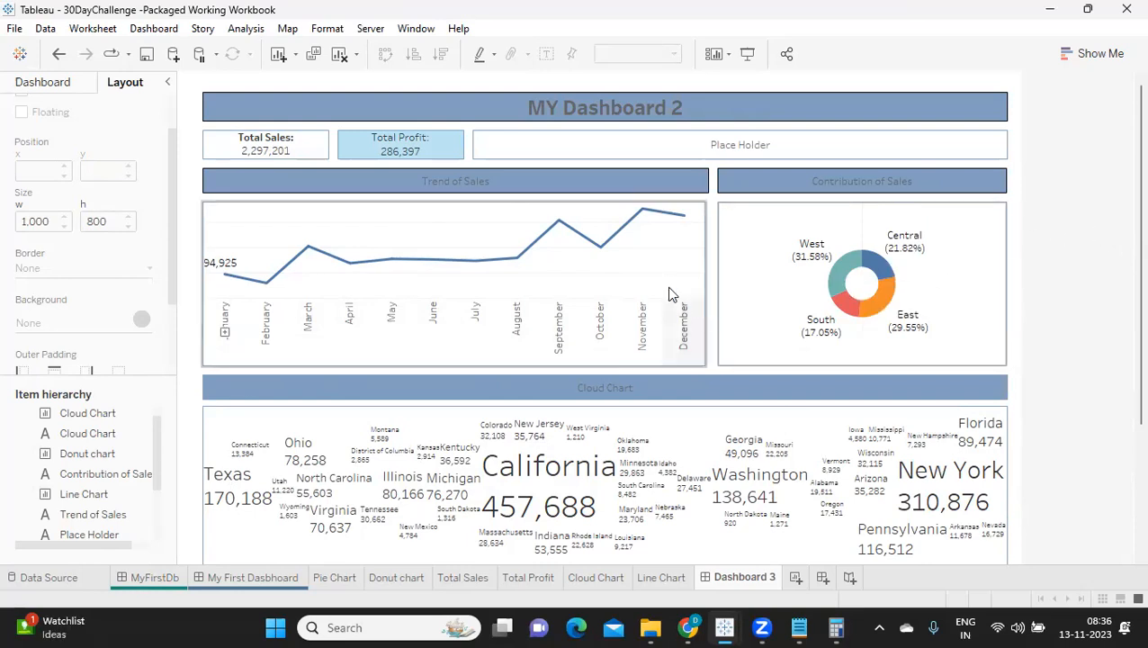
{"action": "scroll", "coordinate": [1097, 283], "scroll_direction": "down", "scroll_amount": 2}
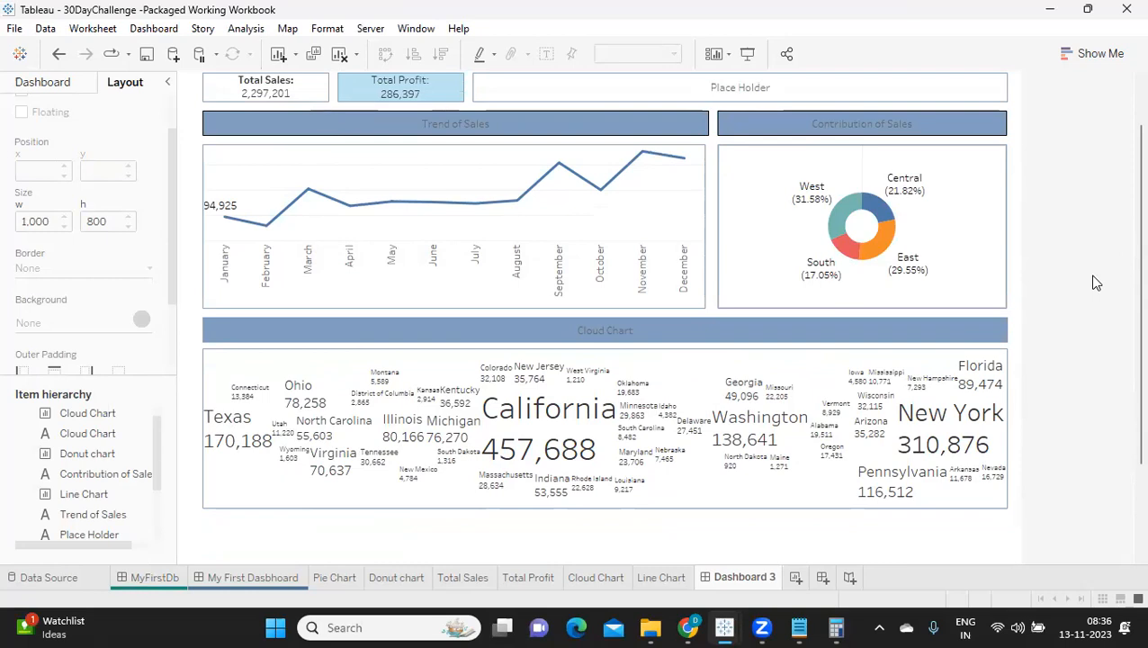
{"action": "scroll", "coordinate": [1097, 281], "scroll_direction": "up", "scroll_amount": 2}
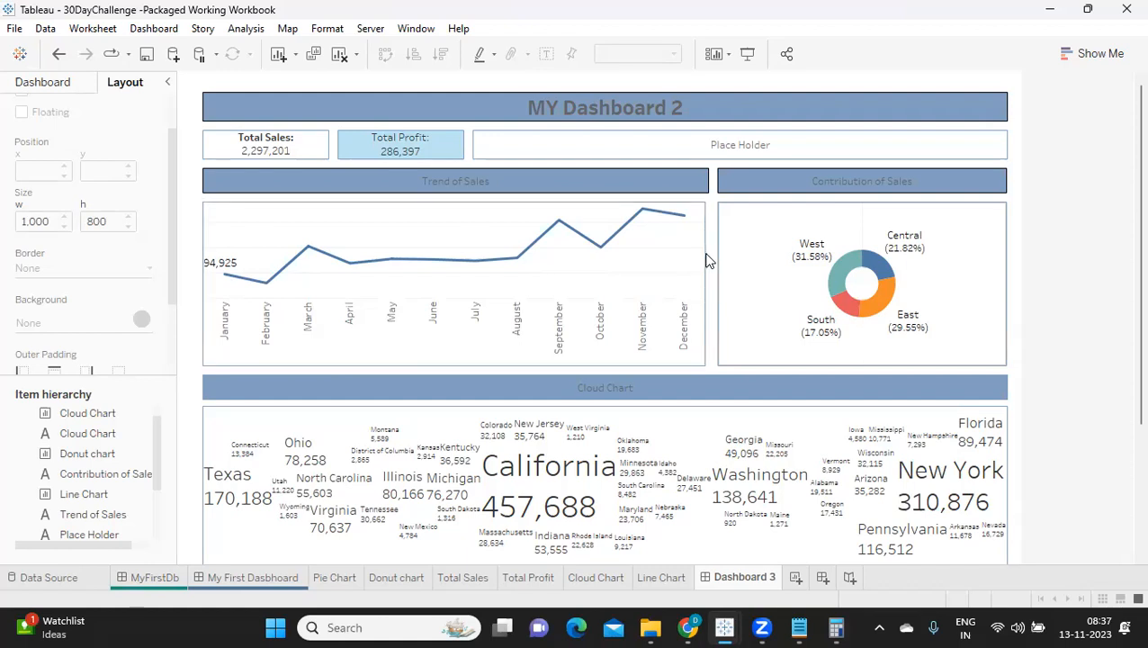
Step: Set the dashboard's default shading to the headings' muted blue at 25% opacity
{"action": "left_click", "coordinate": [54, 81]}
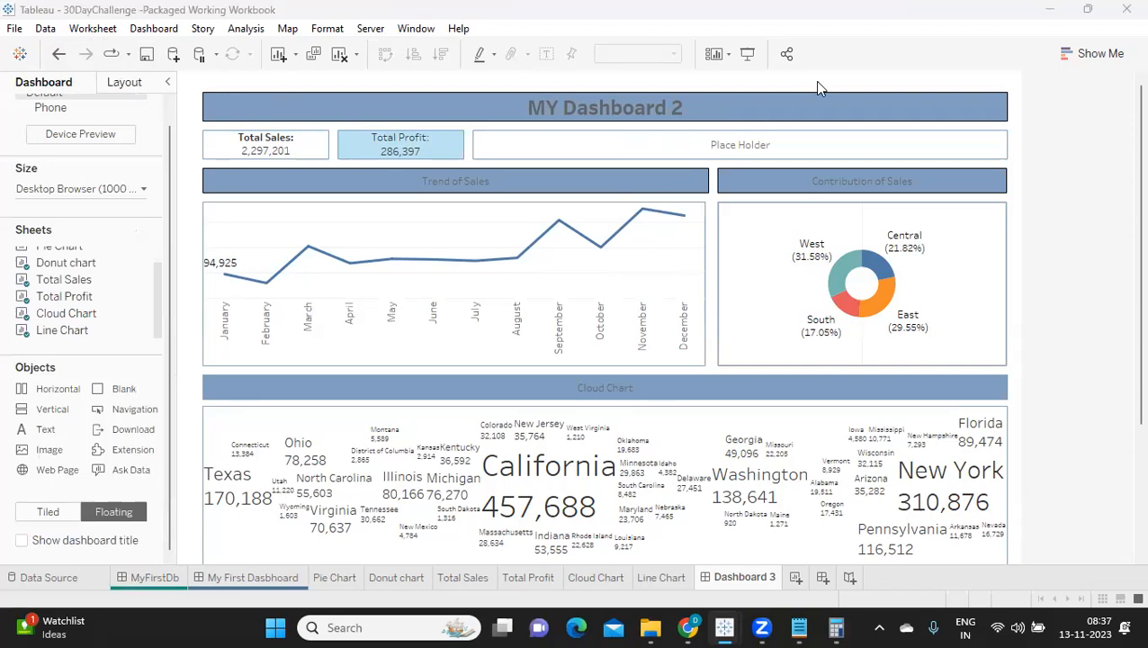
{"action": "left_click", "coordinate": [165, 30]}
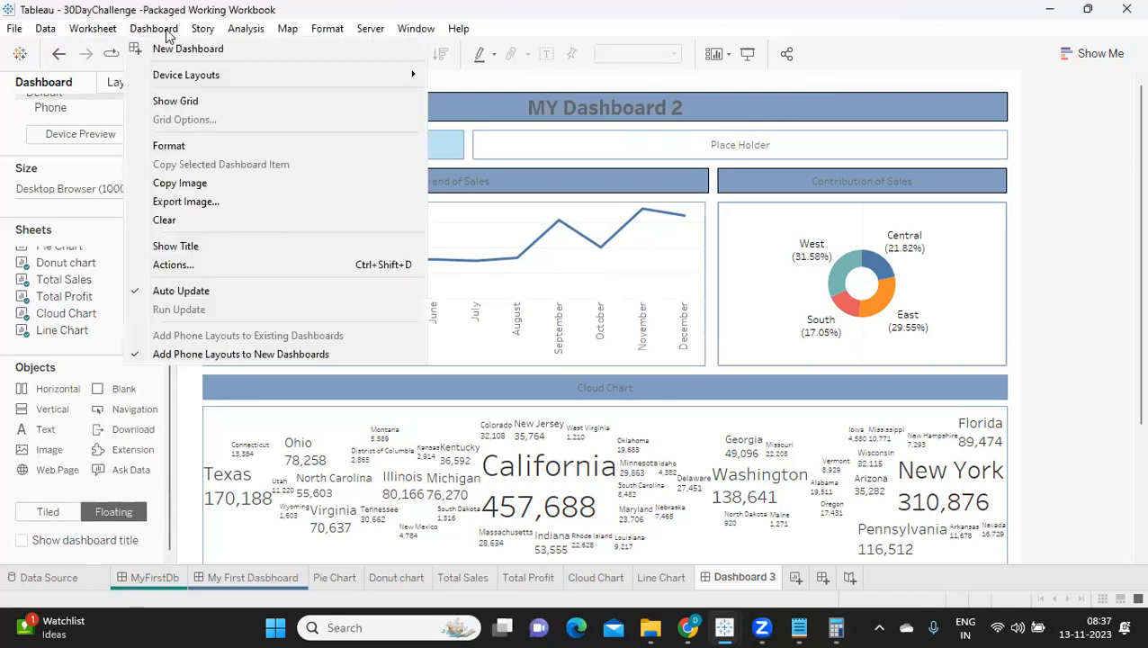
{"action": "left_click", "coordinate": [172, 146]}
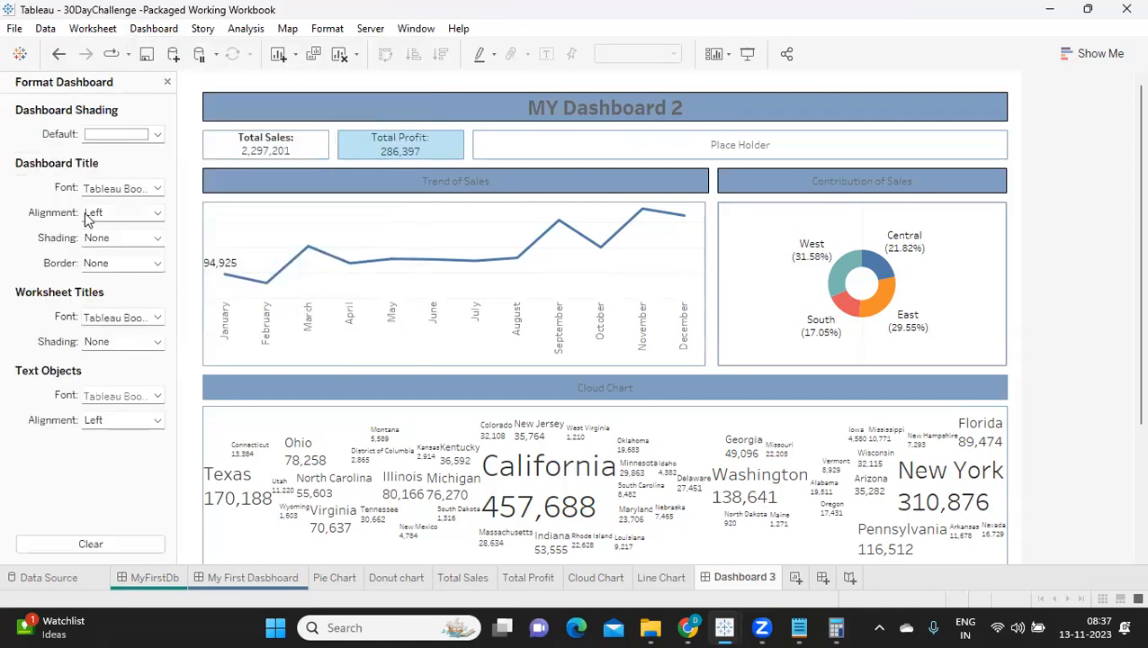
{"action": "left_click", "coordinate": [104, 137]}
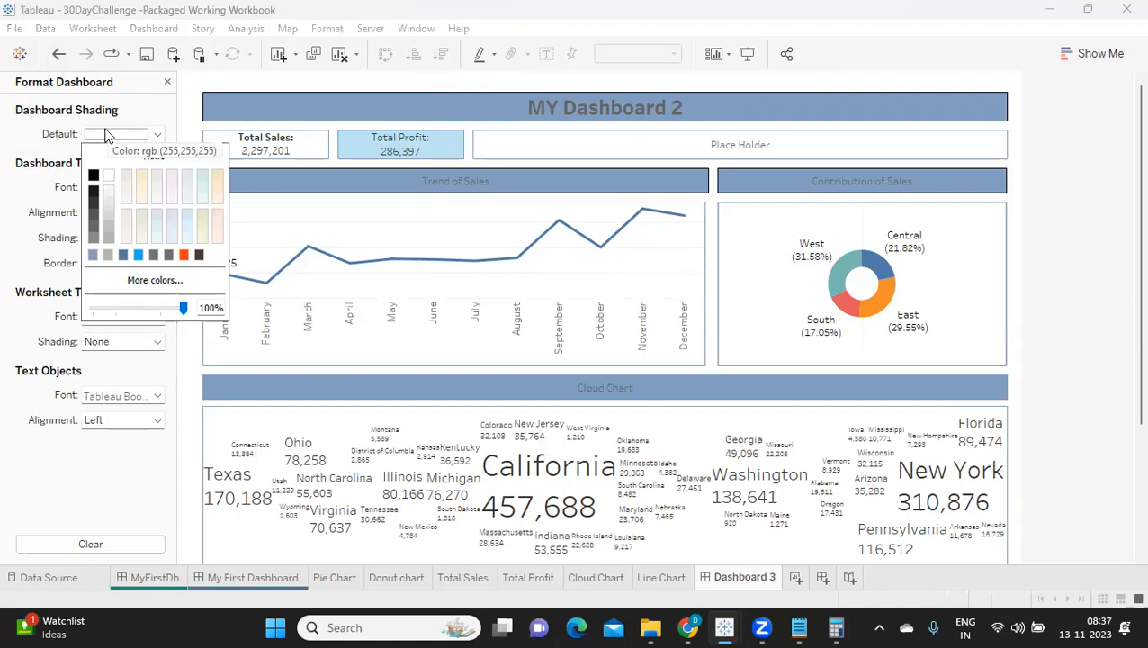
{"action": "left_click", "coordinate": [108, 240]}
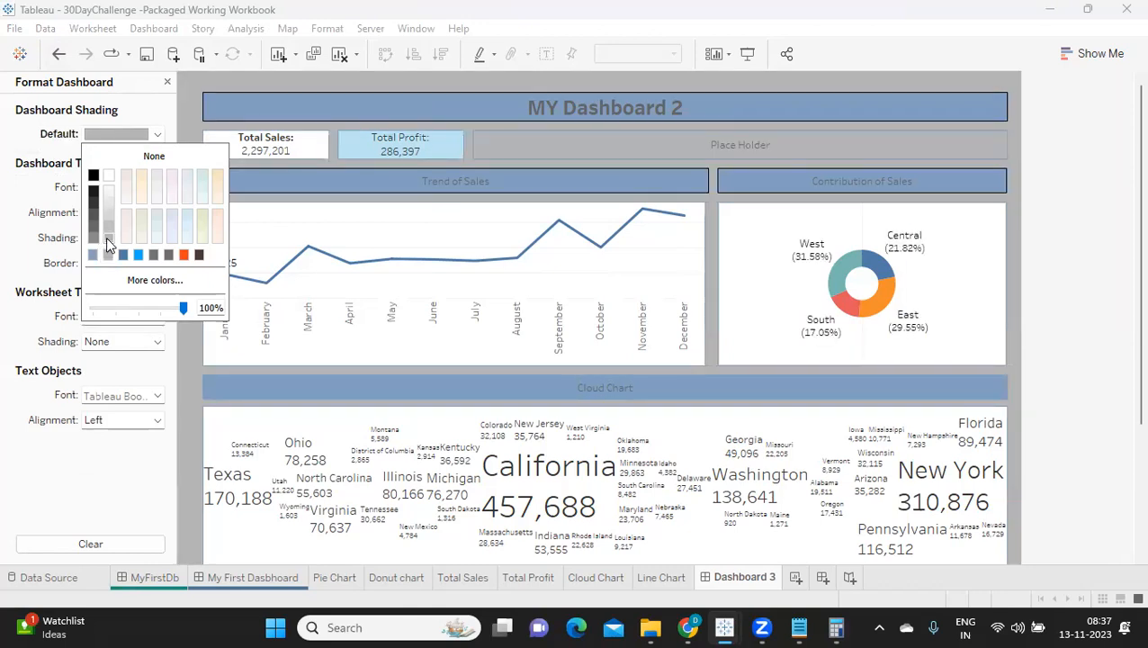
{"action": "left_click", "coordinate": [202, 179]}
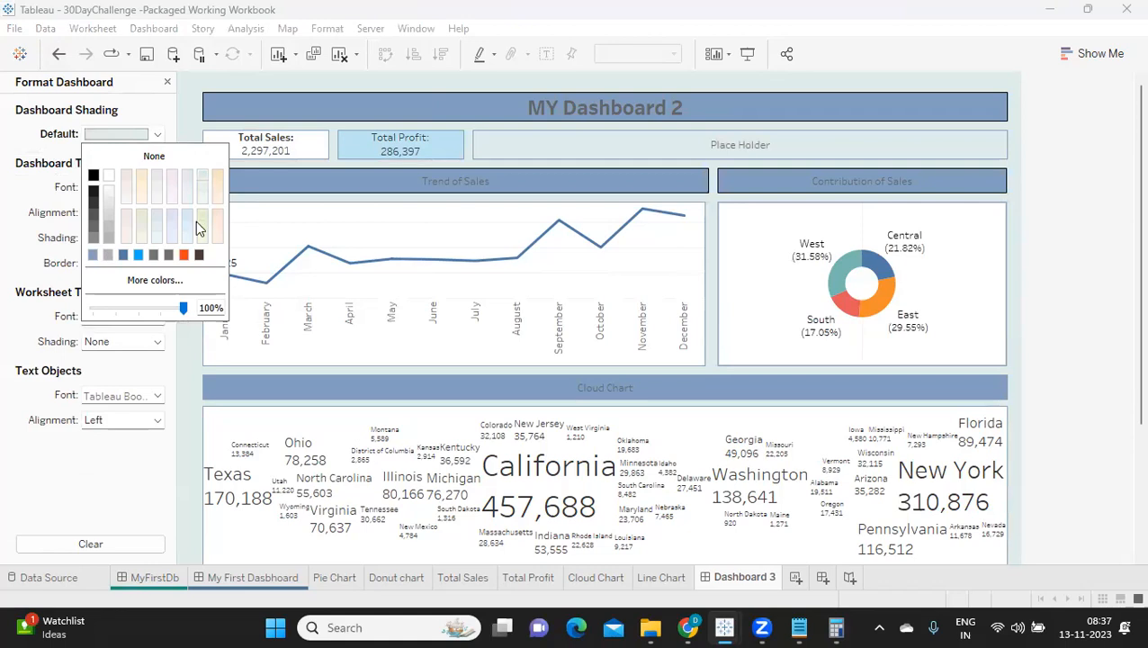
{"action": "left_click", "coordinate": [188, 215]}
{"action": "left_click", "coordinate": [93, 257]}
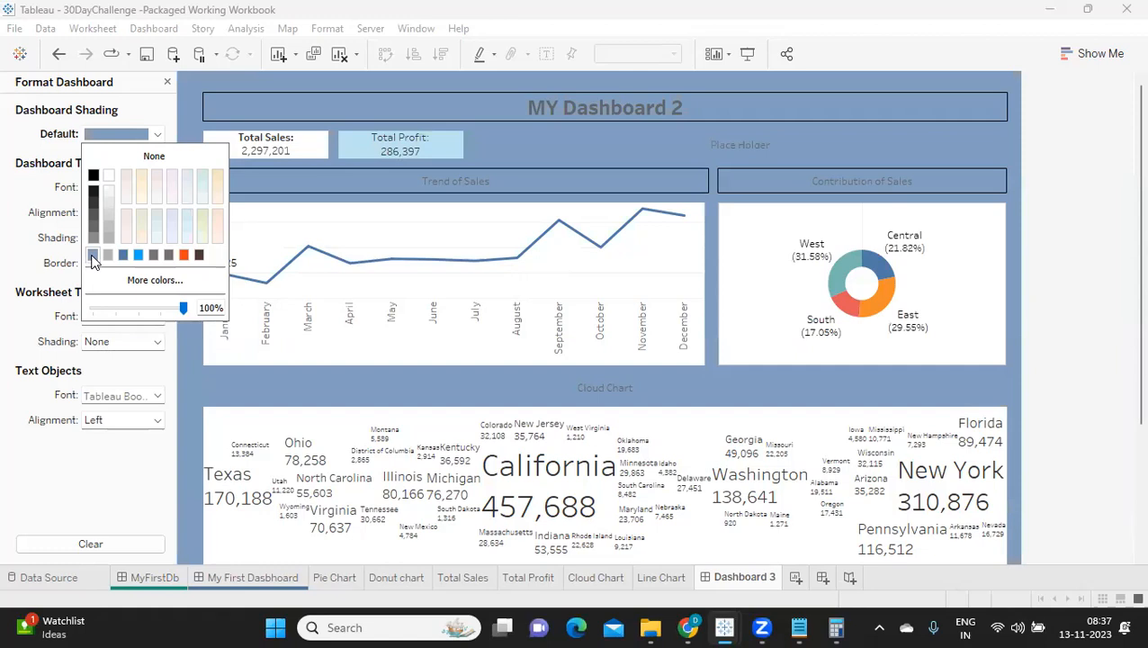
{"action": "left_click", "coordinate": [129, 309]}
{"action": "left_click_drag", "start_coordinate": [131, 310], "coordinate": [116, 312]}
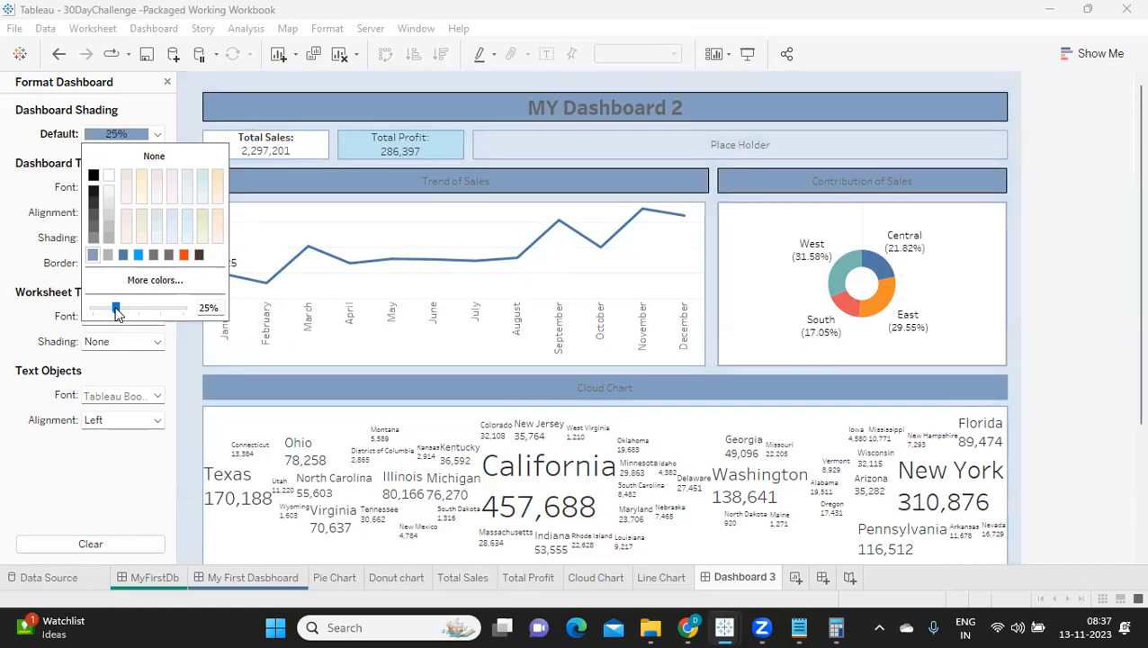
{"action": "left_click", "coordinate": [1054, 365]}
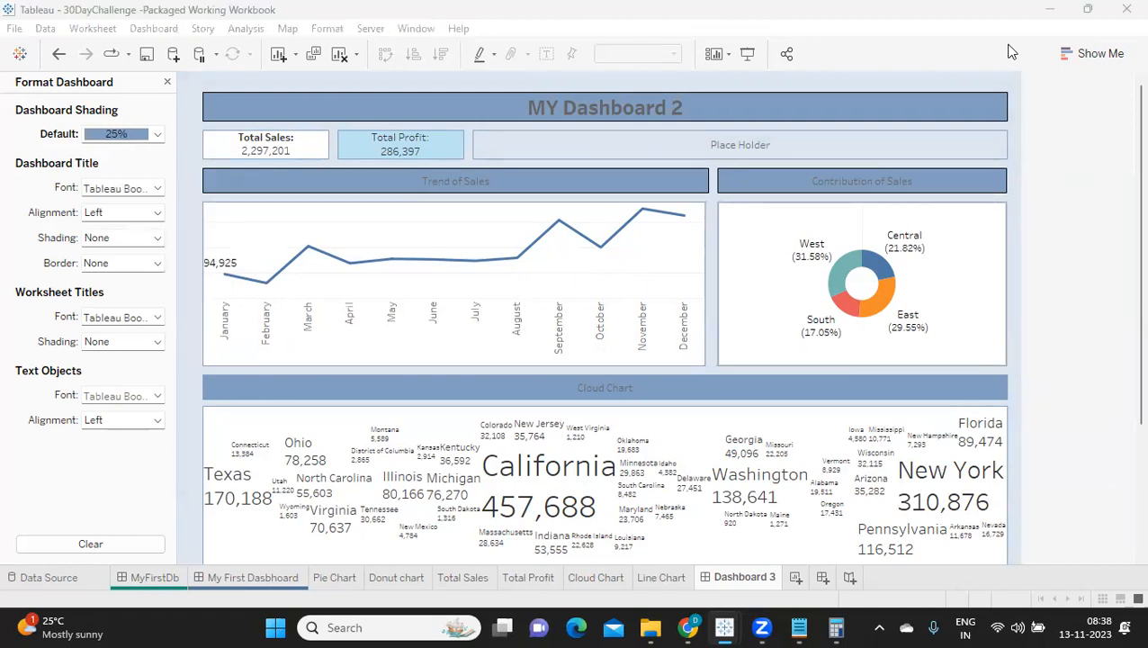
{"action": "left_click", "coordinate": [428, 230]}
{"action": "left_click", "coordinate": [90, 28]}
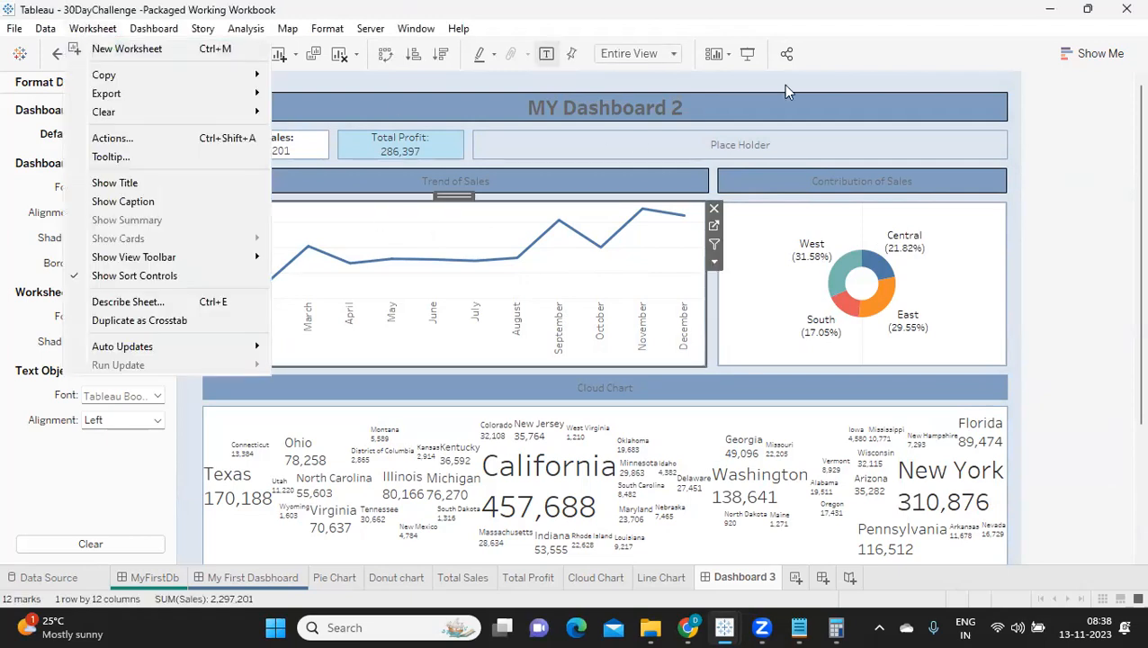
{"action": "left_click", "coordinate": [385, 160]}
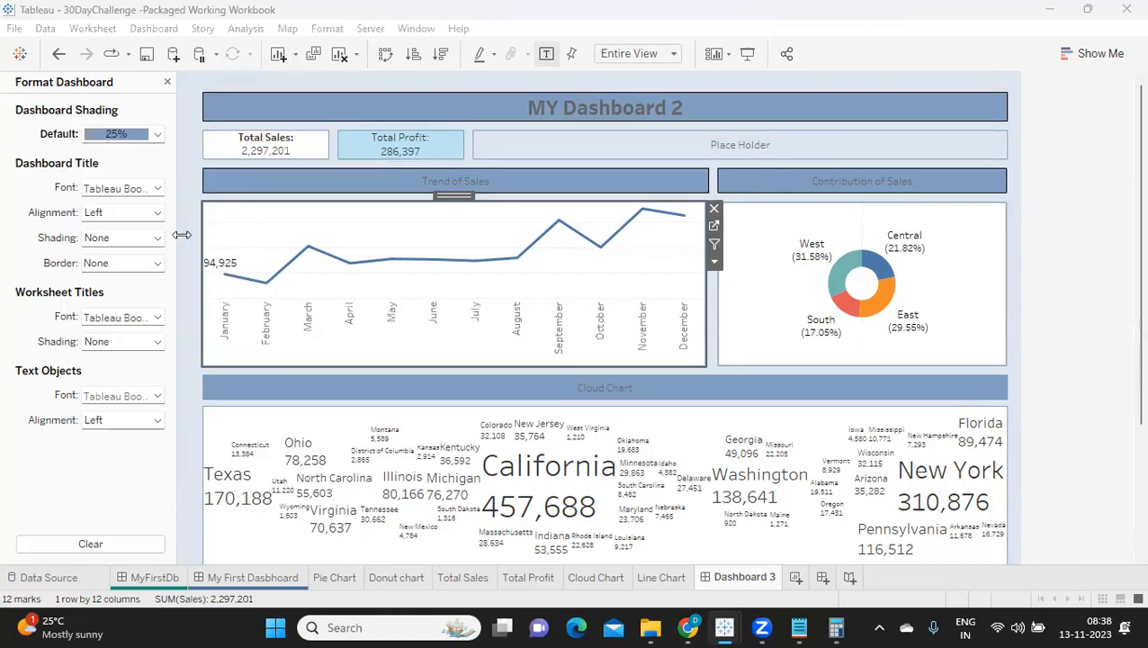
{"action": "left_click", "coordinate": [338, 32]}
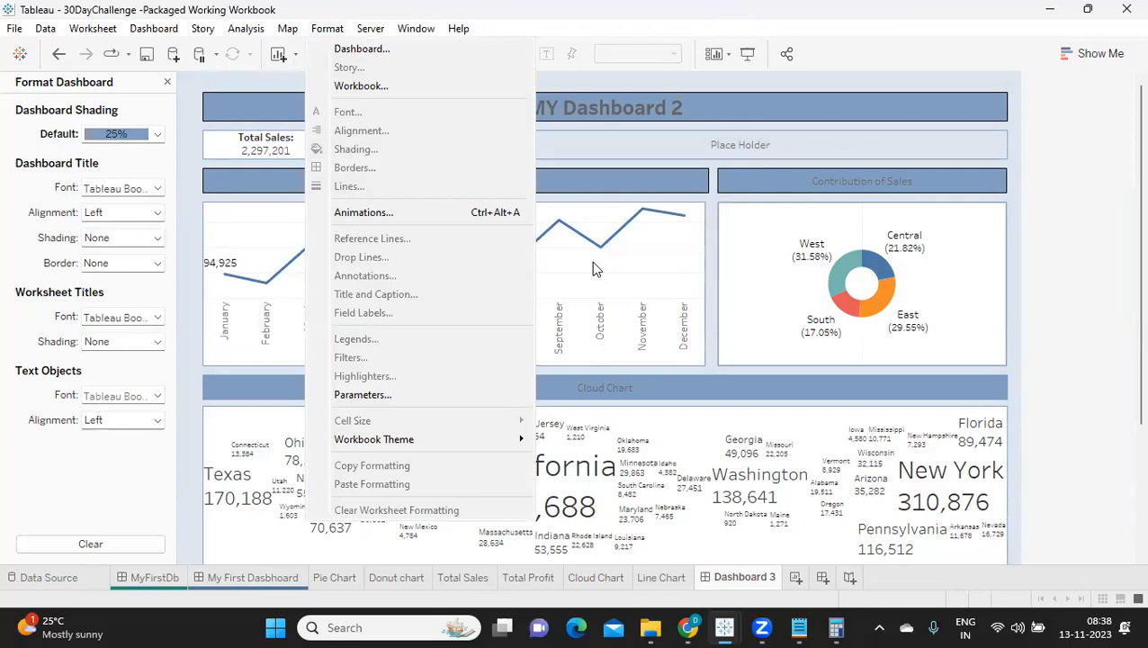
{"action": "left_click", "coordinate": [340, 34]}
{"action": "left_click", "coordinate": [338, 32]}
Step: Set the line chart's default worksheet shading to None
{"action": "left_click", "coordinate": [619, 261]}
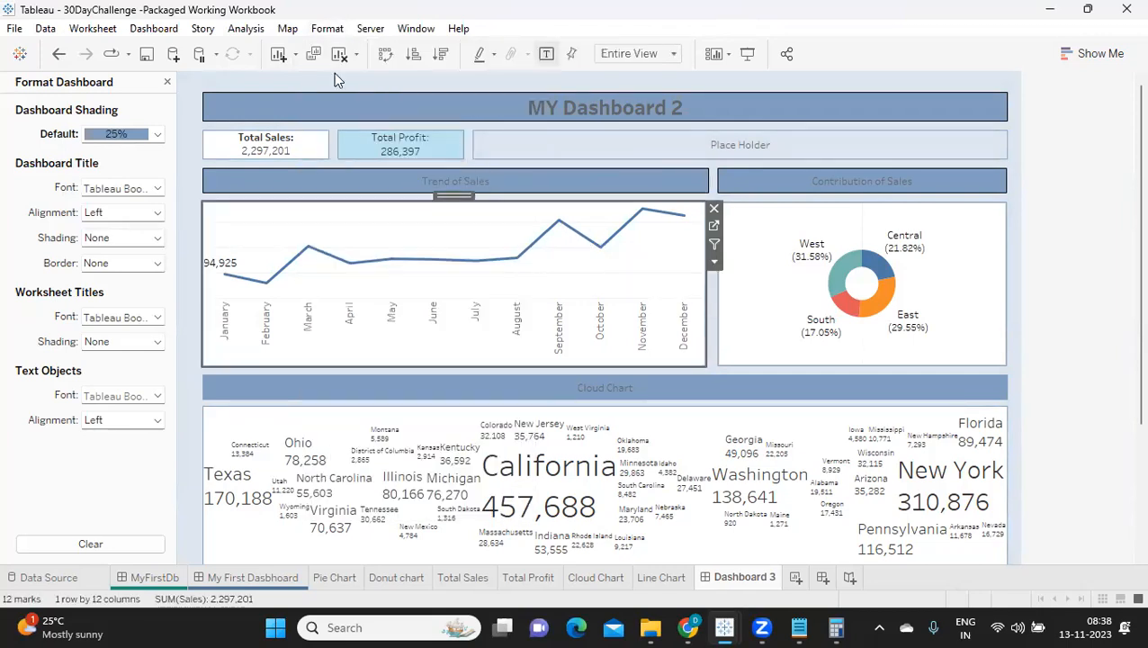
{"action": "left_click", "coordinate": [331, 31]}
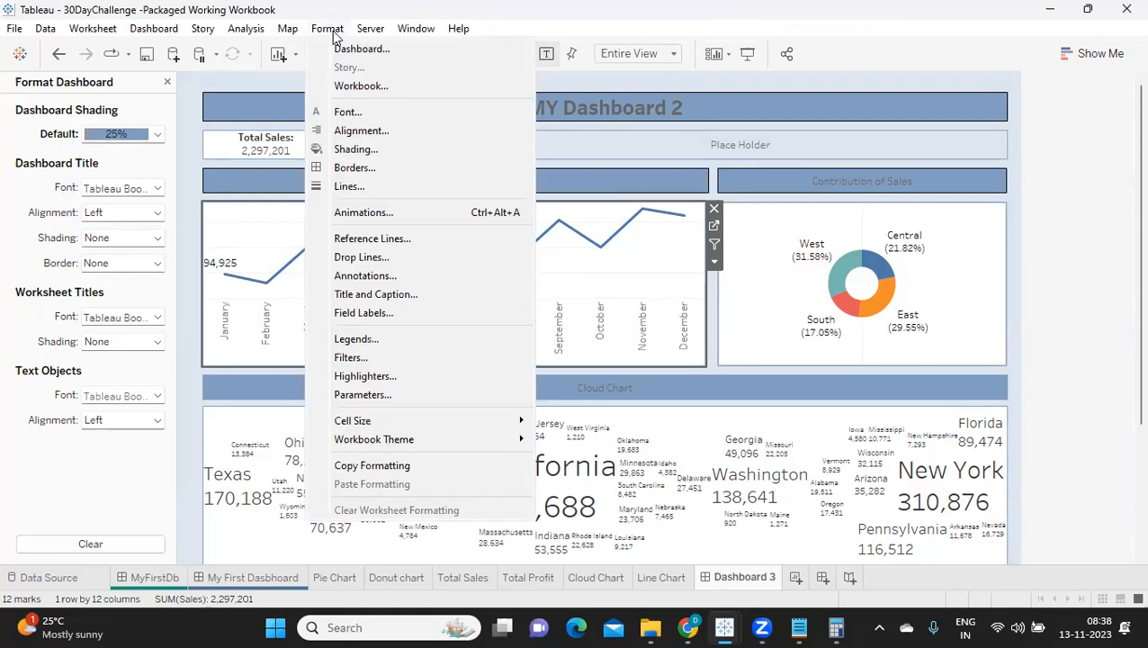
{"action": "left_click", "coordinate": [360, 150]}
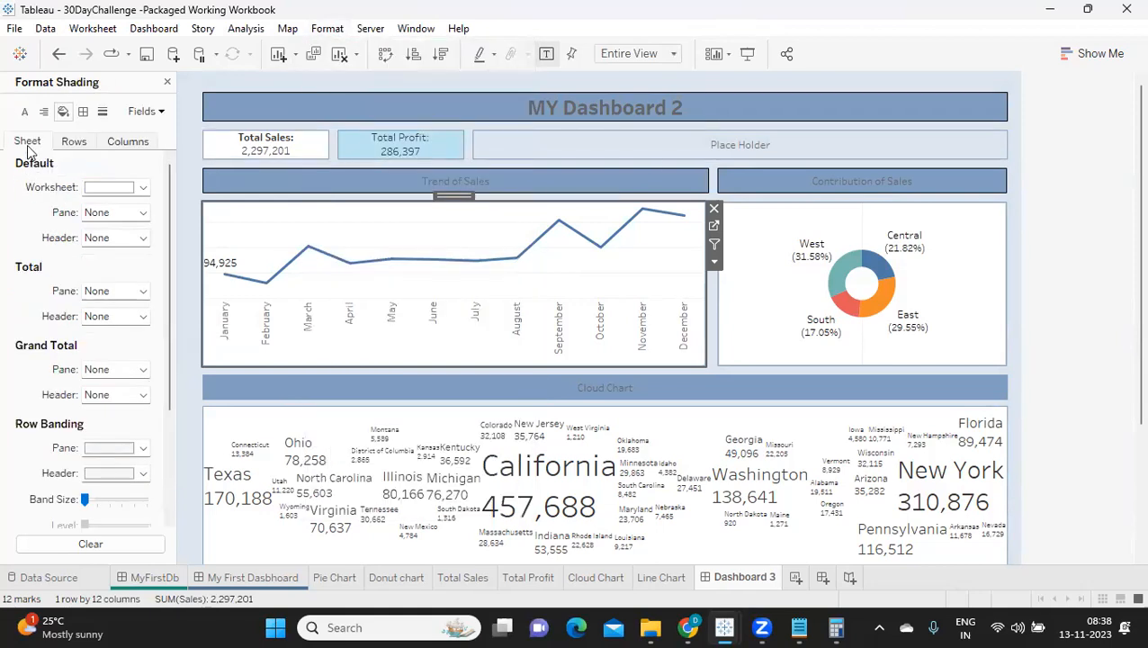
{"action": "left_click", "coordinate": [106, 190]}
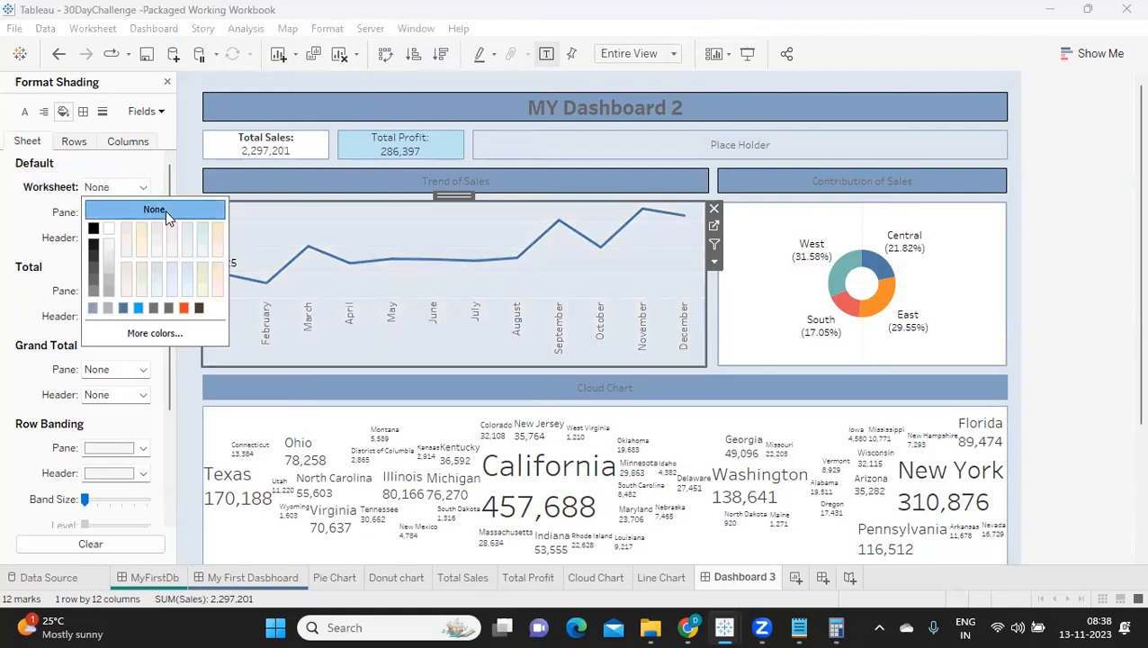
Step: Set the line chart's row grid lines and column zero lines to None
{"action": "left_click", "coordinate": [102, 111]}
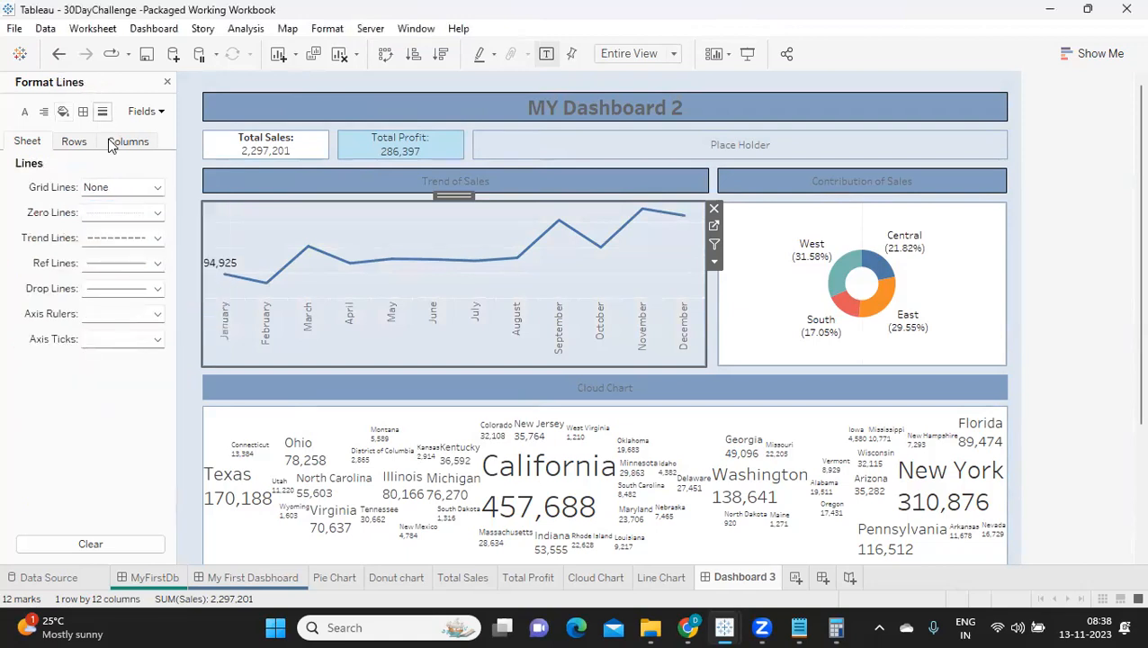
{"action": "left_click", "coordinate": [76, 143]}
{"action": "left_click", "coordinate": [124, 187]}
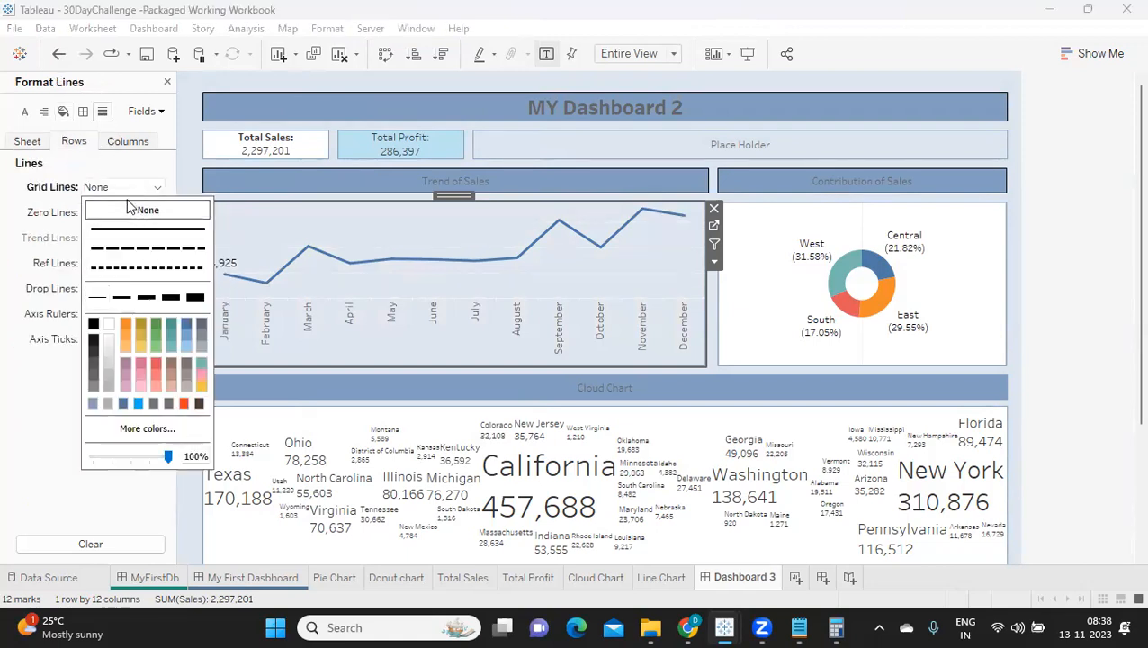
{"action": "left_click", "coordinate": [116, 146]}
{"action": "left_click", "coordinate": [114, 187]}
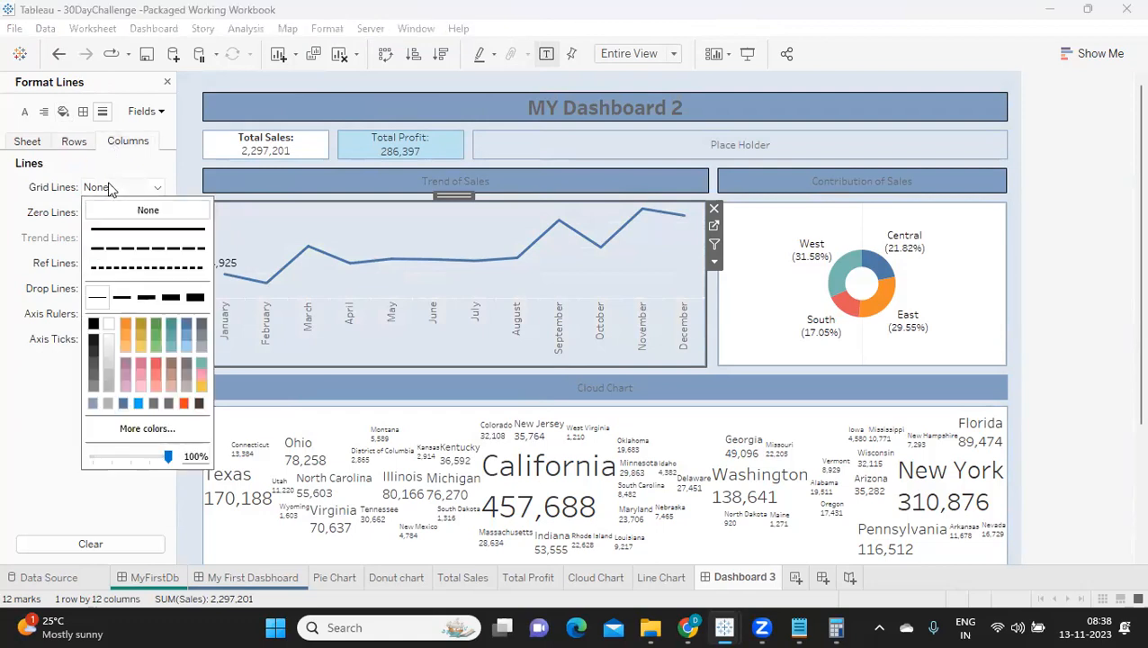
{"action": "left_click", "coordinate": [52, 209]}
{"action": "left_click", "coordinate": [112, 213]}
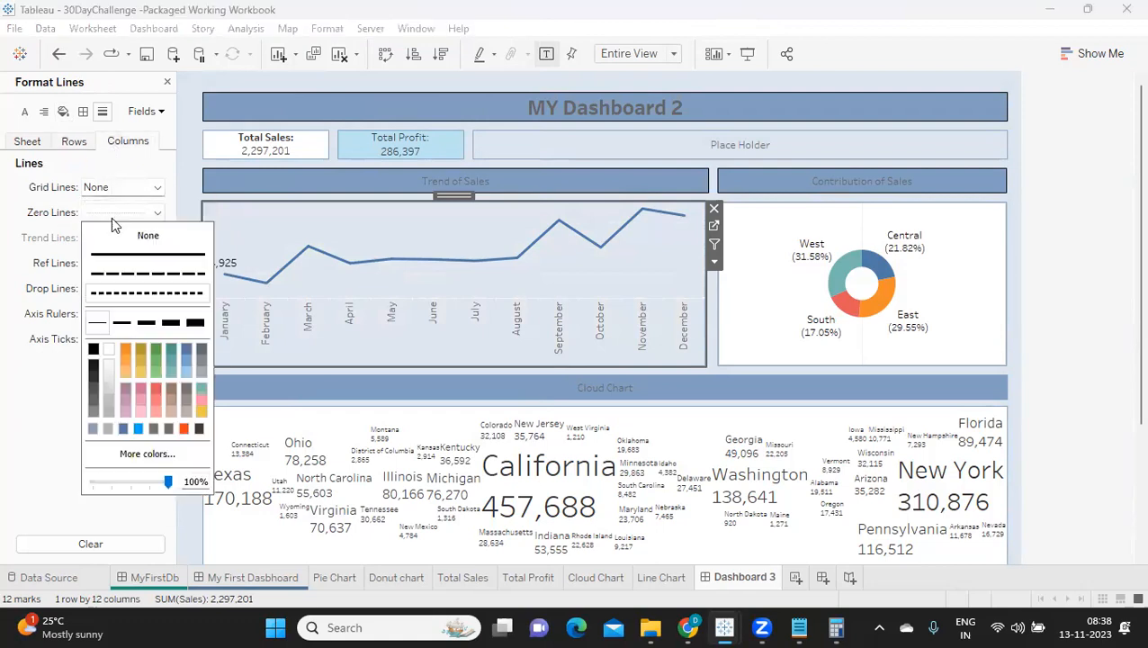
{"action": "left_click", "coordinate": [147, 235]}
{"action": "left_click", "coordinate": [36, 144]}
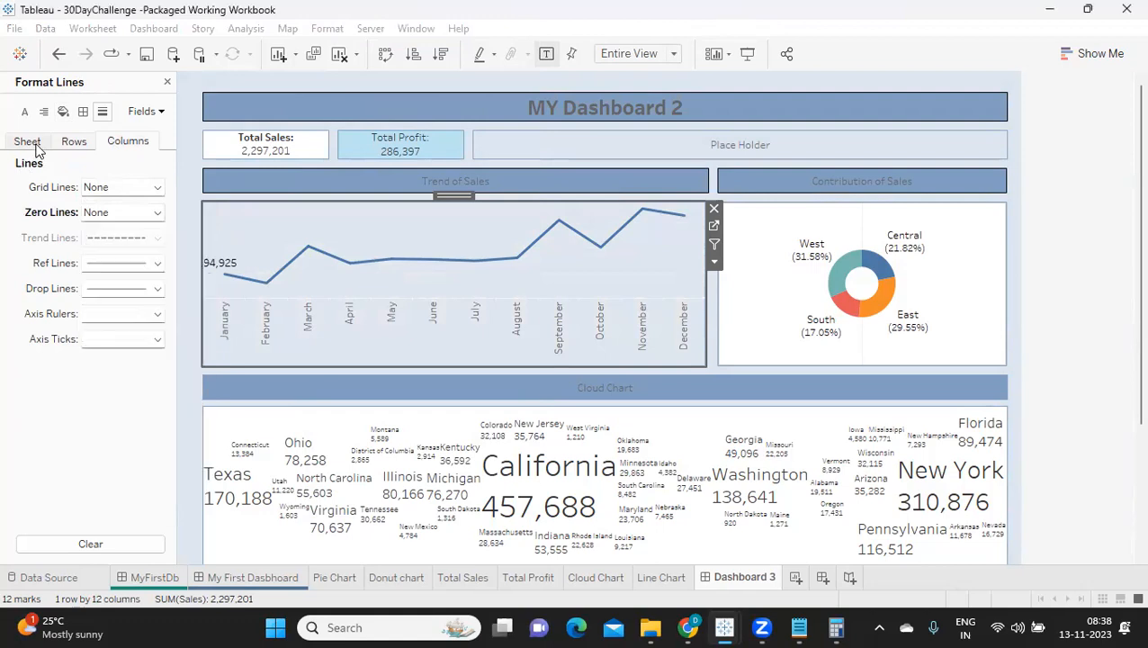
{"action": "left_click", "coordinate": [28, 141]}
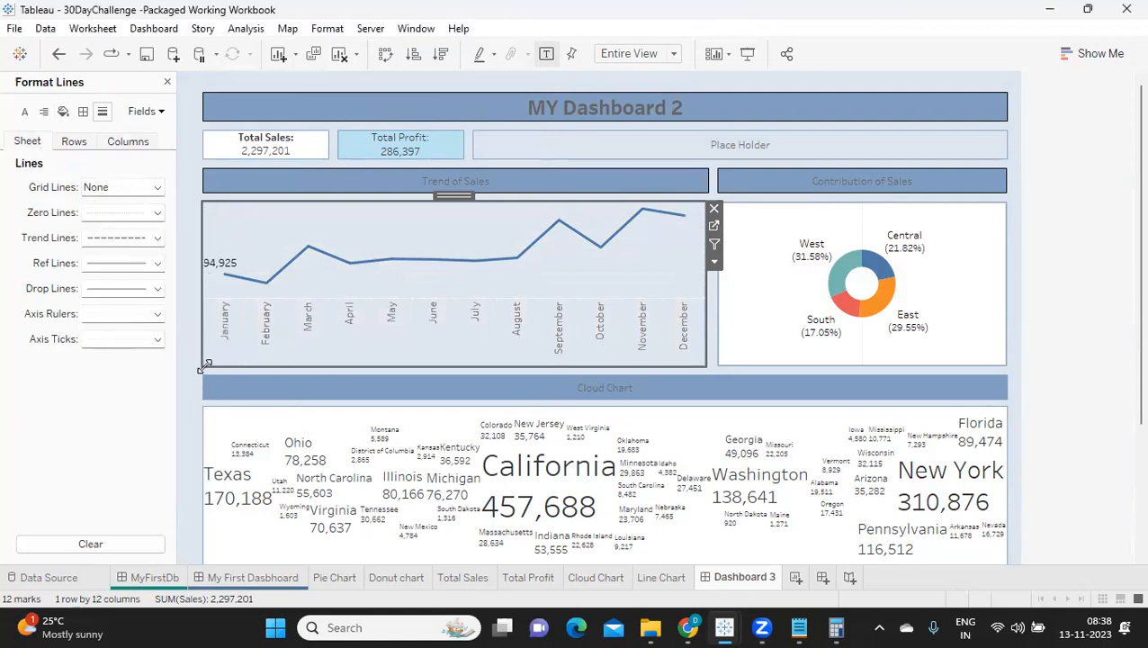
Step: Remove the donut chart's background by setting its default worksheet shading to None
{"action": "left_click", "coordinate": [751, 270]}
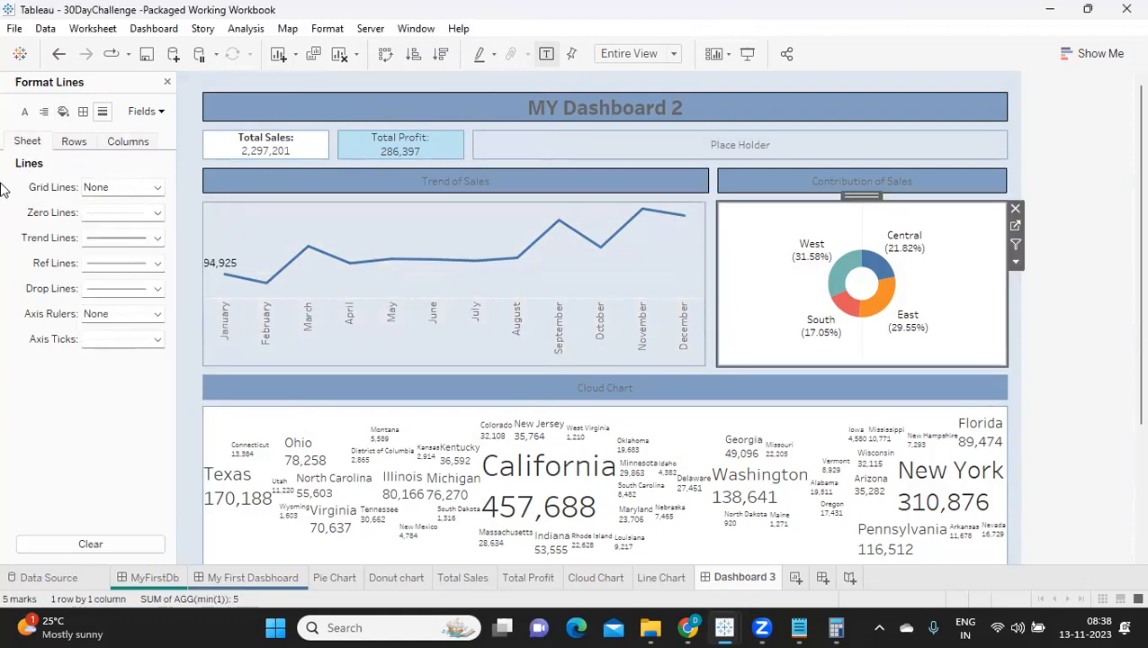
{"action": "left_click", "coordinate": [63, 112]}
{"action": "left_click", "coordinate": [88, 189]}
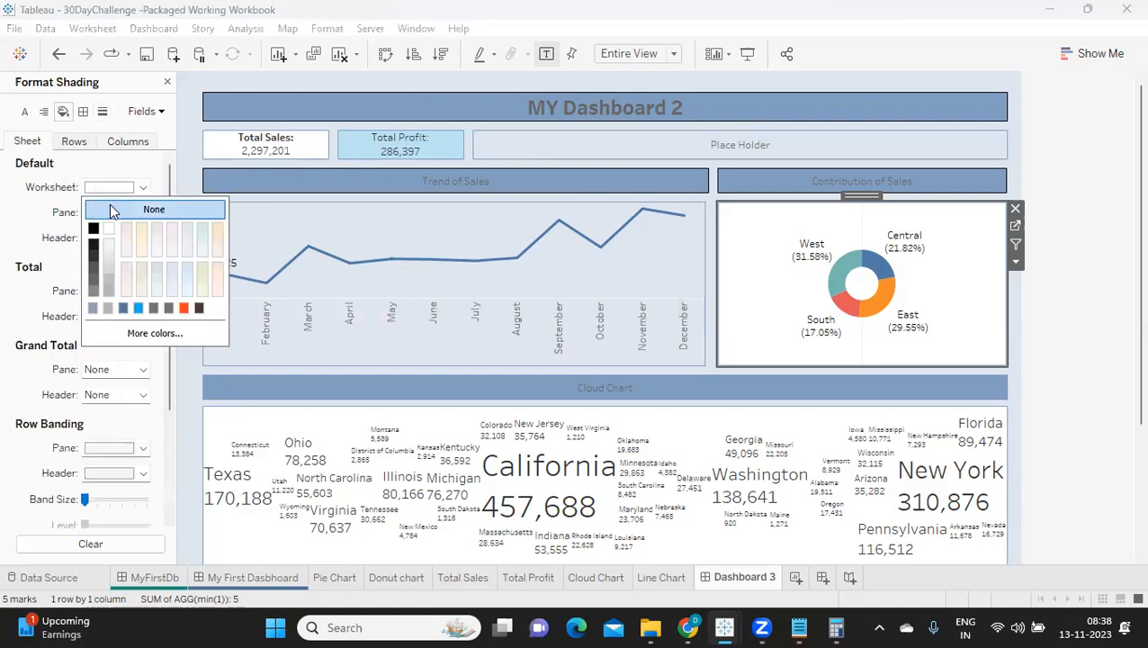
Step: Set the cloud chart's default worksheet shading to None and deselect the chart
{"action": "left_click", "coordinate": [276, 421]}
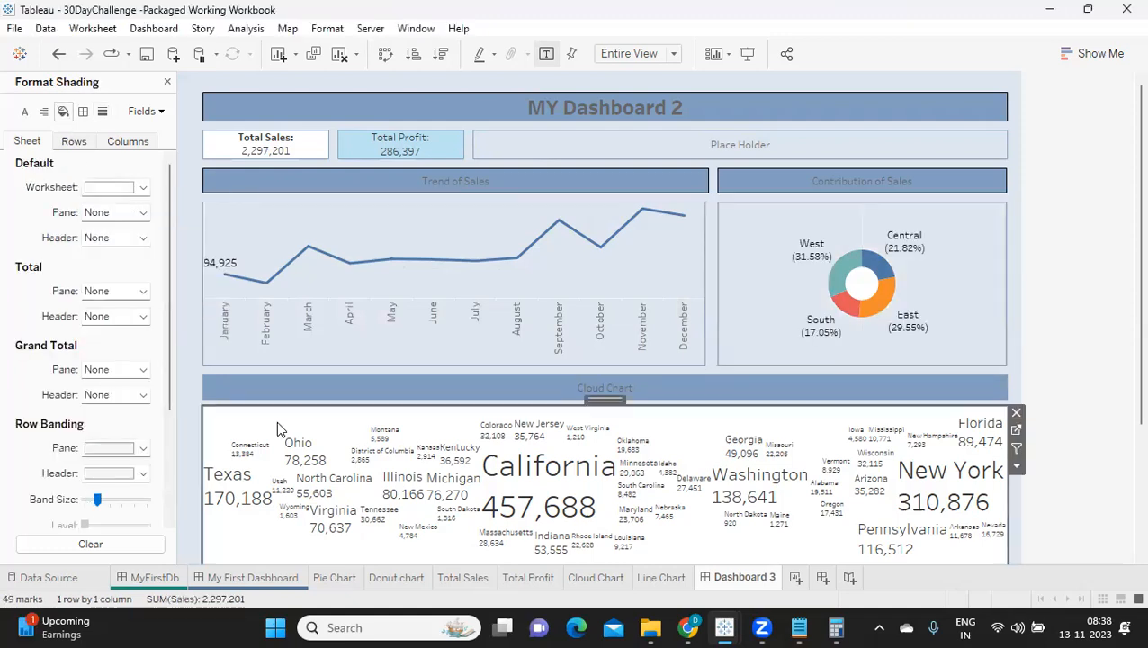
{"action": "left_click", "coordinate": [110, 189]}
{"action": "left_click", "coordinate": [110, 207]}
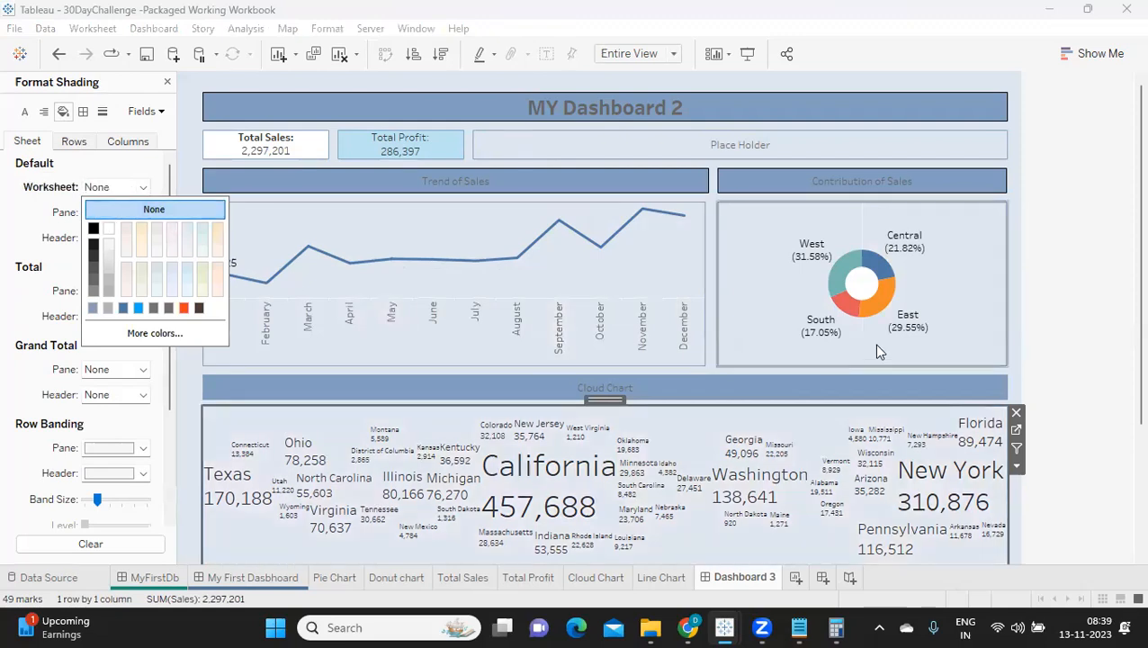
{"action": "left_click", "coordinate": [1064, 310]}
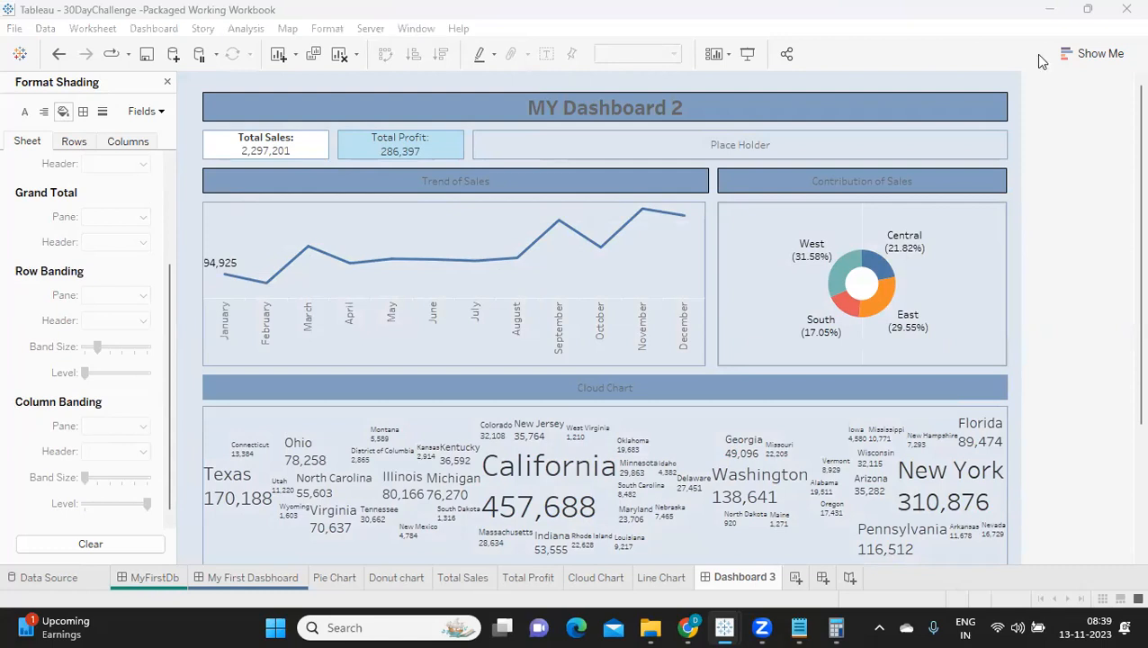
Step: Remove the Total Sales card's white background by setting its default worksheet shading to None
{"action": "left_click", "coordinate": [403, 146]}
{"action": "left_click", "coordinate": [260, 151]}
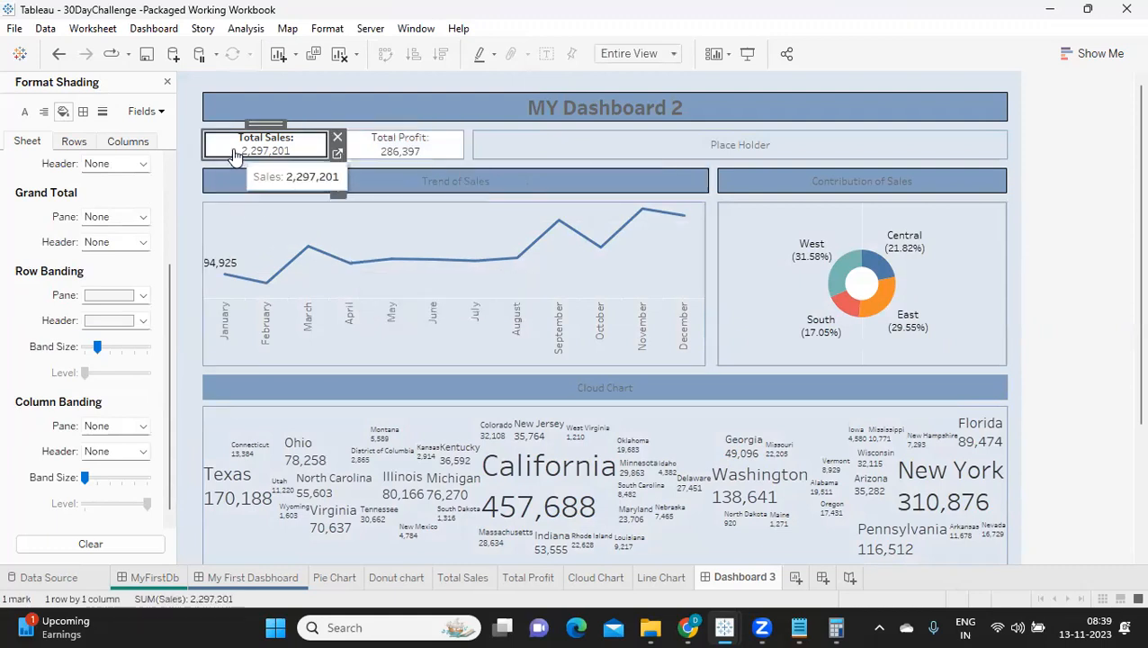
{"action": "scroll", "coordinate": [95, 297], "scroll_direction": "up", "scroll_amount": 3}
{"action": "left_click", "coordinate": [90, 216]}
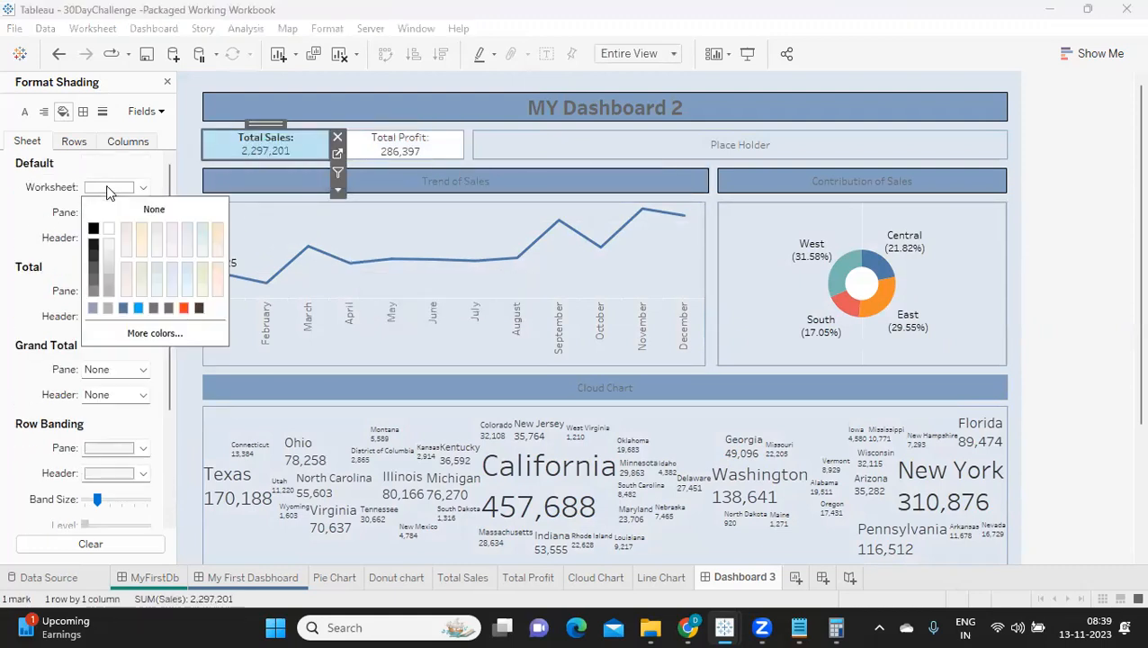
Step: Set the Total Profit card's default worksheet shading to None and deselect the card
{"action": "left_click", "coordinate": [403, 148]}
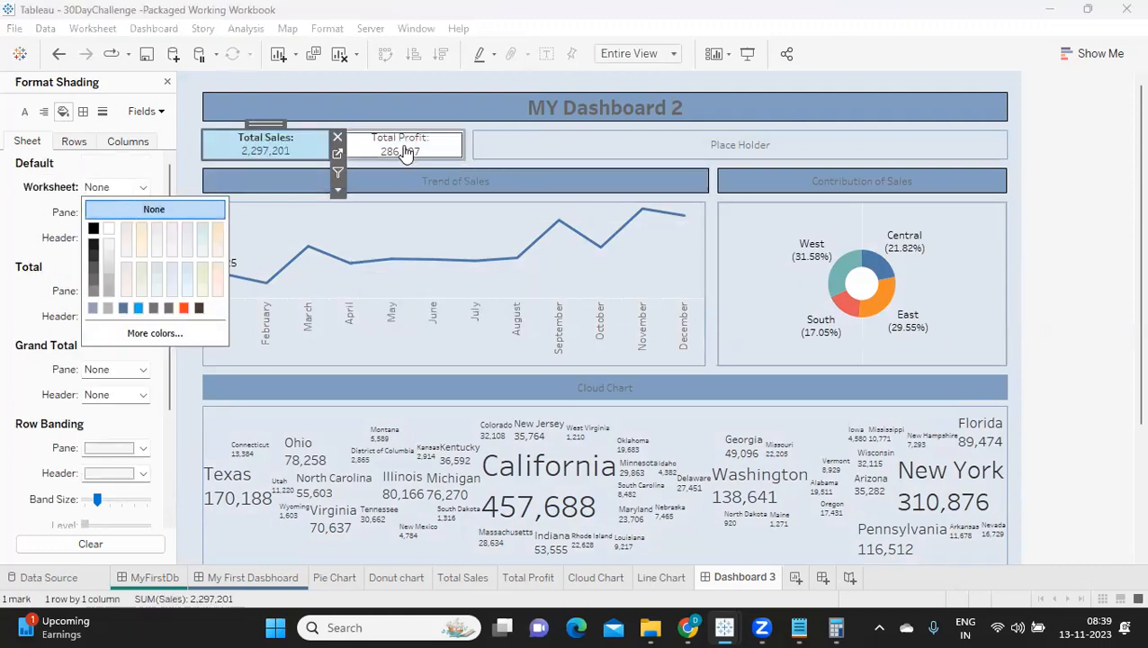
{"action": "left_click", "coordinate": [100, 189]}
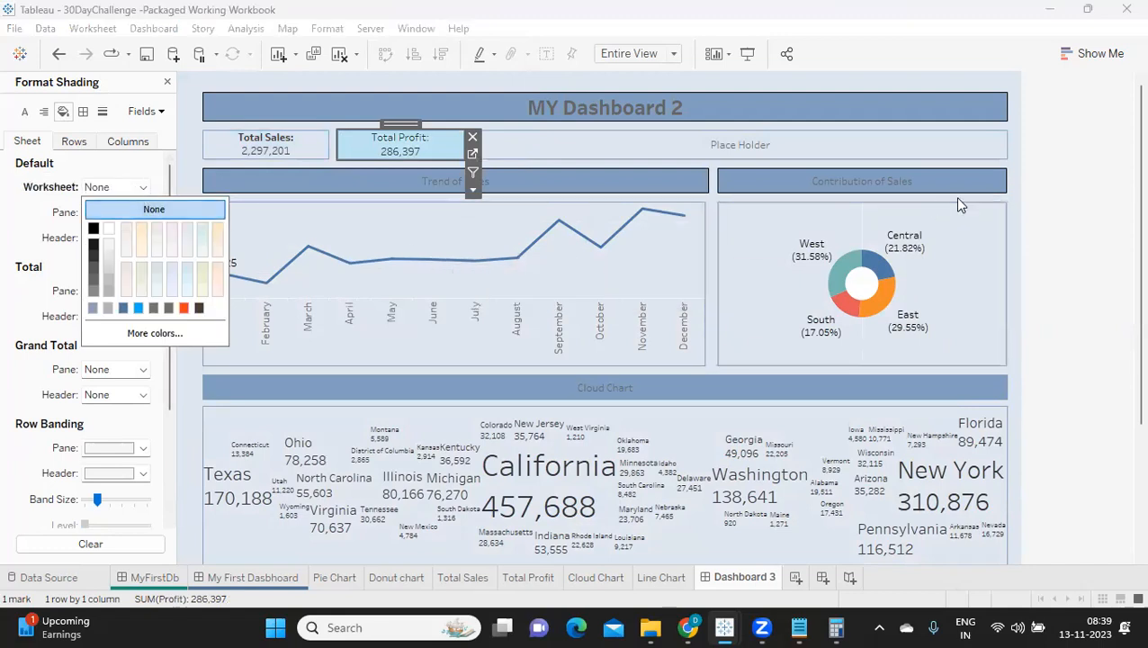
{"action": "left_click", "coordinate": [1045, 191]}
{"action": "left_click", "coordinate": [356, 155]}
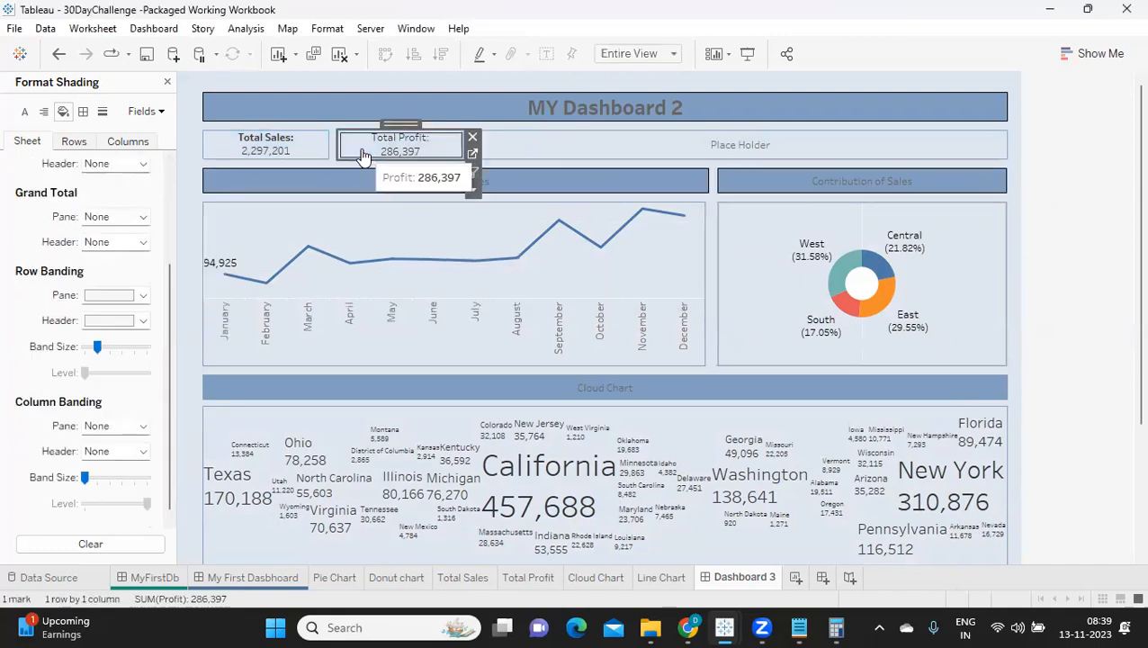
{"action": "left_click", "coordinate": [1097, 219]}
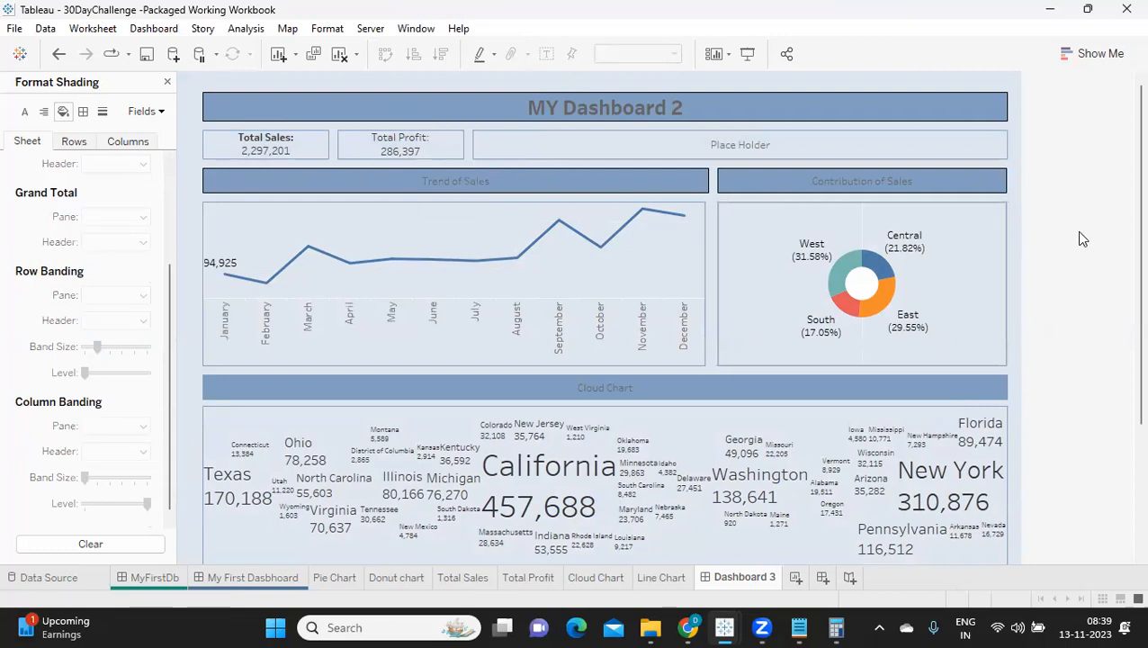
{"action": "scroll", "coordinate": [1041, 372], "scroll_direction": "down", "scroll_amount": 3}
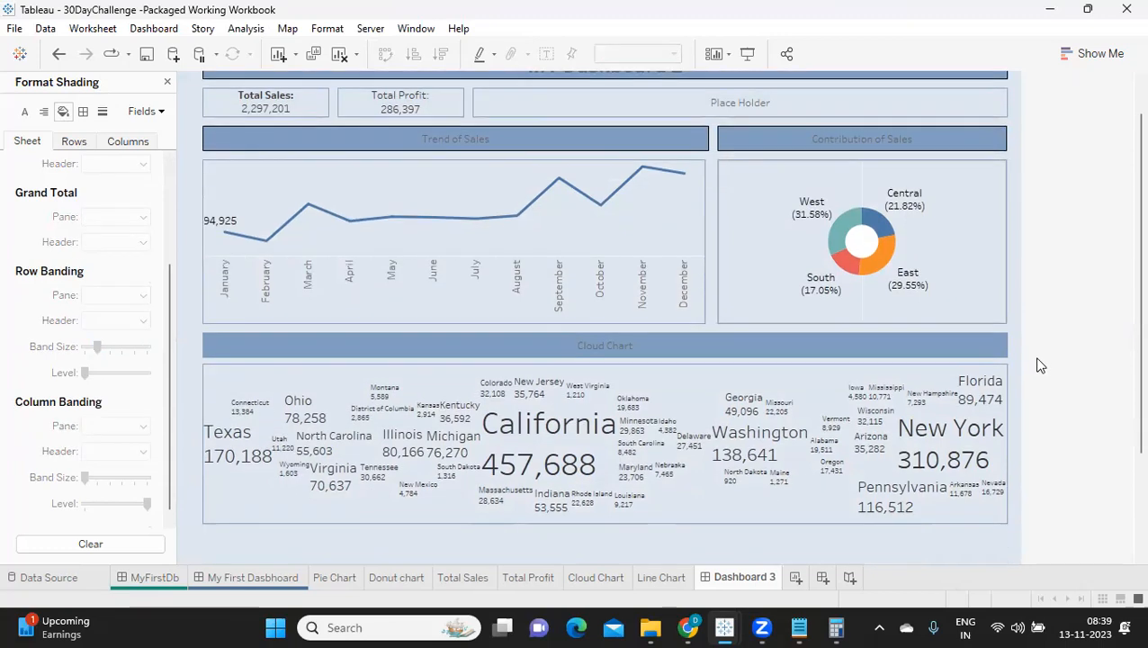
{"action": "scroll", "coordinate": [1040, 365], "scroll_direction": "up", "scroll_amount": 3}
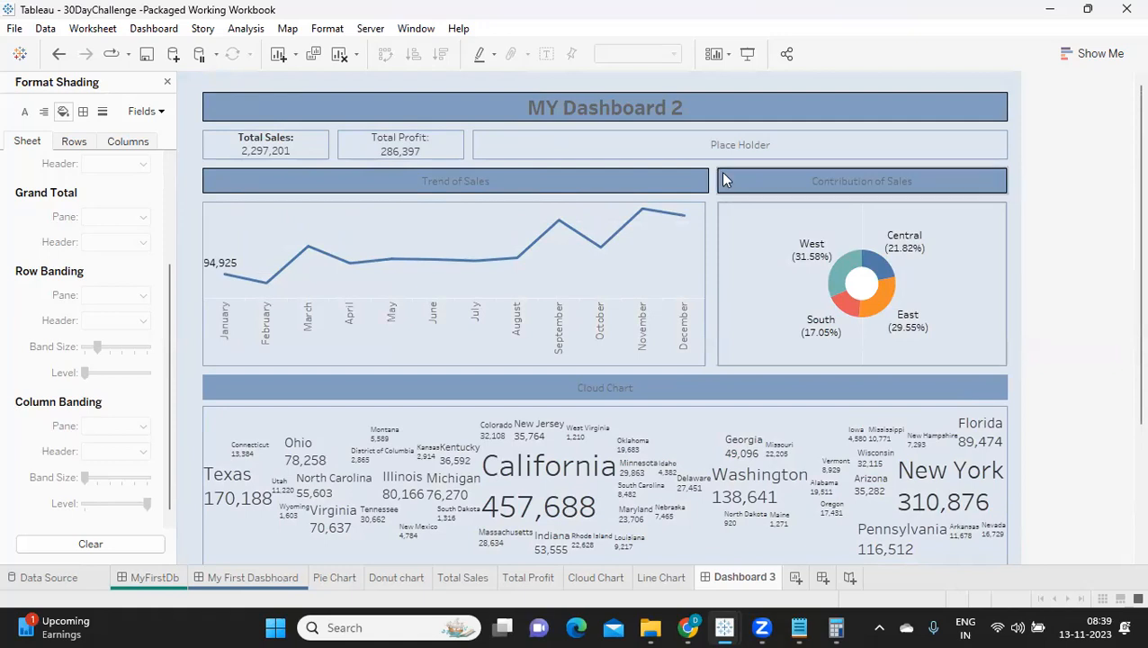
{"action": "left_click", "coordinate": [931, 90]}
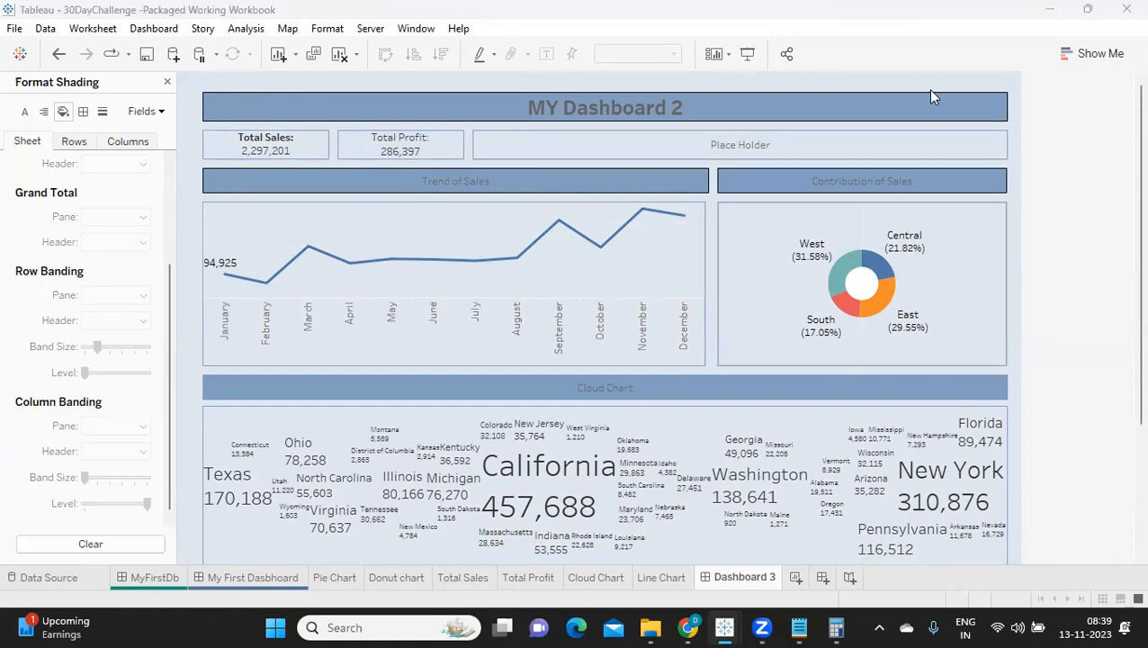